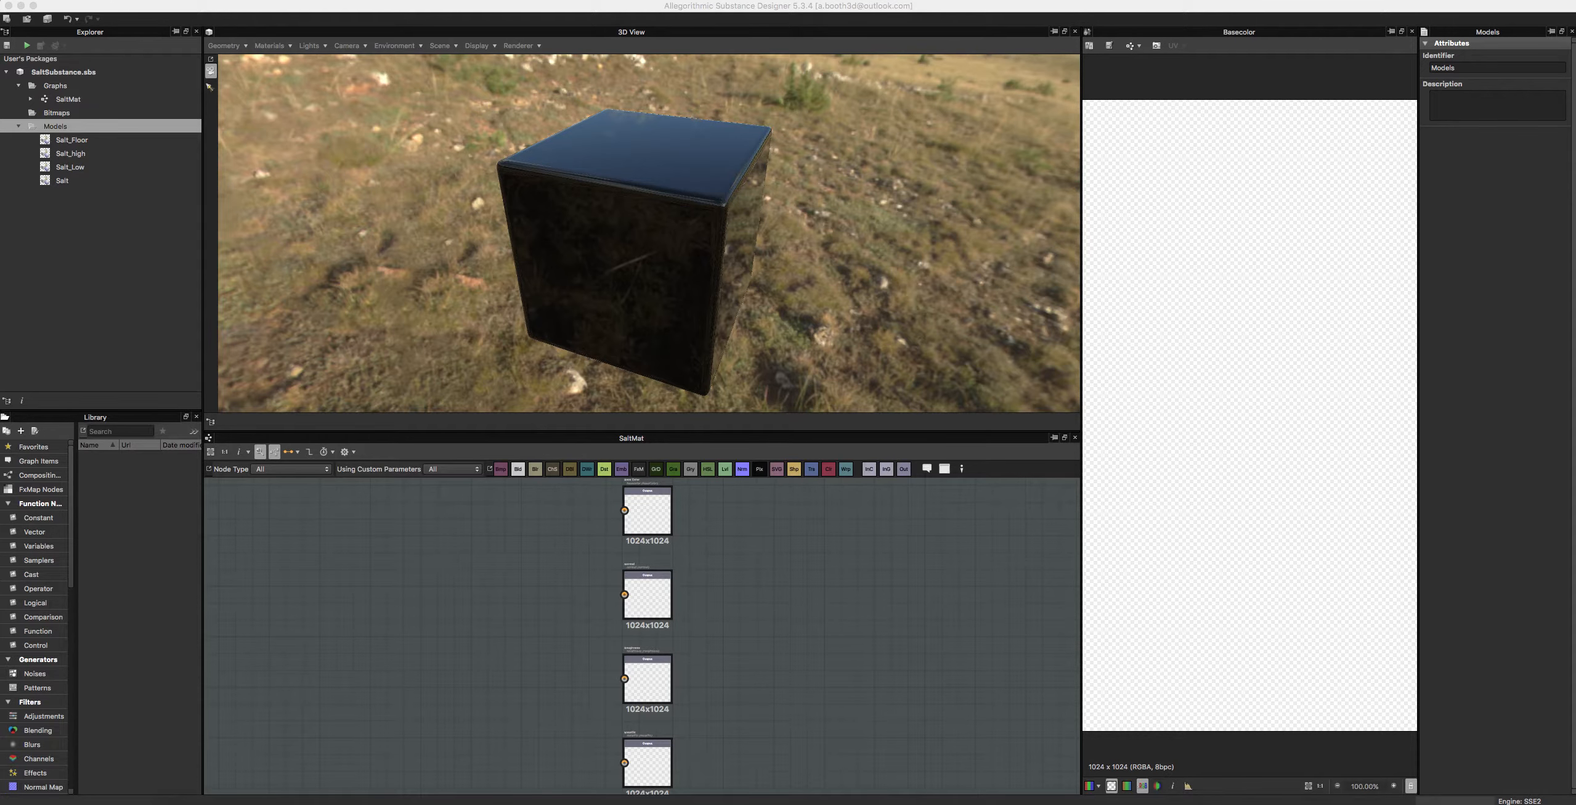
Step: Switch to Firefox and examine the 3D artist's portfolio home page, including its 3D scenes and video tutorials
{"action": "left_click_drag", "start_coordinate": [0, 12], "coordinate": [1304, 113]}
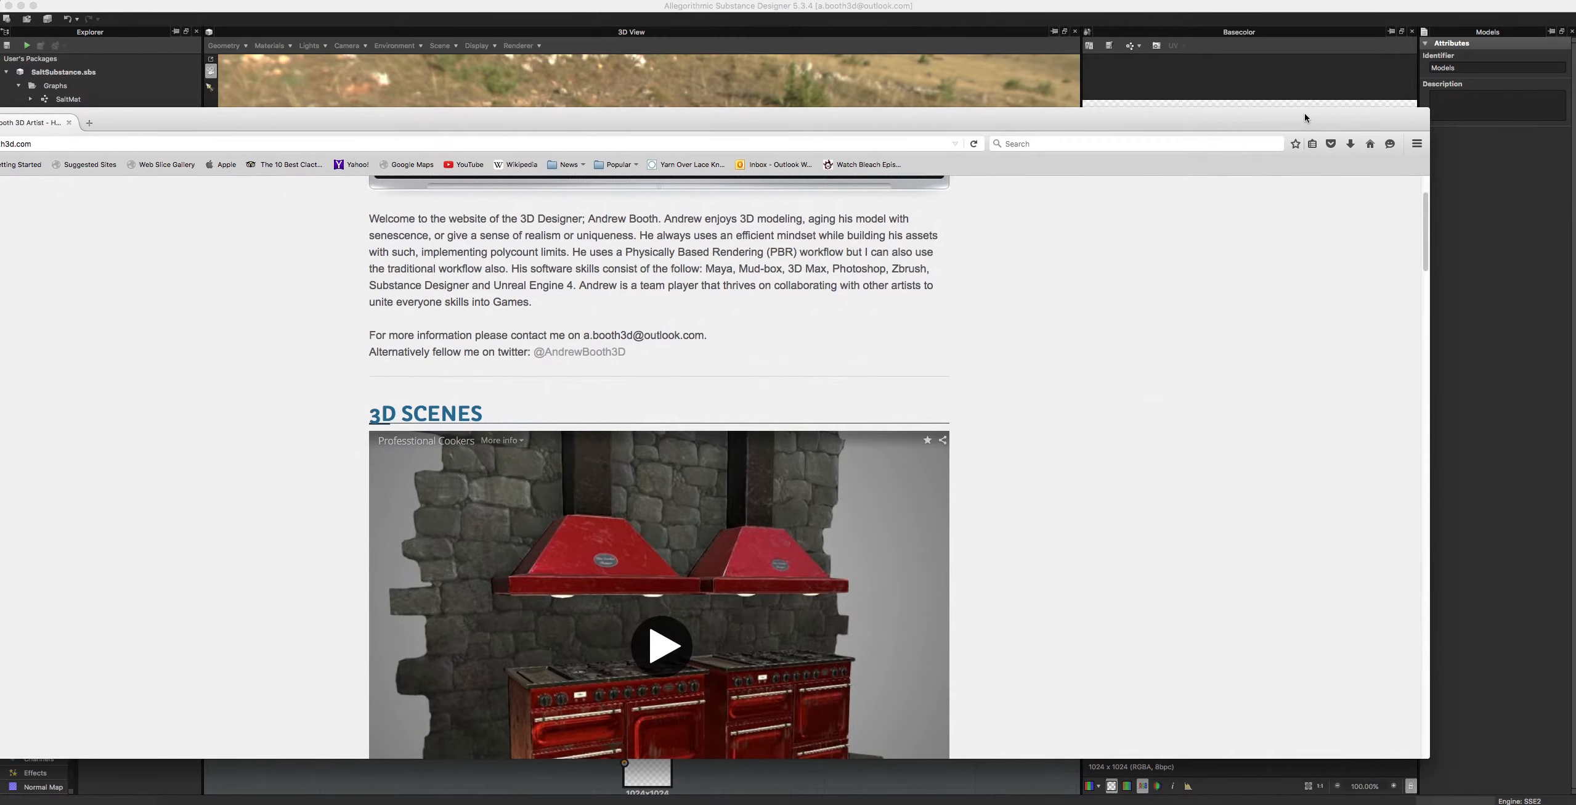
{"action": "scroll", "coordinate": [940, 186], "scroll_direction": "up", "scroll_amount": 1}
{"action": "scroll", "coordinate": [940, 185], "scroll_direction": "up", "scroll_amount": 1}
{"action": "left_click_drag", "start_coordinate": [576, 120], "coordinate": [800, 127]}
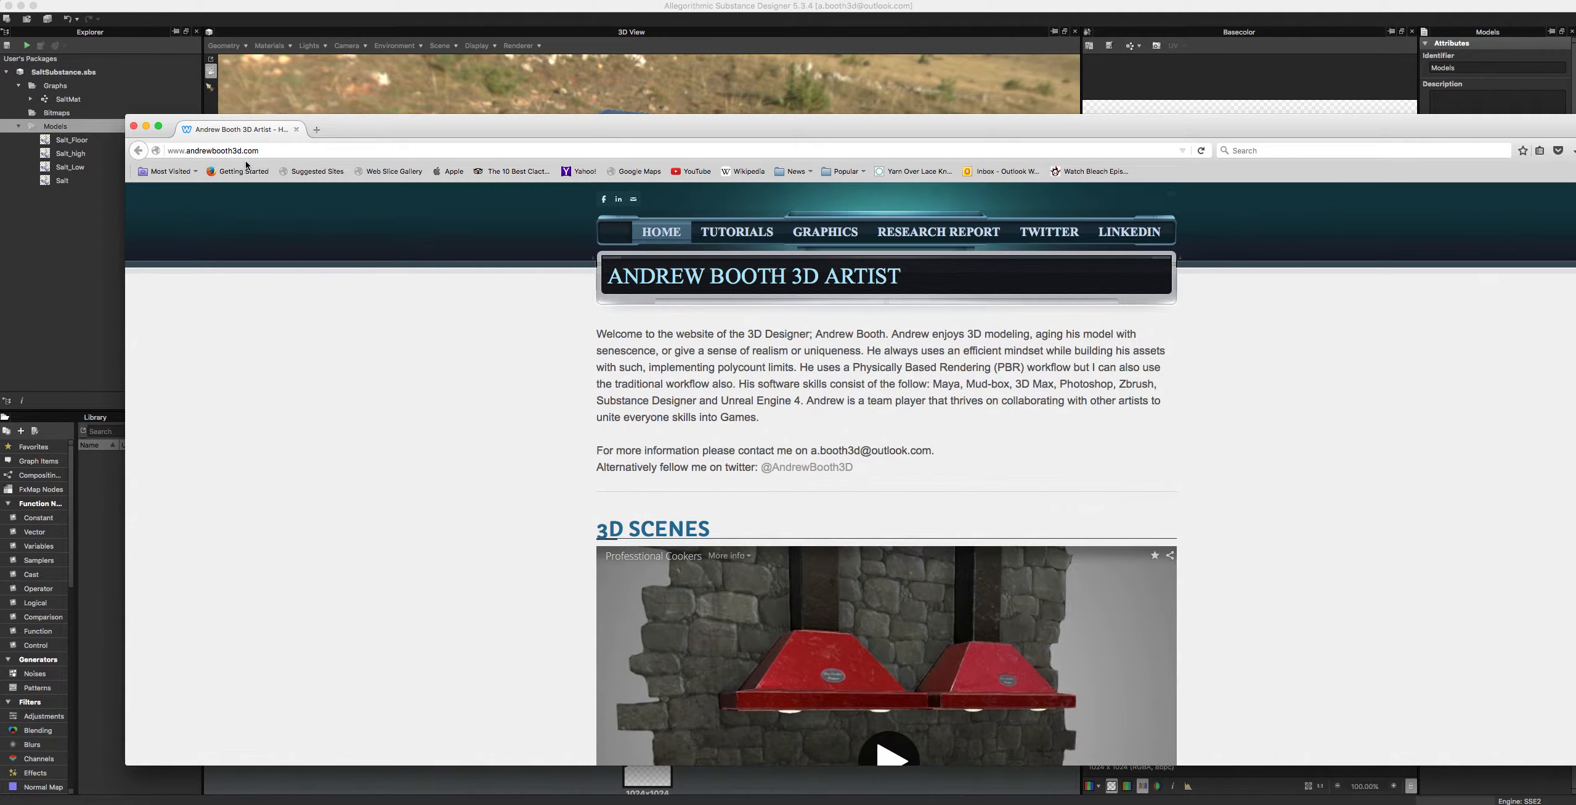
{"action": "scroll", "coordinate": [581, 405], "scroll_direction": "down", "scroll_amount": 10}
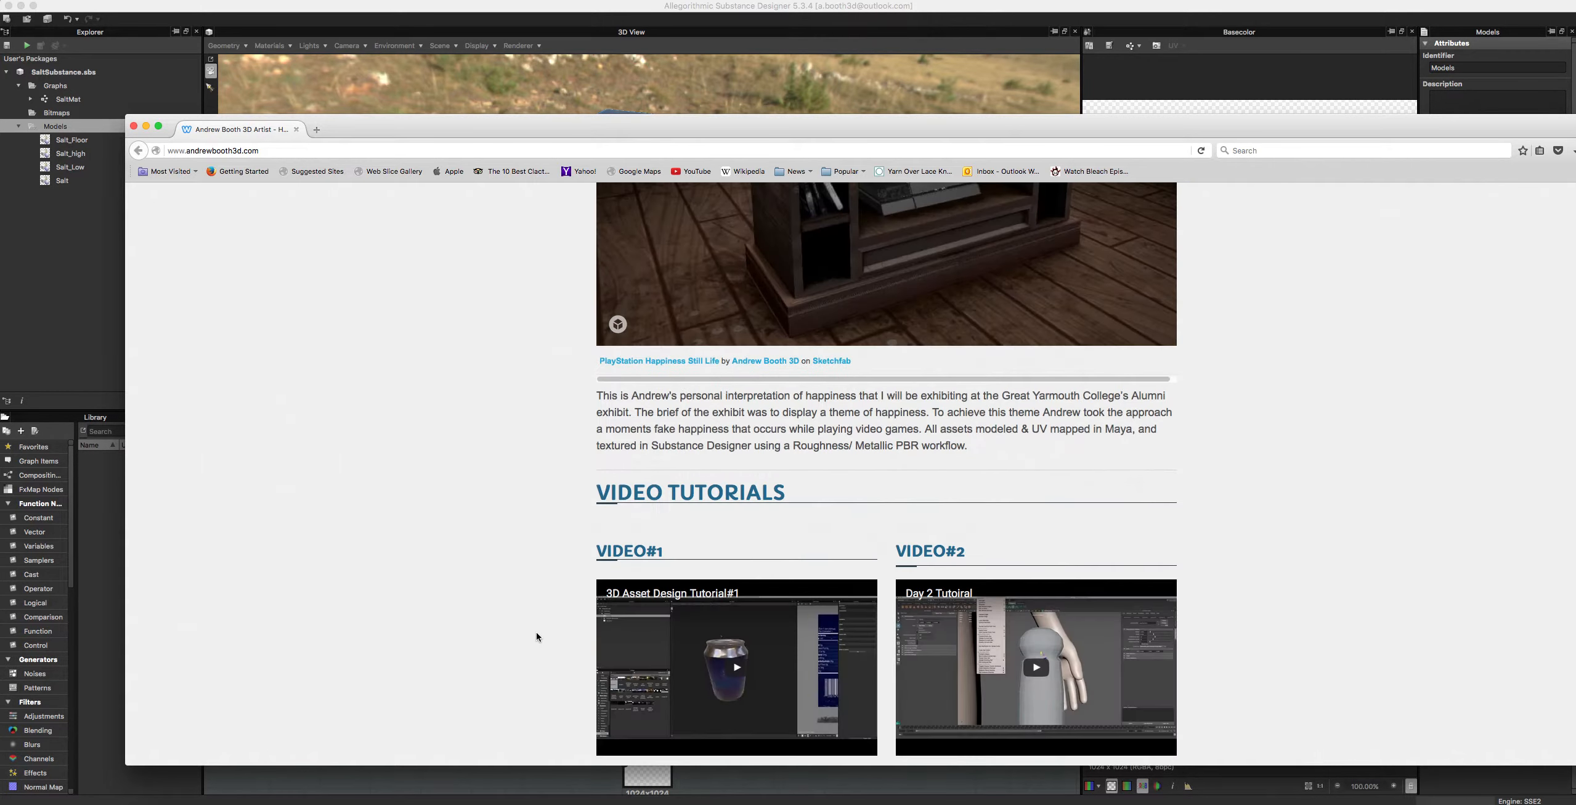
{"action": "scroll", "coordinate": [542, 629], "scroll_direction": "down", "scroll_amount": 3}
{"action": "scroll", "coordinate": [553, 468], "scroll_direction": "down", "scroll_amount": 3}
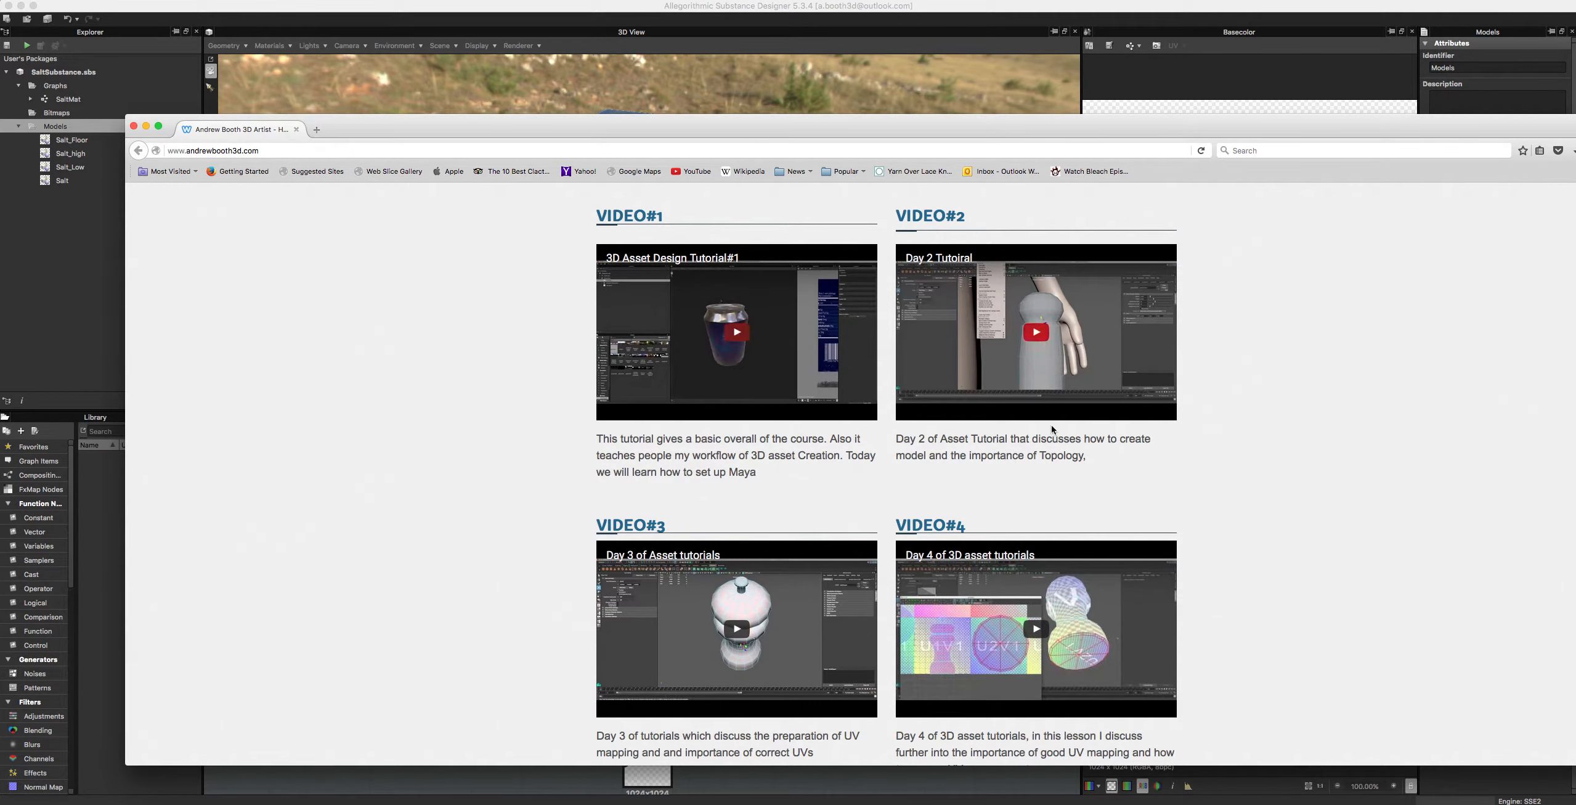
{"action": "scroll", "coordinate": [666, 503], "scroll_direction": "up", "scroll_amount": 6}
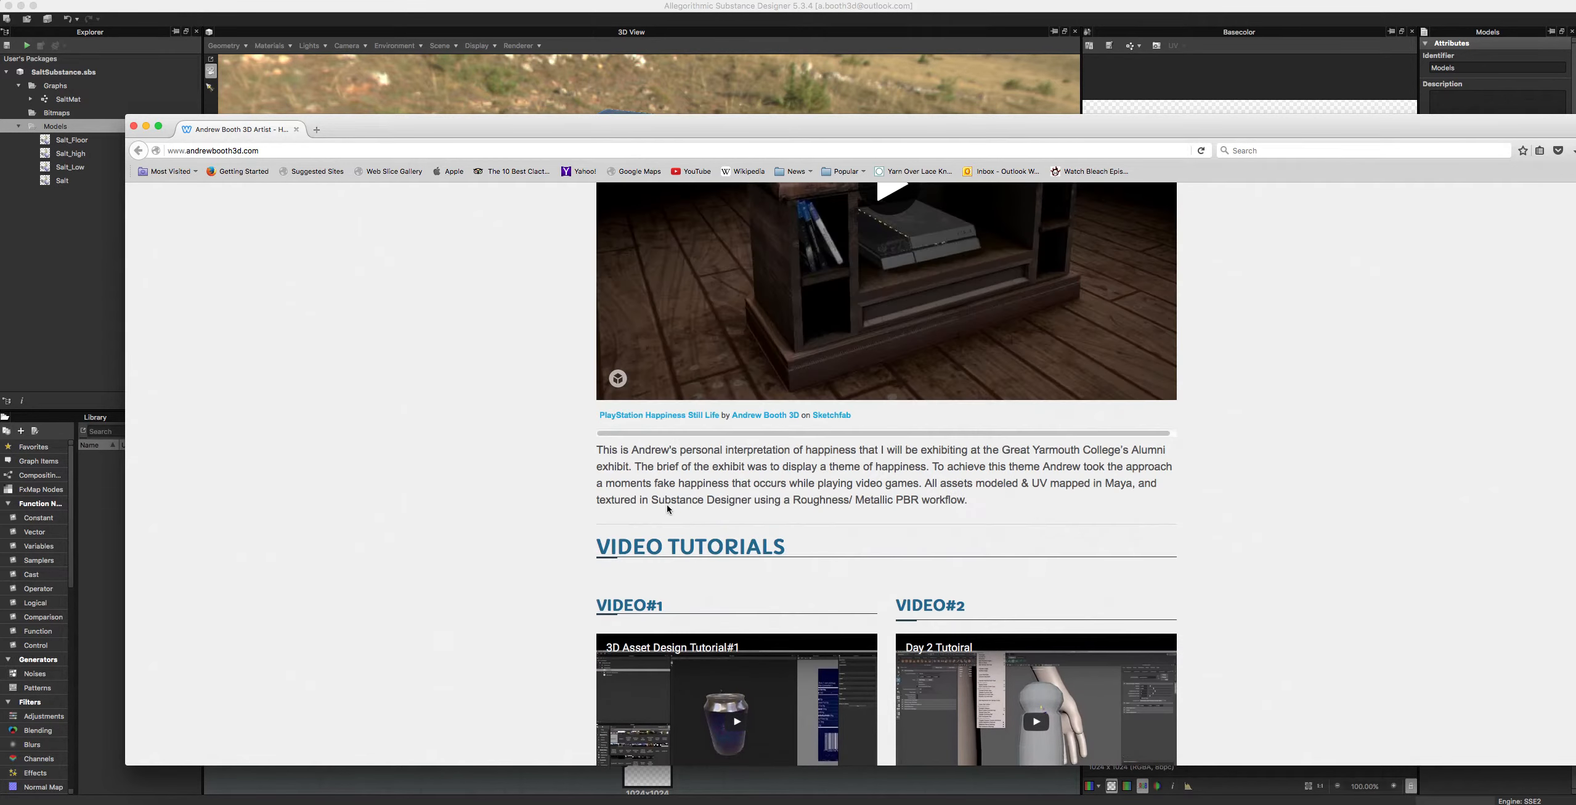
{"action": "scroll", "coordinate": [674, 508], "scroll_direction": "up", "scroll_amount": 3}
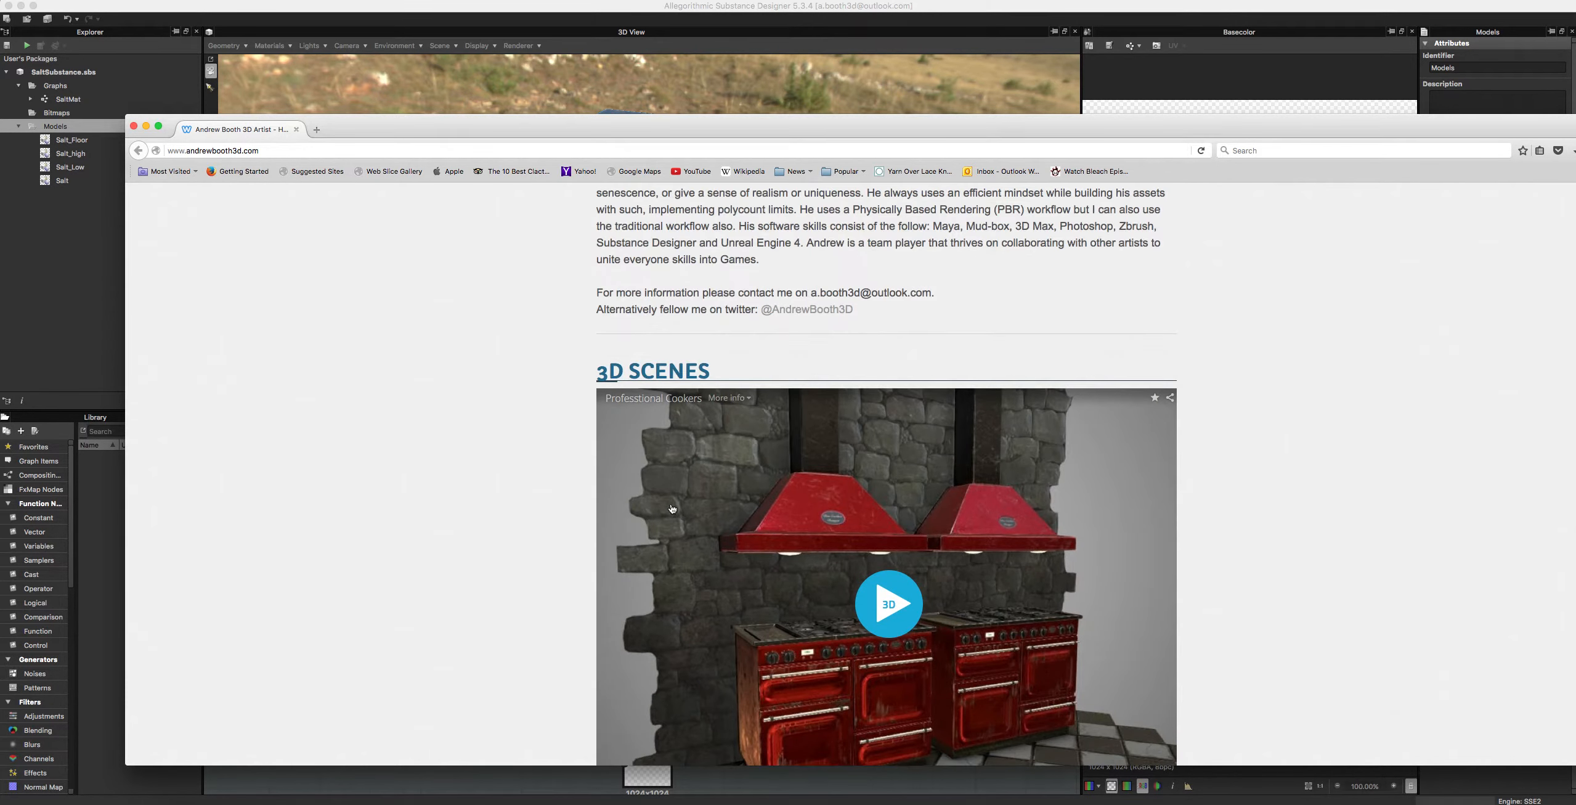
{"action": "scroll", "coordinate": [673, 509], "scroll_direction": "up", "scroll_amount": 3}
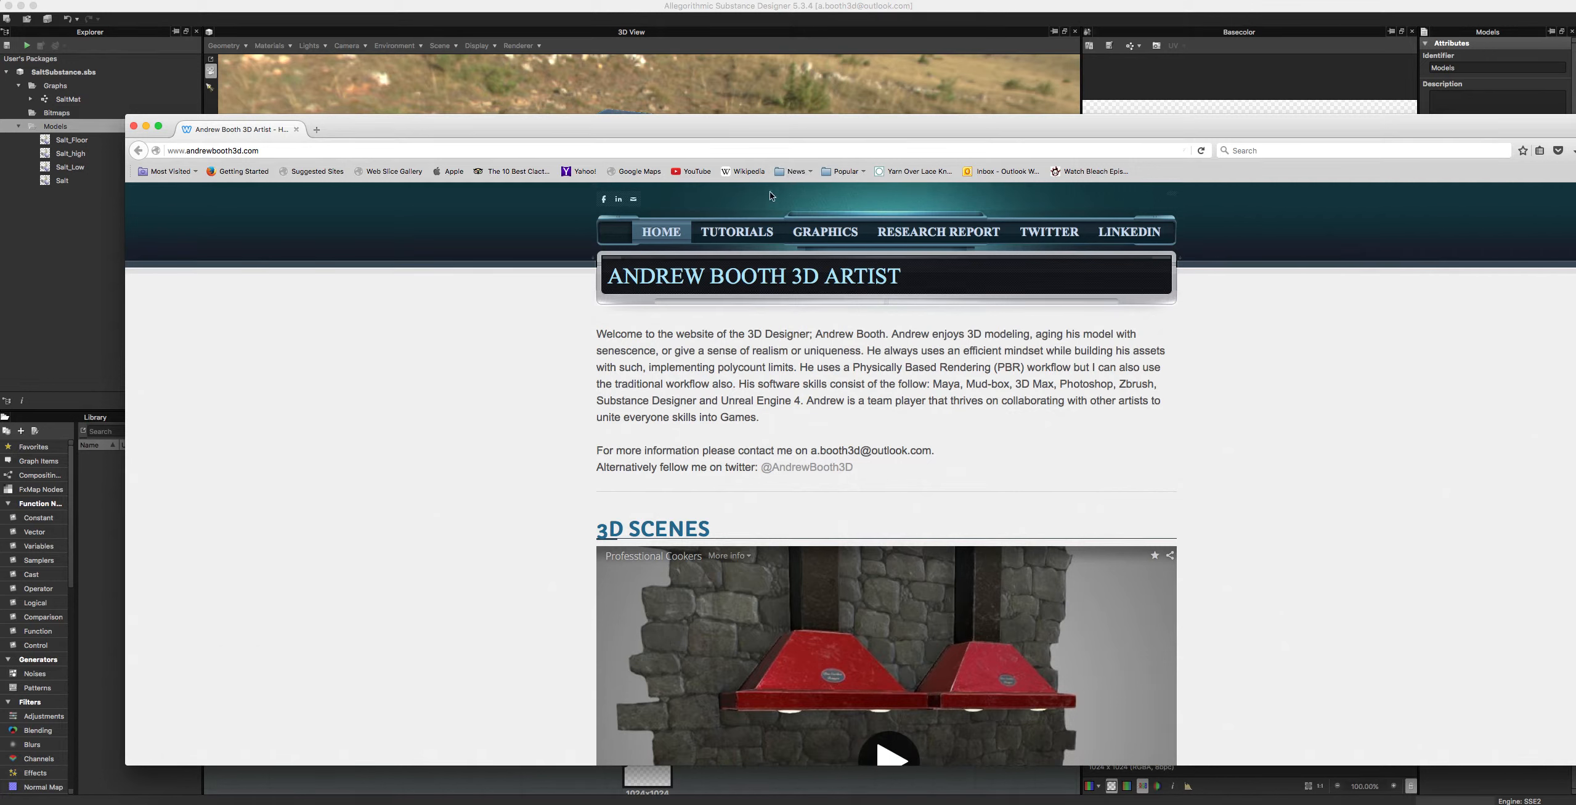
Step: Open the website's Tutorials page and look through the tutorial videos from Video#1 to Video#9
{"action": "left_click", "coordinate": [743, 238]}
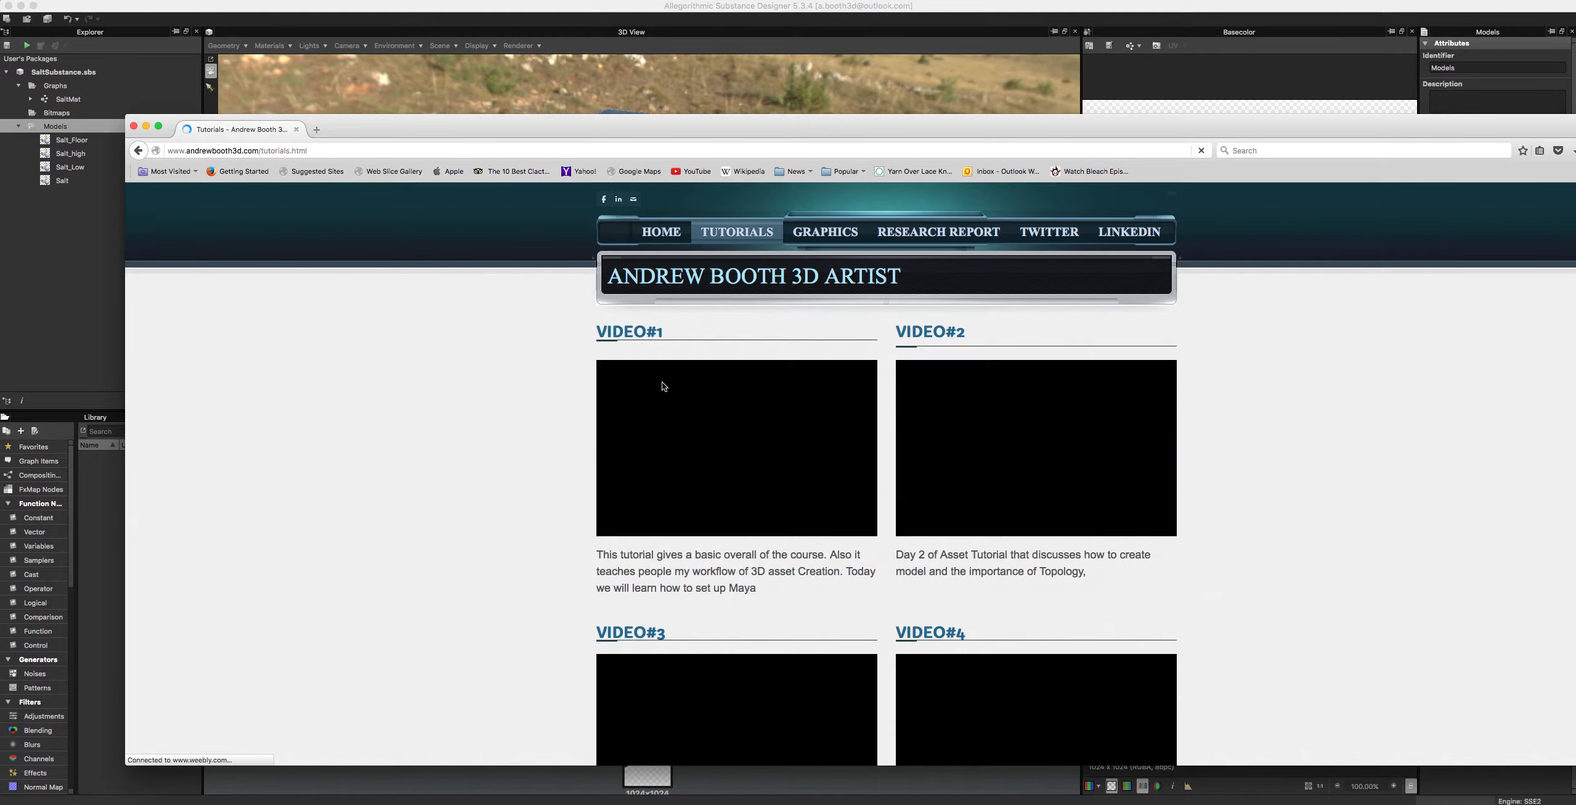
{"action": "scroll", "coordinate": [506, 469], "scroll_direction": "down", "scroll_amount": 10}
{"action": "scroll", "coordinate": [524, 480], "scroll_direction": "down", "scroll_amount": 7}
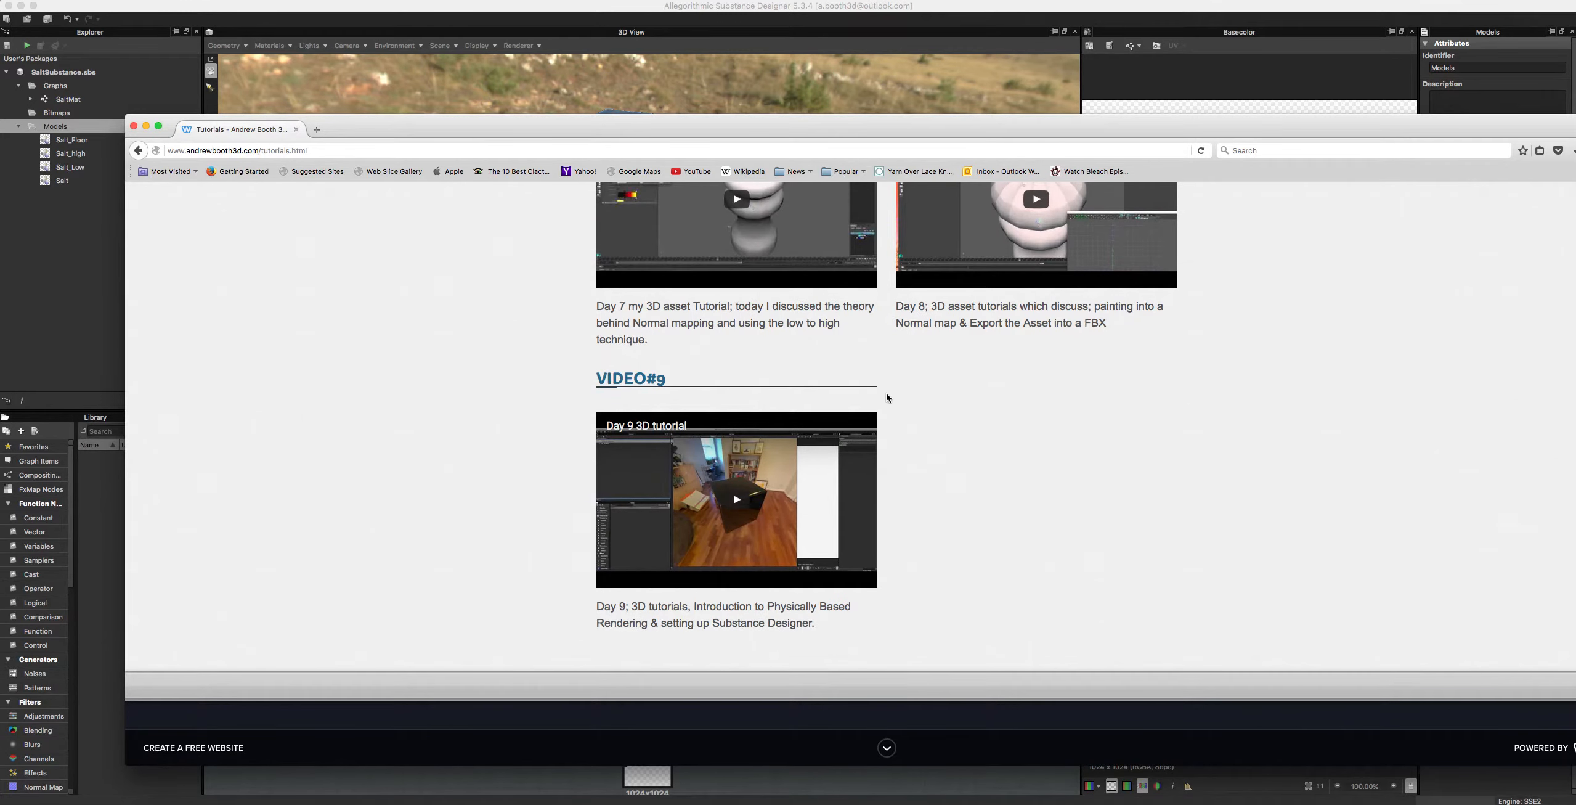
{"action": "scroll", "coordinate": [779, 425], "scroll_direction": "up", "scroll_amount": 15}
{"action": "scroll", "coordinate": [793, 435], "scroll_direction": "down", "scroll_amount": 12}
{"action": "scroll", "coordinate": [571, 530], "scroll_direction": "up", "scroll_amount": 10}
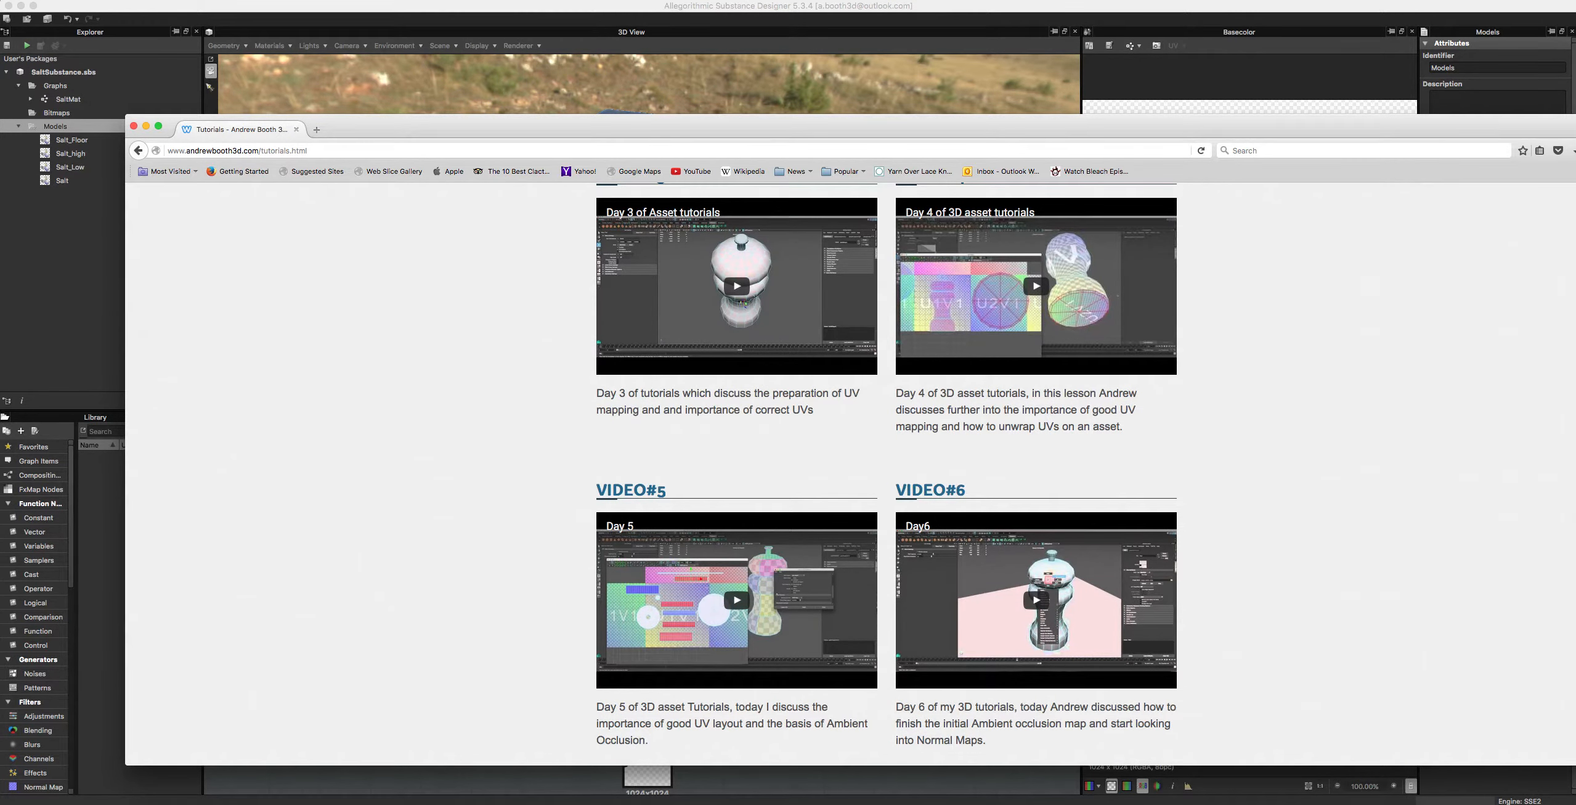
Step: Open the artist's Twitter profile from the browsing history, look through the tutorial and asset posts, and close the browser window
{"action": "left_click", "coordinate": [210, 0]}
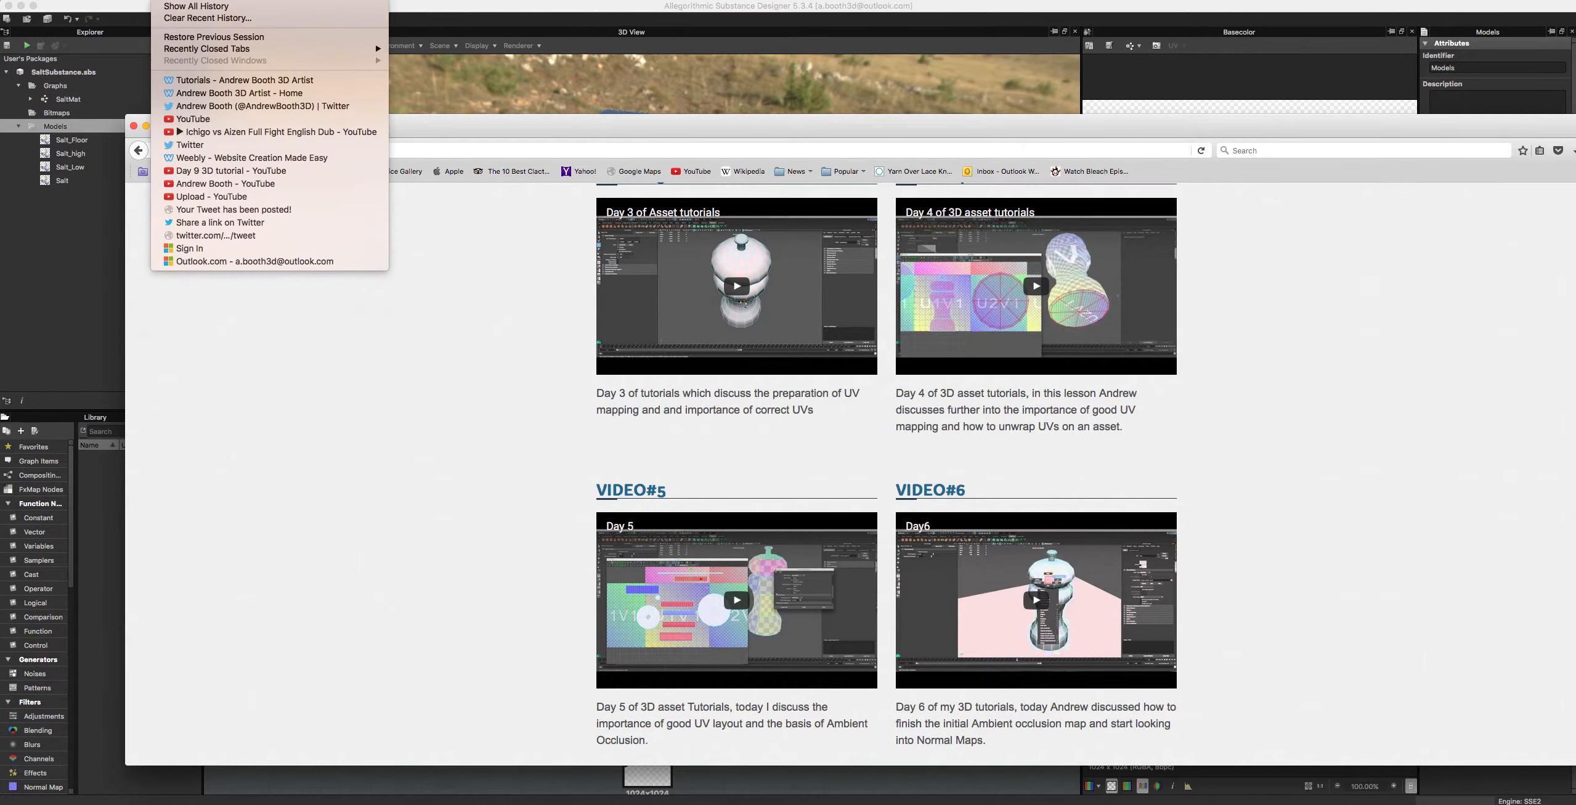
{"action": "left_click", "coordinate": [184, 106]}
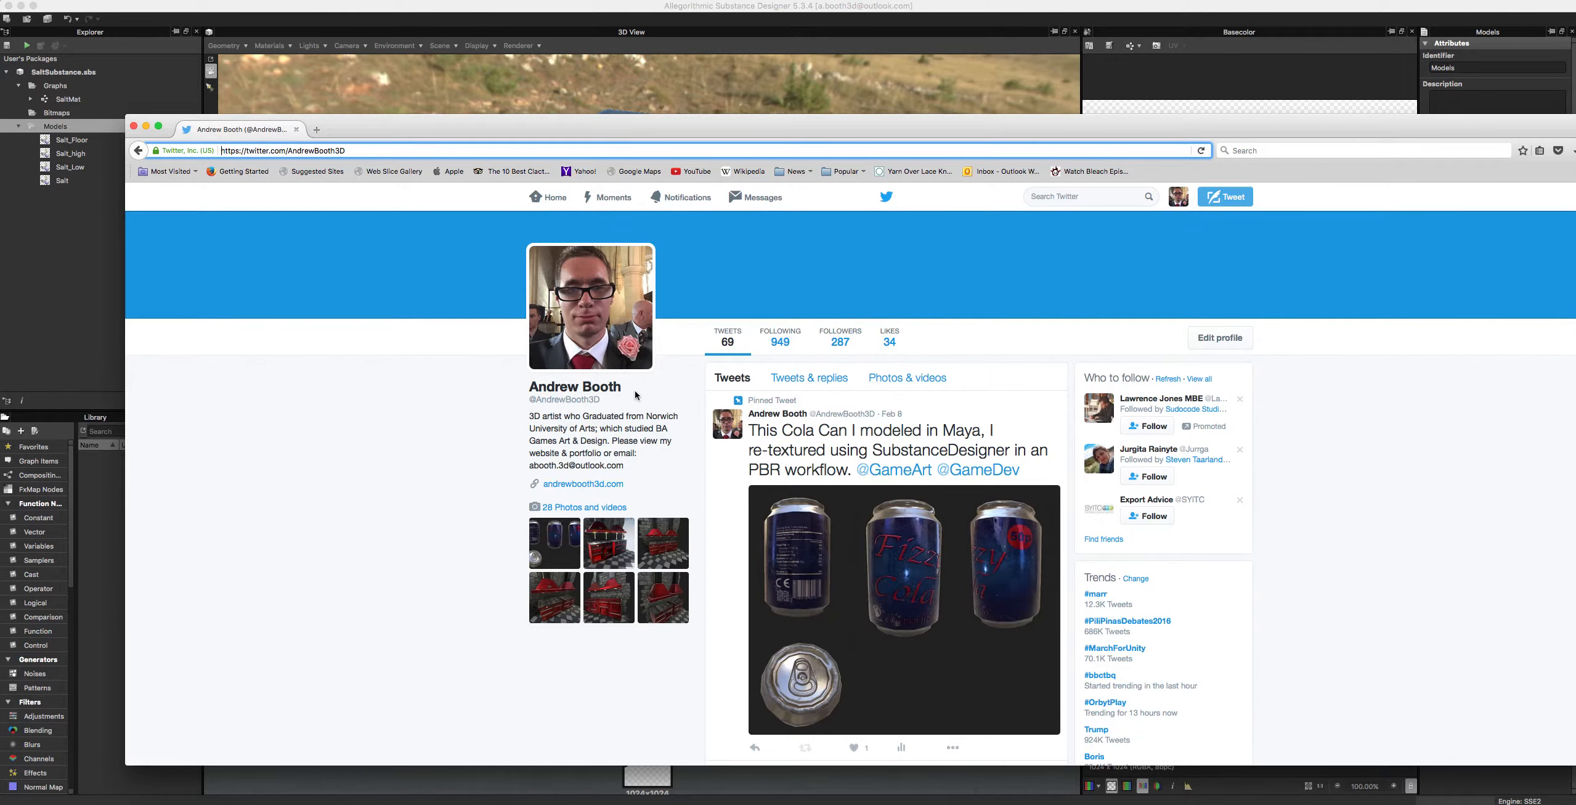
{"action": "left_click_drag", "start_coordinate": [720, 135], "coordinate": [671, 44]}
{"action": "scroll", "coordinate": [765, 381], "scroll_direction": "down", "scroll_amount": 8}
{"action": "scroll", "coordinate": [765, 383], "scroll_direction": "up", "scroll_amount": 3}
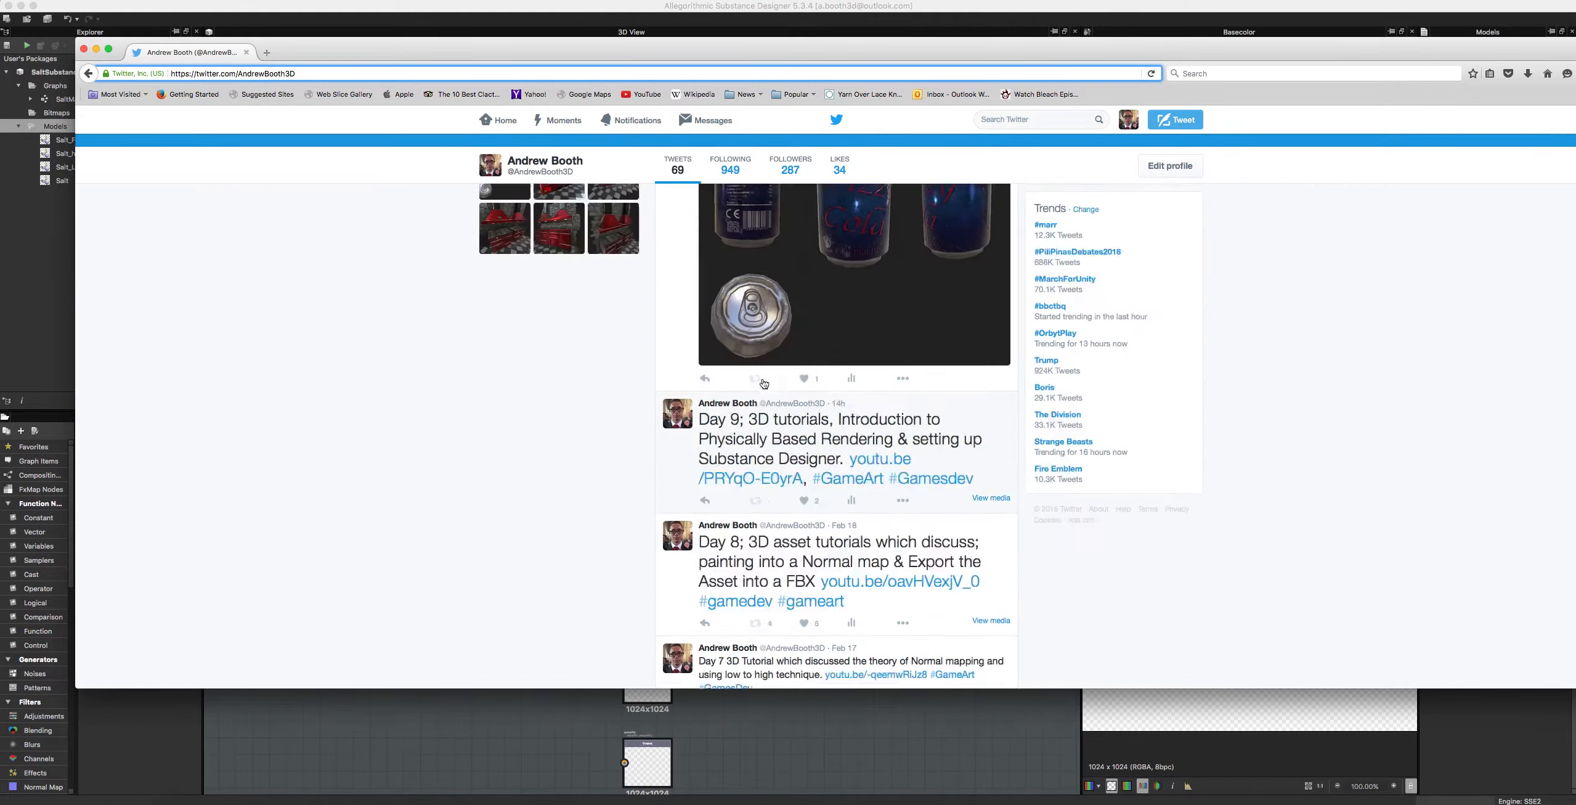
{"action": "scroll", "coordinate": [779, 368], "scroll_direction": "up", "scroll_amount": 5}
{"action": "scroll", "coordinate": [815, 509], "scroll_direction": "down", "scroll_amount": 7}
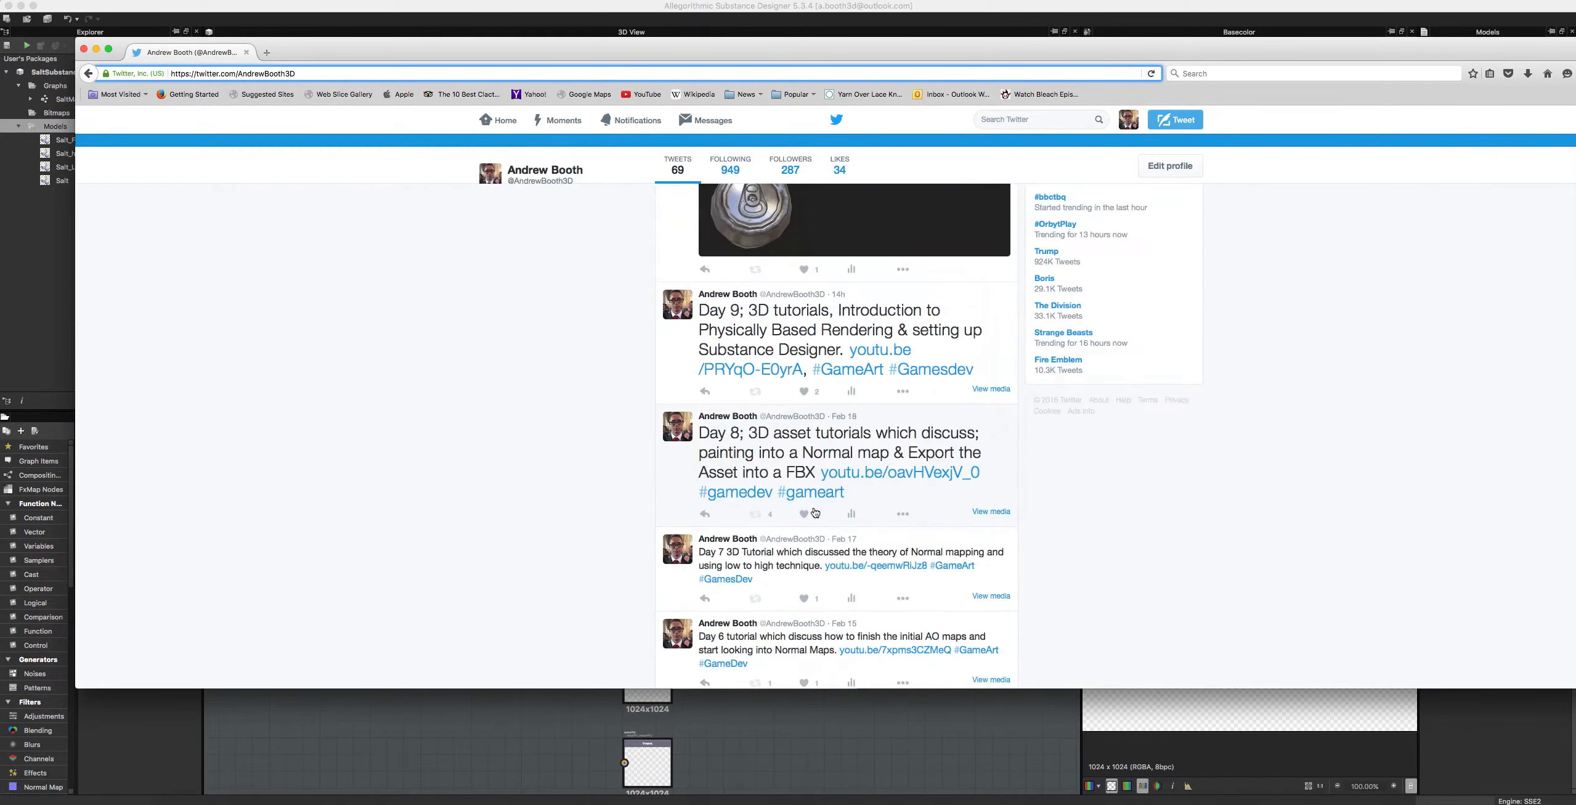
{"action": "scroll", "coordinate": [814, 512], "scroll_direction": "down", "scroll_amount": 10}
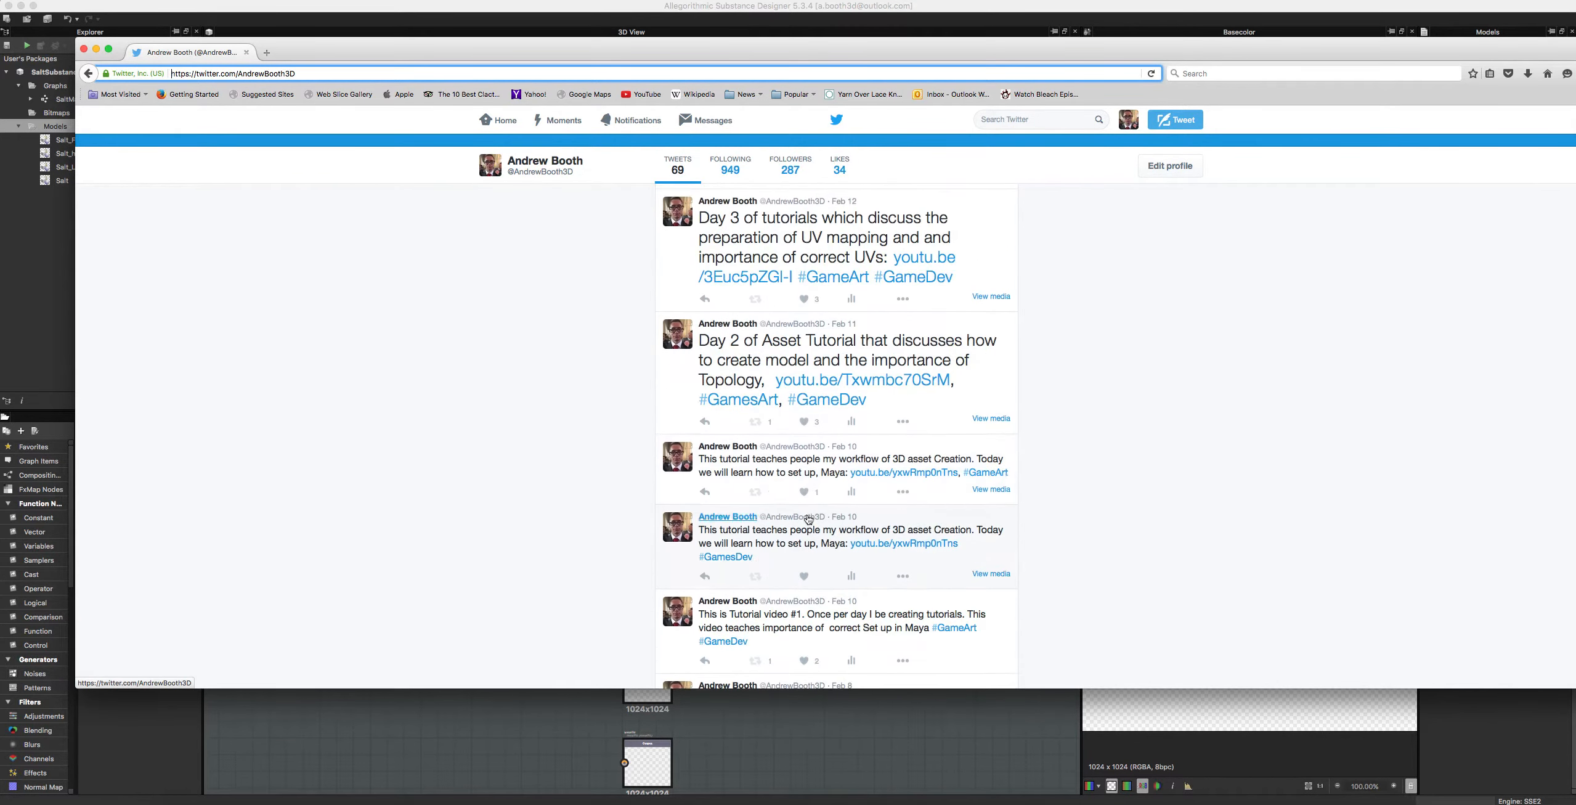
{"action": "scroll", "coordinate": [809, 519], "scroll_direction": "down", "scroll_amount": 5}
{"action": "scroll", "coordinate": [755, 490], "scroll_direction": "down", "scroll_amount": 10}
{"action": "scroll", "coordinate": [782, 526], "scroll_direction": "down", "scroll_amount": 5}
{"action": "scroll", "coordinate": [549, 592], "scroll_direction": "down", "scroll_amount": 9}
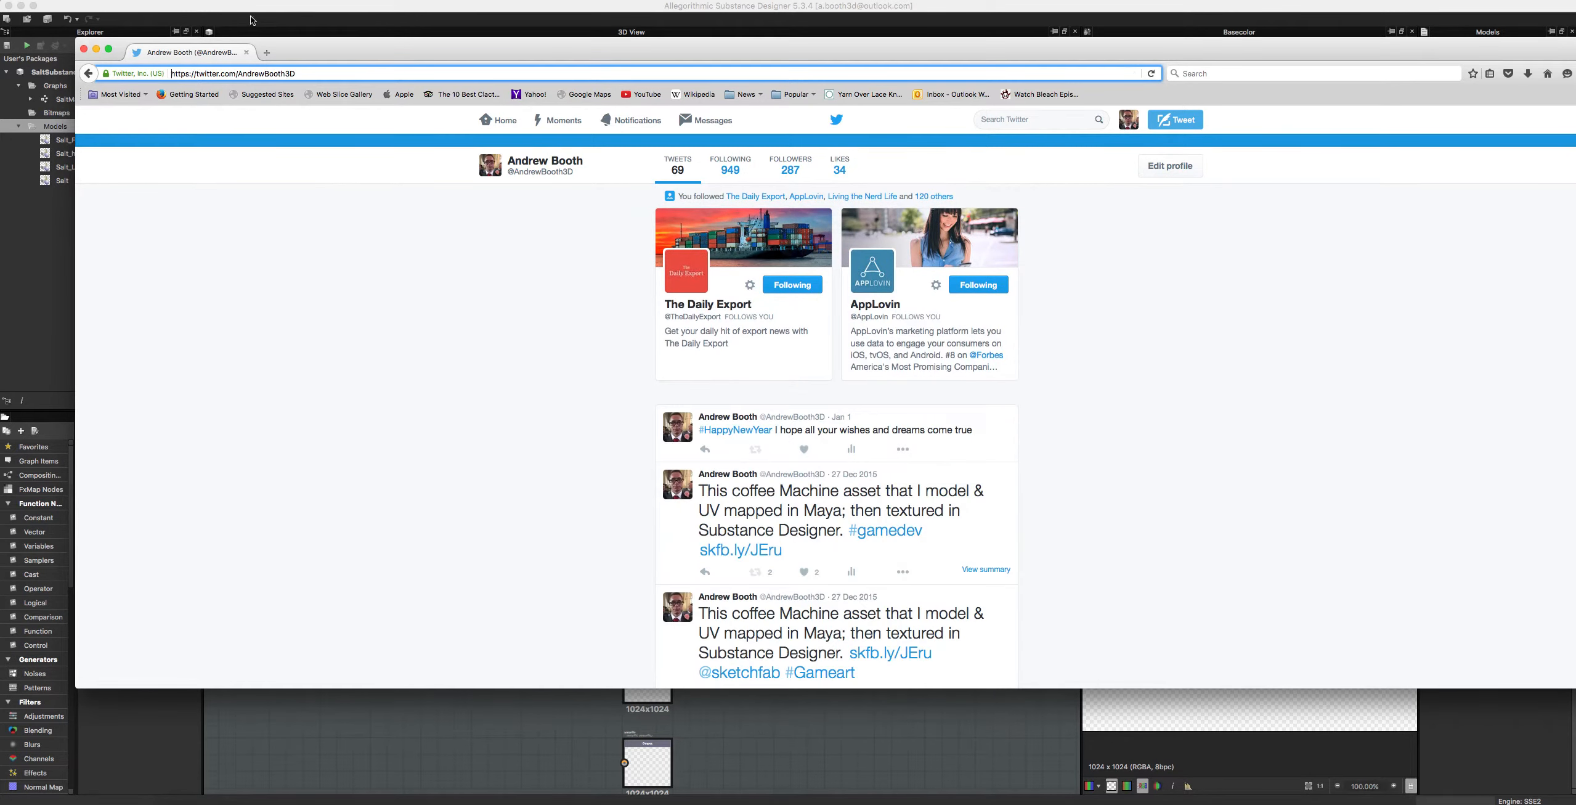
{"action": "left_click", "coordinate": [83, 49]}
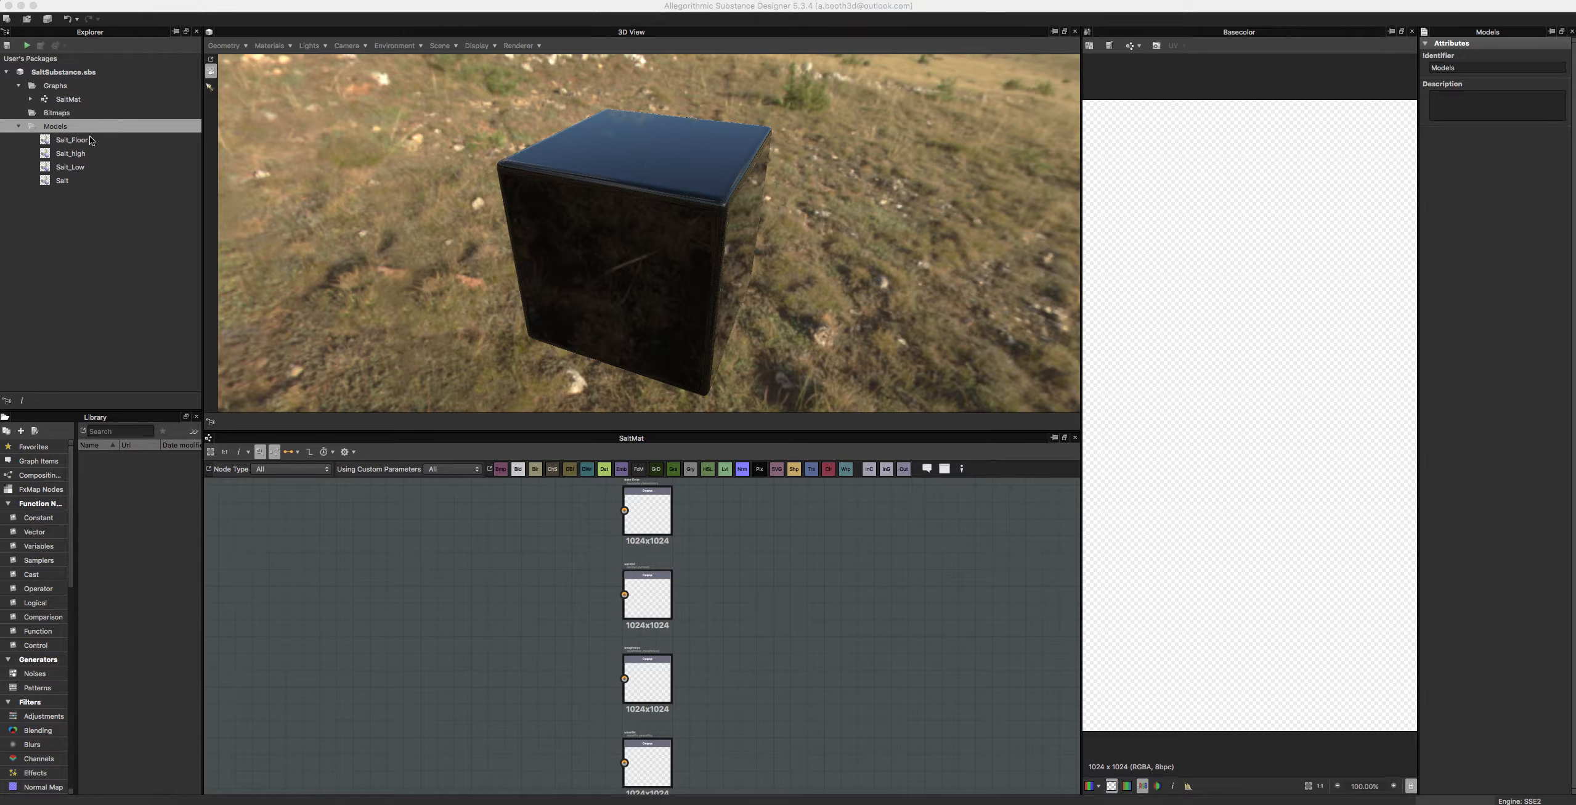
Step: Load the Salt model into the 3D view and examine the salt shaker's fluted top up close
{"action": "double_click", "coordinate": [63, 181]}
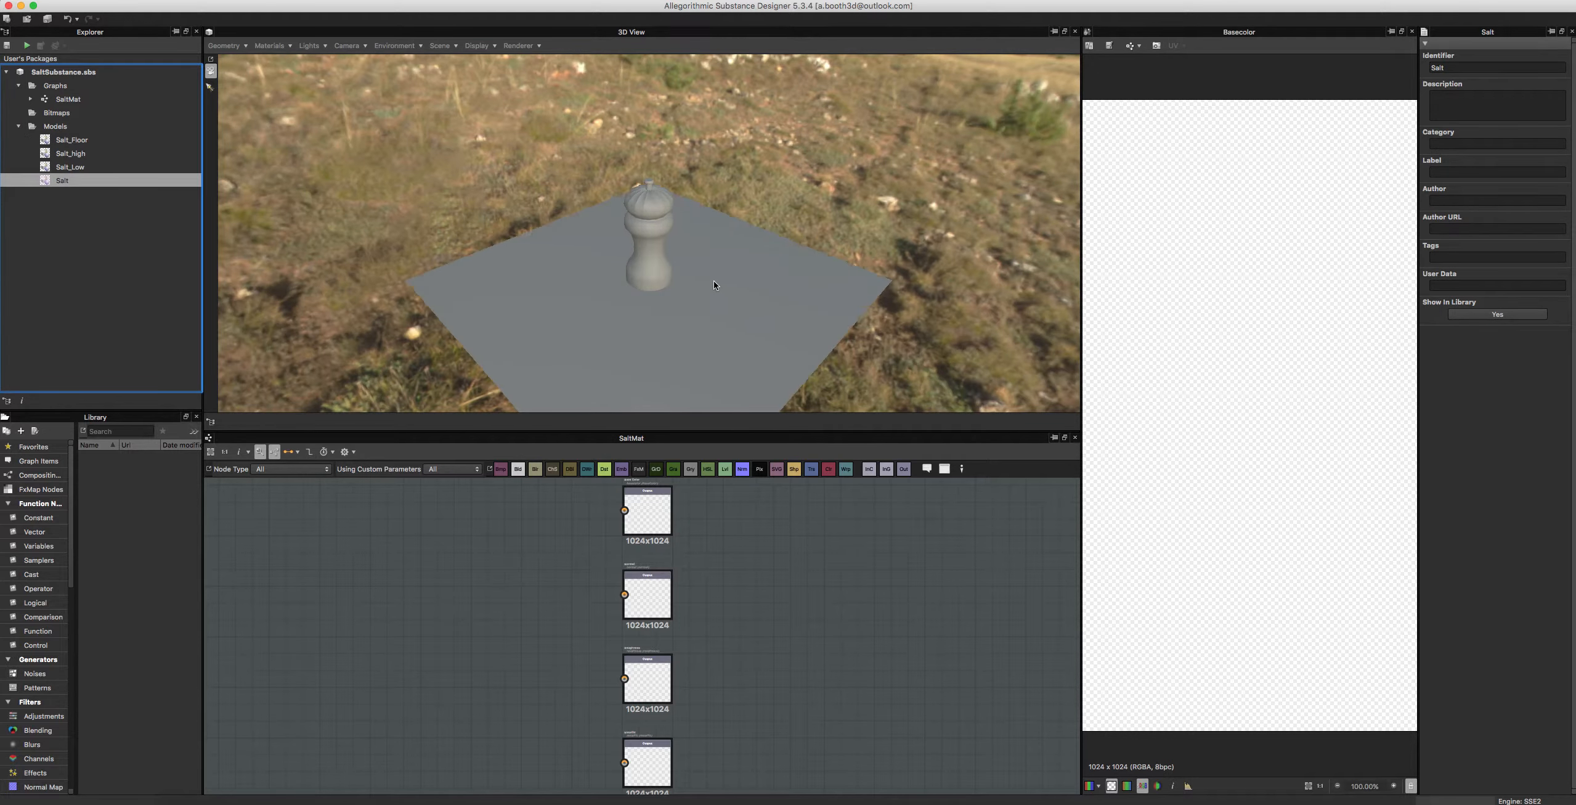
{"action": "scroll", "coordinate": [699, 269], "scroll_direction": "up", "scroll_amount": 10}
{"action": "left_click_drag", "start_coordinate": [699, 266], "coordinate": [677, 174]}
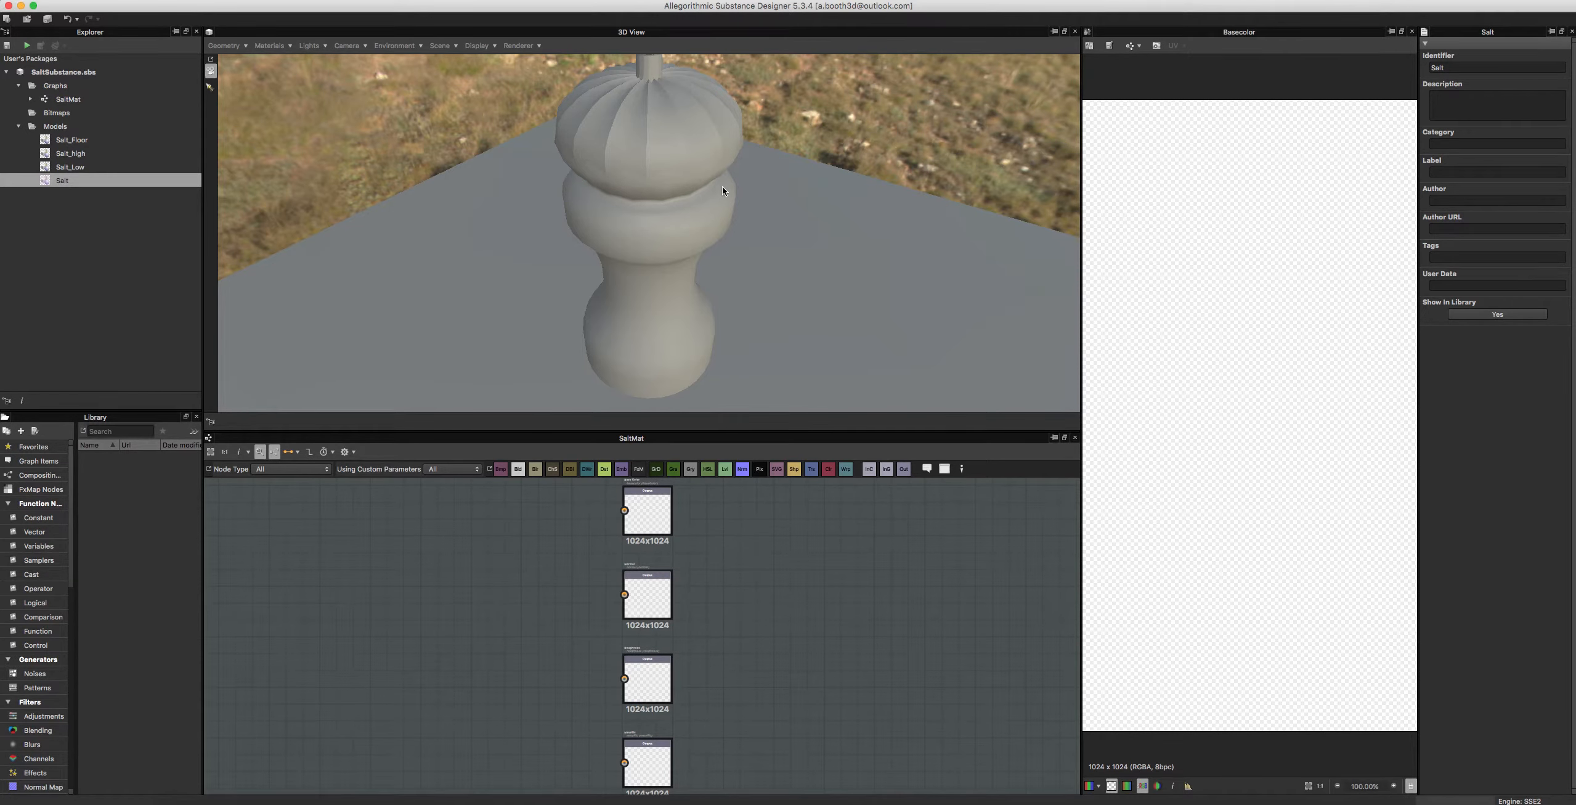
{"action": "mouse_move", "coordinate": [641, 309]}
{"action": "left_mouse_down"}
{"action": "mouse_move", "coordinate": [639, 264]}
{"action": "mouse_move", "coordinate": [772, 252]}
{"action": "mouse_move", "coordinate": [710, 307]}
{"action": "mouse_move", "coordinate": [656, 306]}
{"action": "left_mouse_up"}
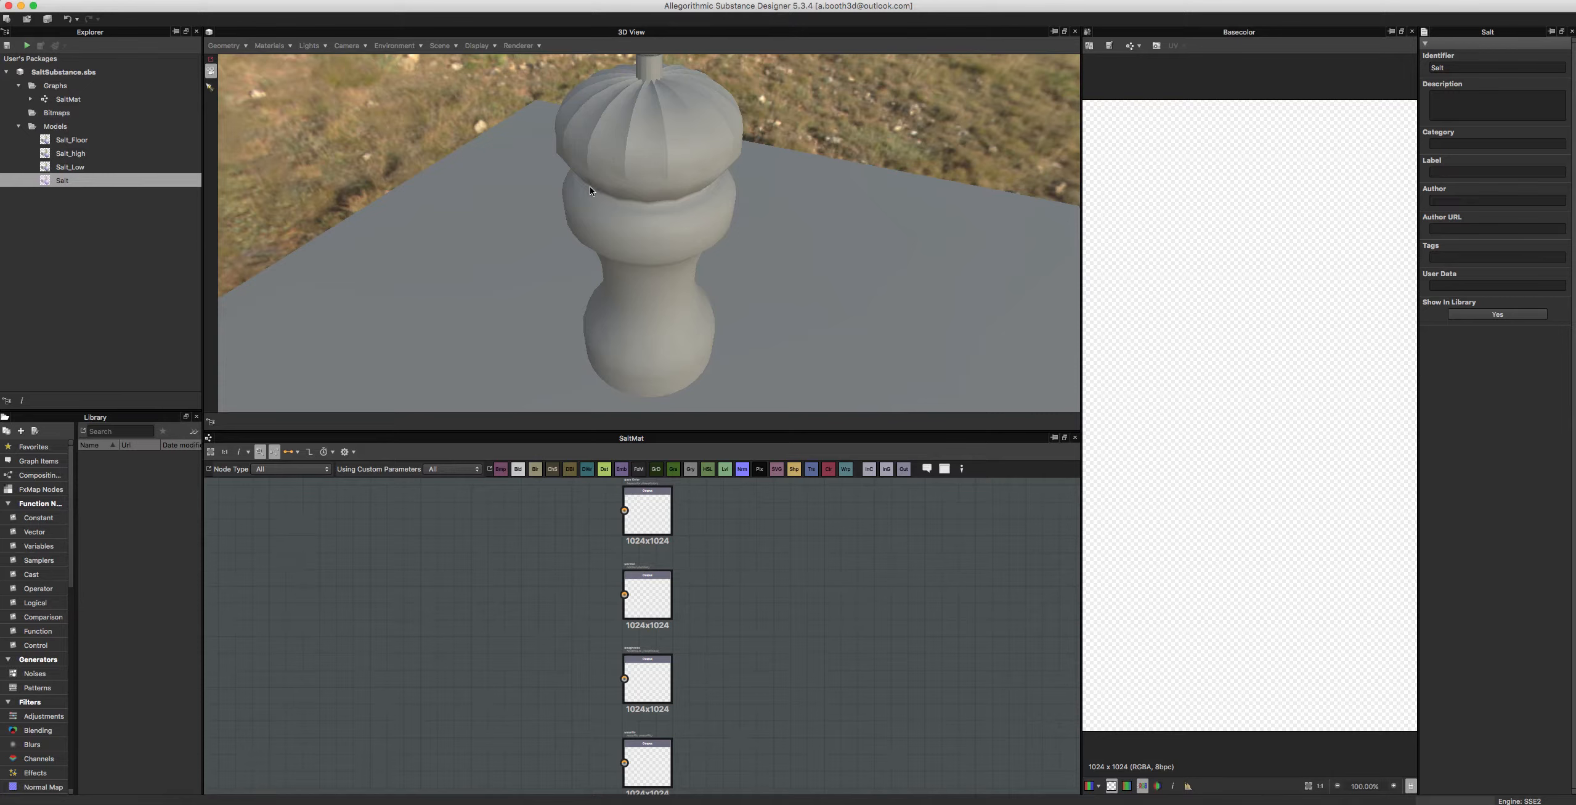
Step: Load the Salt_Low model and the Salt_high model in turn into the 3D view and compare their shapes
{"action": "left_click", "coordinate": [52, 168]}
{"action": "left_click", "coordinate": [58, 157]}
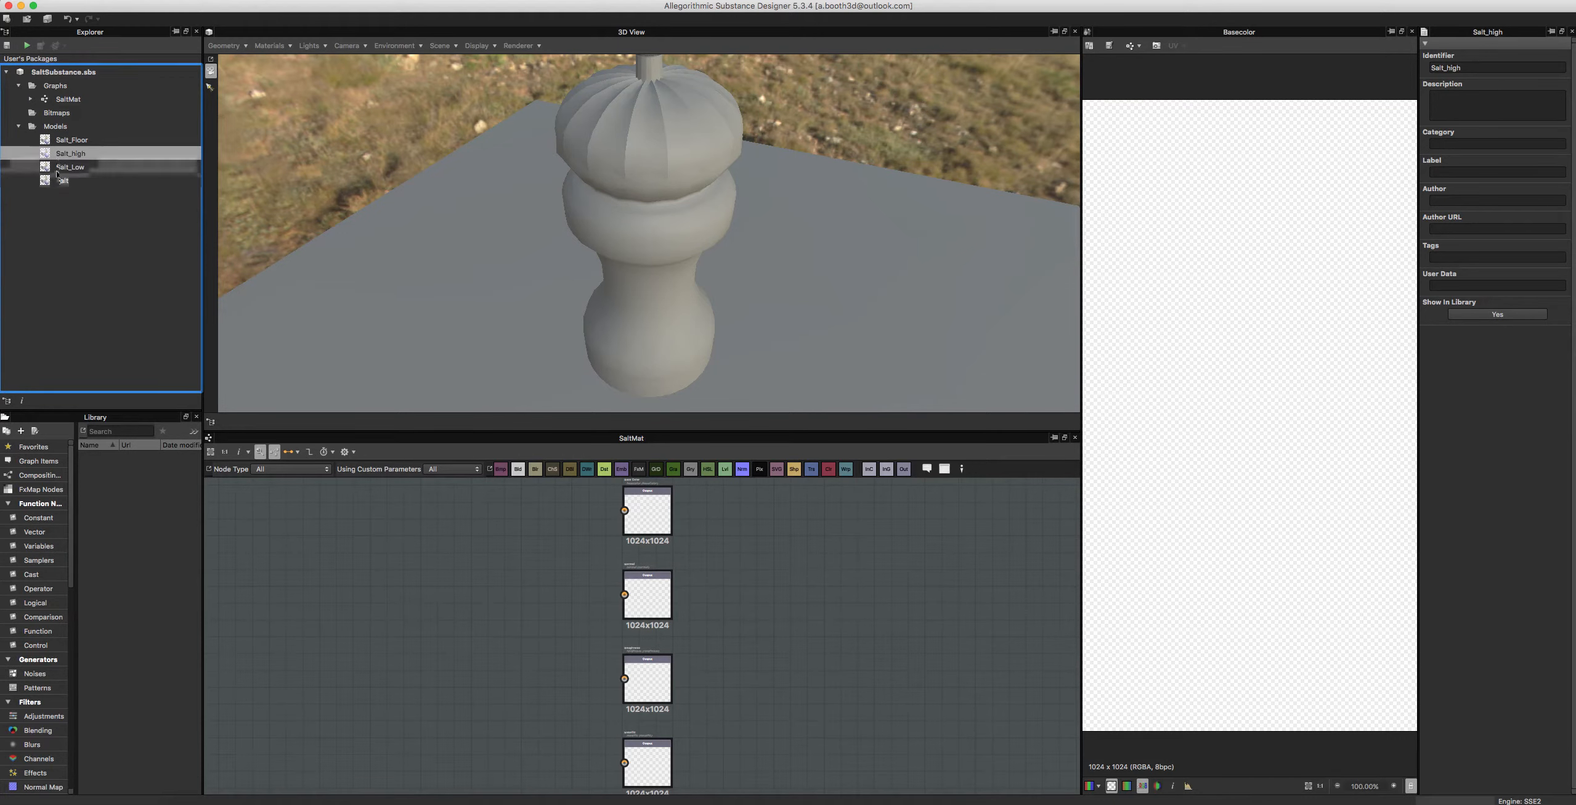
{"action": "left_click_drag", "start_coordinate": [61, 168], "coordinate": [414, 227]}
{"action": "scroll", "coordinate": [535, 212], "scroll_direction": "up", "scroll_amount": 10}
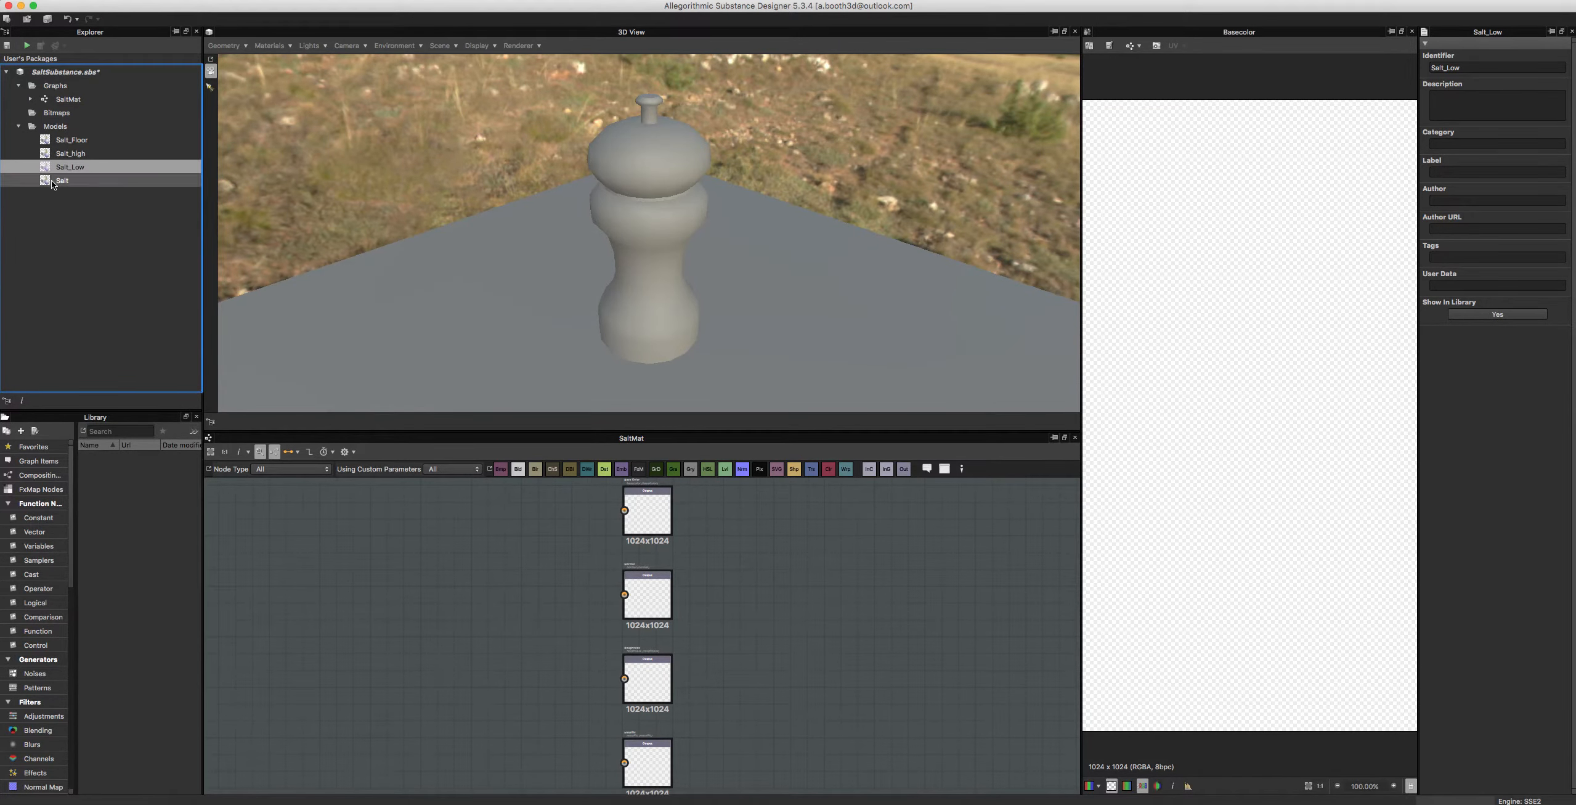
{"action": "double_click", "coordinate": [62, 155]}
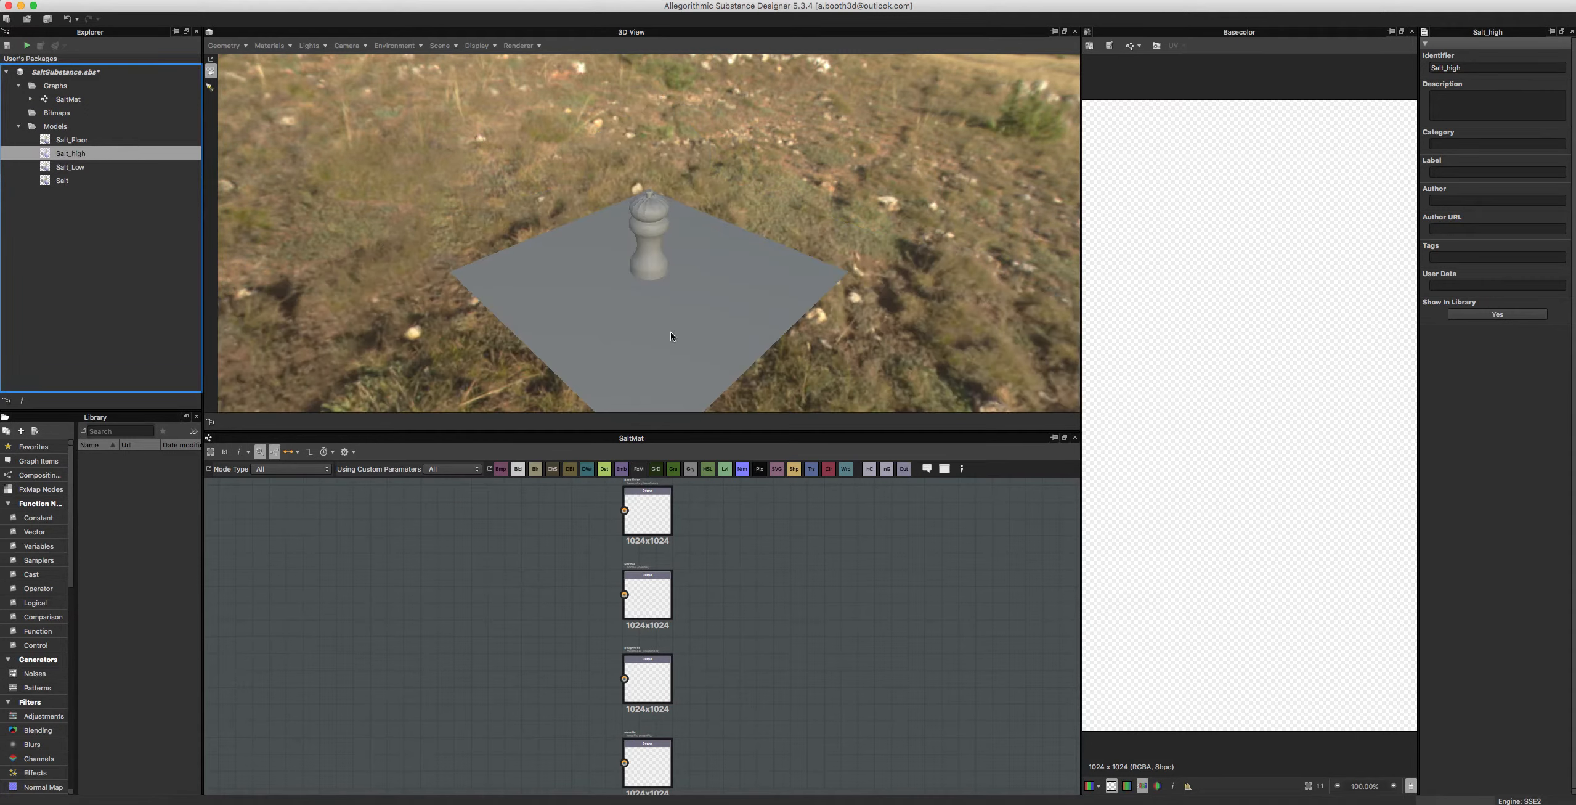
{"action": "scroll", "coordinate": [671, 331], "scroll_direction": "up", "scroll_amount": 8}
{"action": "mouse_move", "coordinate": [638, 223]}
{"action": "left_mouse_down"}
{"action": "mouse_move", "coordinate": [657, 206]}
{"action": "mouse_move", "coordinate": [633, 204]}
{"action": "left_mouse_up"}
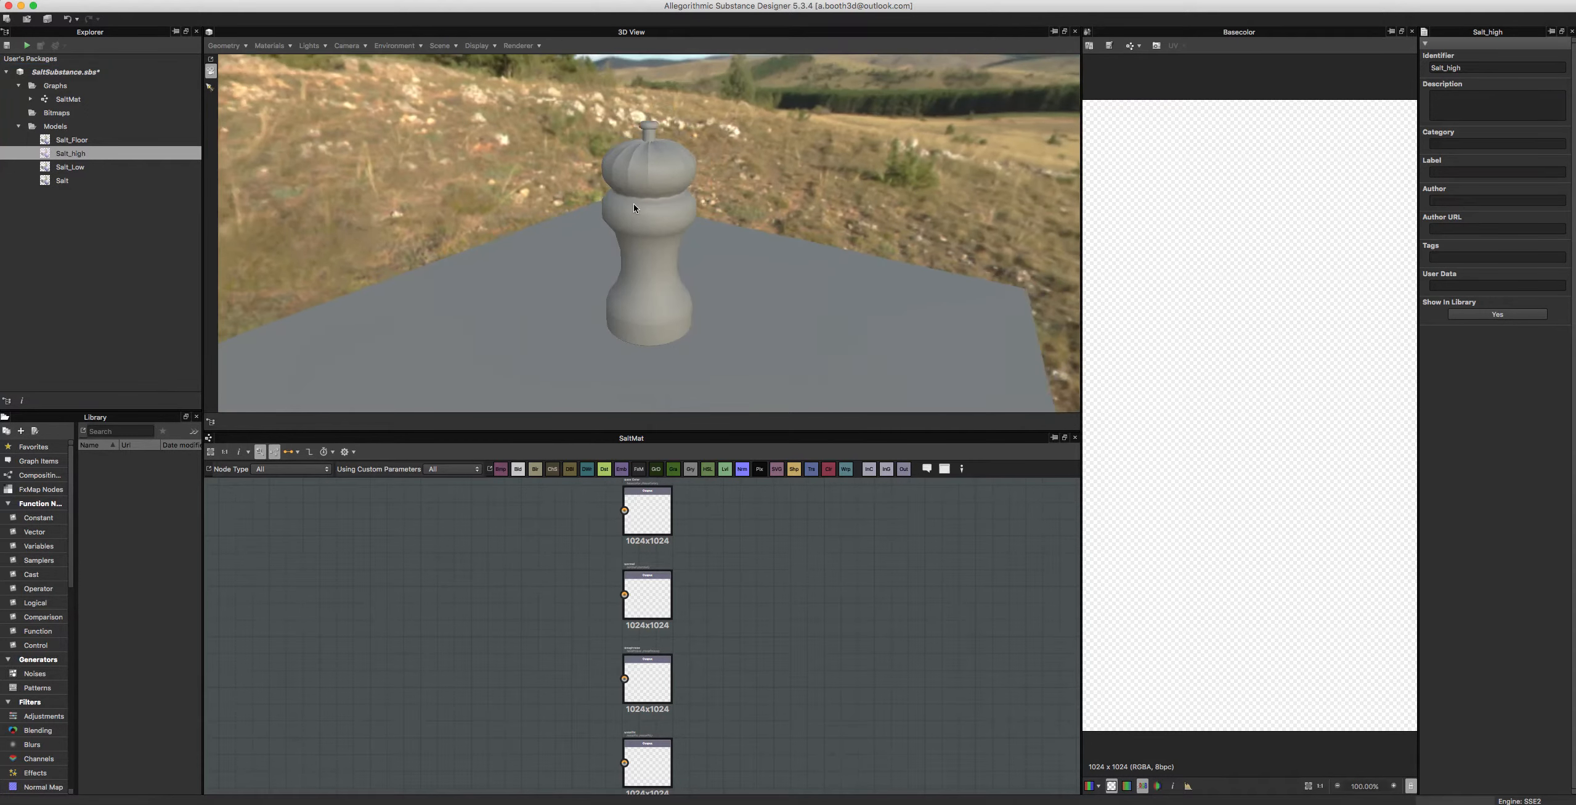
Step: Preview the Salt_Floor model in the 3D view, and remove the Salt_Floor and Salt models from the Models folder
{"action": "double_click", "coordinate": [92, 143]}
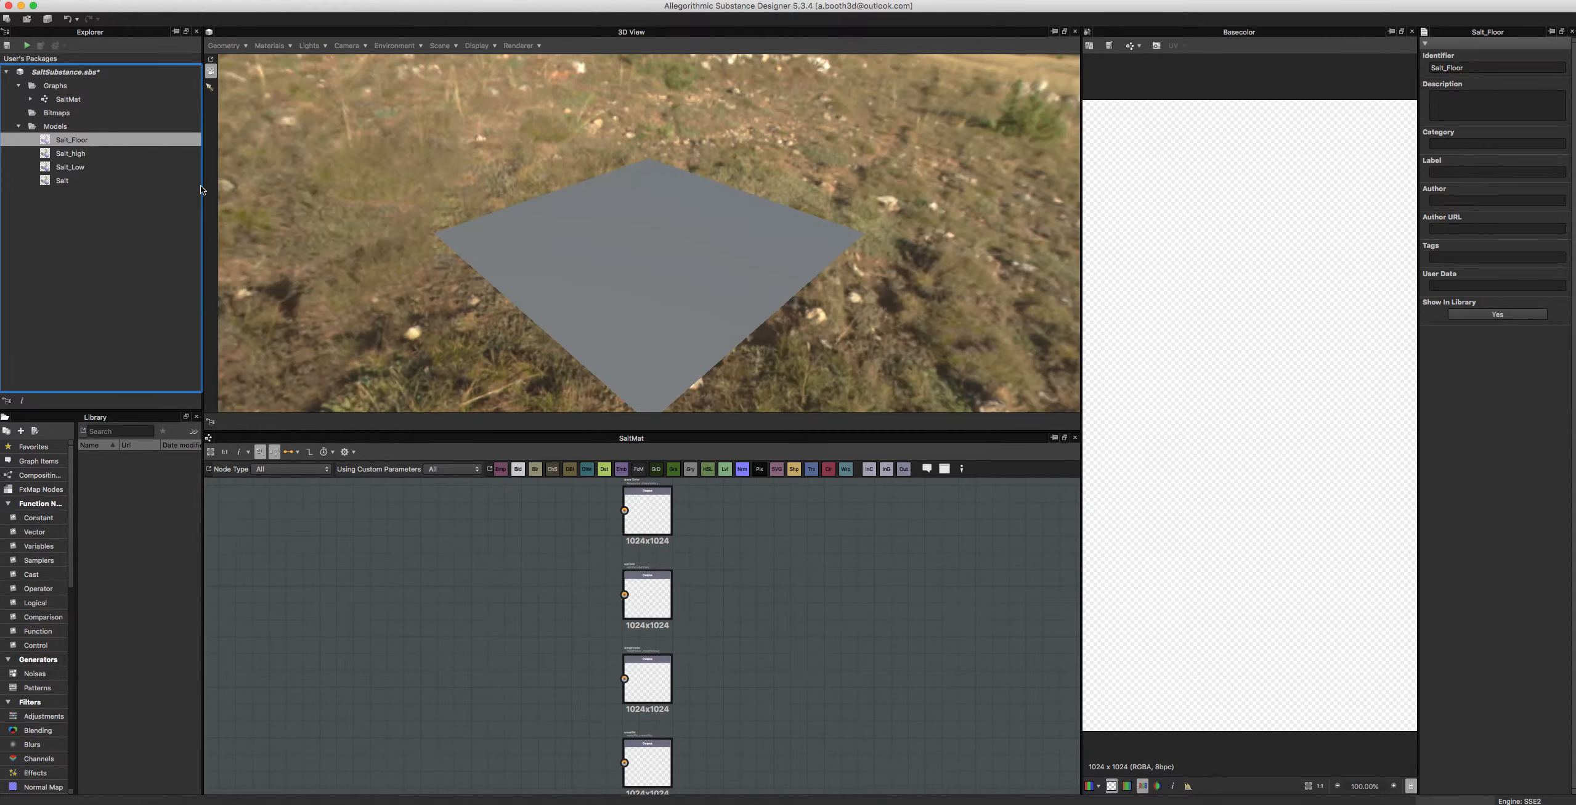
{"action": "scroll", "coordinate": [684, 292], "scroll_direction": "up", "scroll_amount": 3}
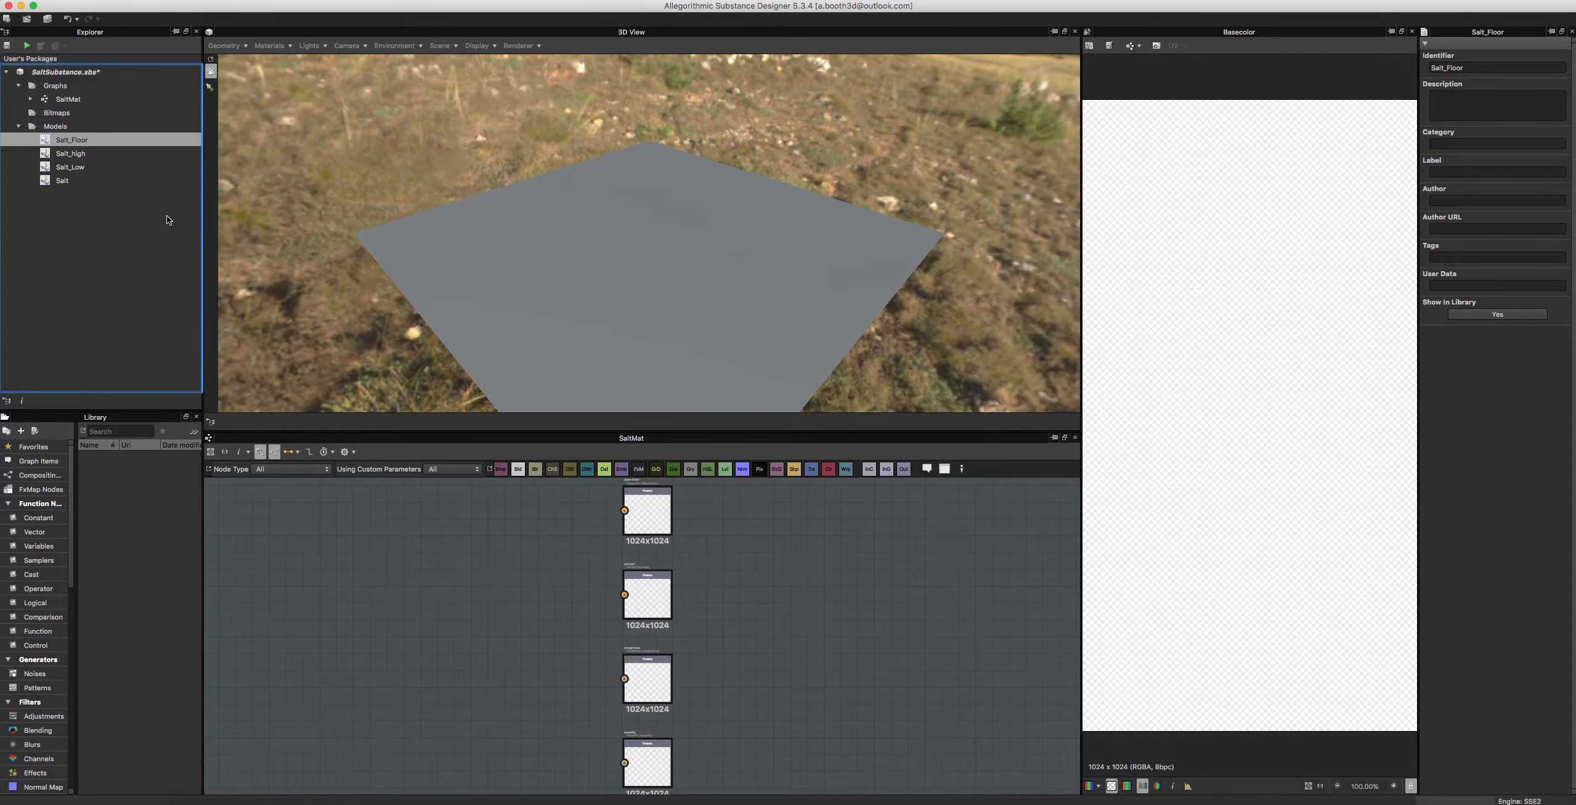
{"action": "right_click", "coordinate": [100, 141]}
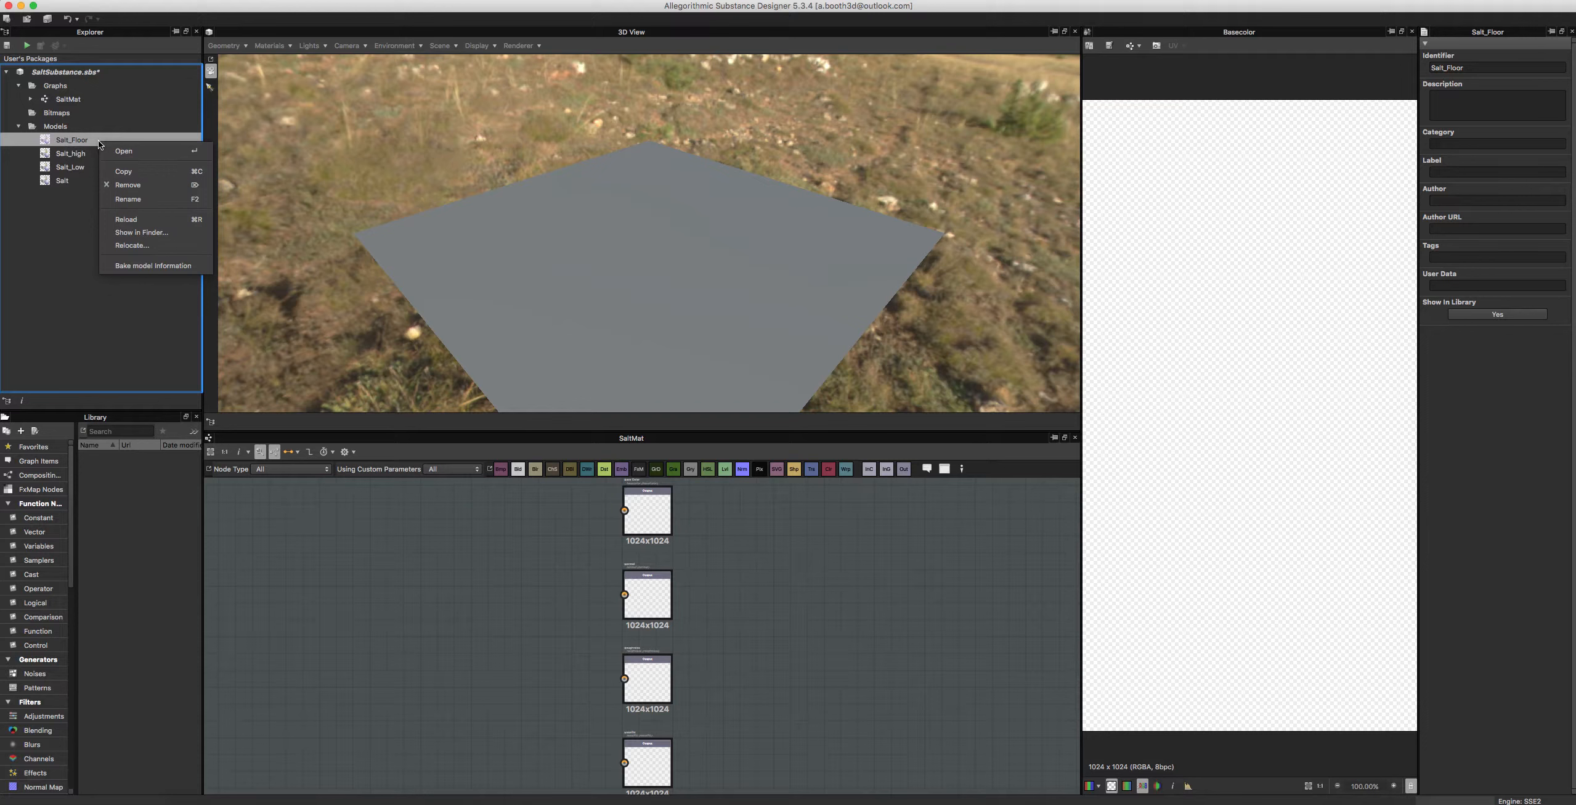
{"action": "left_click", "coordinate": [121, 189]}
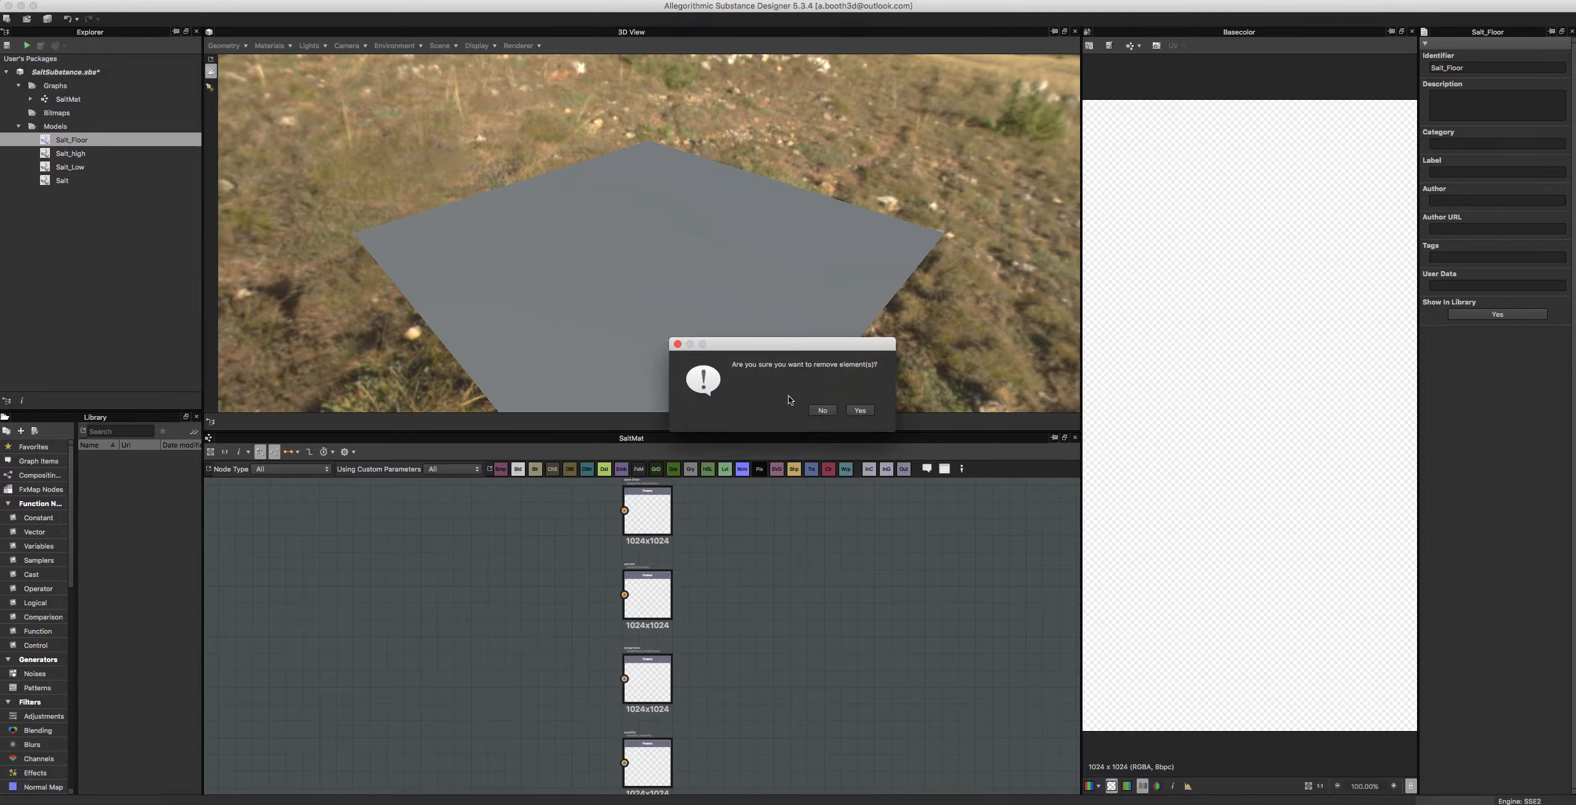
{"action": "left_click", "coordinate": [859, 411]}
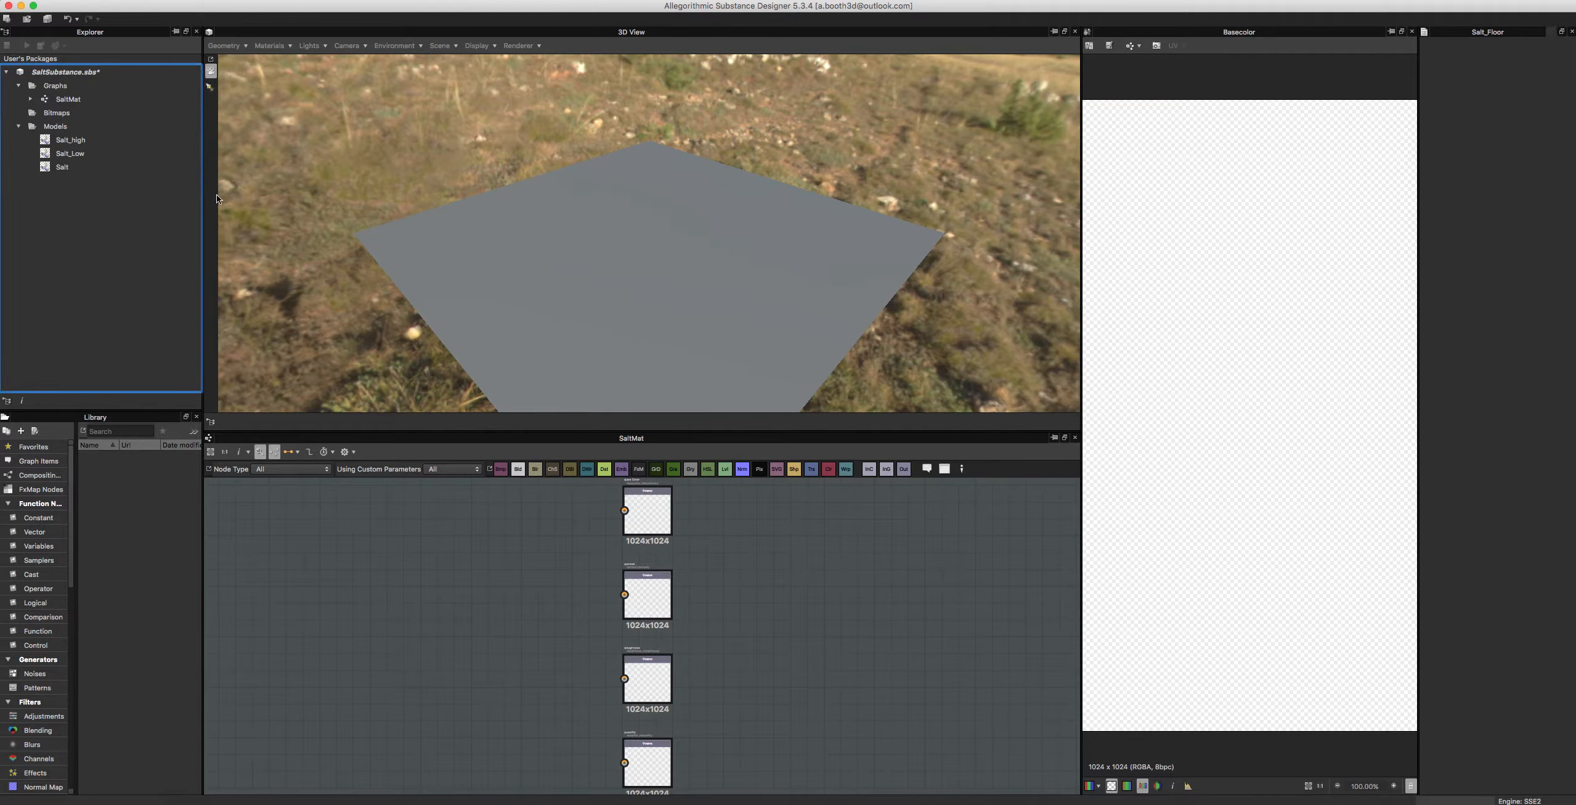
{"action": "right_click", "coordinate": [76, 167]}
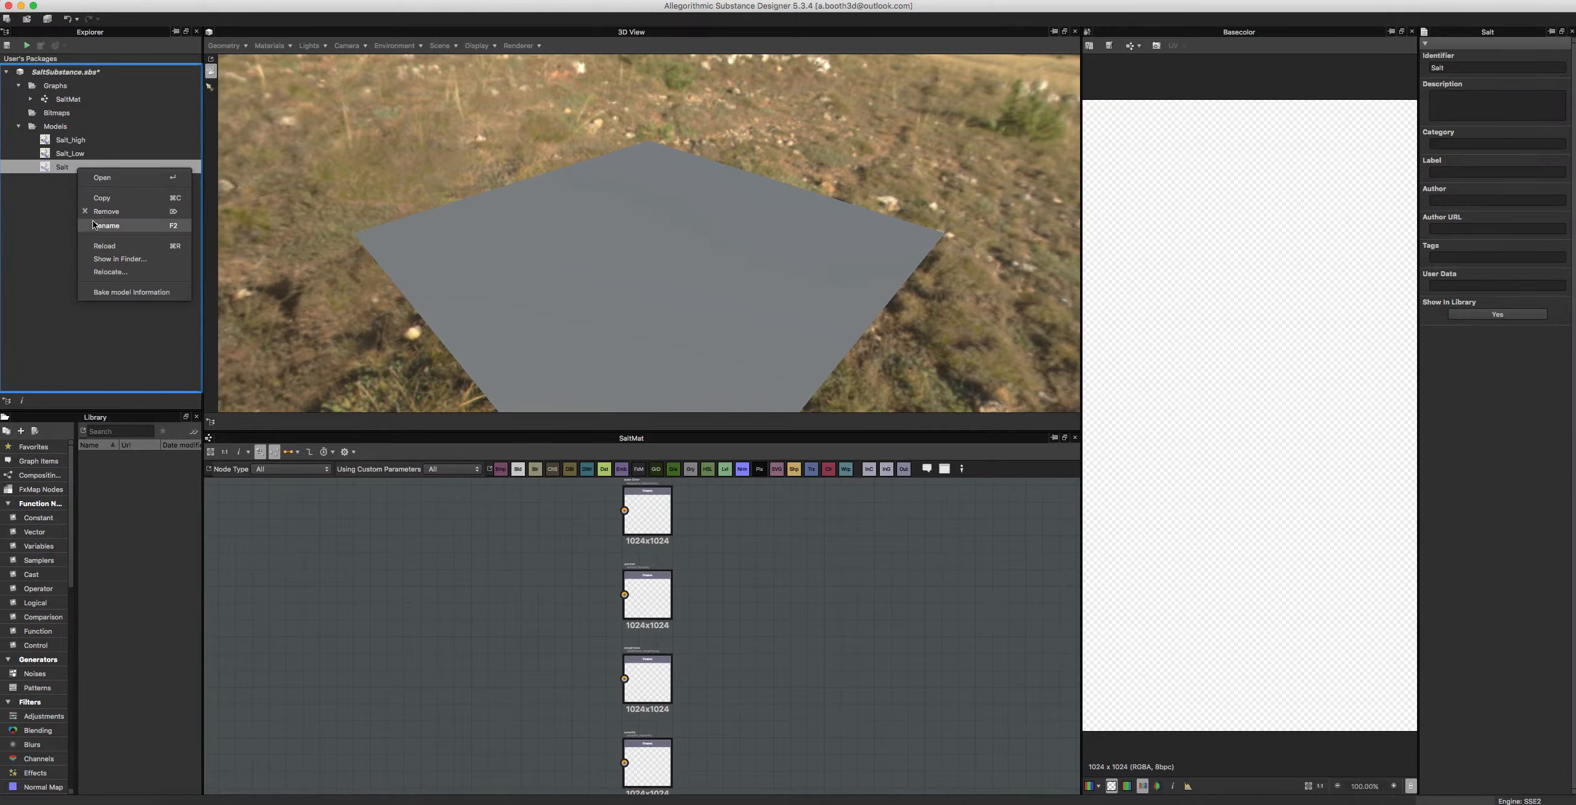
{"action": "left_click", "coordinate": [860, 410]}
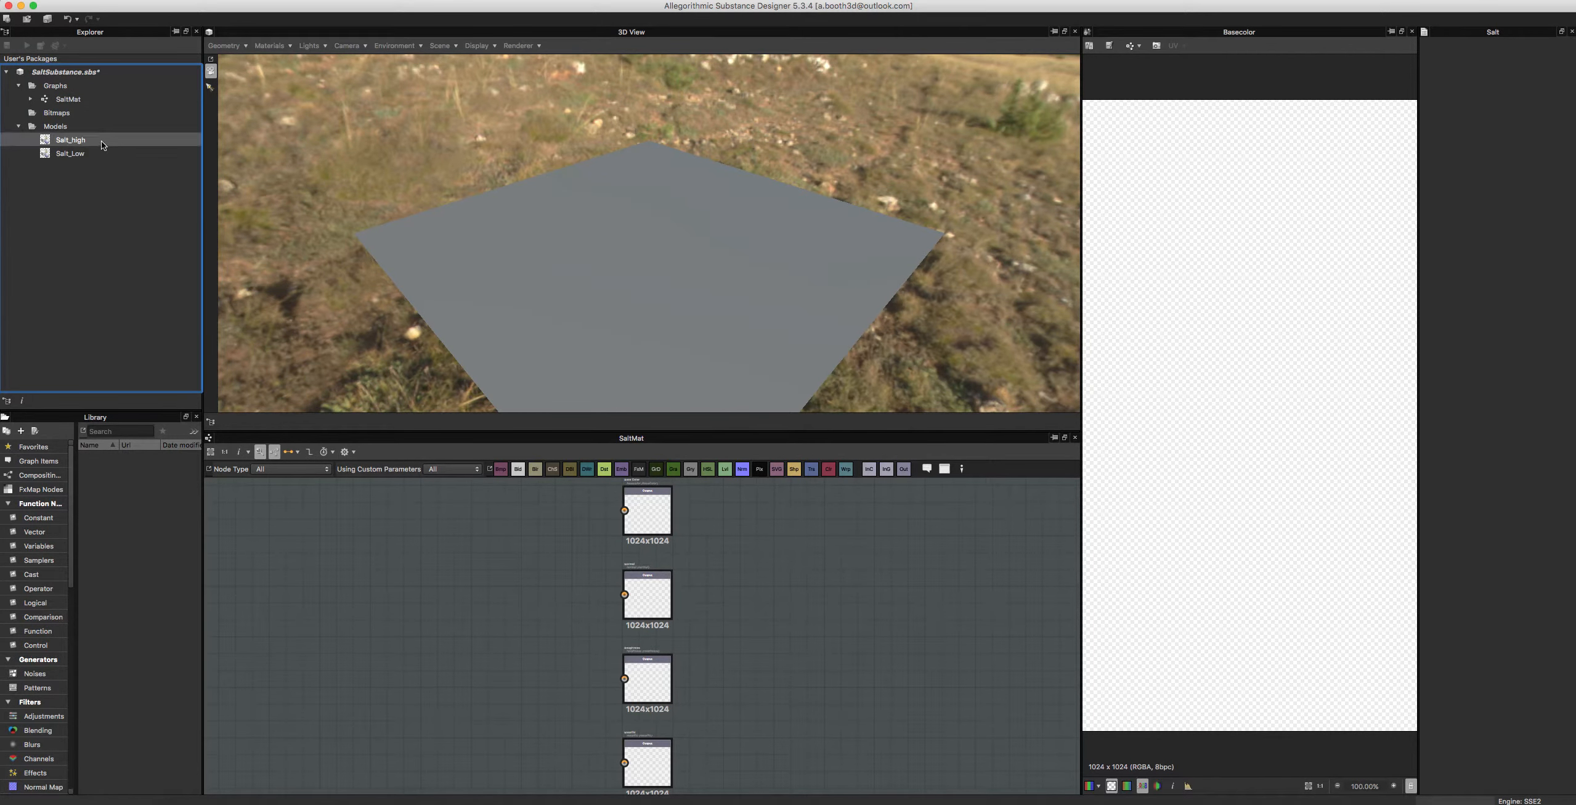
Step: Show the remaining Salt_Low and Salt_high models alternately in the 3D view, ending with Salt_Low
{"action": "left_click", "coordinate": [73, 141]}
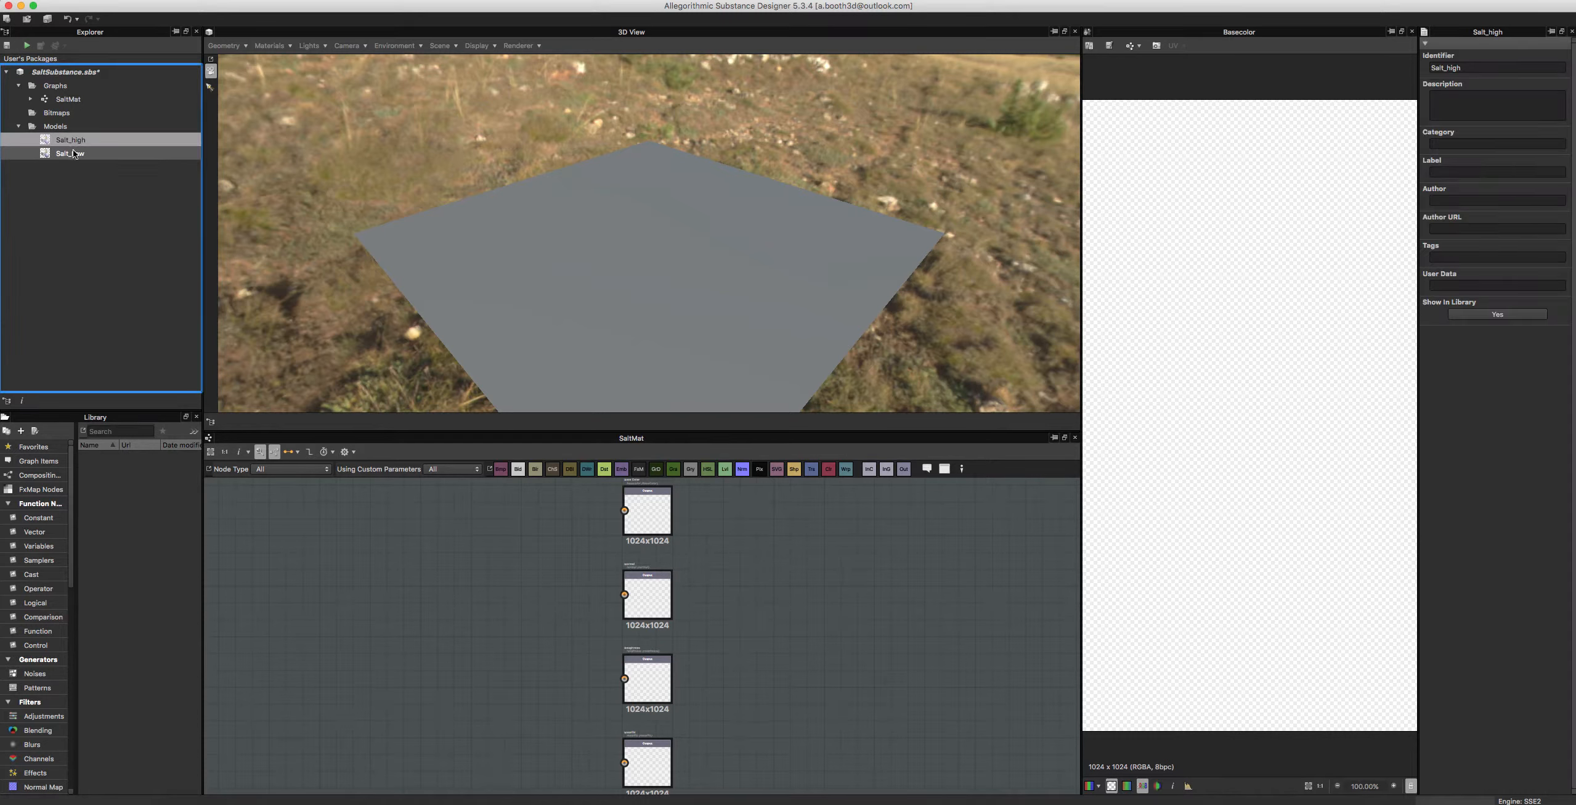
{"action": "left_click_drag", "start_coordinate": [72, 153], "coordinate": [525, 281]}
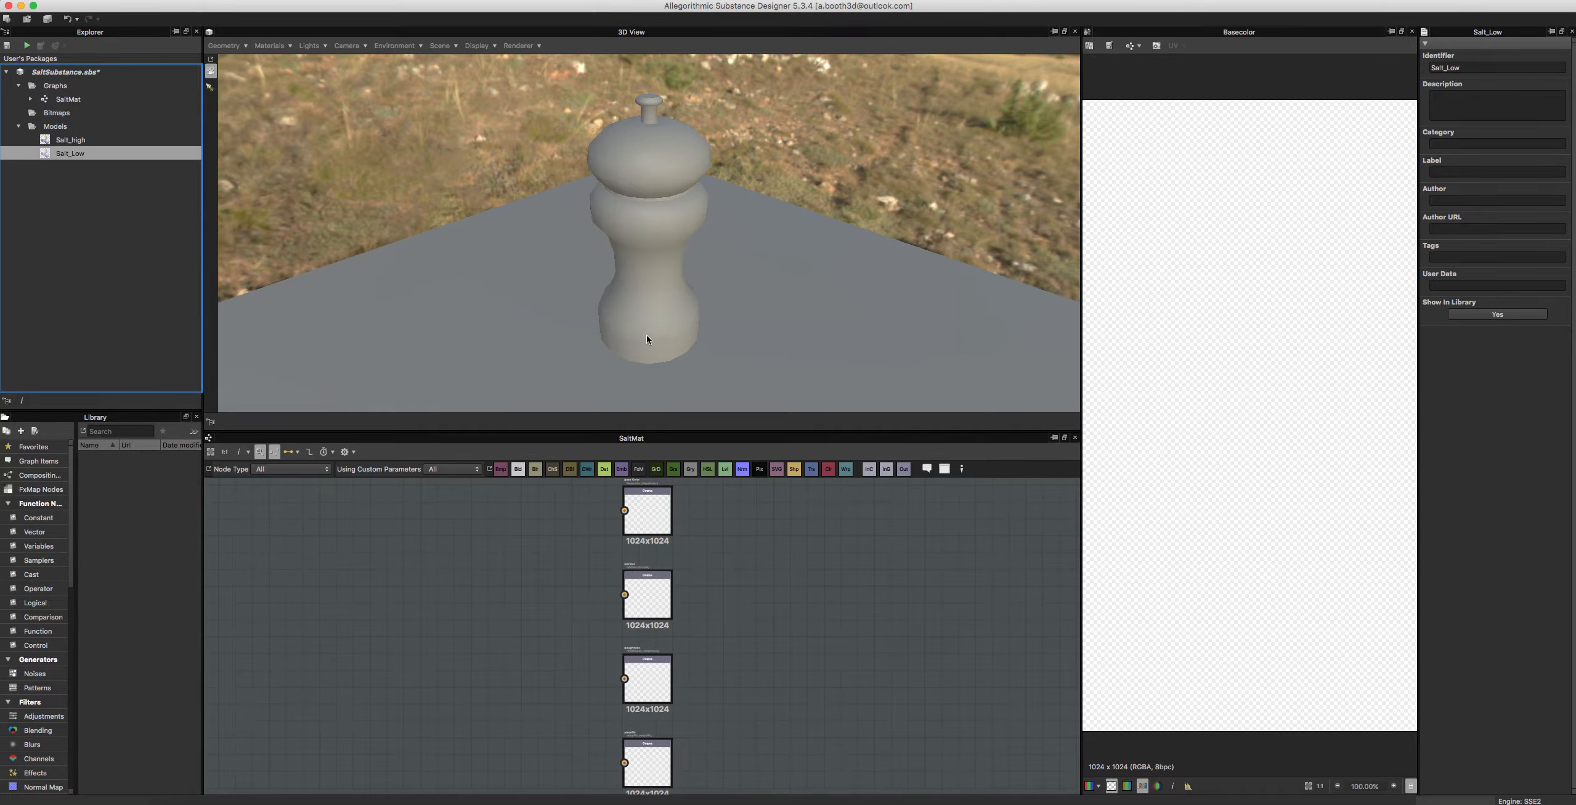
{"action": "double_click", "coordinate": [119, 137]}
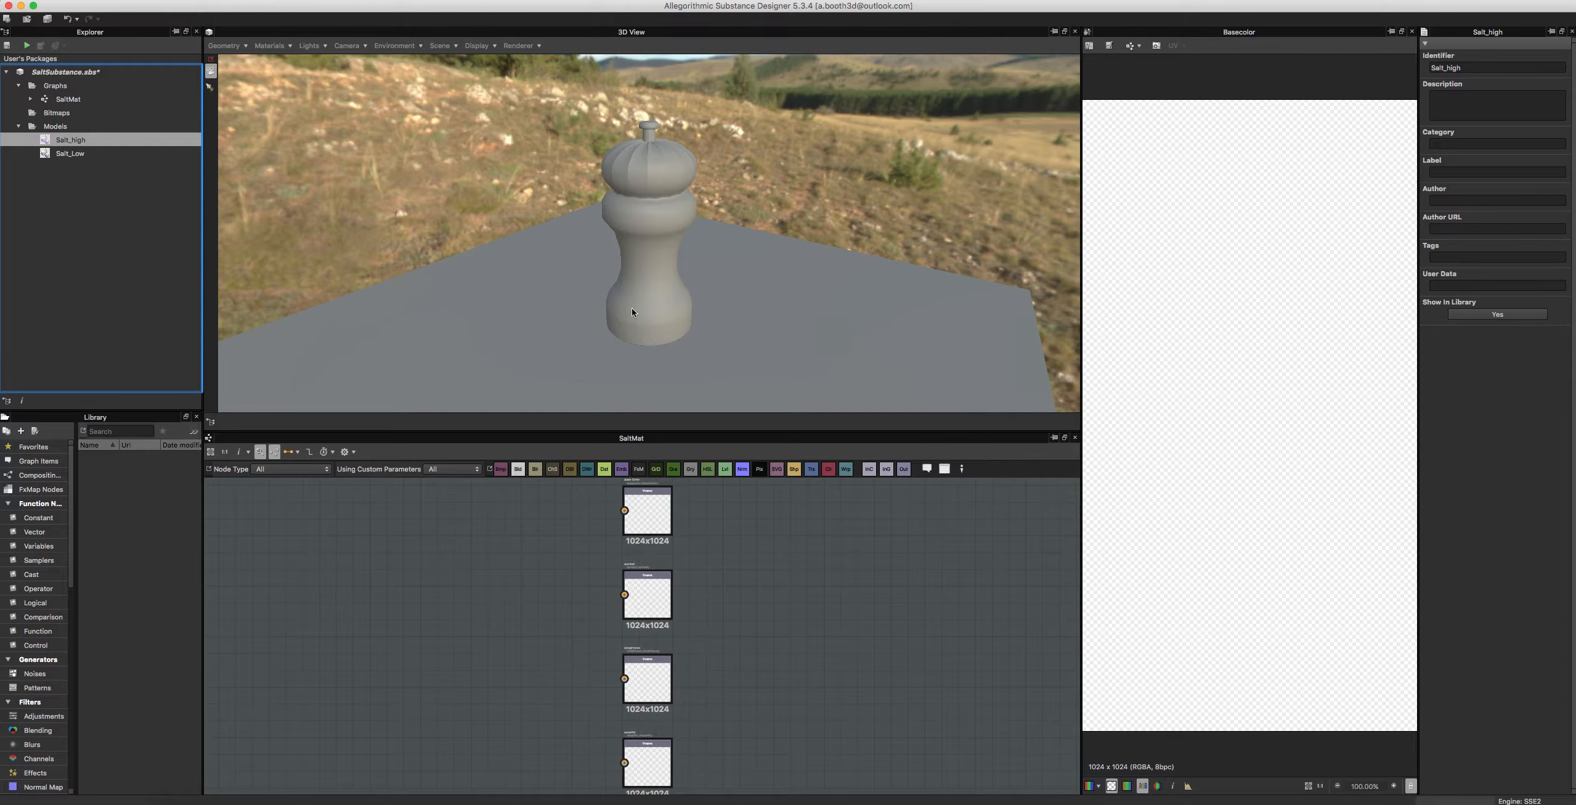
{"action": "double_click", "coordinate": [68, 154]}
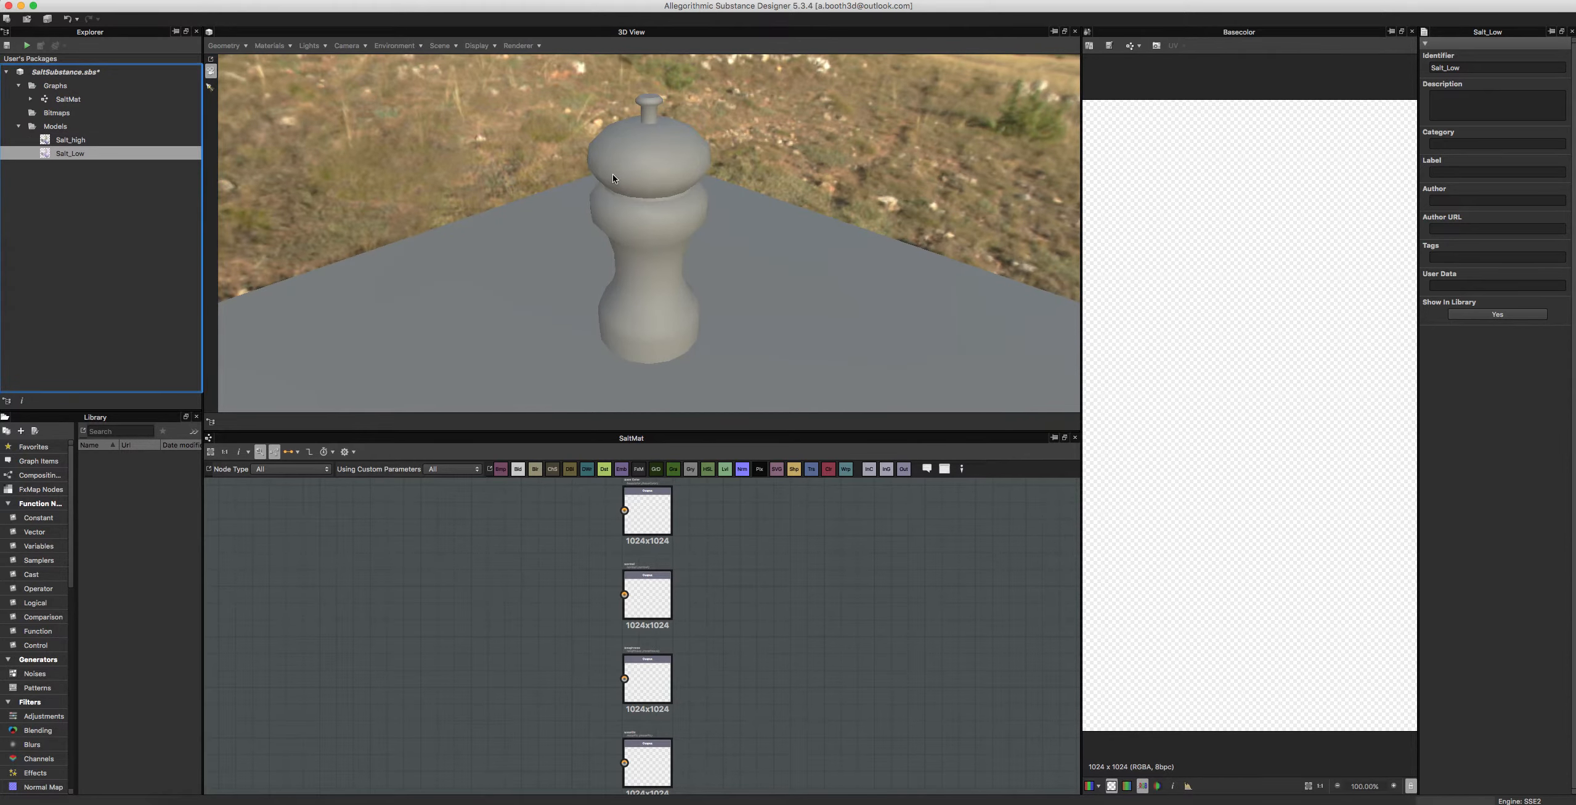
Step: Browse the library to the 3D View environment maps
{"action": "scroll", "coordinate": [809, 242], "scroll_direction": "down", "scroll_amount": 3}
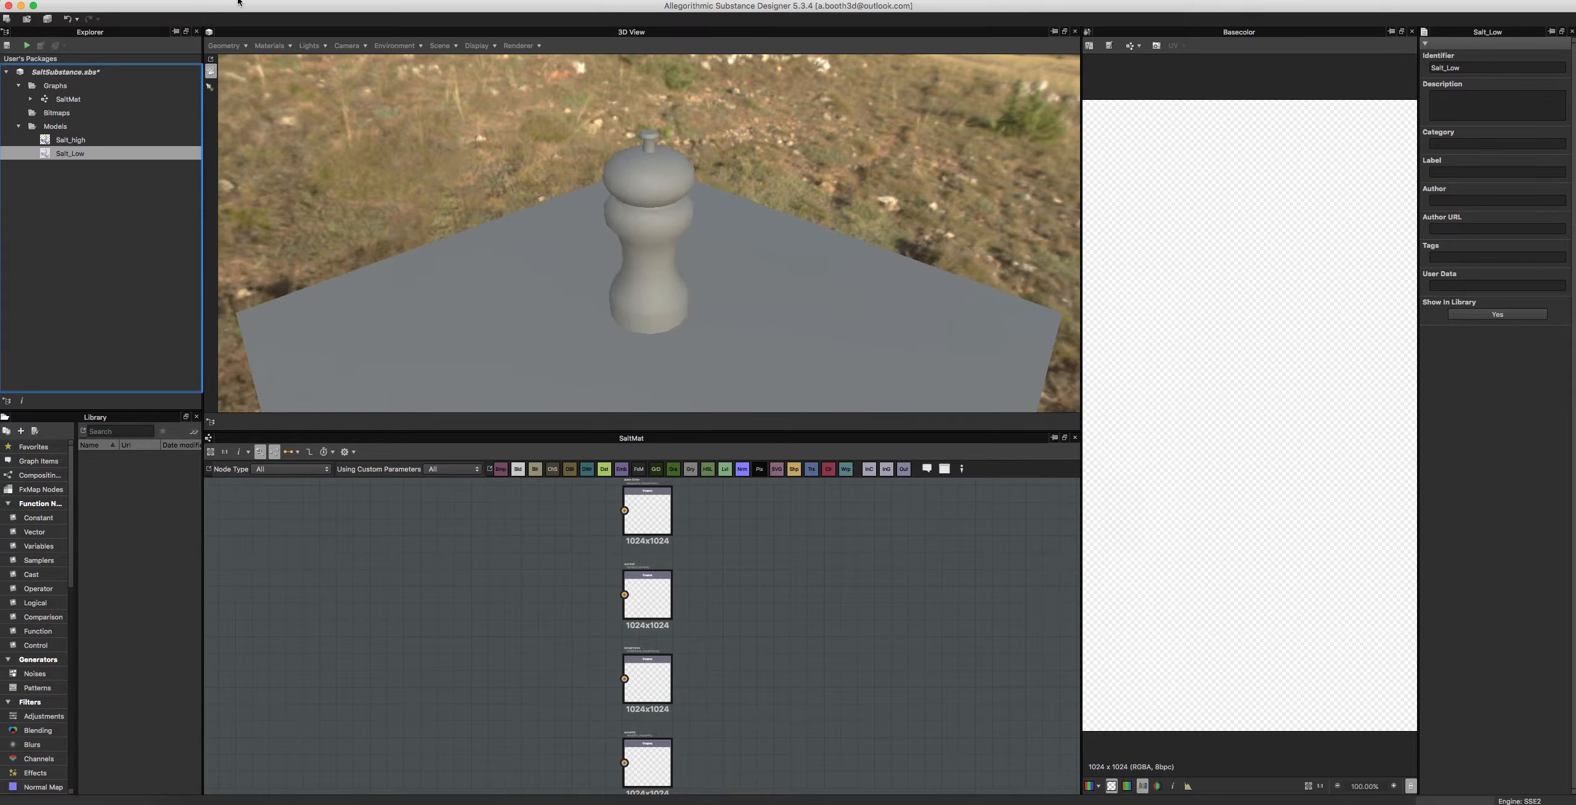
{"action": "left_click", "coordinate": [399, 47]}
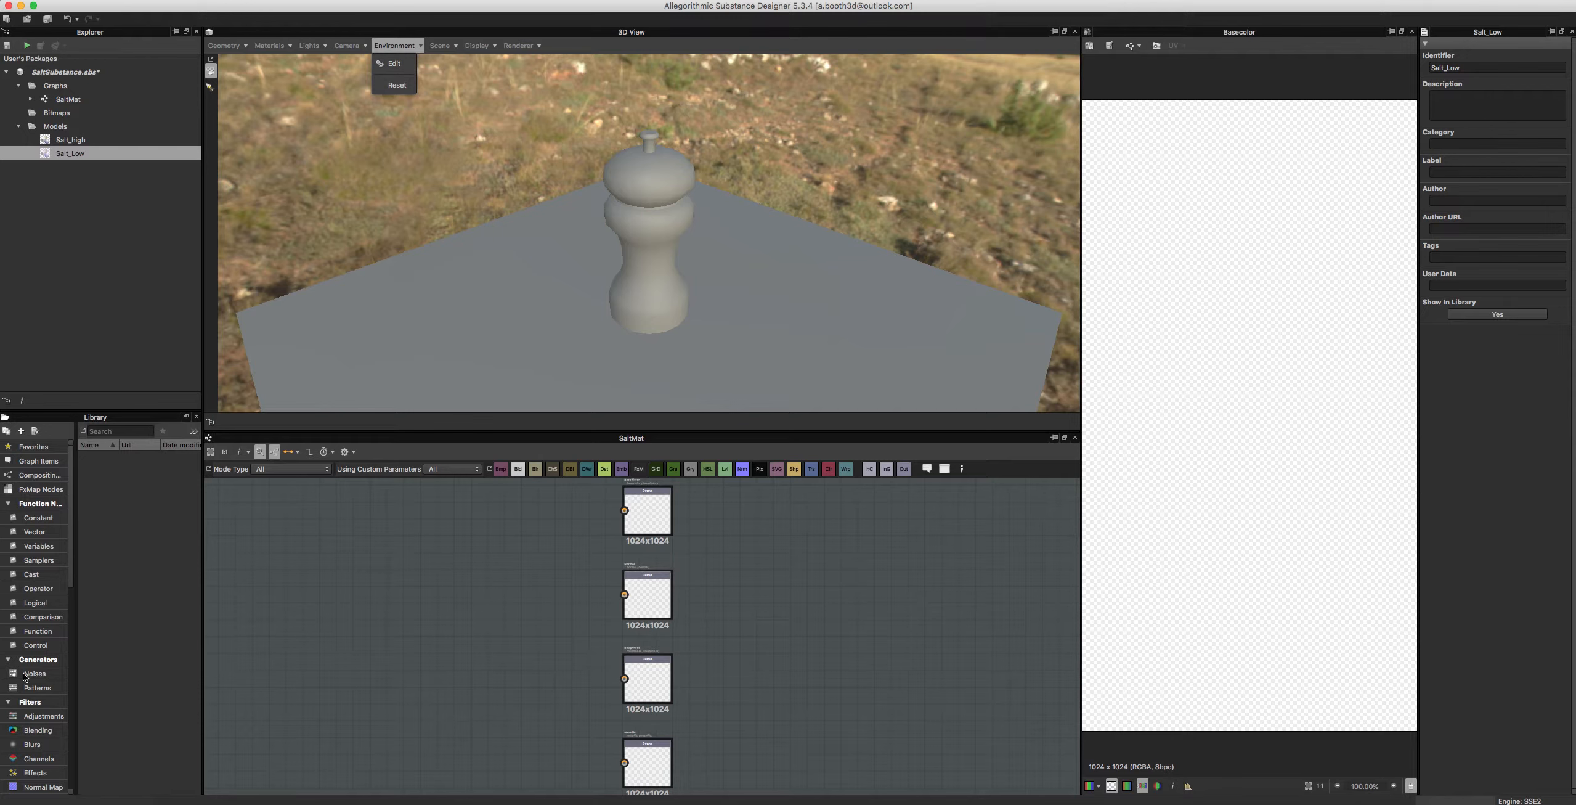
{"action": "left_click", "coordinate": [31, 717]}
{"action": "scroll", "coordinate": [35, 715], "scroll_direction": "down", "scroll_amount": 7}
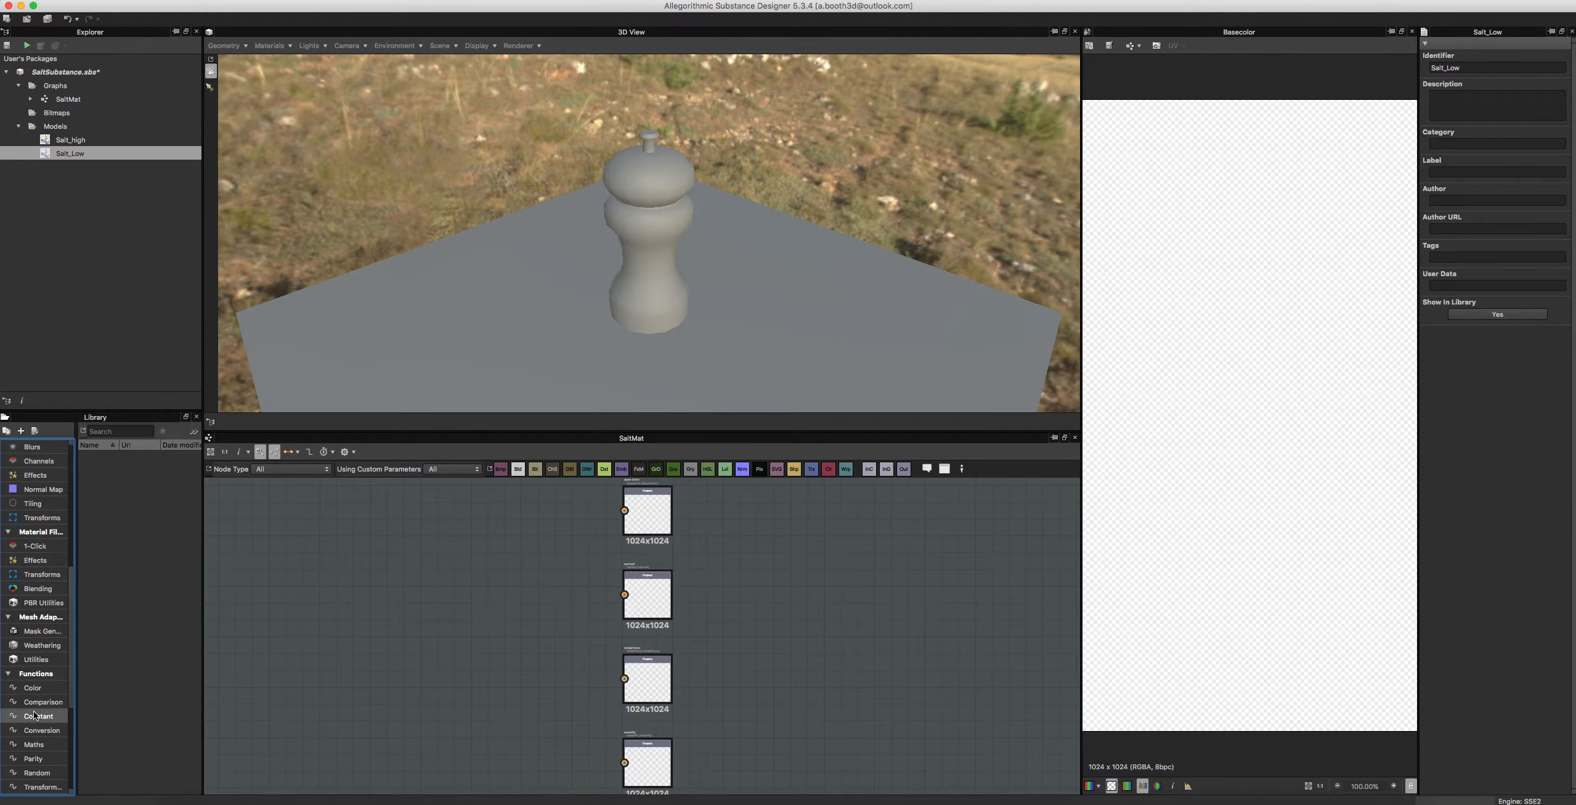
{"action": "scroll", "coordinate": [35, 715], "scroll_direction": "down", "scroll_amount": 5}
{"action": "left_click", "coordinate": [40, 631]}
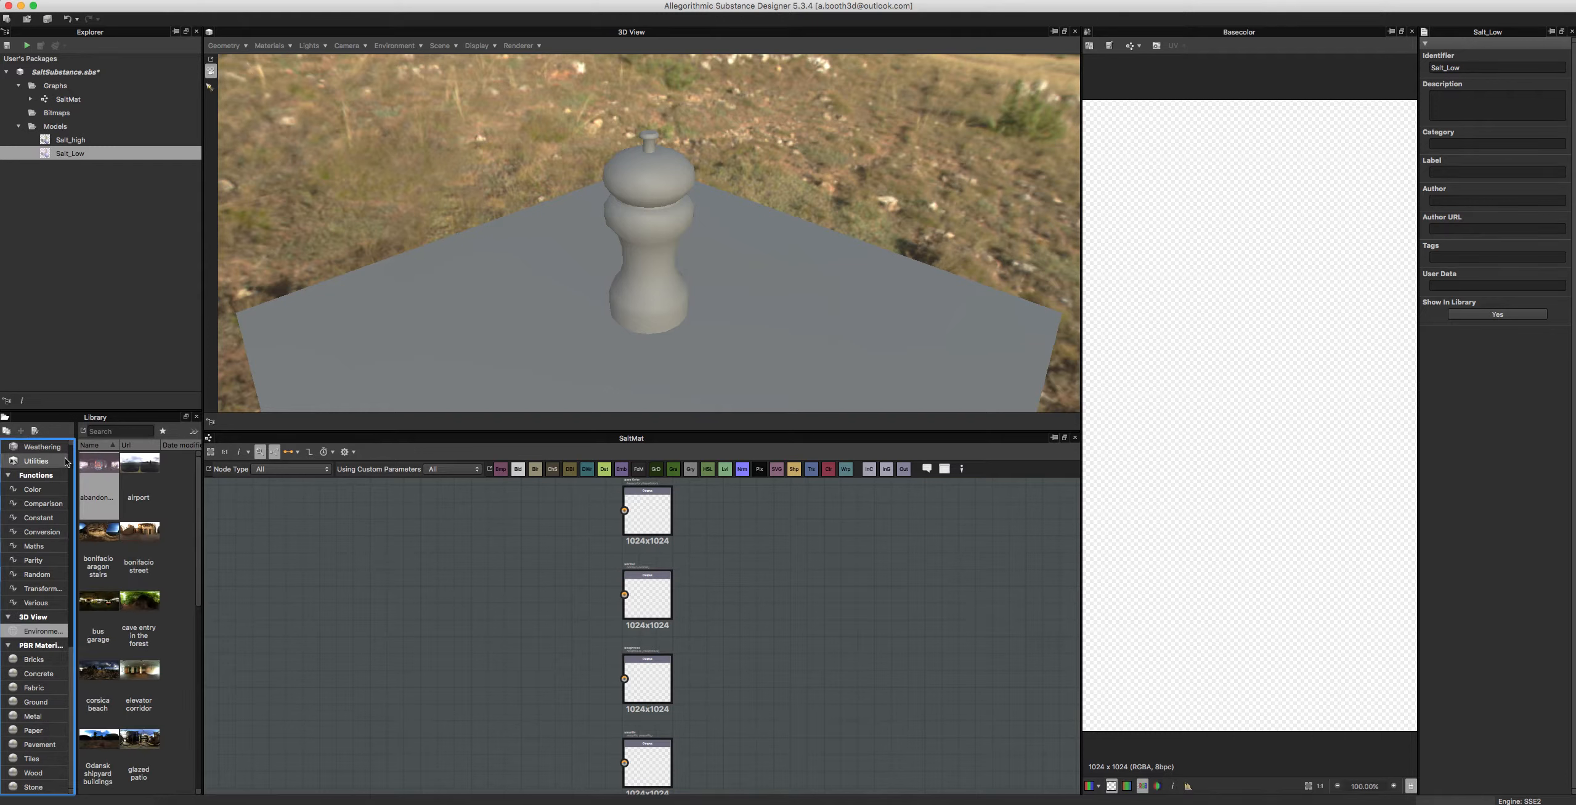
Step: Search the environment maps for "ten" and apply the road in tenerife mountain map to the 3D view
{"action": "left_click", "coordinate": [108, 430]}
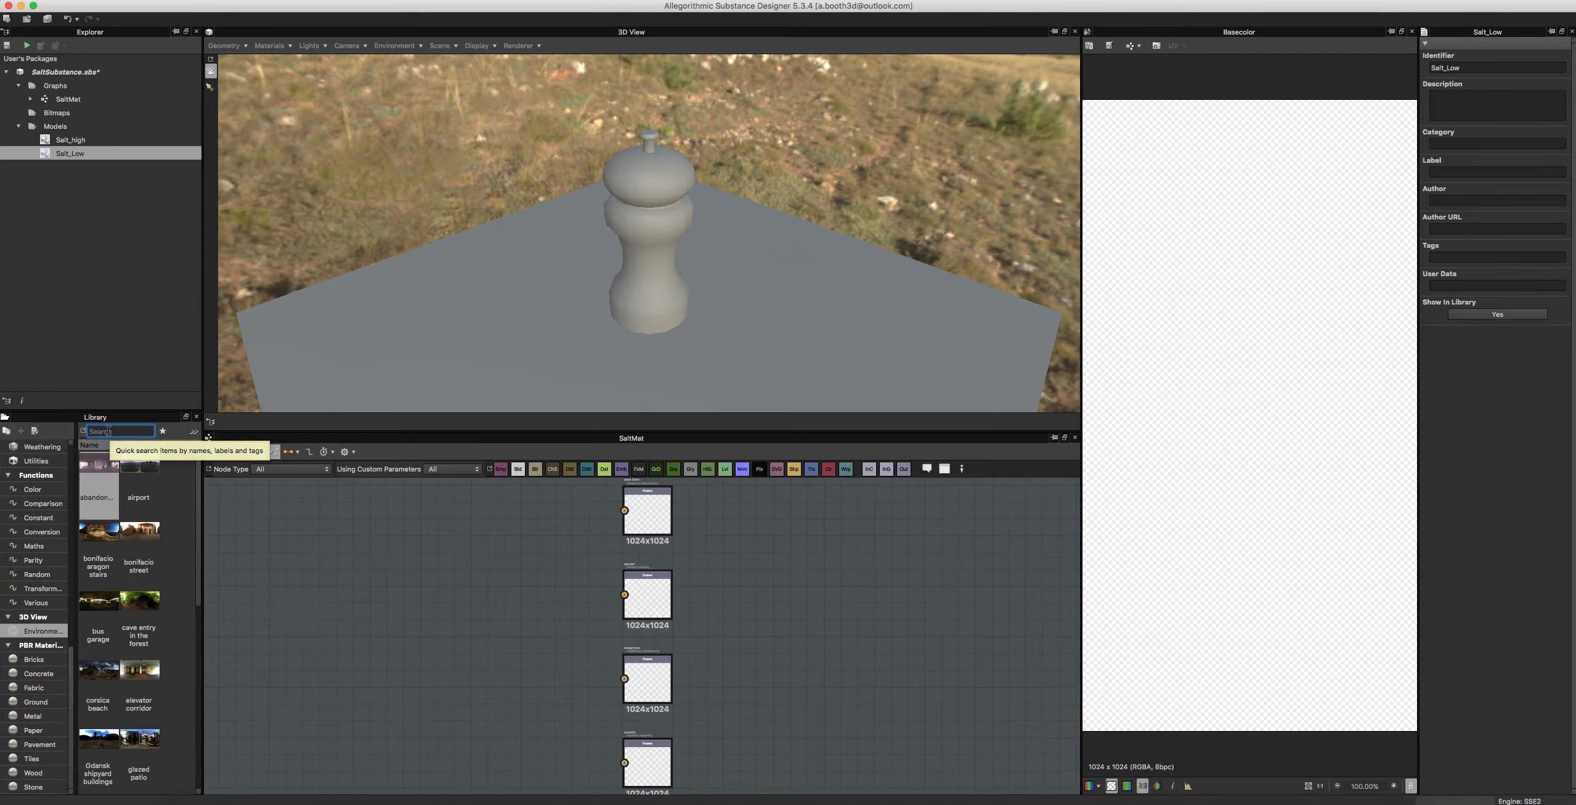
{"action": "type", "text": "ten"}
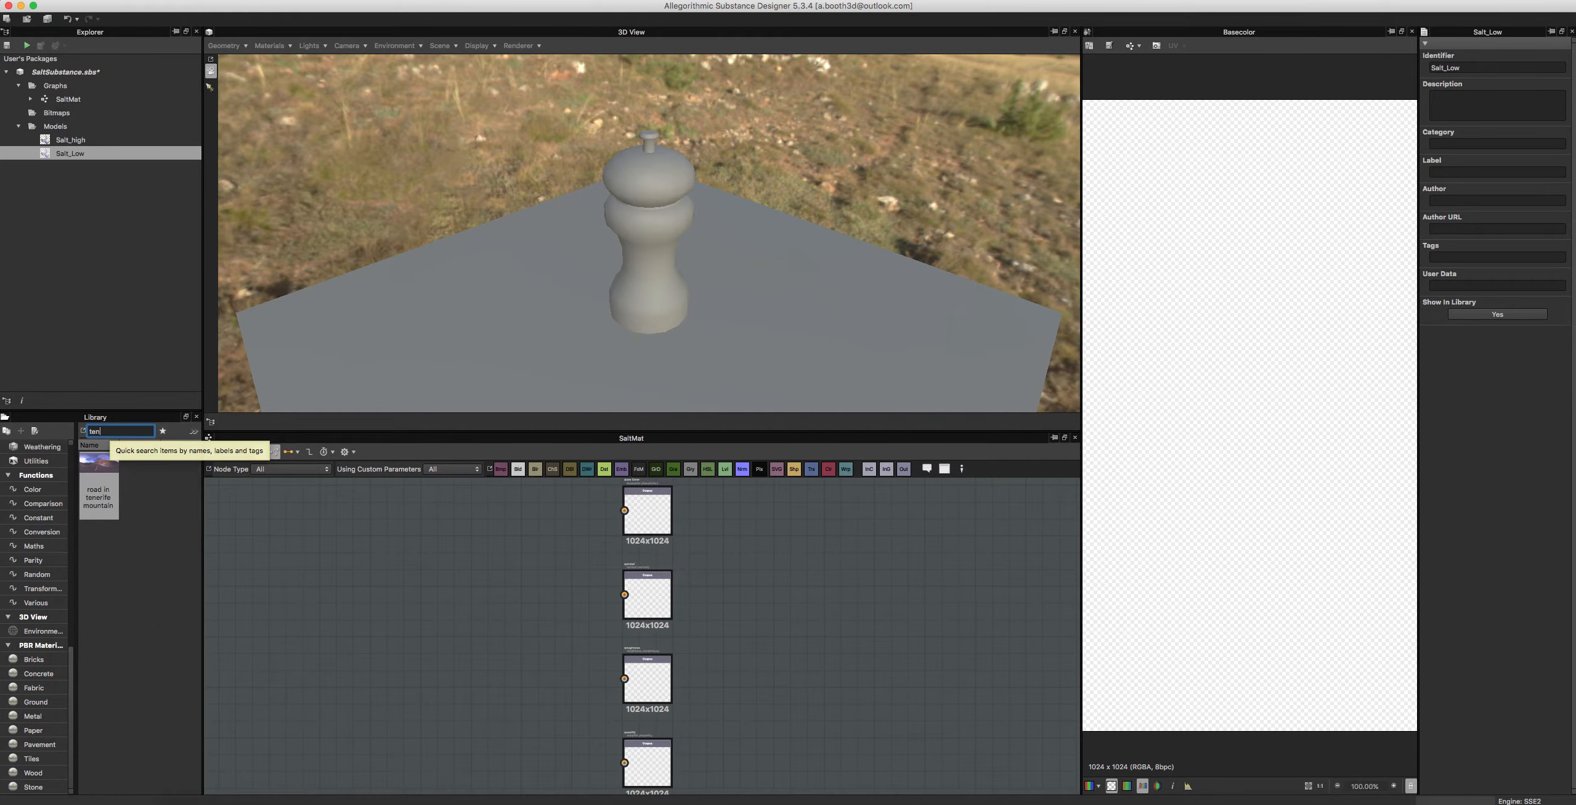
{"action": "left_click_drag", "start_coordinate": [99, 471], "coordinate": [263, 218]}
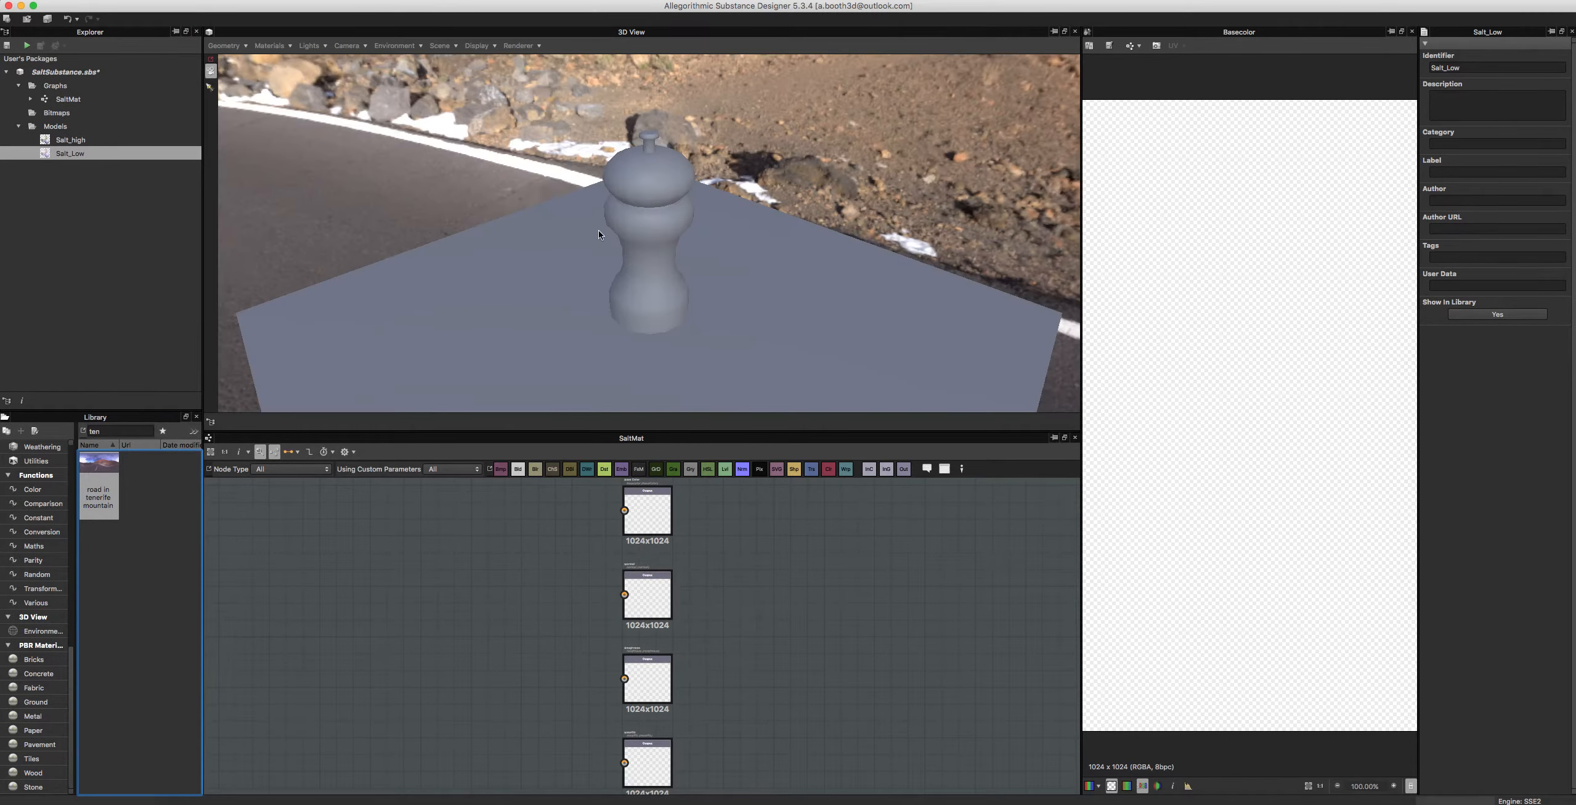
{"action": "scroll", "coordinate": [601, 229], "scroll_direction": "up", "scroll_amount": 2}
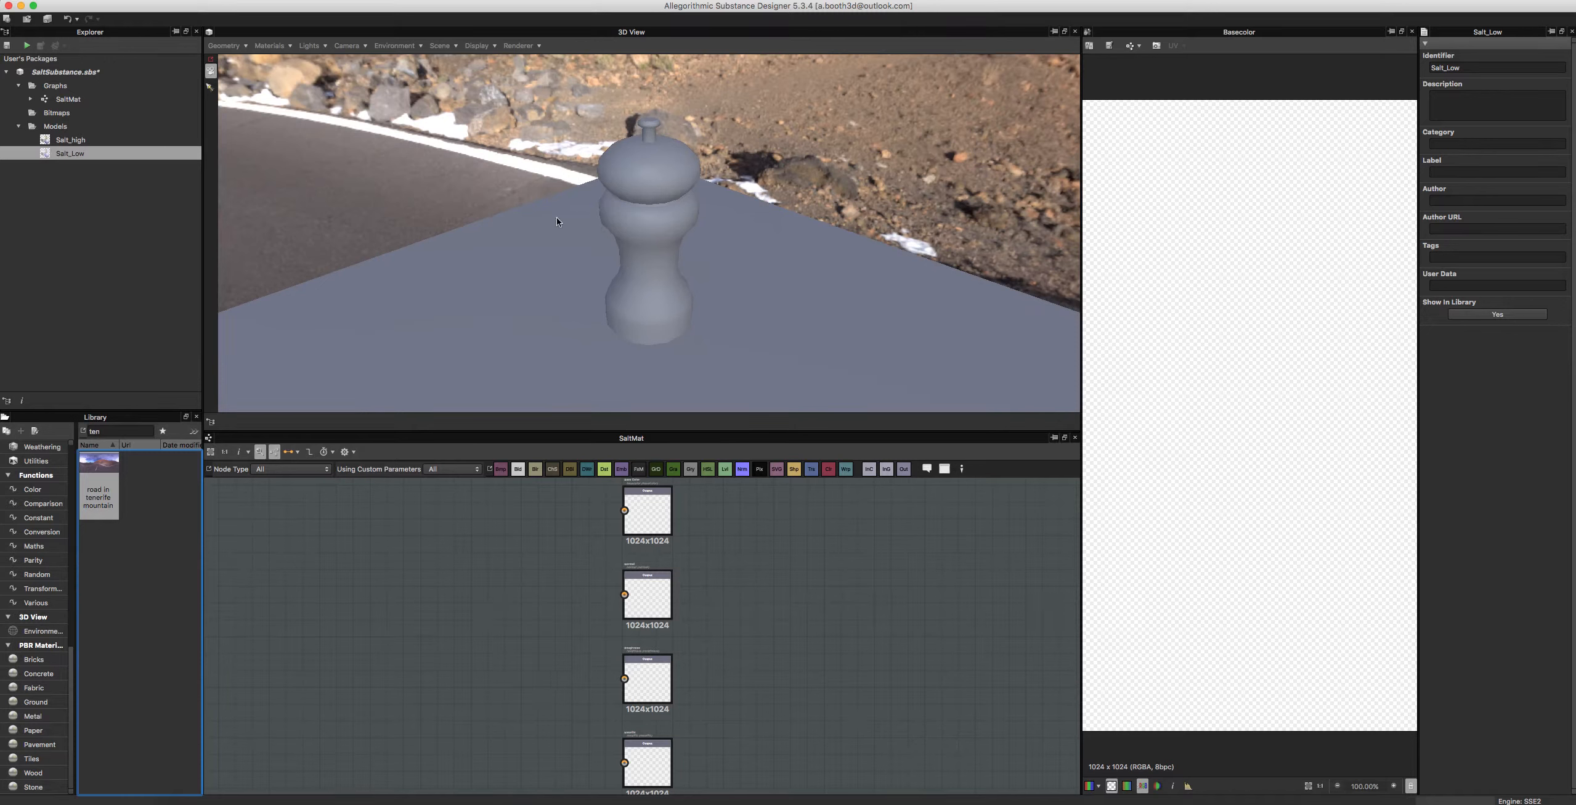
Step: Clear the library search and list all the environment maps again
{"action": "left_click", "coordinate": [130, 431]}
{"action": "key", "text": "BackSpace"}
{"action": "key", "text": "BackSpace"}
{"action": "key", "text": "BackSpace"}
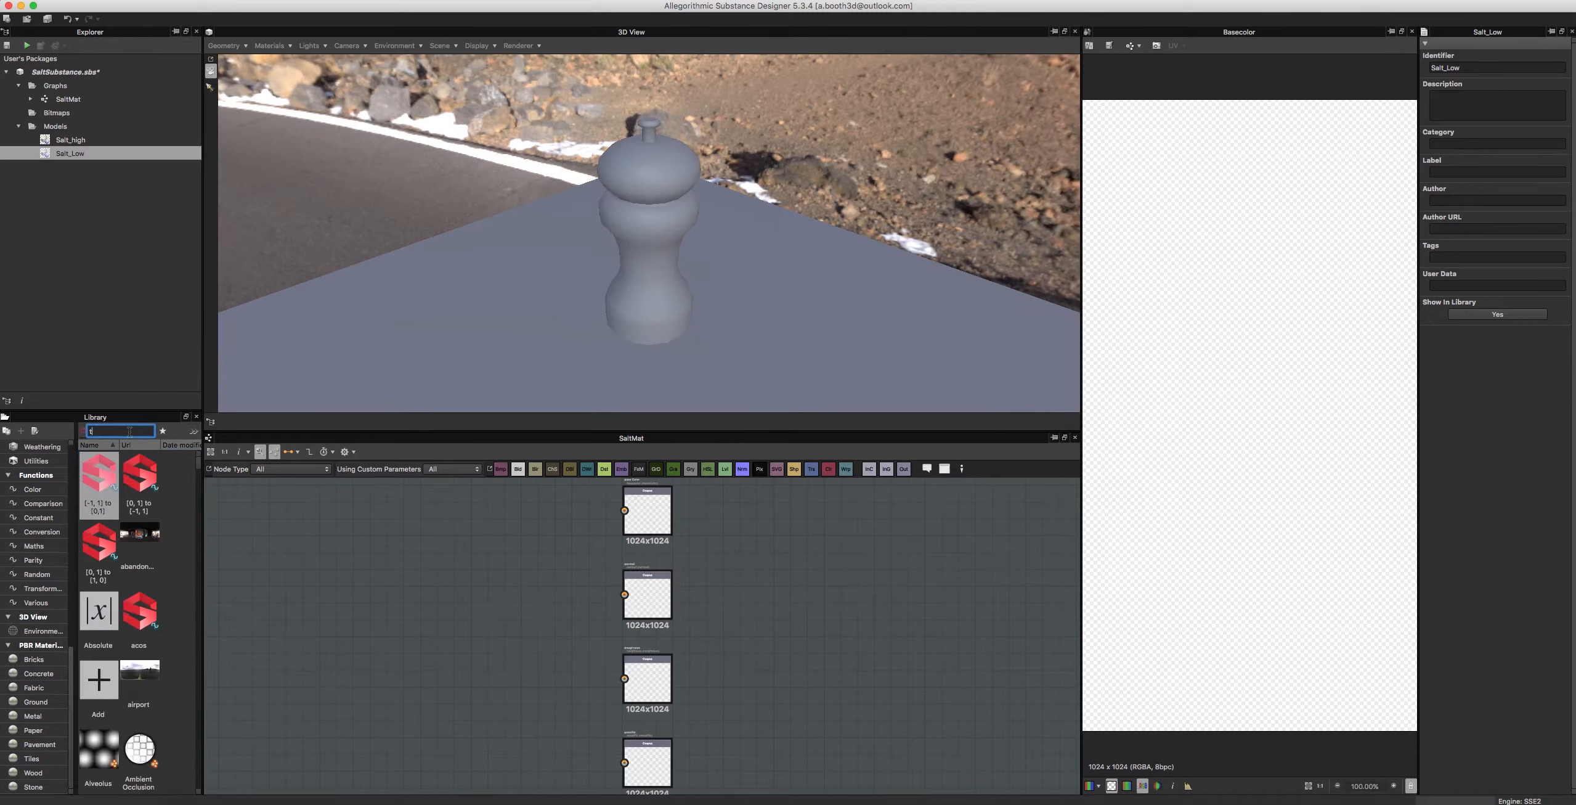
{"action": "left_click", "coordinate": [43, 631]}
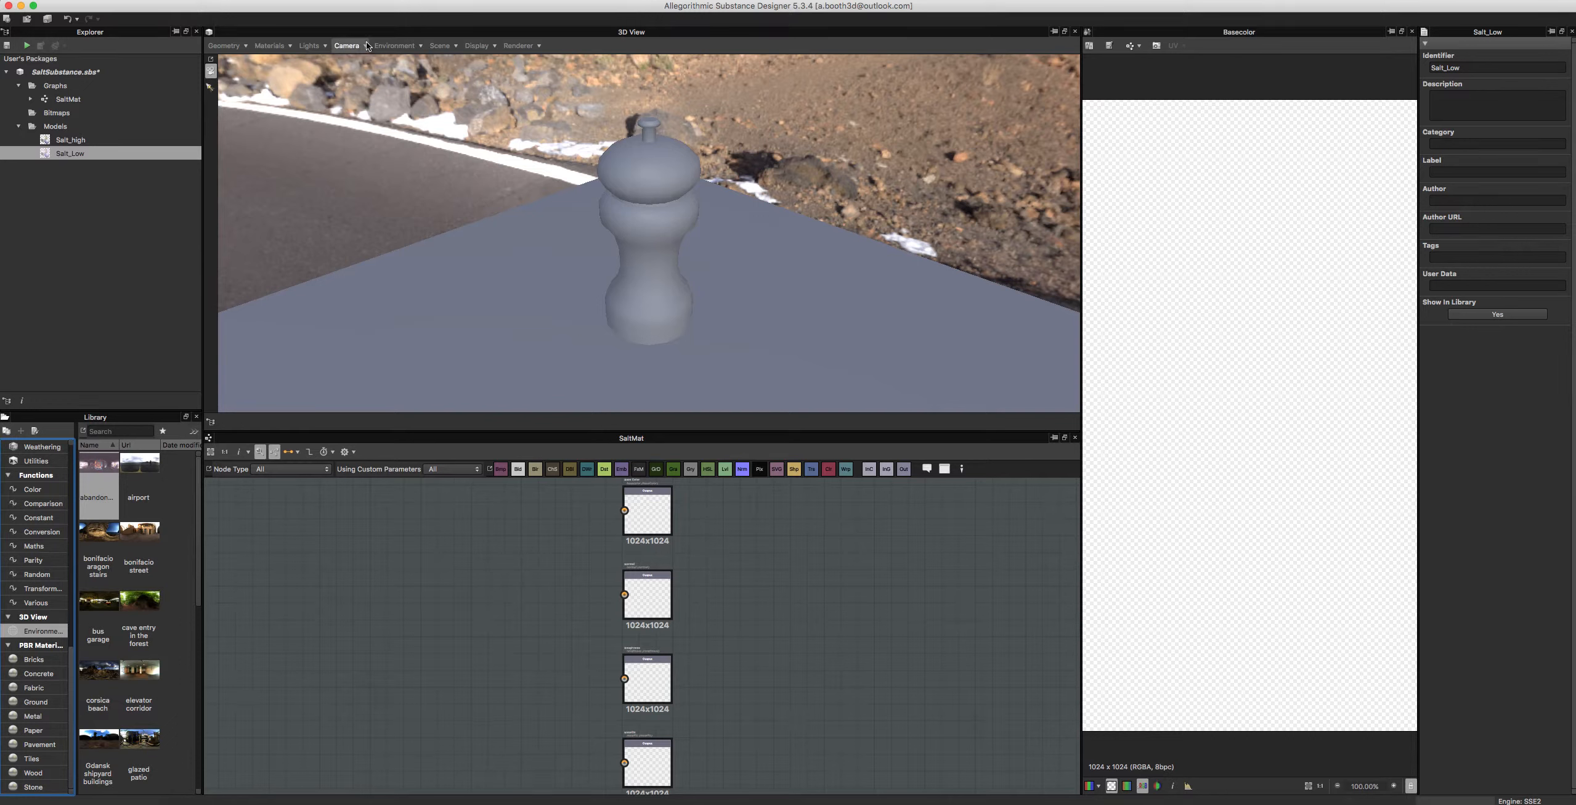
Step: Set the environment's Is Visible option to False in the 3D view's environment settings
{"action": "left_click", "coordinate": [395, 46]}
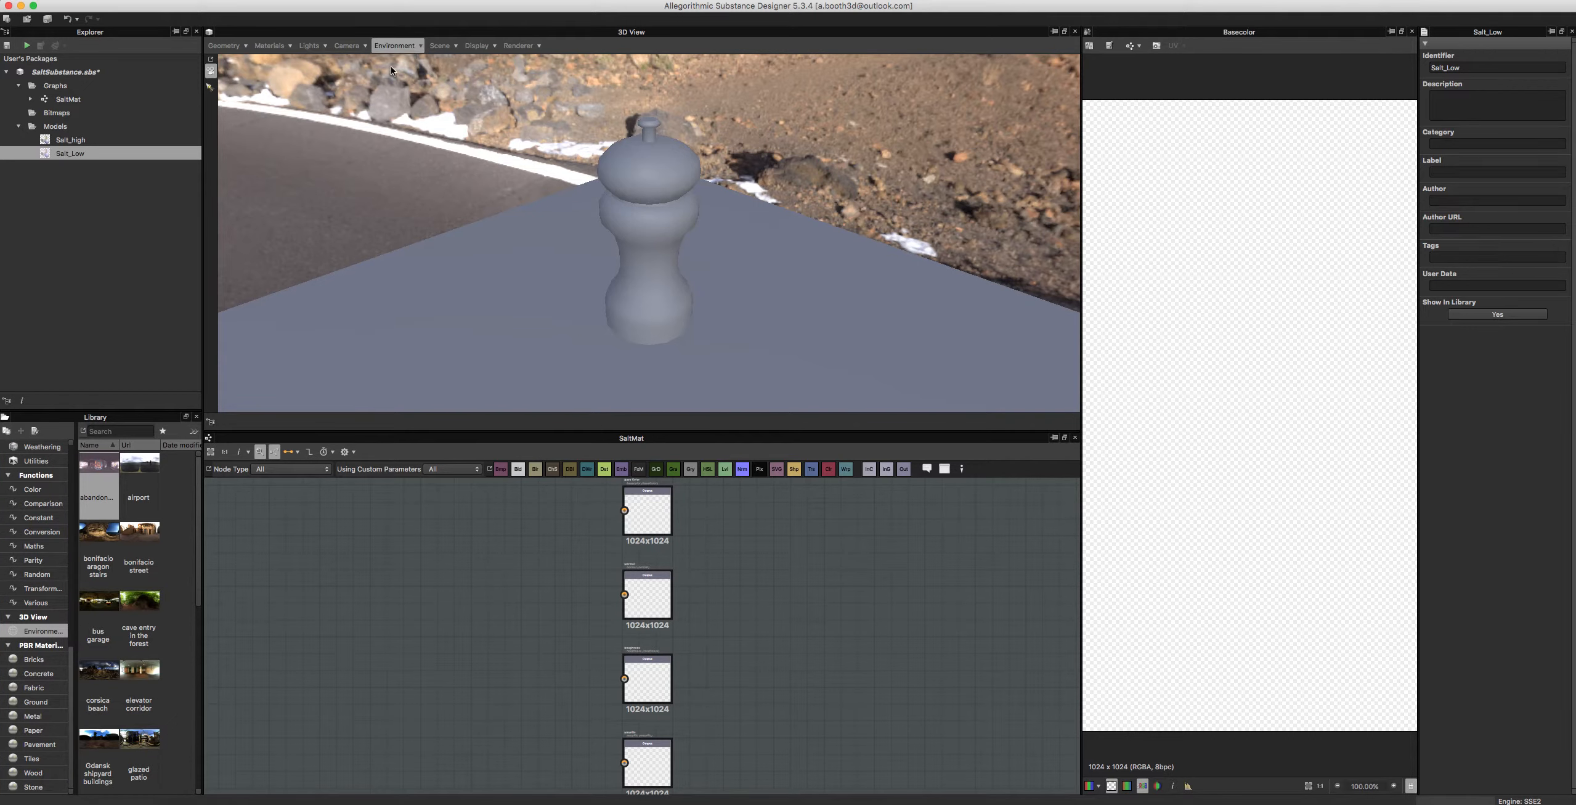
{"action": "left_click", "coordinate": [1486, 83]}
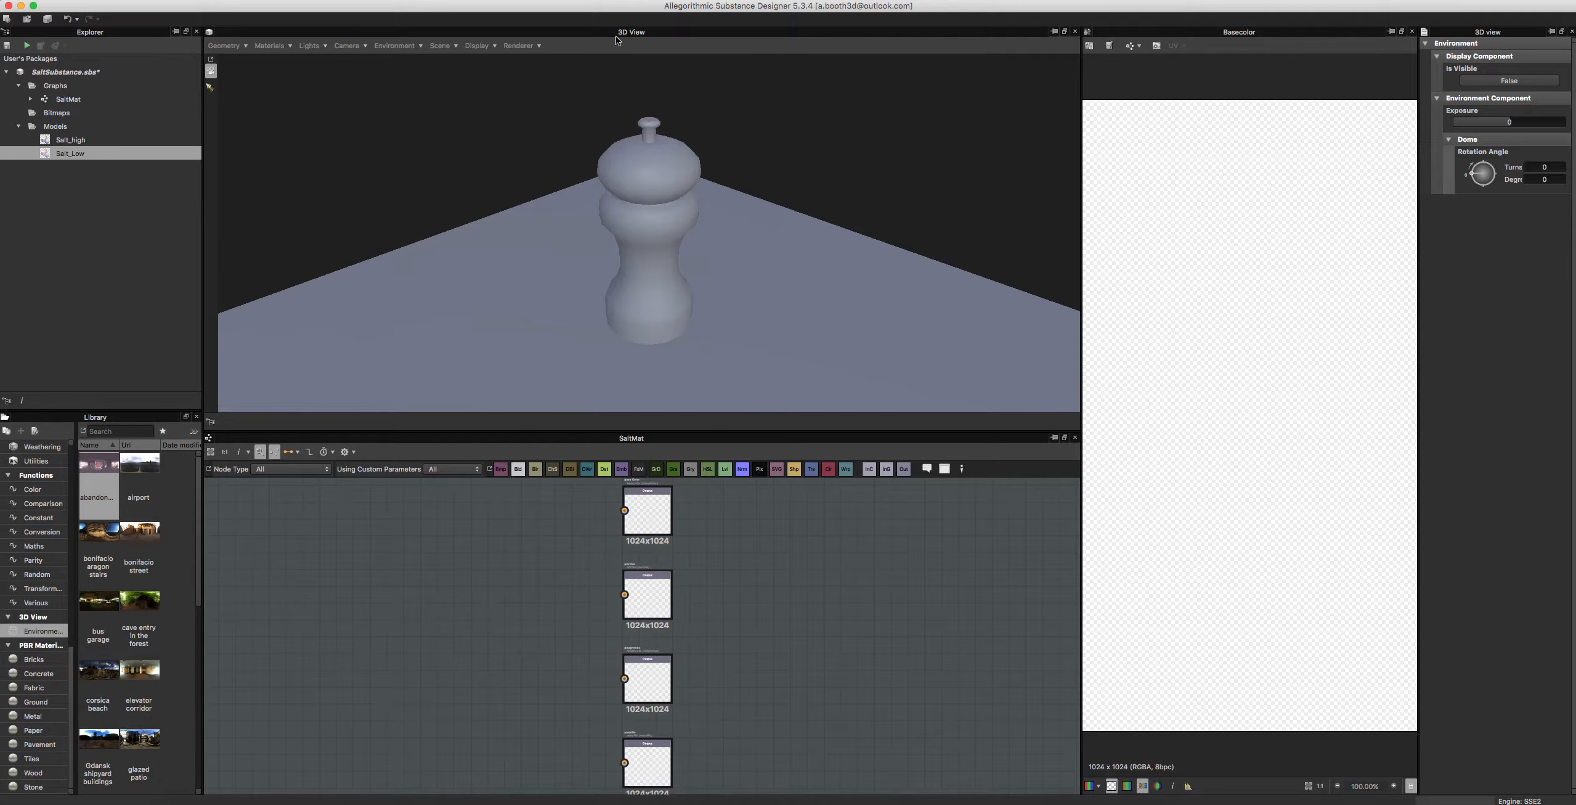
{"action": "left_click", "coordinate": [479, 46]}
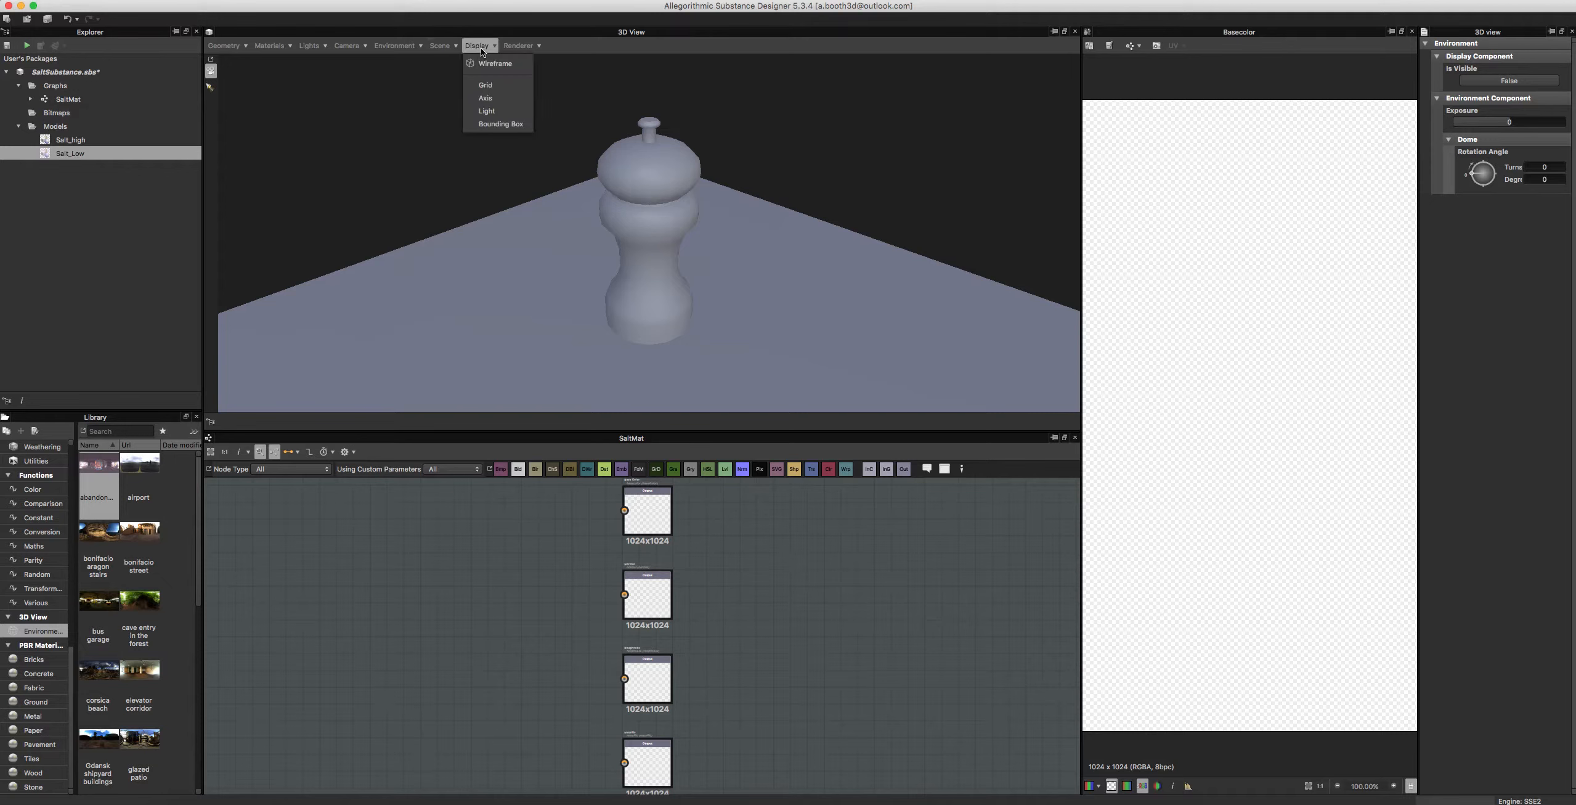
{"action": "left_click", "coordinate": [480, 47]}
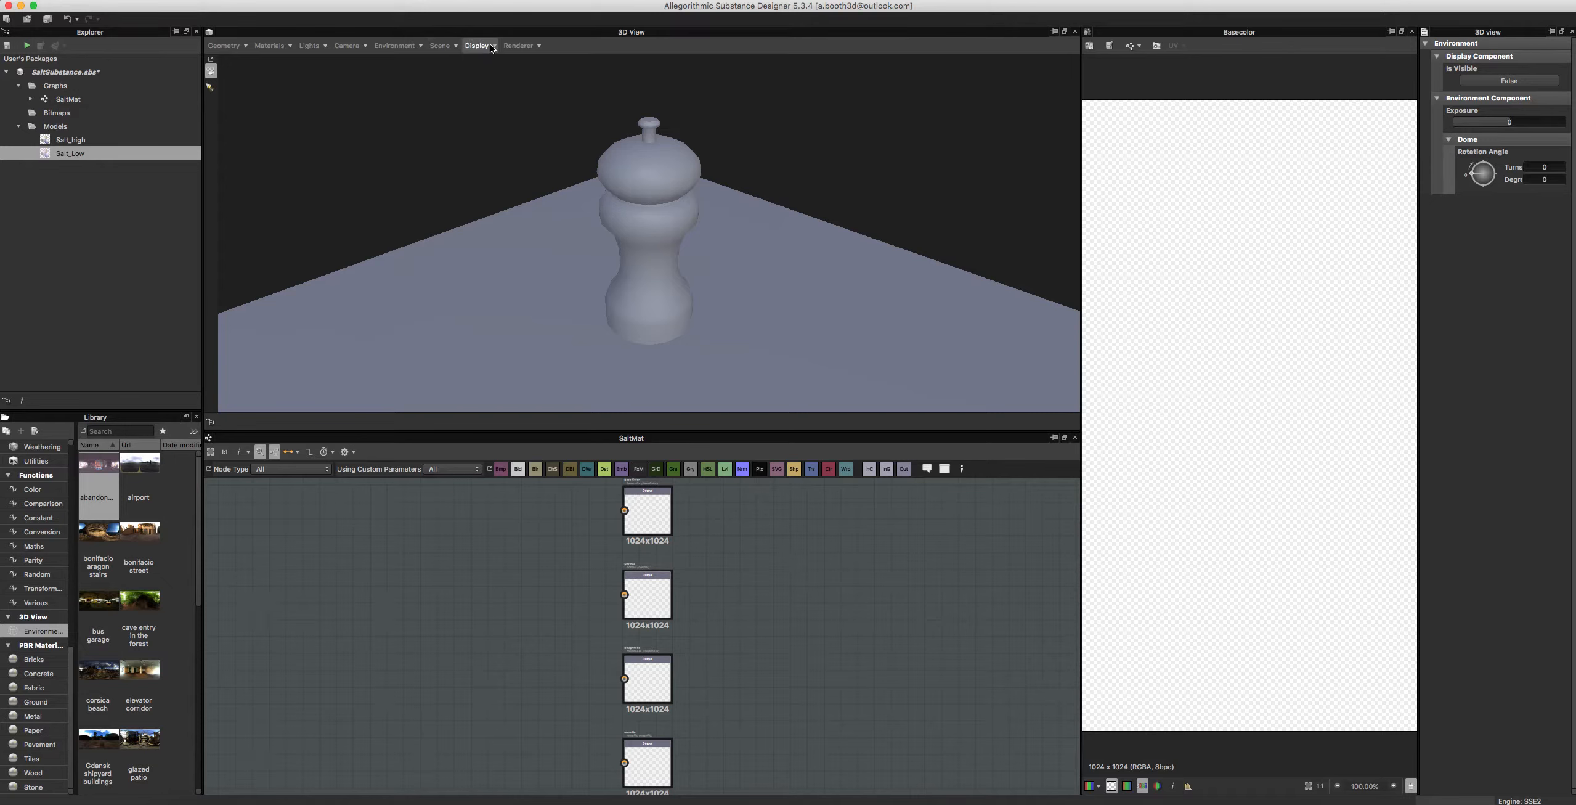
Step: Edit the 3D scene and disable the pPlane2 floor so only the salt shaker is shown
{"action": "left_click", "coordinate": [440, 46]}
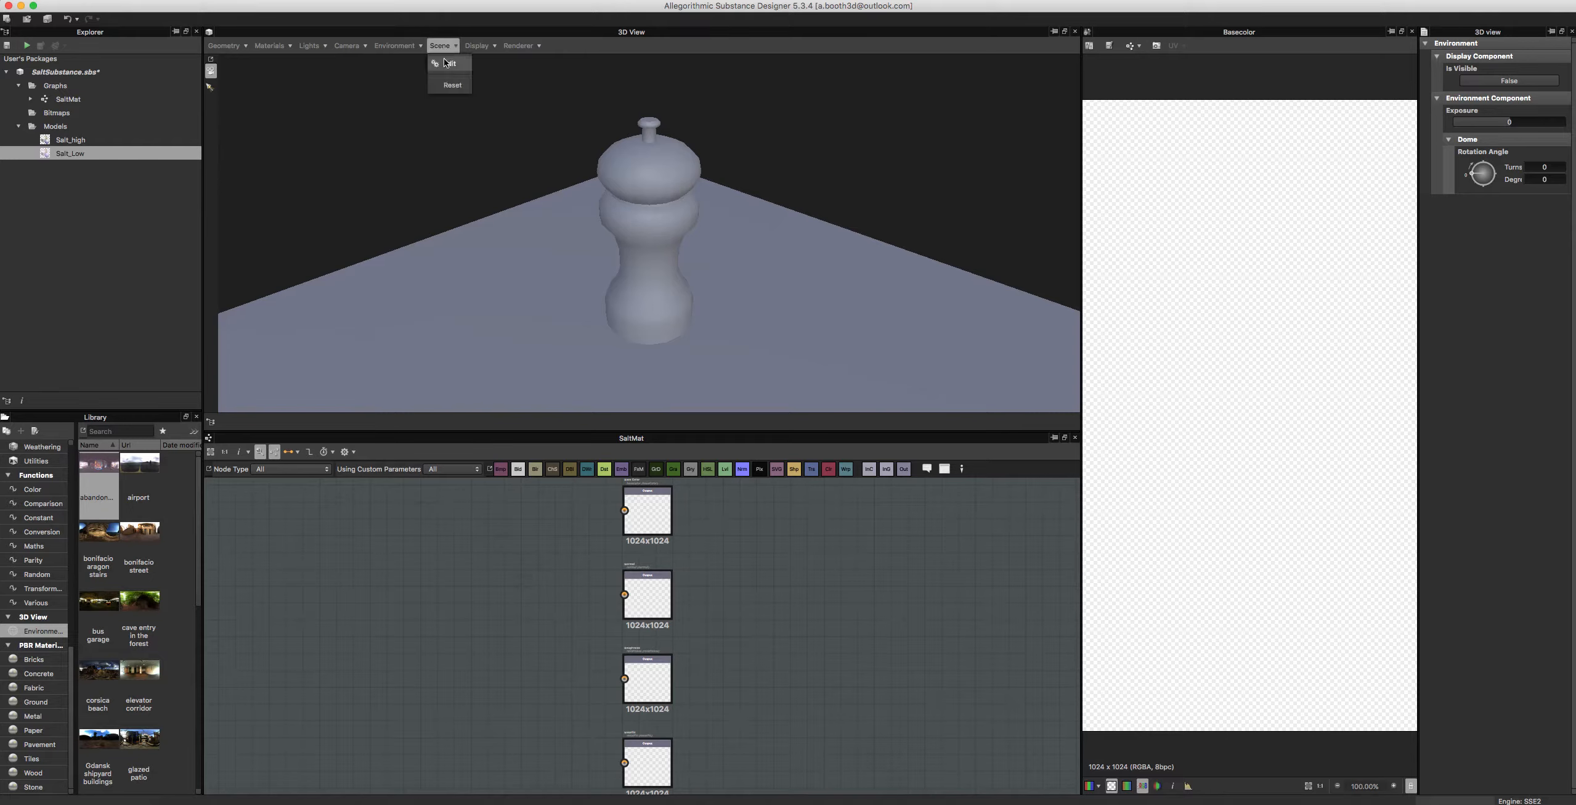
{"action": "left_click", "coordinate": [446, 64]}
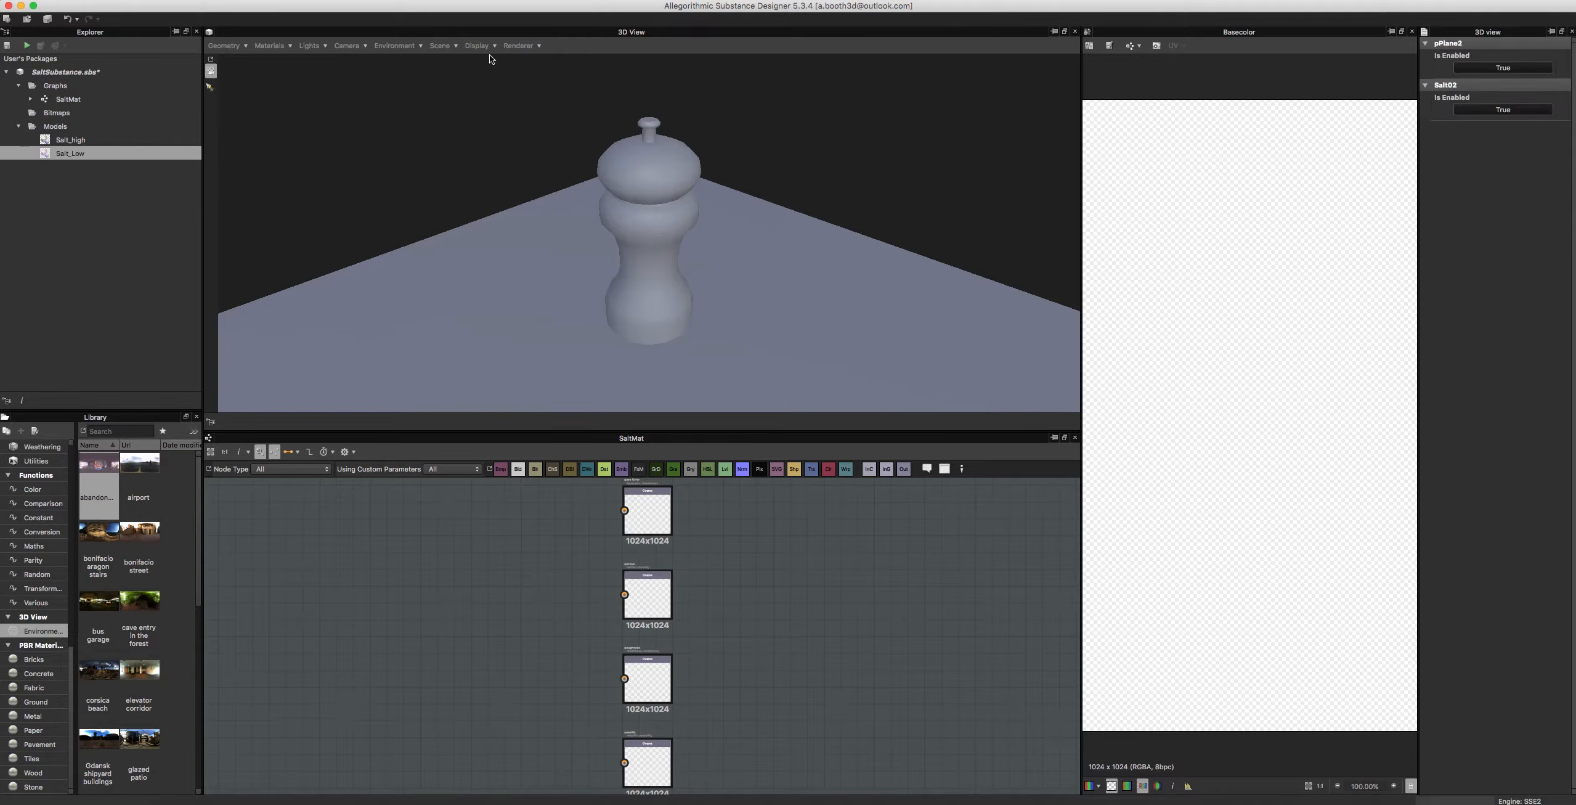
{"action": "left_click", "coordinate": [1473, 67]}
{"action": "scroll", "coordinate": [732, 261], "scroll_direction": "up", "scroll_amount": 3}
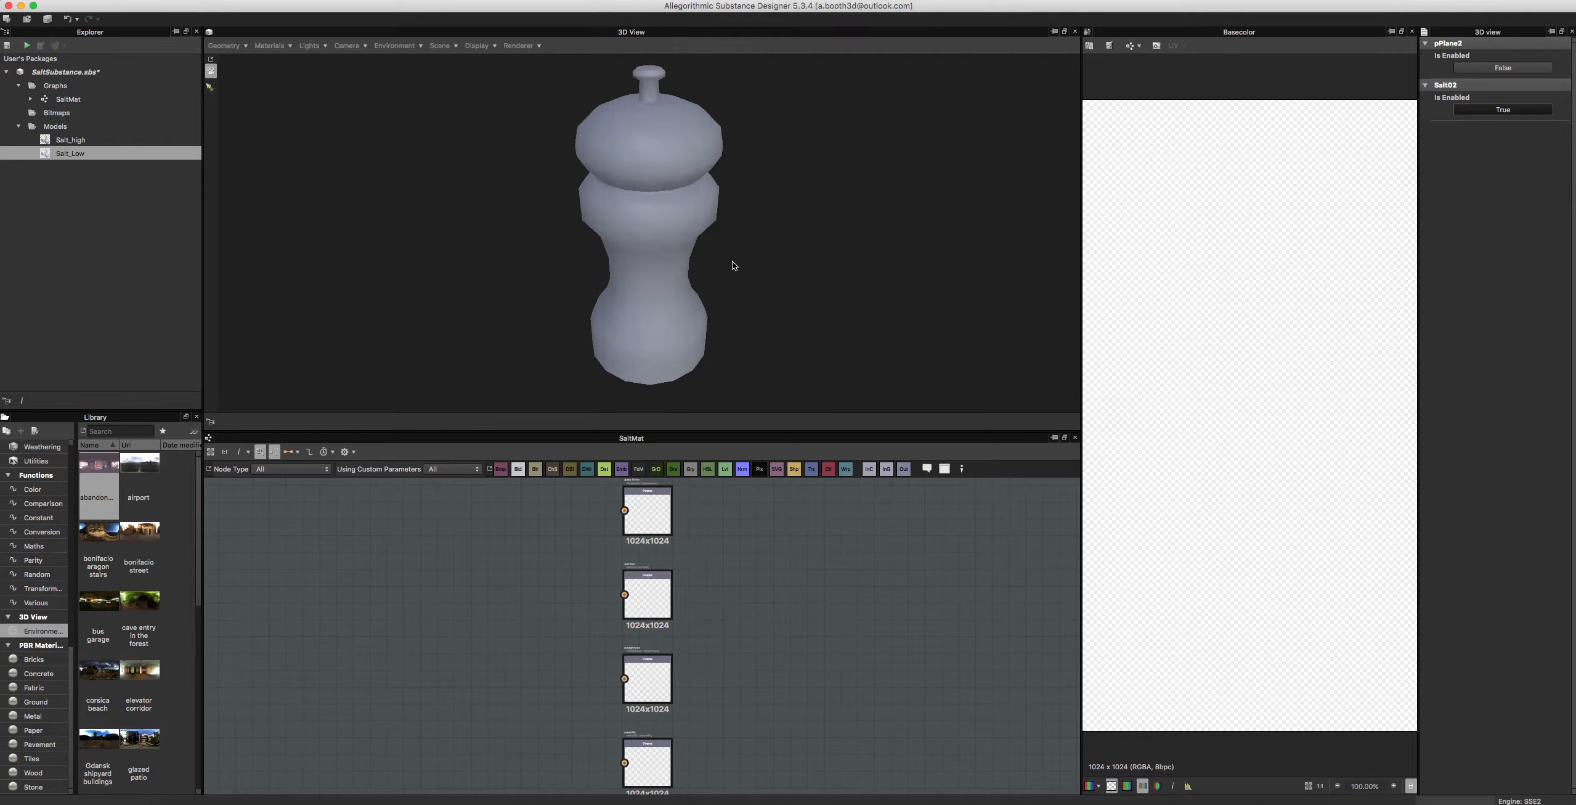
{"action": "scroll", "coordinate": [730, 257], "scroll_direction": "down", "scroll_amount": 2}
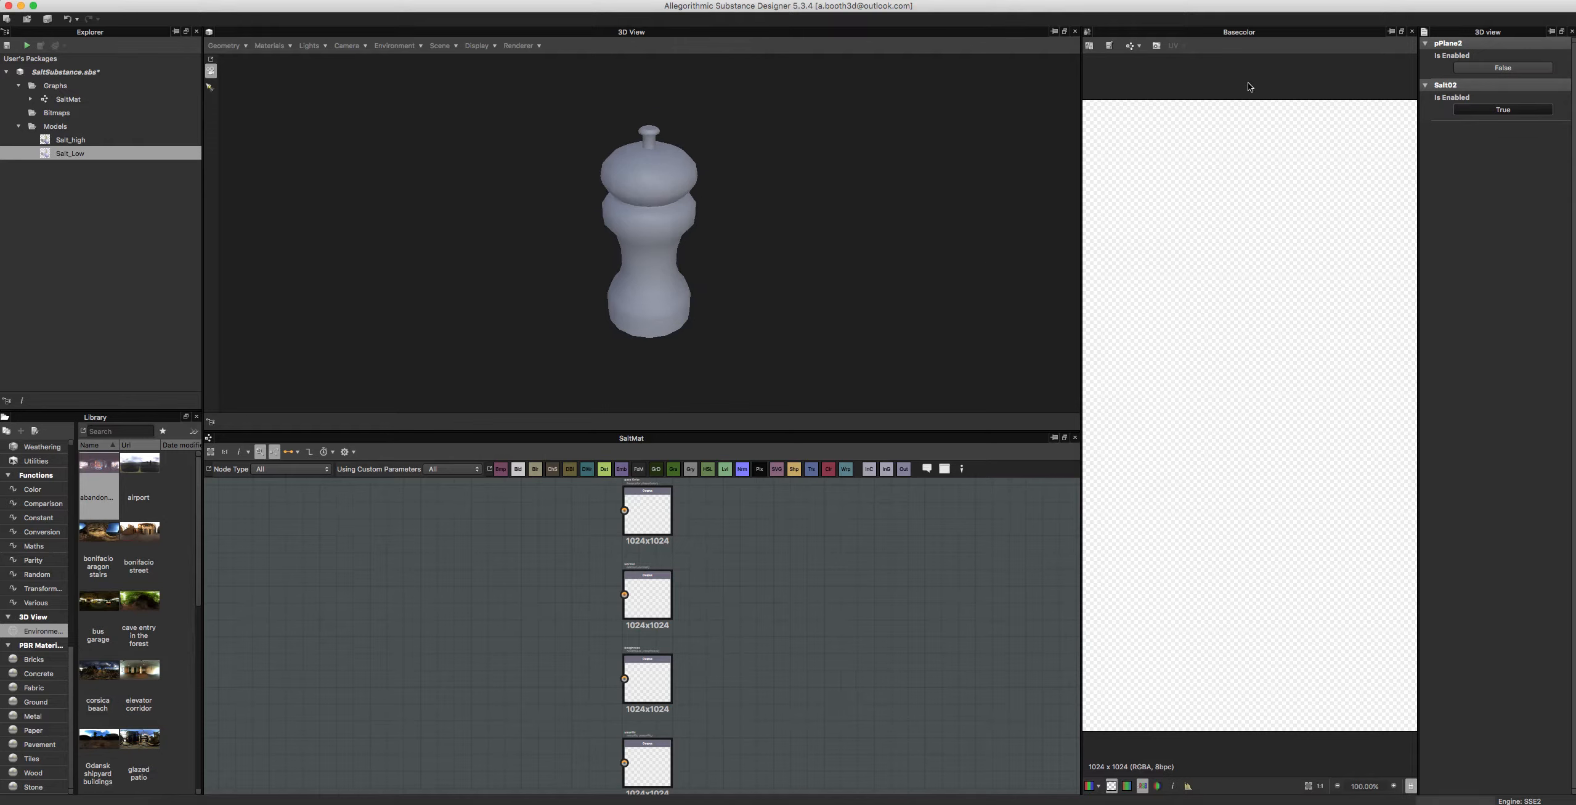
Step: Toggle the pPlane2 floor on and off to compare the shaker's shading, leaving the floor disabled
{"action": "left_click", "coordinate": [1463, 68]}
{"action": "left_click", "coordinate": [1463, 68]}
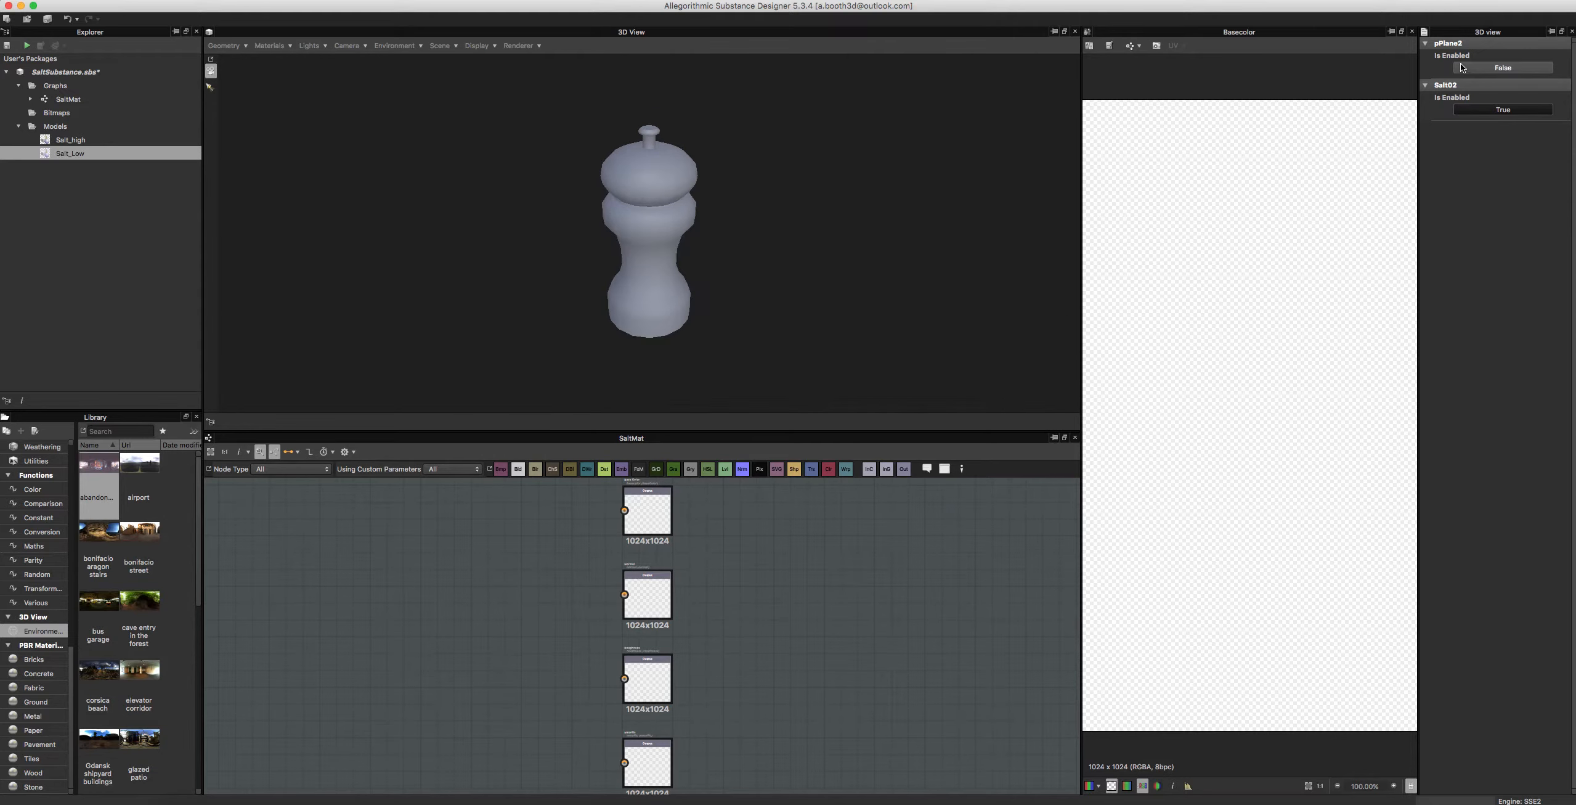
{"action": "left_click", "coordinate": [1463, 67]}
{"action": "left_click", "coordinate": [1463, 68]}
{"action": "left_click", "coordinate": [1462, 68]}
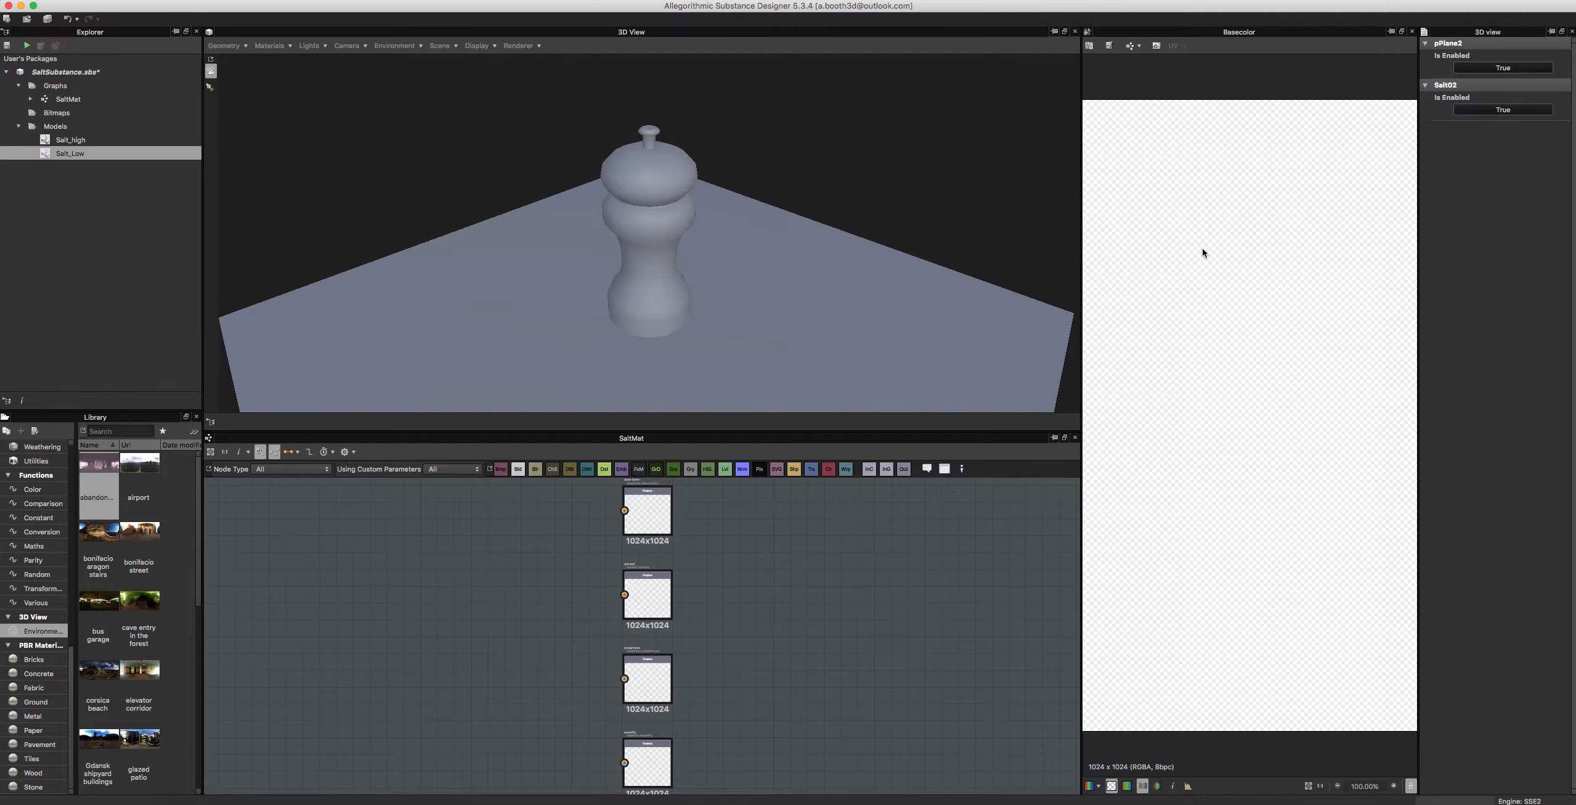
{"action": "left_click", "coordinate": [1489, 70]}
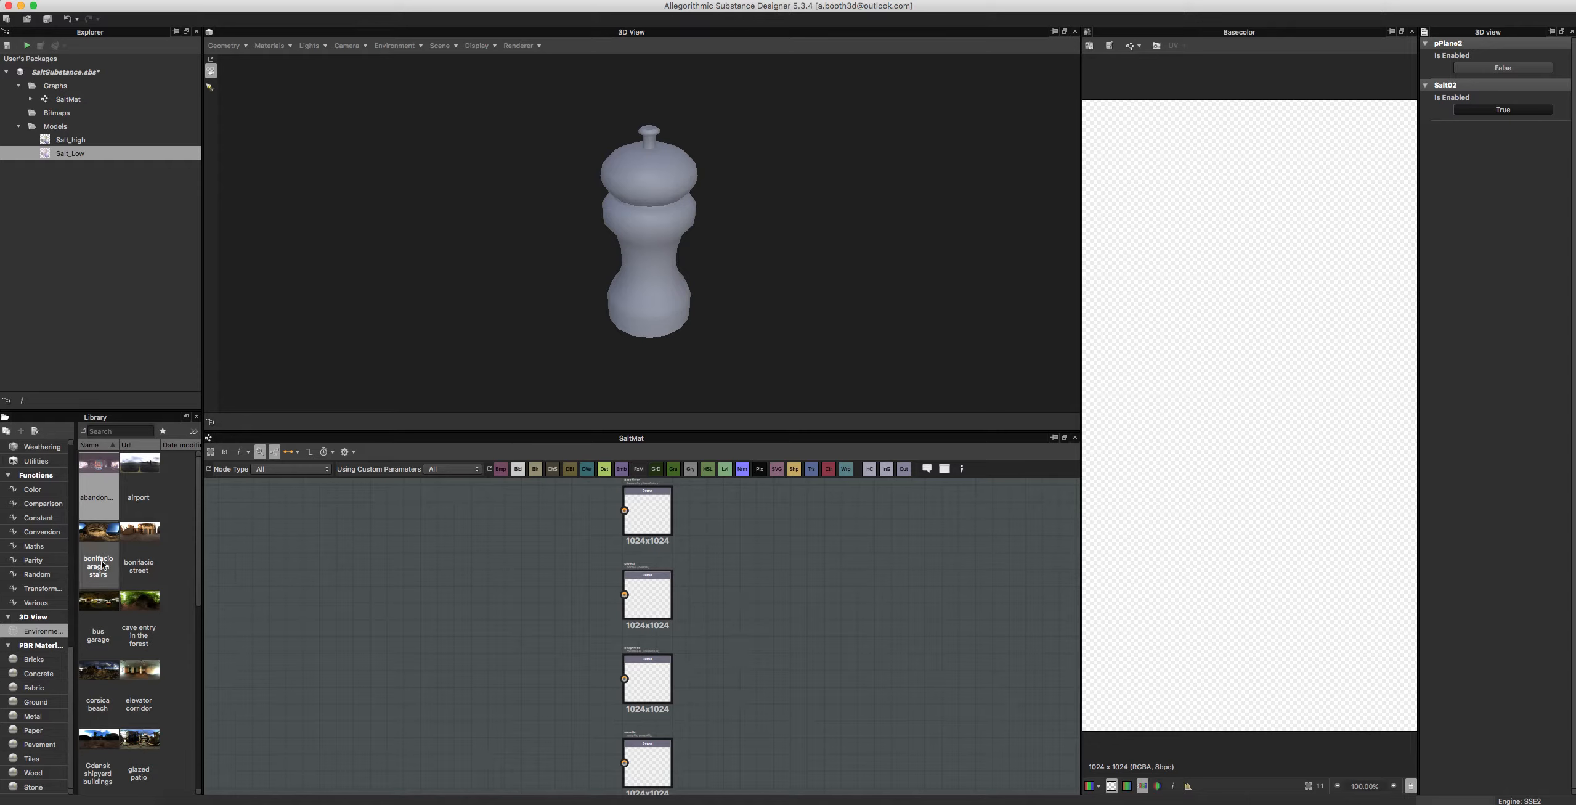
{"action": "scroll", "coordinate": [621, 240], "scroll_direction": "up", "scroll_amount": 5}
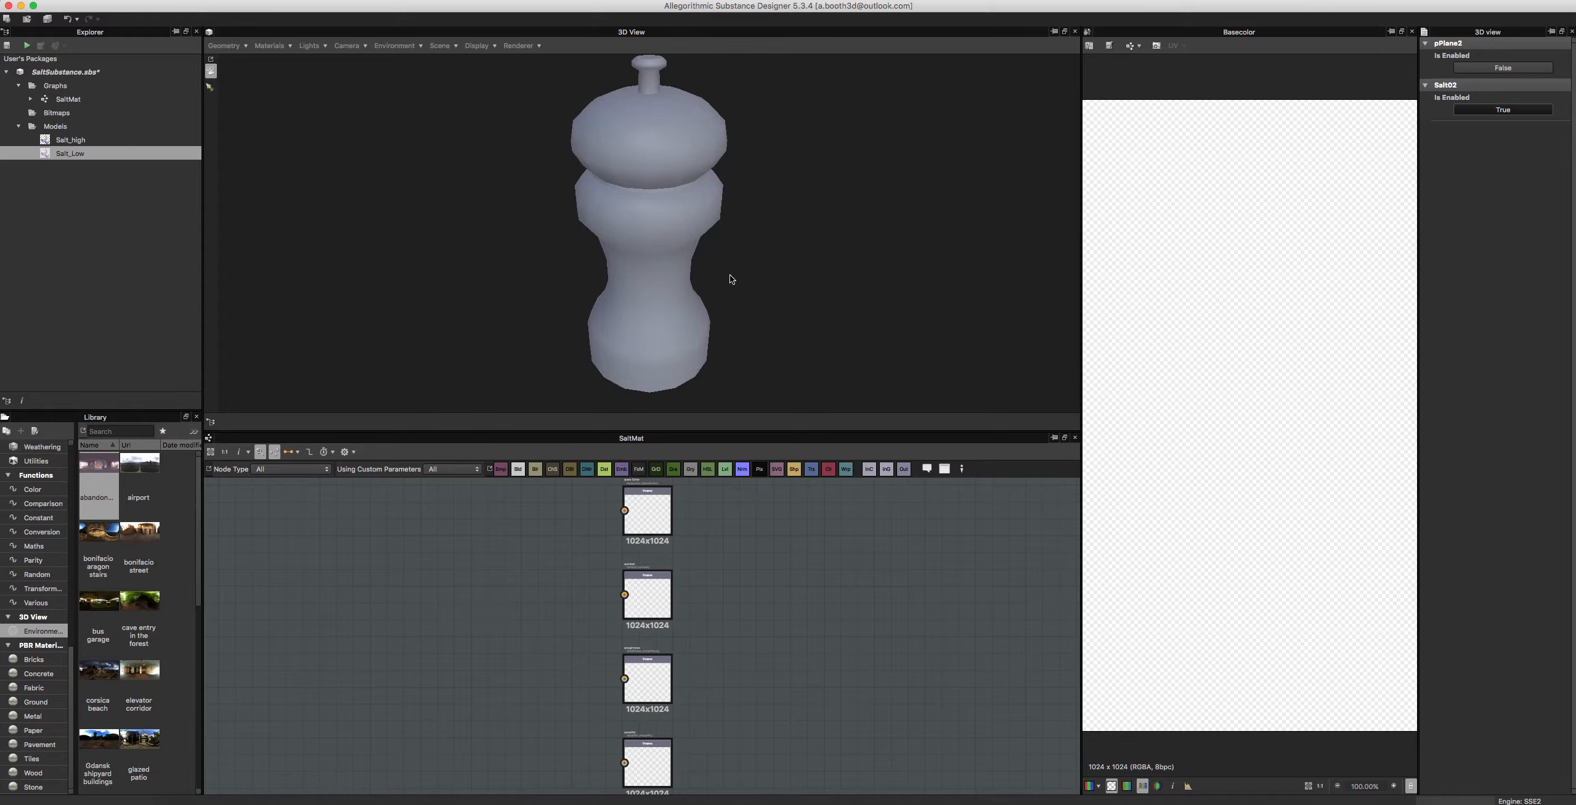
{"action": "mouse_move", "coordinate": [731, 275]}
{"action": "left_mouse_down"}
{"action": "mouse_move", "coordinate": [743, 244]}
{"action": "mouse_move", "coordinate": [736, 262]}
{"action": "left_mouse_up"}
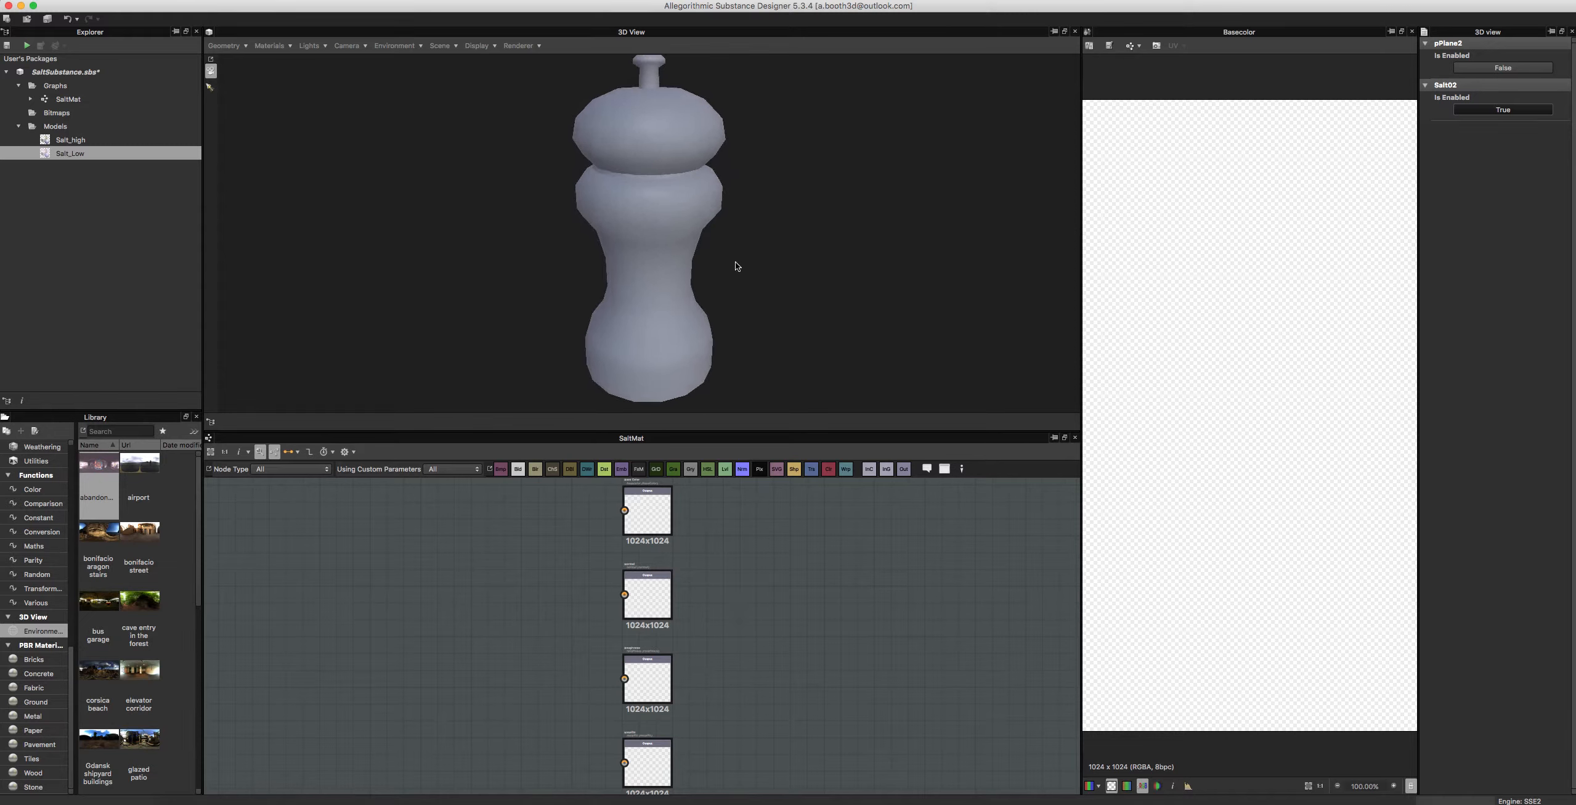
{"action": "scroll", "coordinate": [577, 302], "scroll_direction": "down", "scroll_amount": 3}
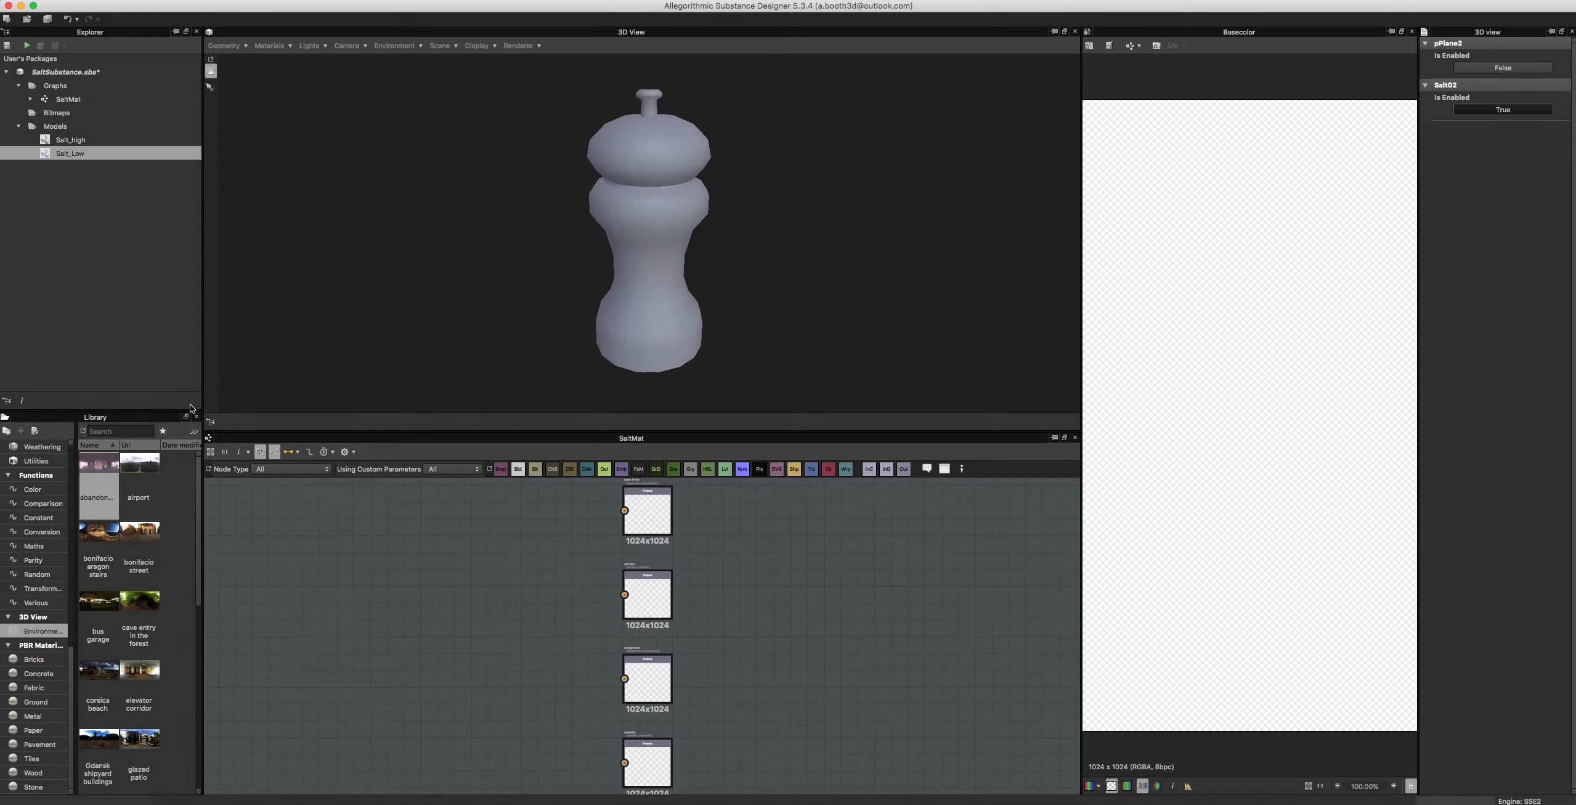
Step: Search the library for "base" and add the Base Material node to the SaltMat graph
{"action": "left_click", "coordinate": [105, 431]}
{"action": "type", "text": "b"}
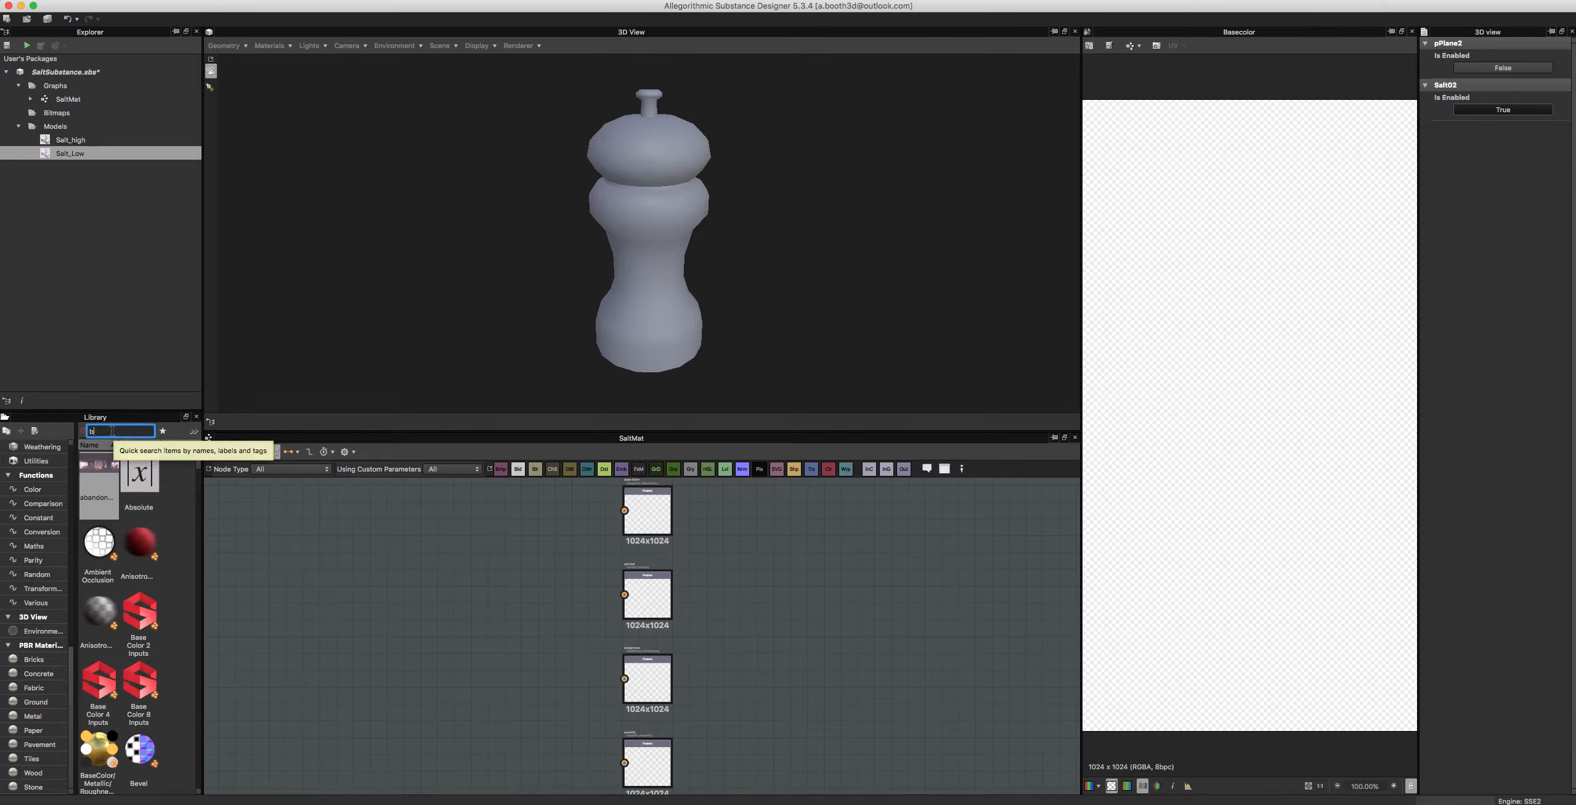
{"action": "type", "text": "ase"}
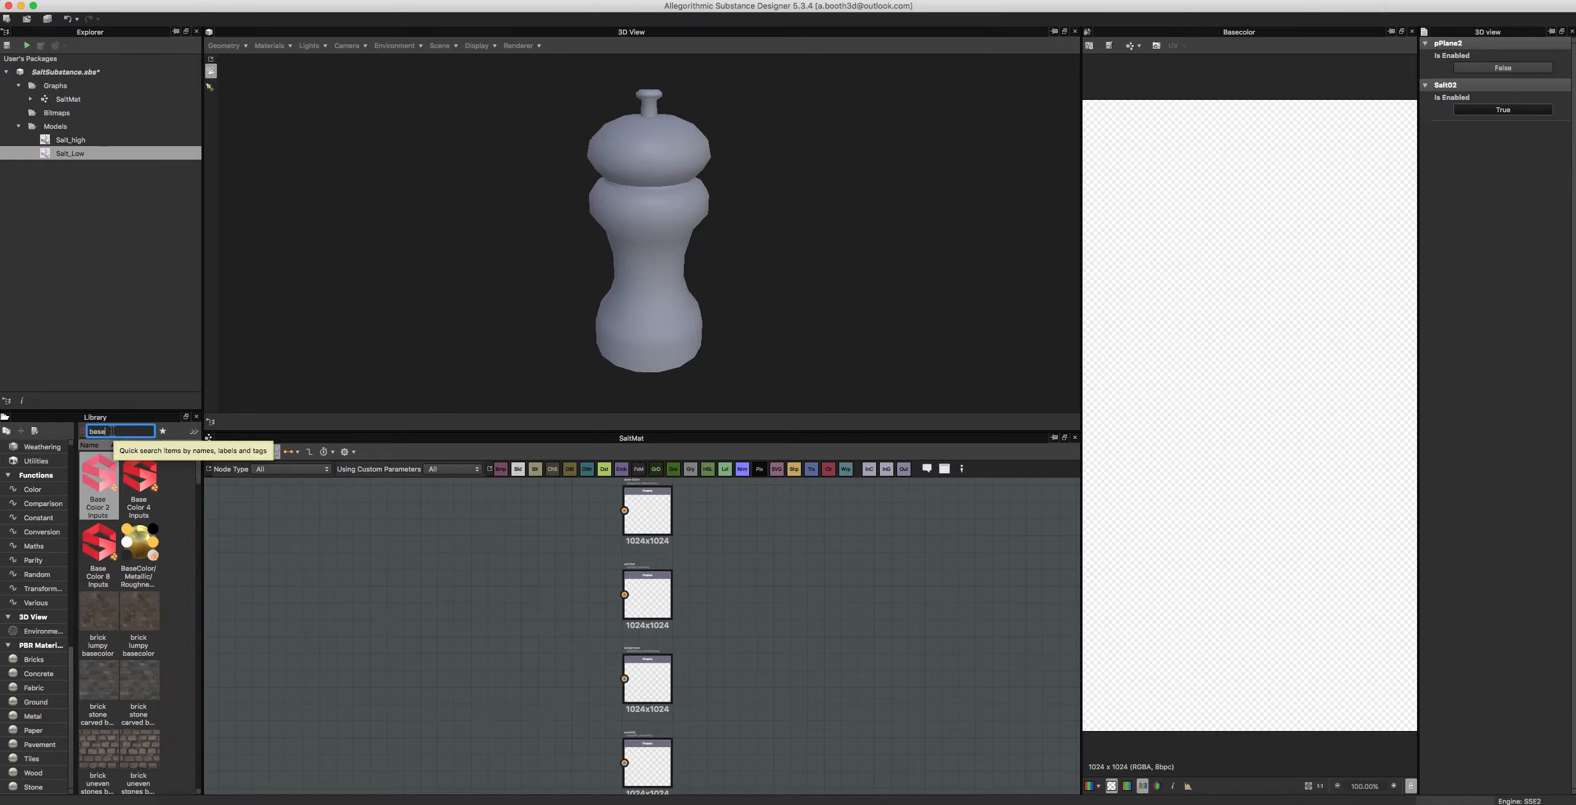
{"action": "scroll", "coordinate": [148, 565], "scroll_direction": "down", "scroll_amount": 5}
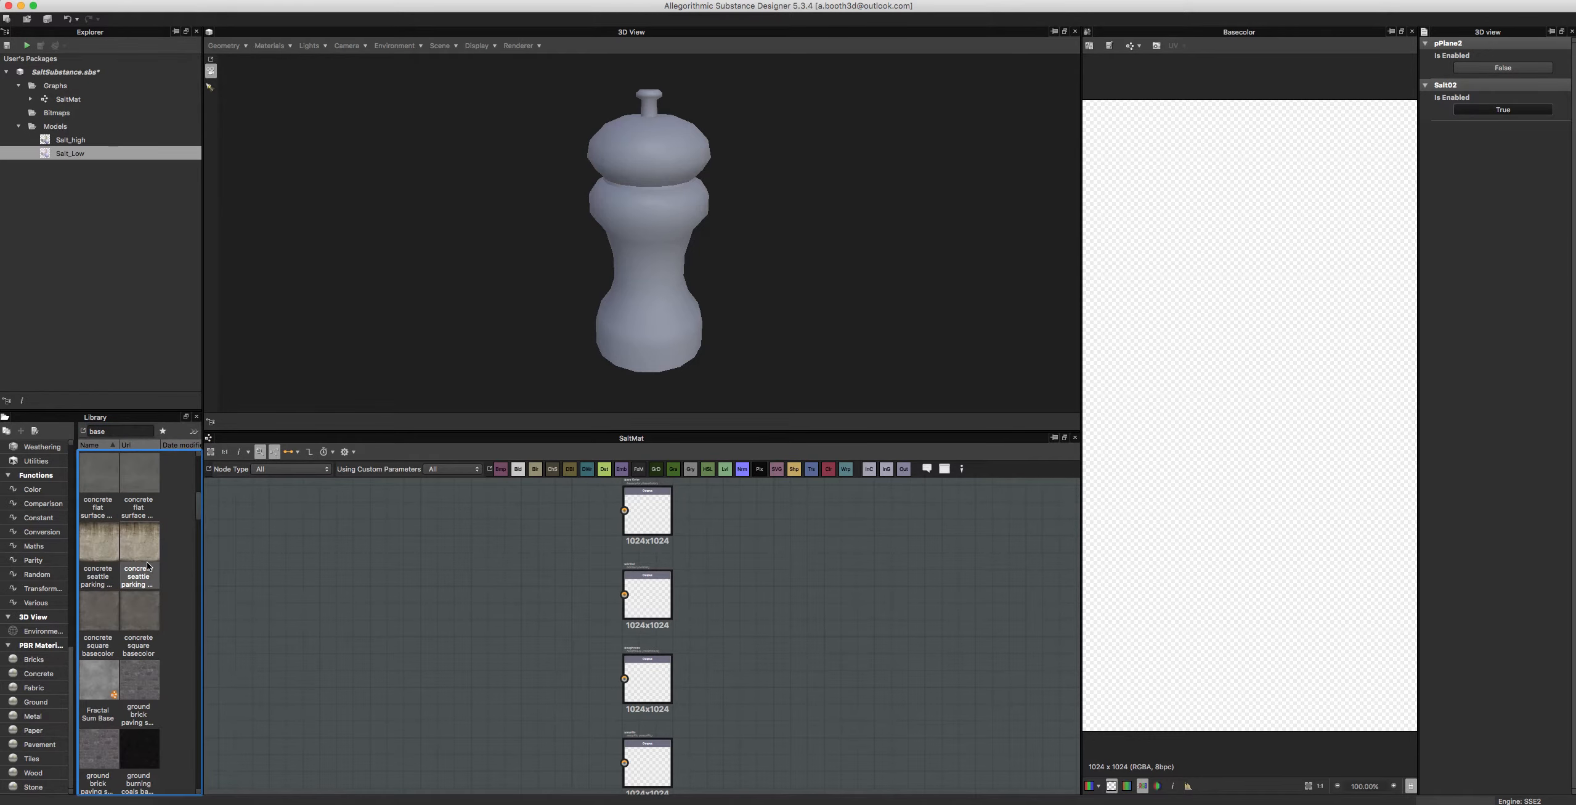
{"action": "scroll", "coordinate": [148, 579], "scroll_direction": "down", "scroll_amount": 5}
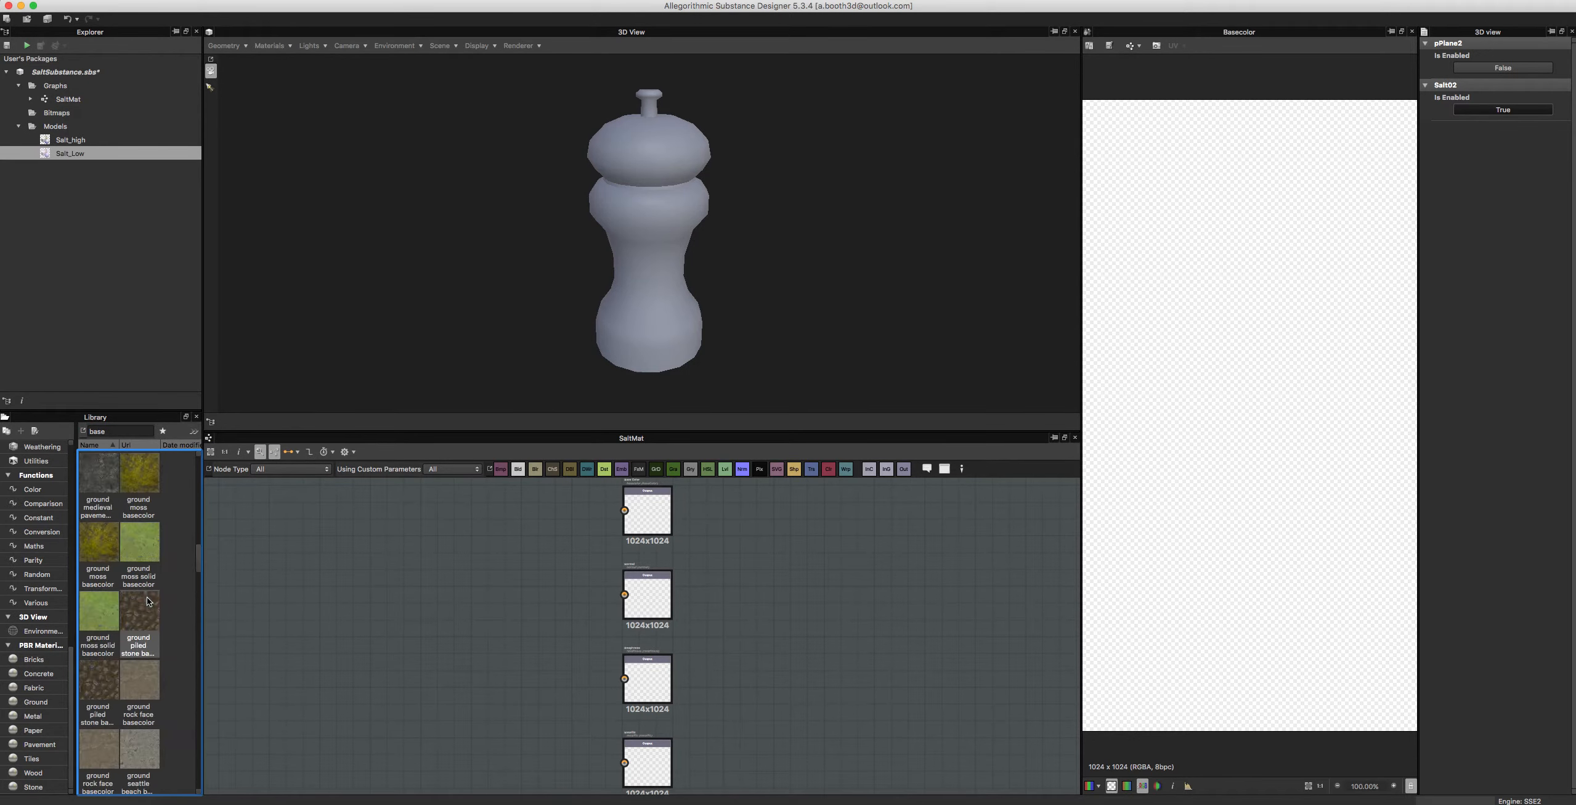
{"action": "scroll", "coordinate": [148, 602], "scroll_direction": "up", "scroll_amount": 8}
{"action": "scroll", "coordinate": [114, 480], "scroll_direction": "down", "scroll_amount": 4}
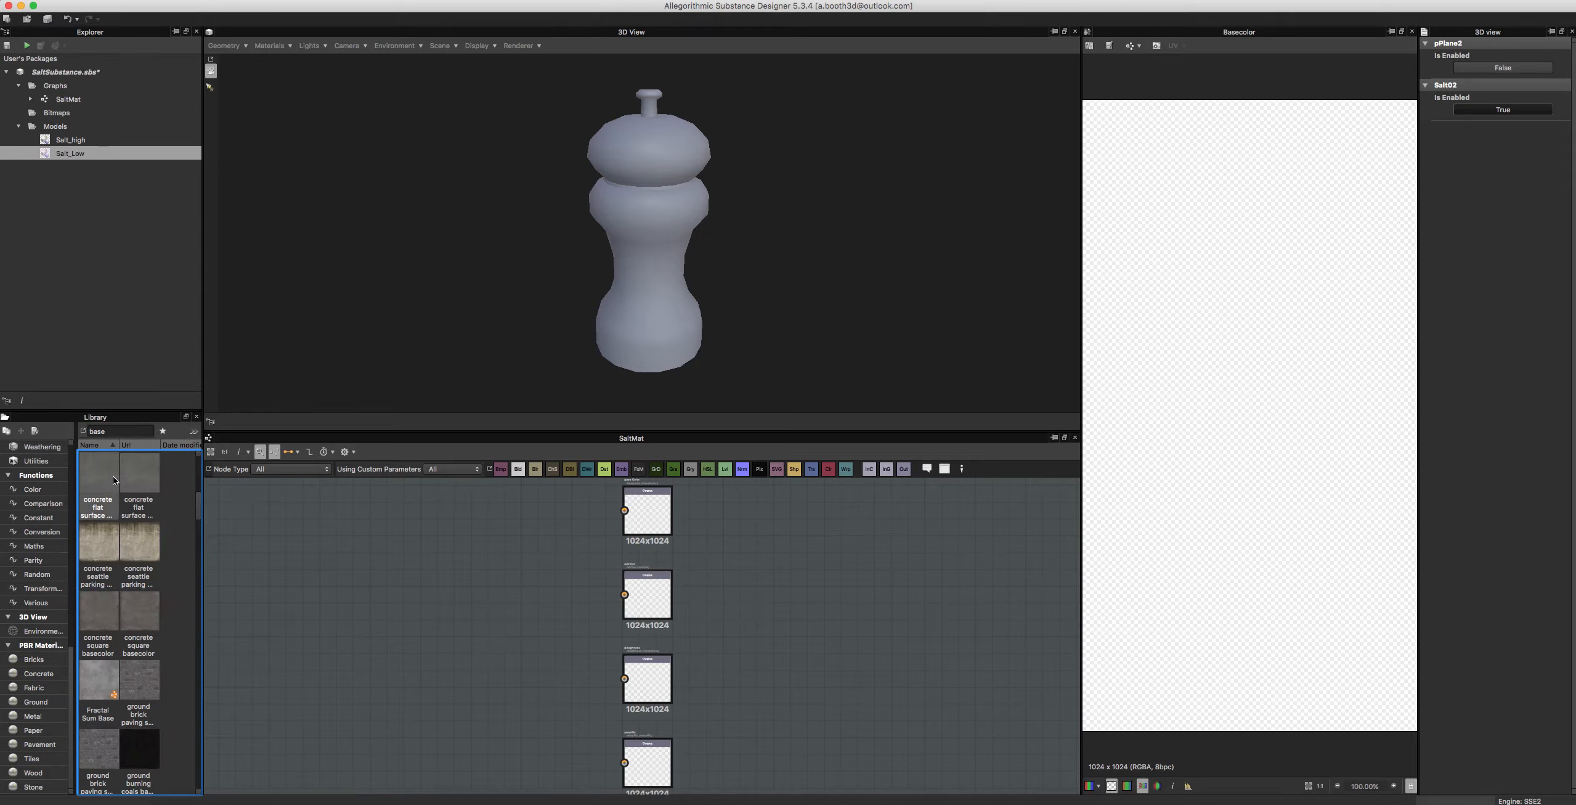
{"action": "scroll", "coordinate": [108, 554], "scroll_direction": "down", "scroll_amount": 6}
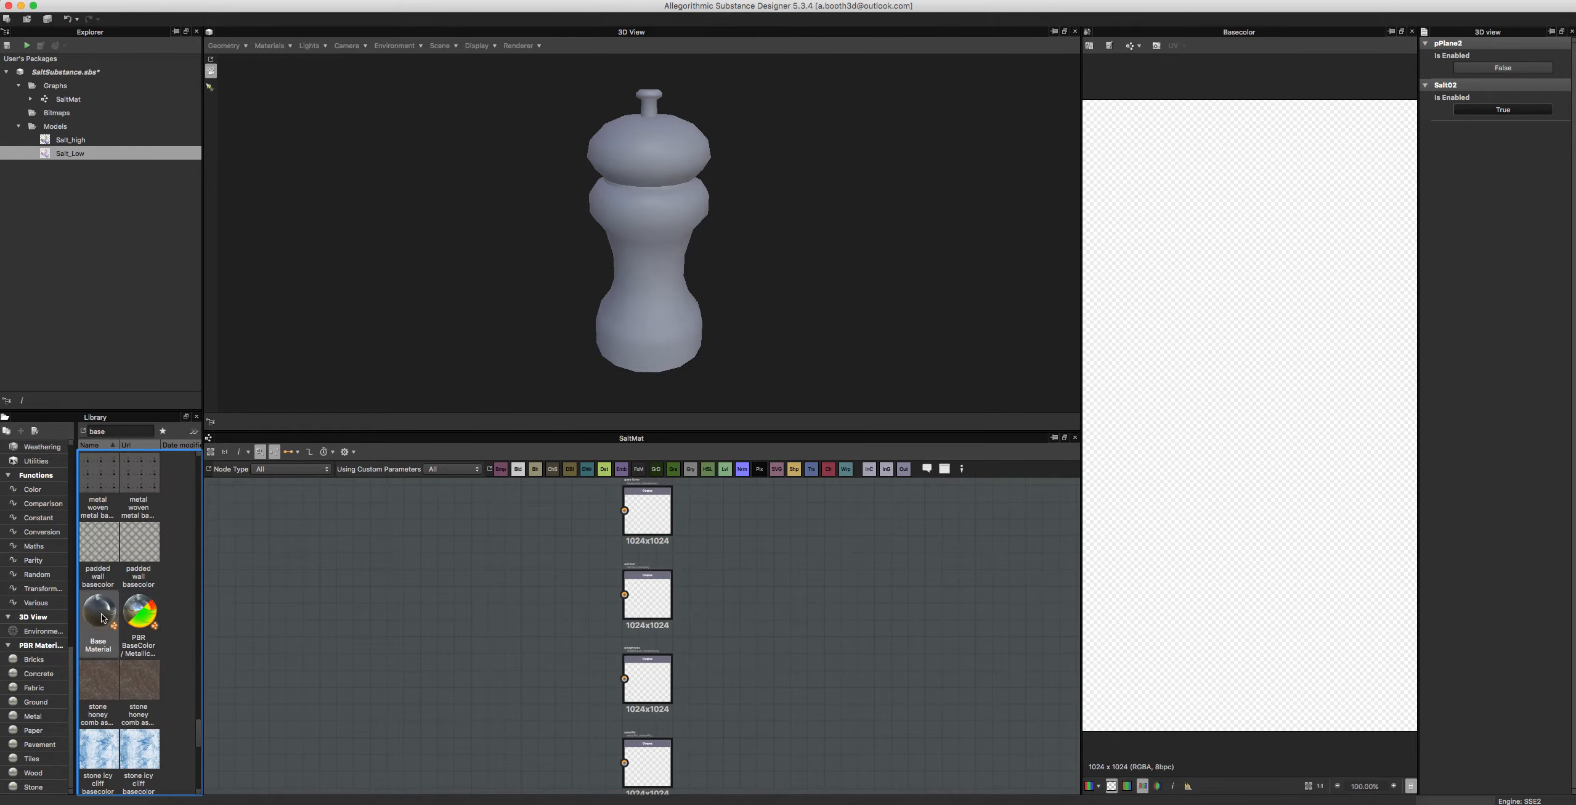
{"action": "left_click_drag", "start_coordinate": [103, 617], "coordinate": [413, 604]}
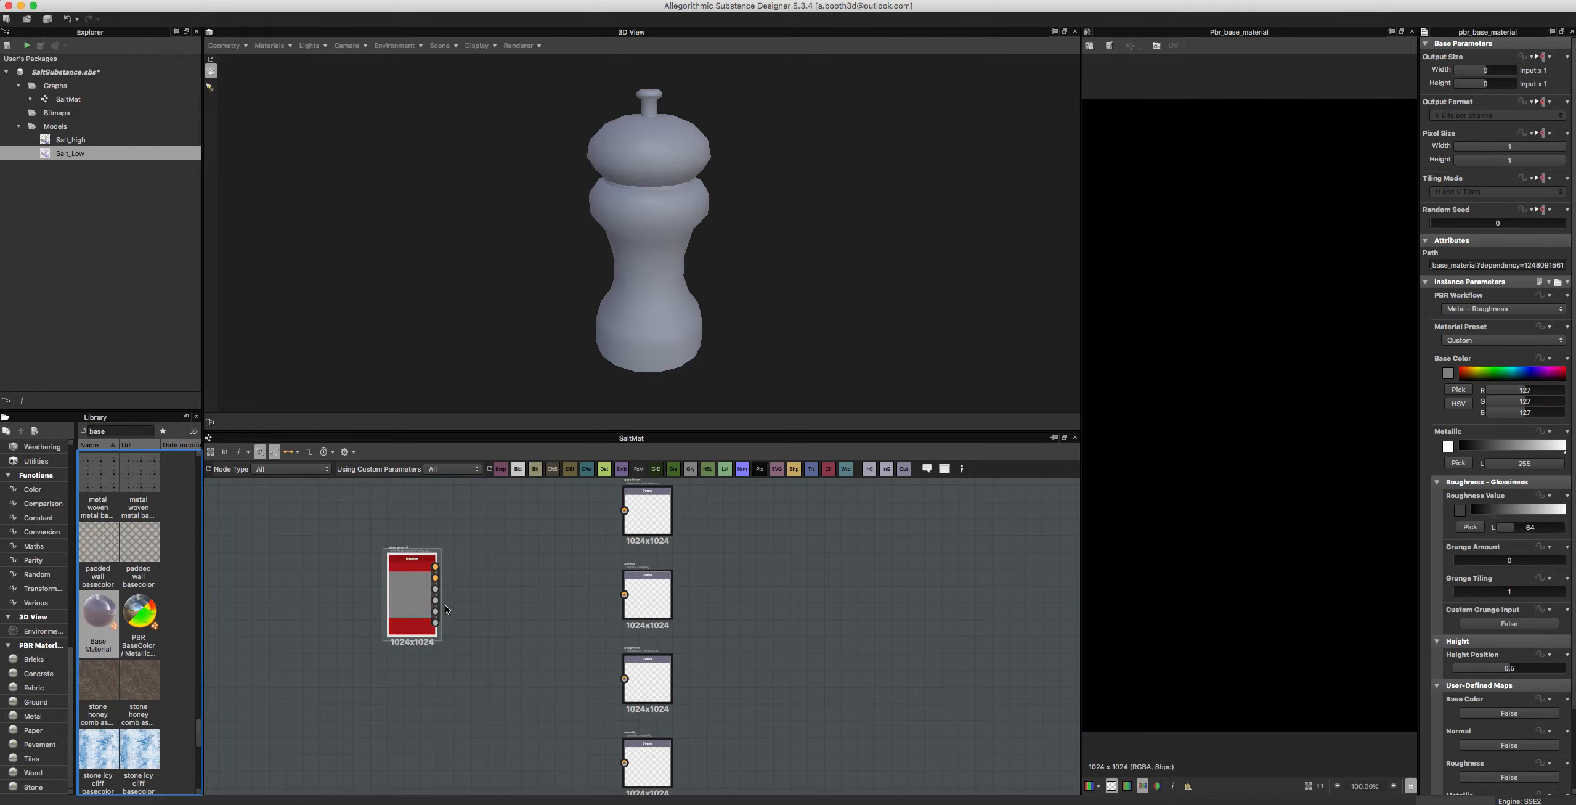
Step: Move the Base Material node farther away from the column of output nodes in the graph
{"action": "left_click_drag", "start_coordinate": [404, 601], "coordinate": [387, 633]}
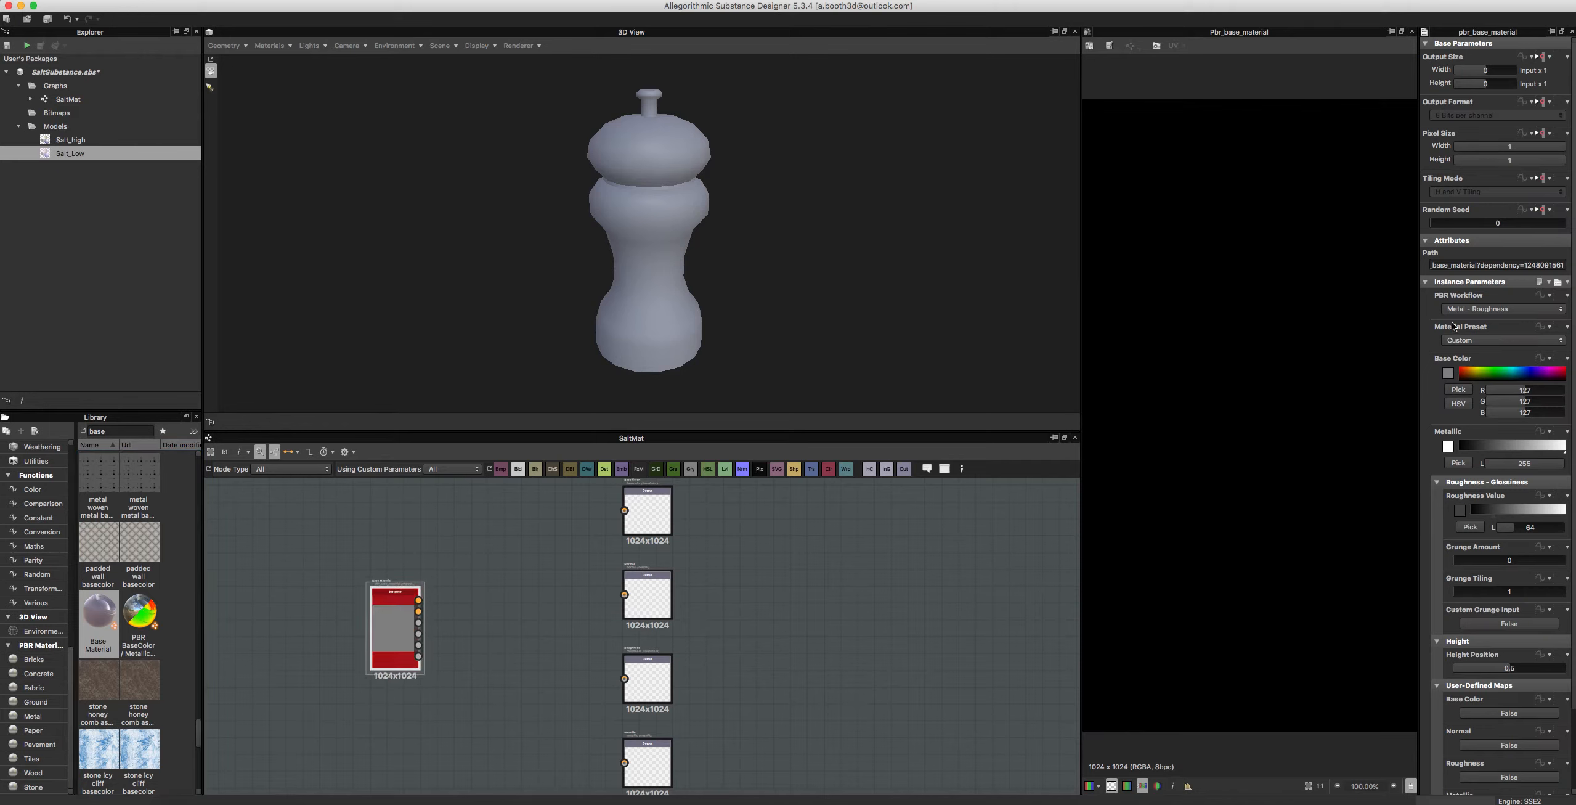
{"action": "left_click", "coordinate": [1463, 342]}
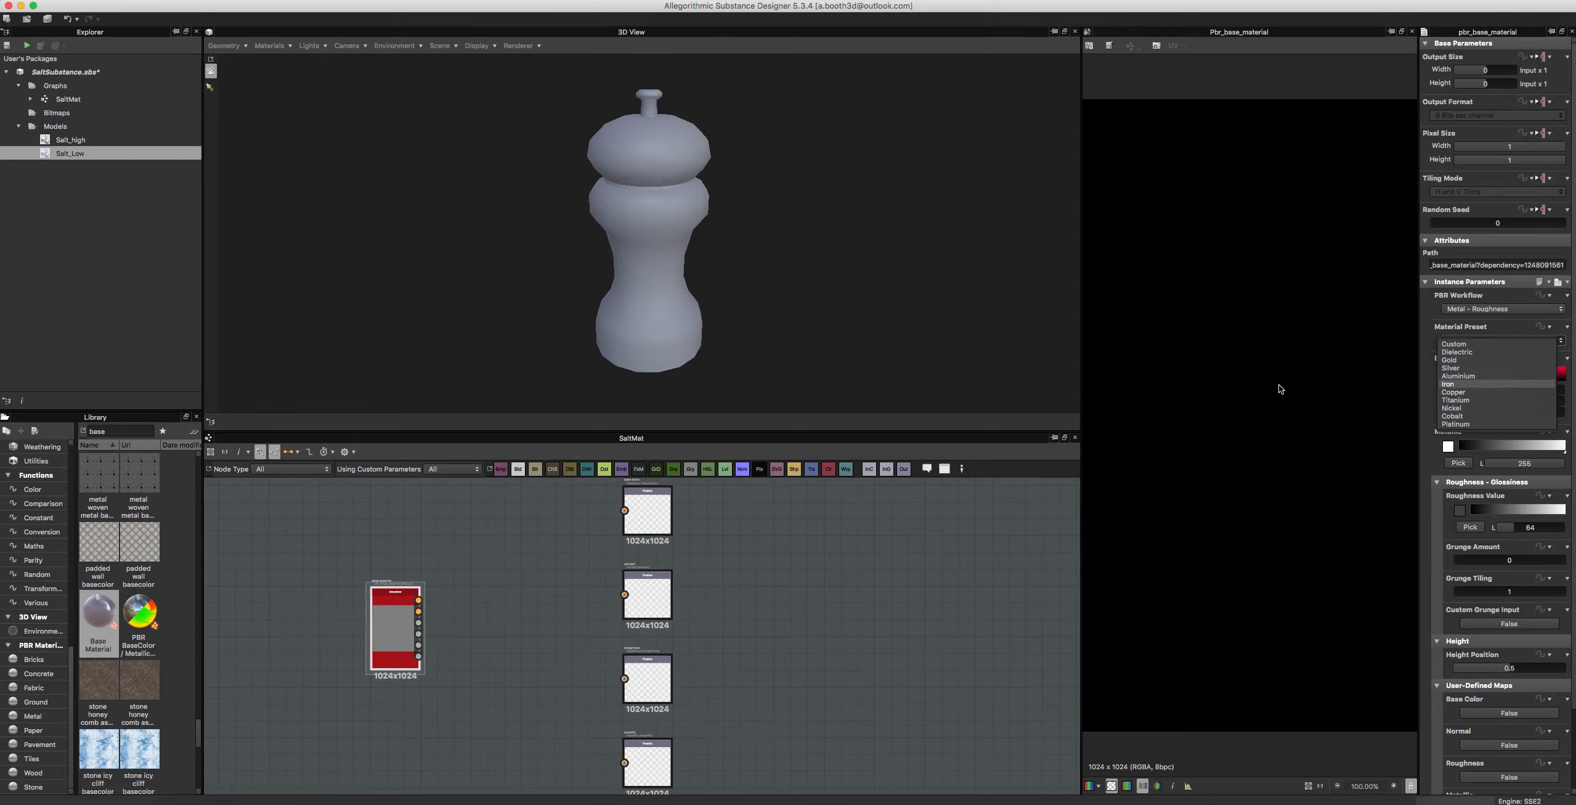
{"action": "left_click", "coordinate": [408, 629]}
{"action": "left_click_drag", "start_coordinate": [407, 629], "coordinate": [390, 645]}
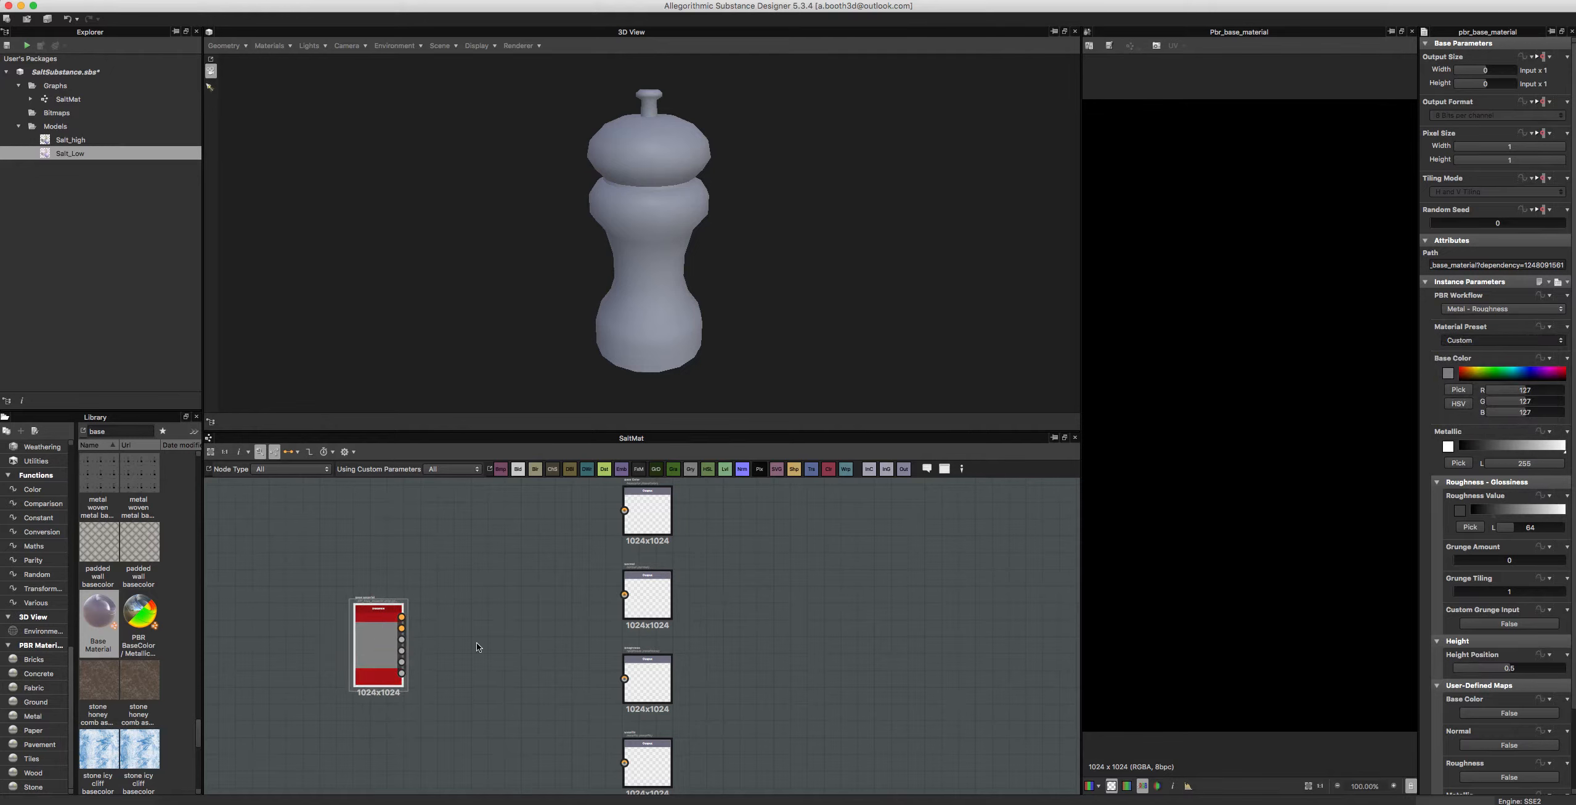
Step: Examine the Base Material node's available material presets and its remaining instance parameters
{"action": "left_click", "coordinate": [1469, 340]}
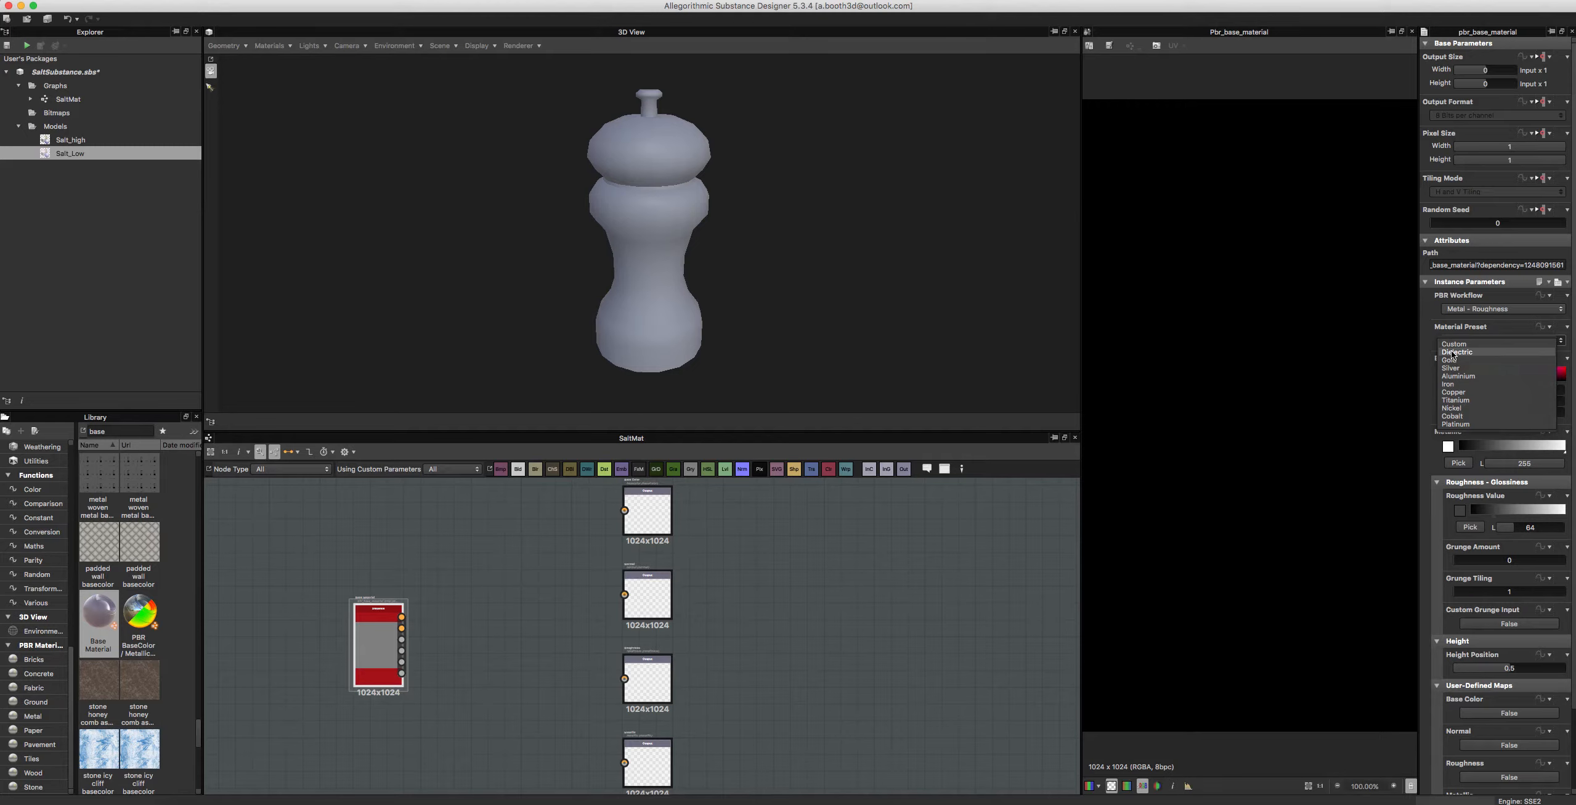
{"action": "left_click", "coordinate": [1443, 719]}
{"action": "scroll", "coordinate": [1453, 734], "scroll_direction": "down", "scroll_amount": 3}
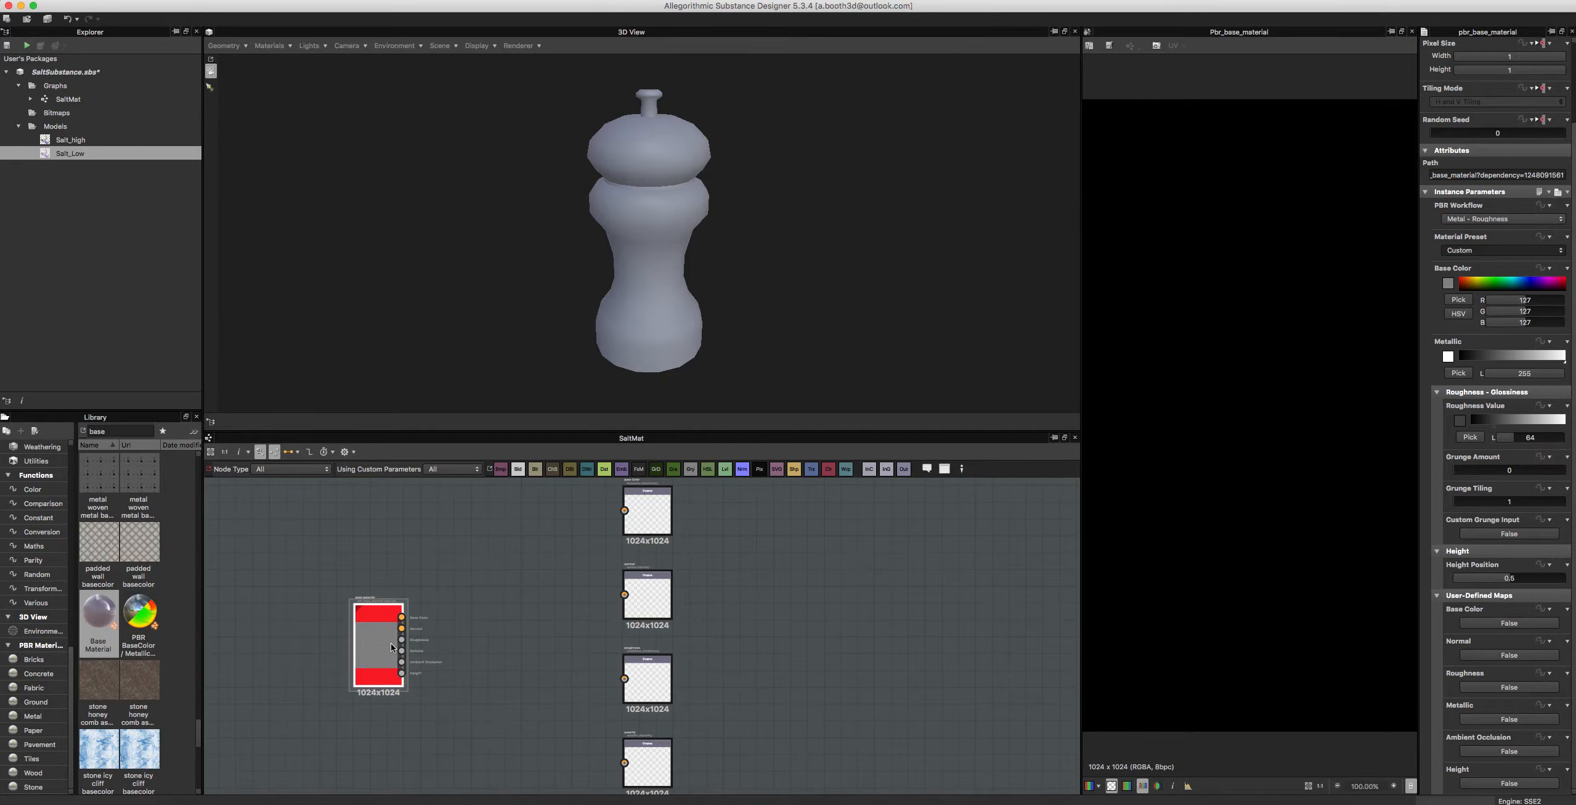
{"action": "mouse_move", "coordinate": [391, 646]}
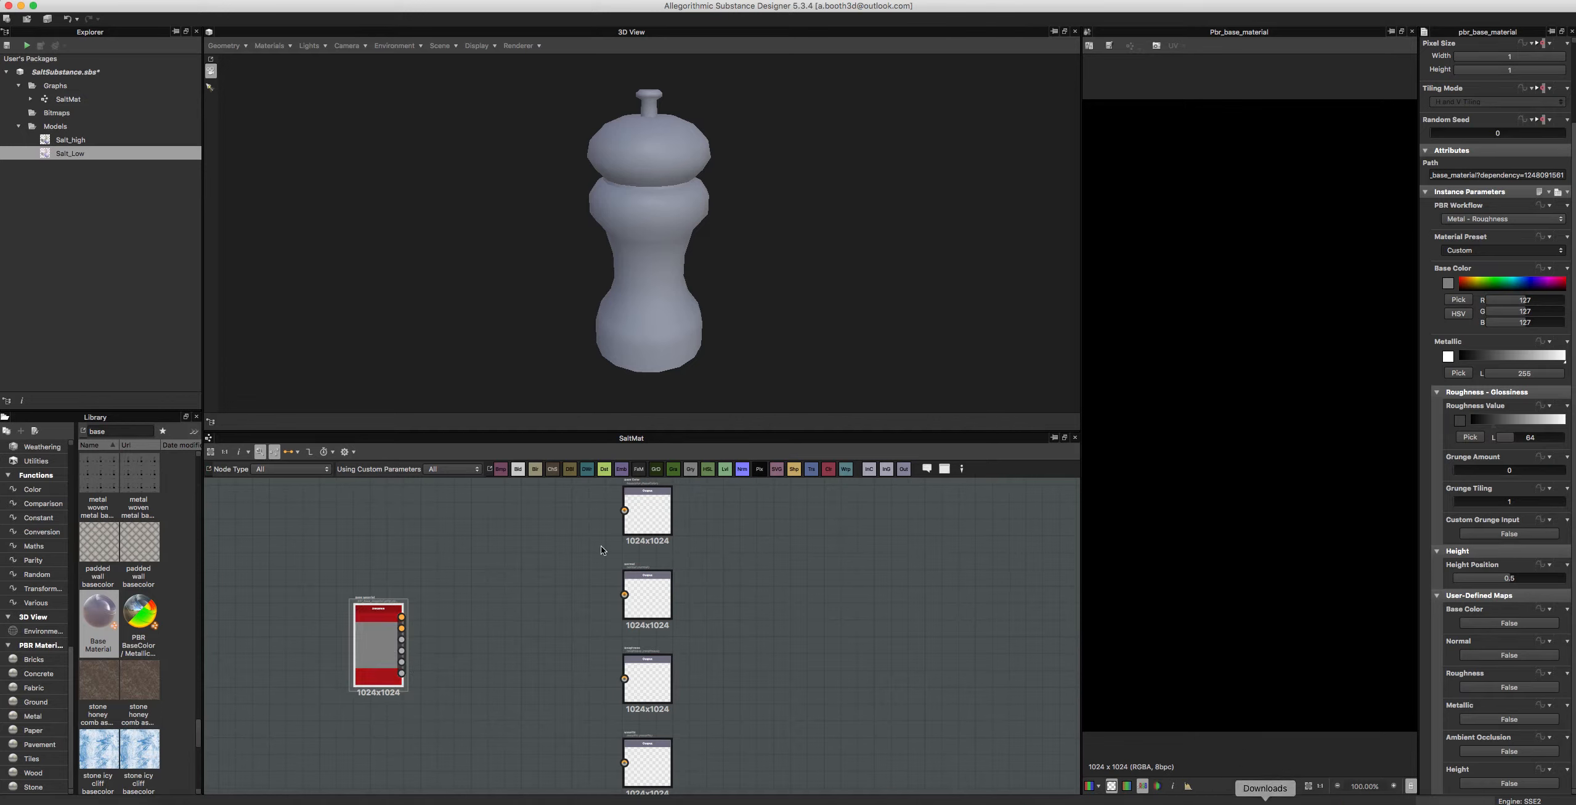
Step: Move the Base Material node farther from the output nodes and paste a copy of it just below
{"action": "left_click_drag", "start_coordinate": [365, 639], "coordinate": [298, 587]}
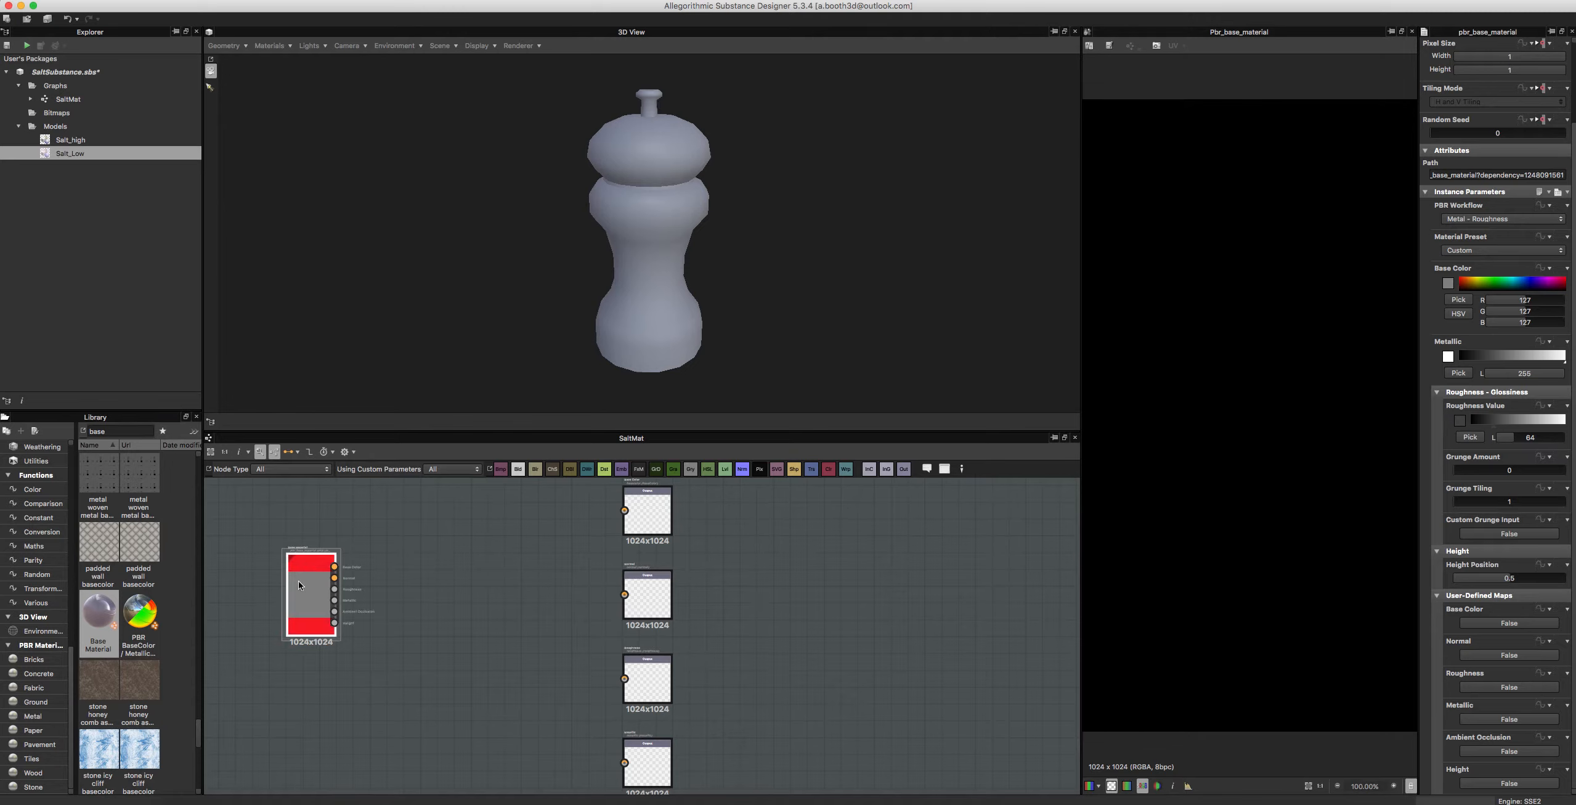
{"action": "left_click_drag", "start_coordinate": [299, 585], "coordinate": [301, 563]}
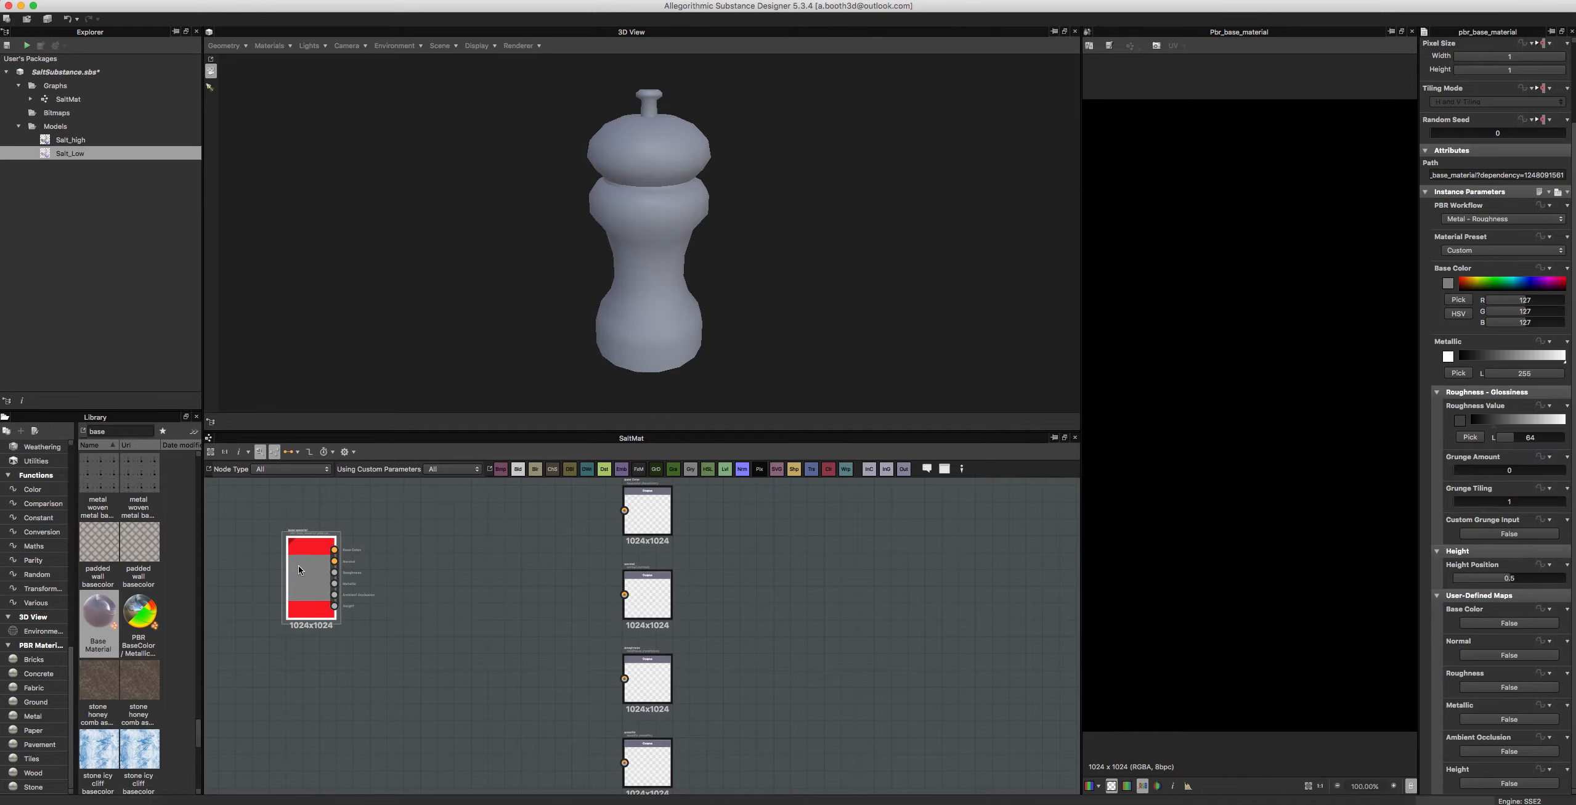
{"action": "key", "text": "ctrl+v"}
{"action": "left_click_drag", "start_coordinate": [547, 650], "coordinate": [270, 692]}
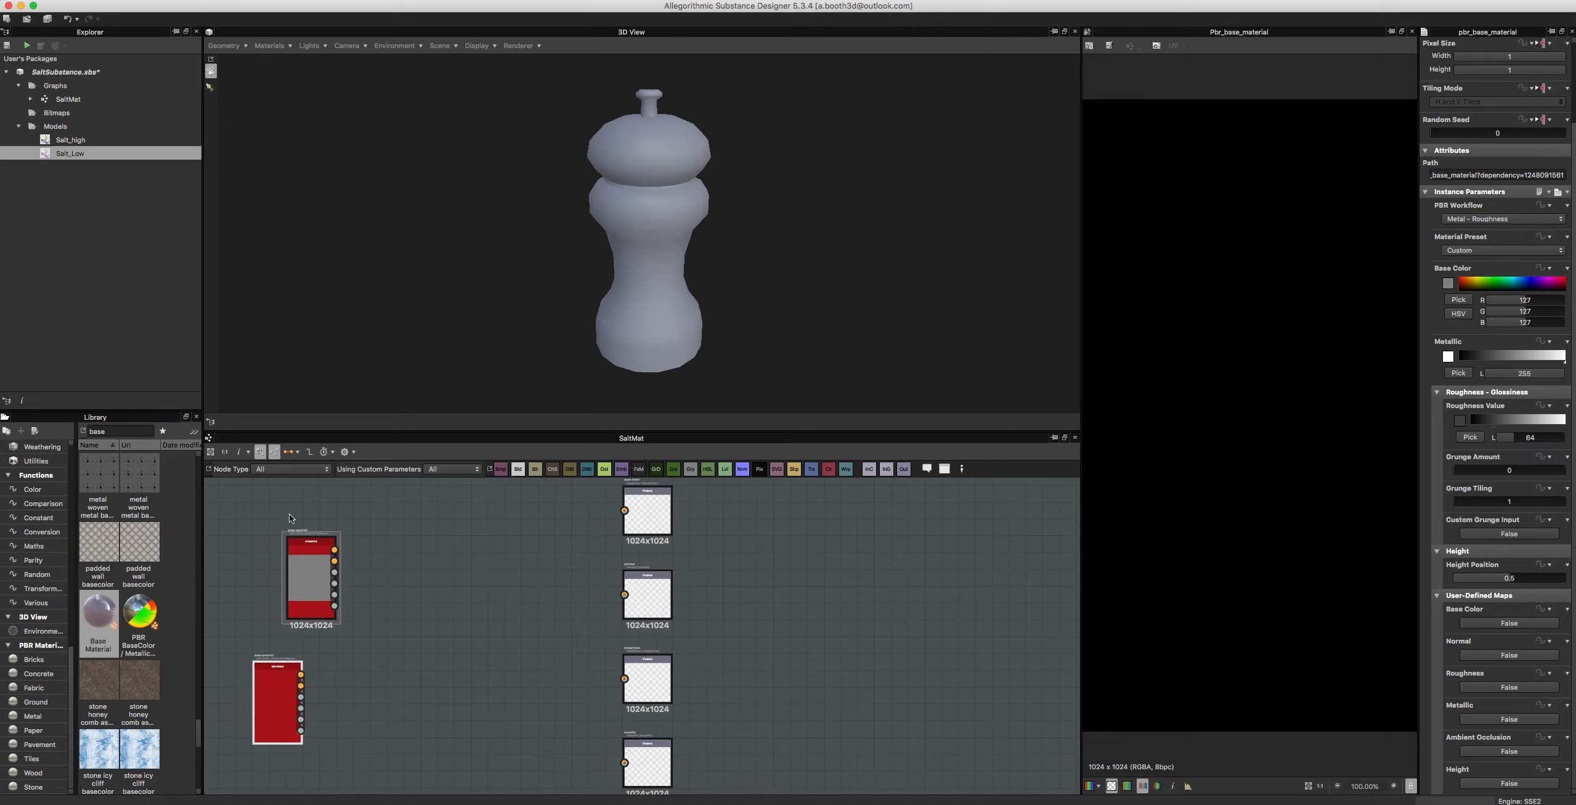
Step: Set the copied Base Material node's material preset to Gold
{"action": "scroll", "coordinate": [1449, 396], "scroll_direction": "up", "scroll_amount": 1}
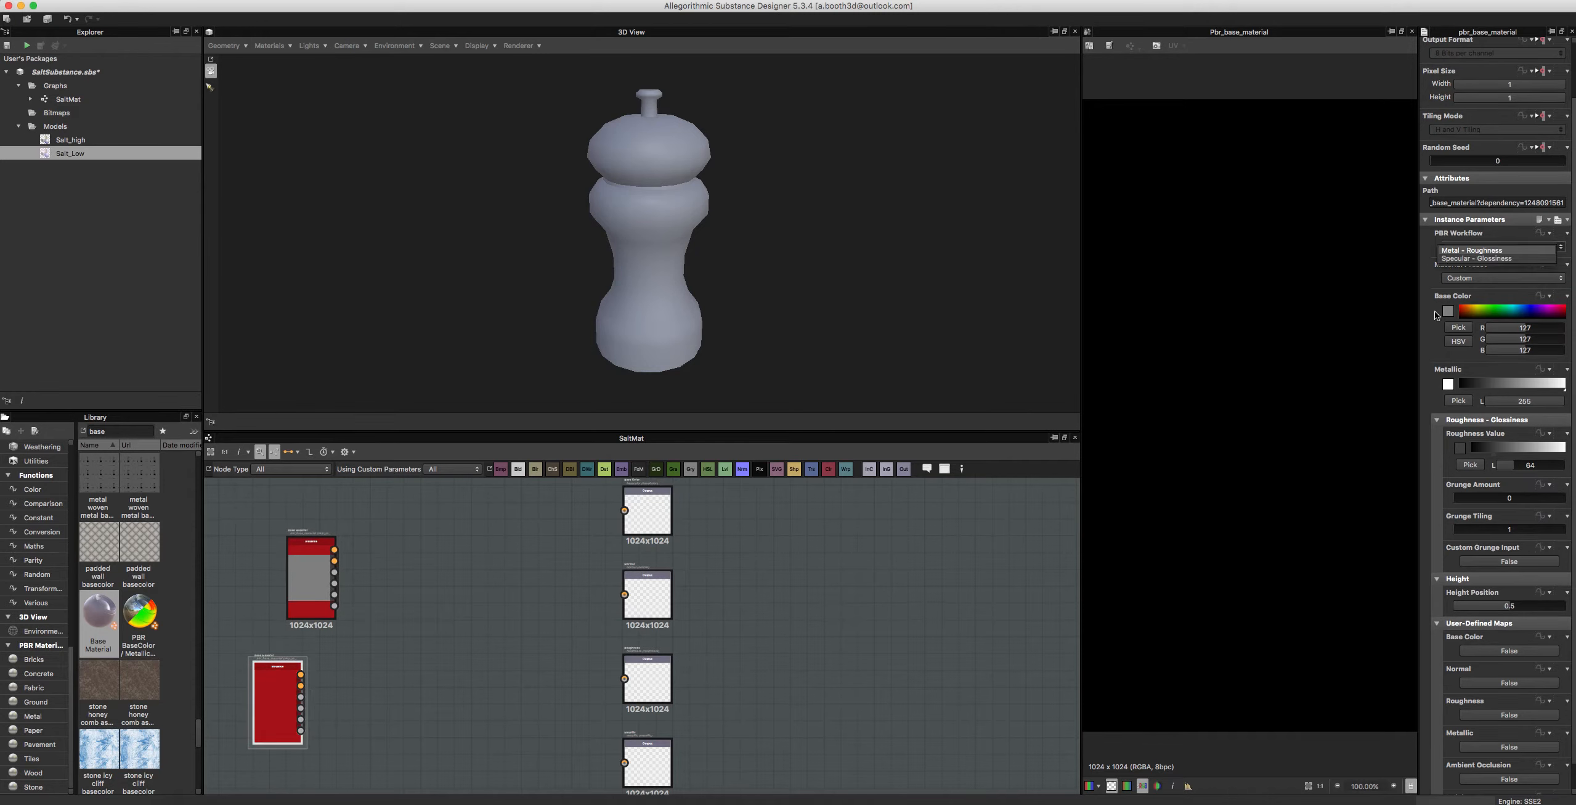
{"action": "left_click", "coordinate": [1461, 280]}
{"action": "left_click", "coordinate": [1450, 297]}
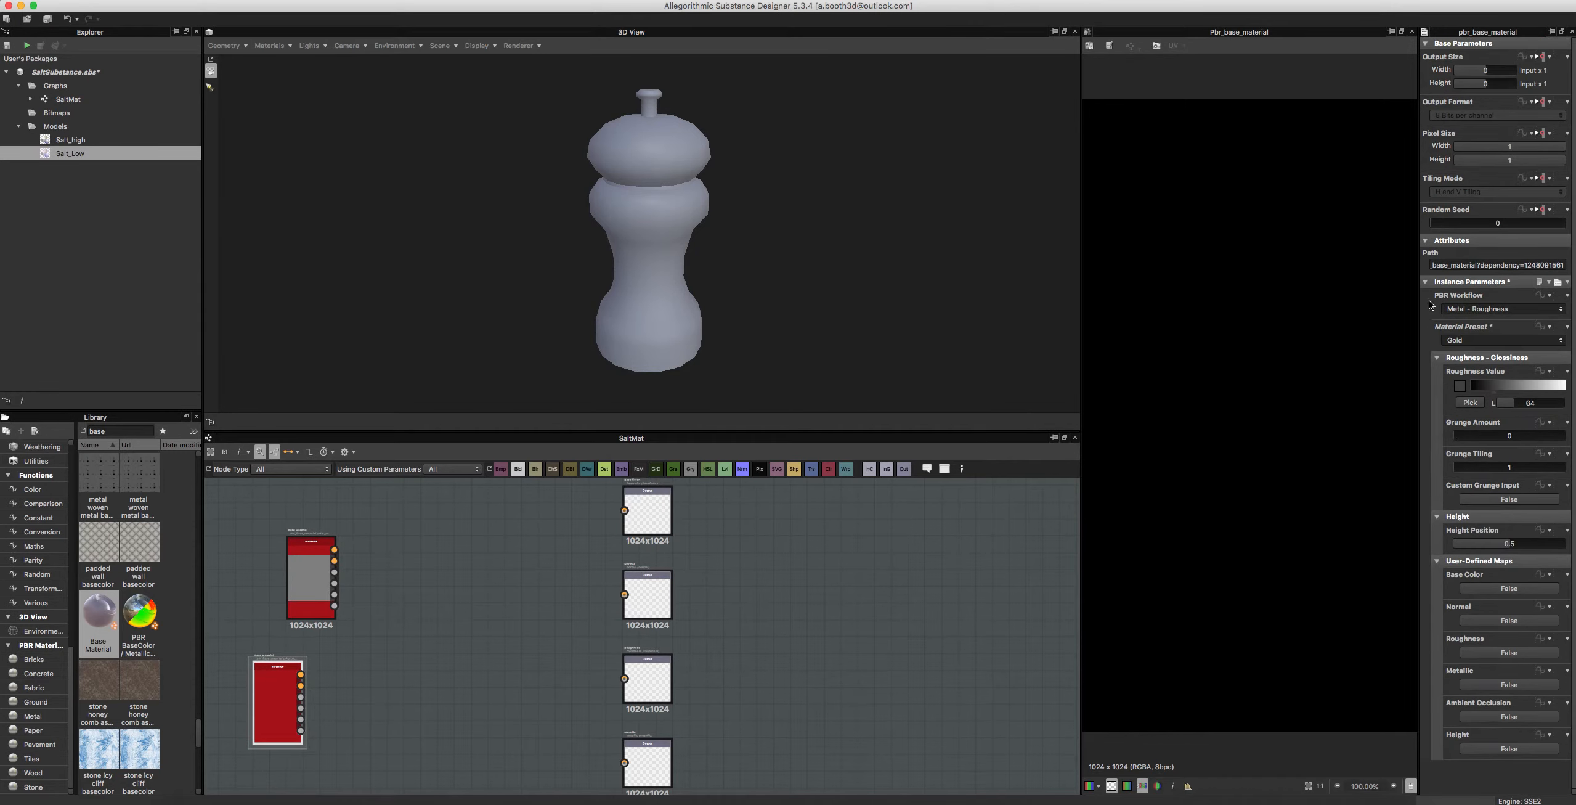
{"action": "left_click", "coordinate": [278, 709]}
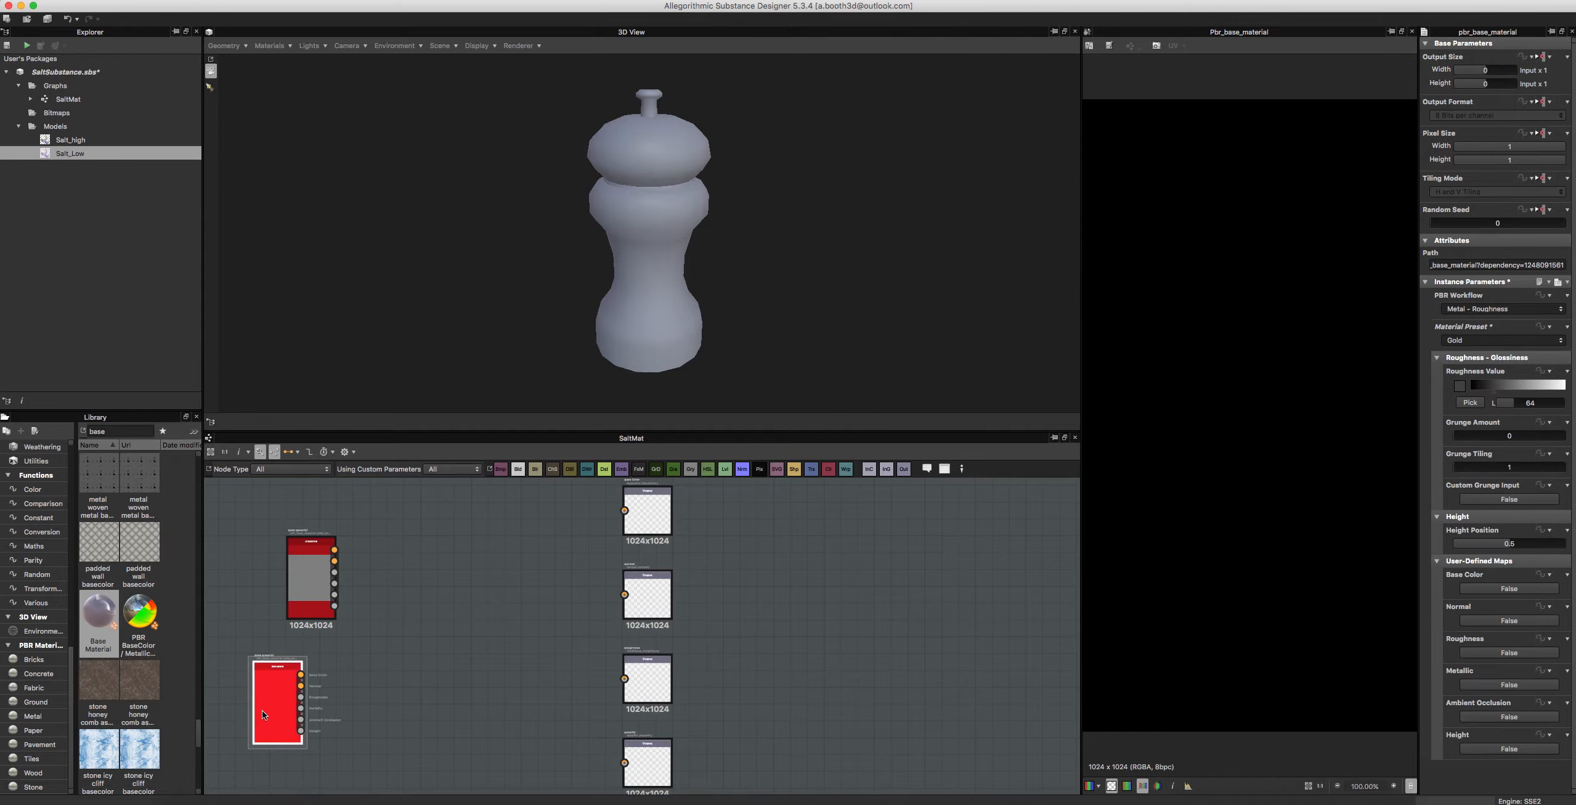
Step: Compute the graph's node thumbnails and move the gold Base Material node closer under the grey one
{"action": "right_click", "coordinate": [265, 712]}
{"action": "right_click", "coordinate": [478, 581]}
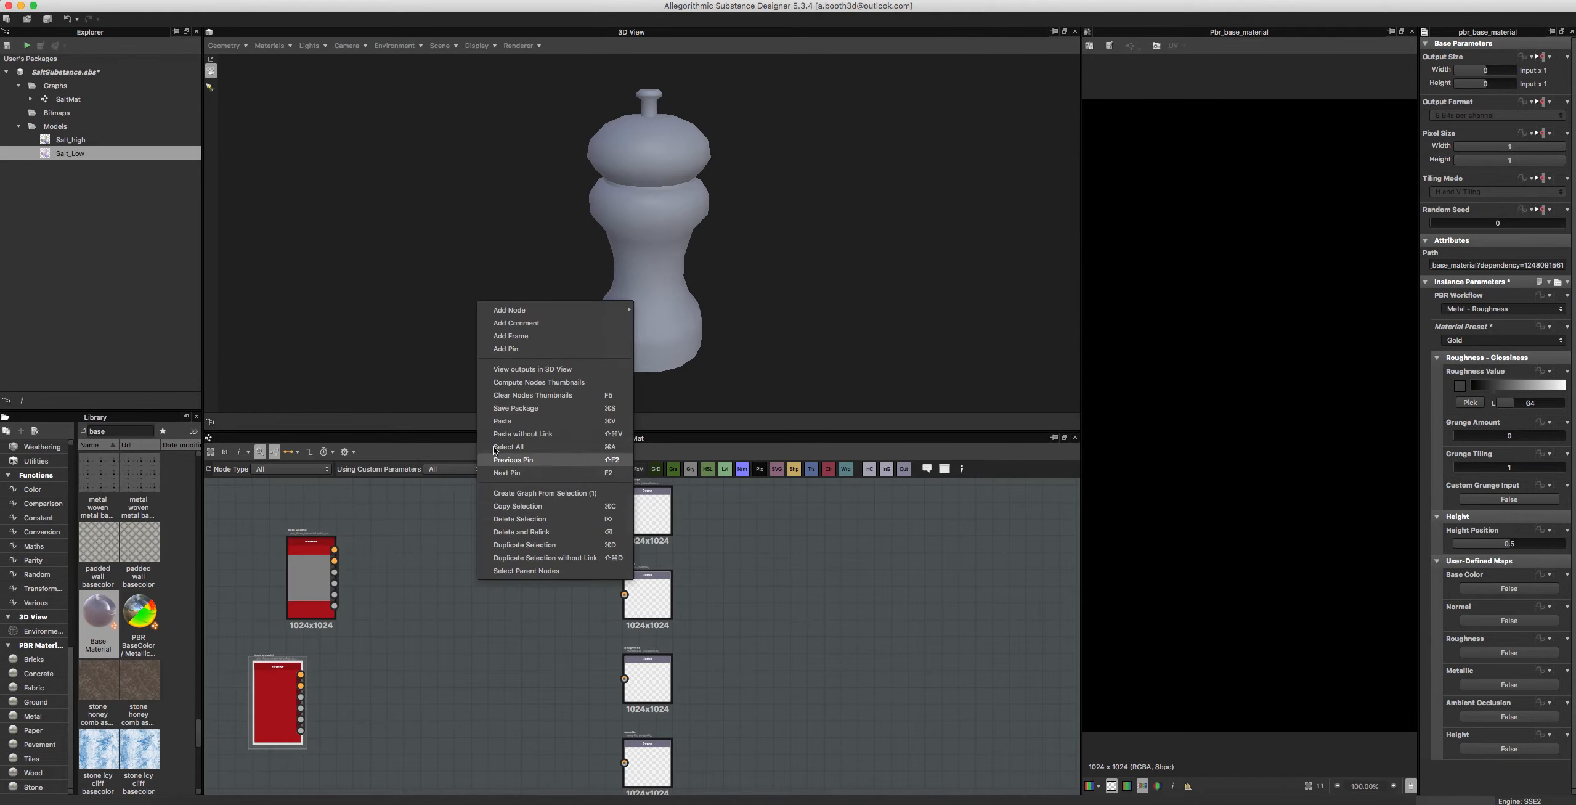
{"action": "left_click", "coordinate": [495, 383]}
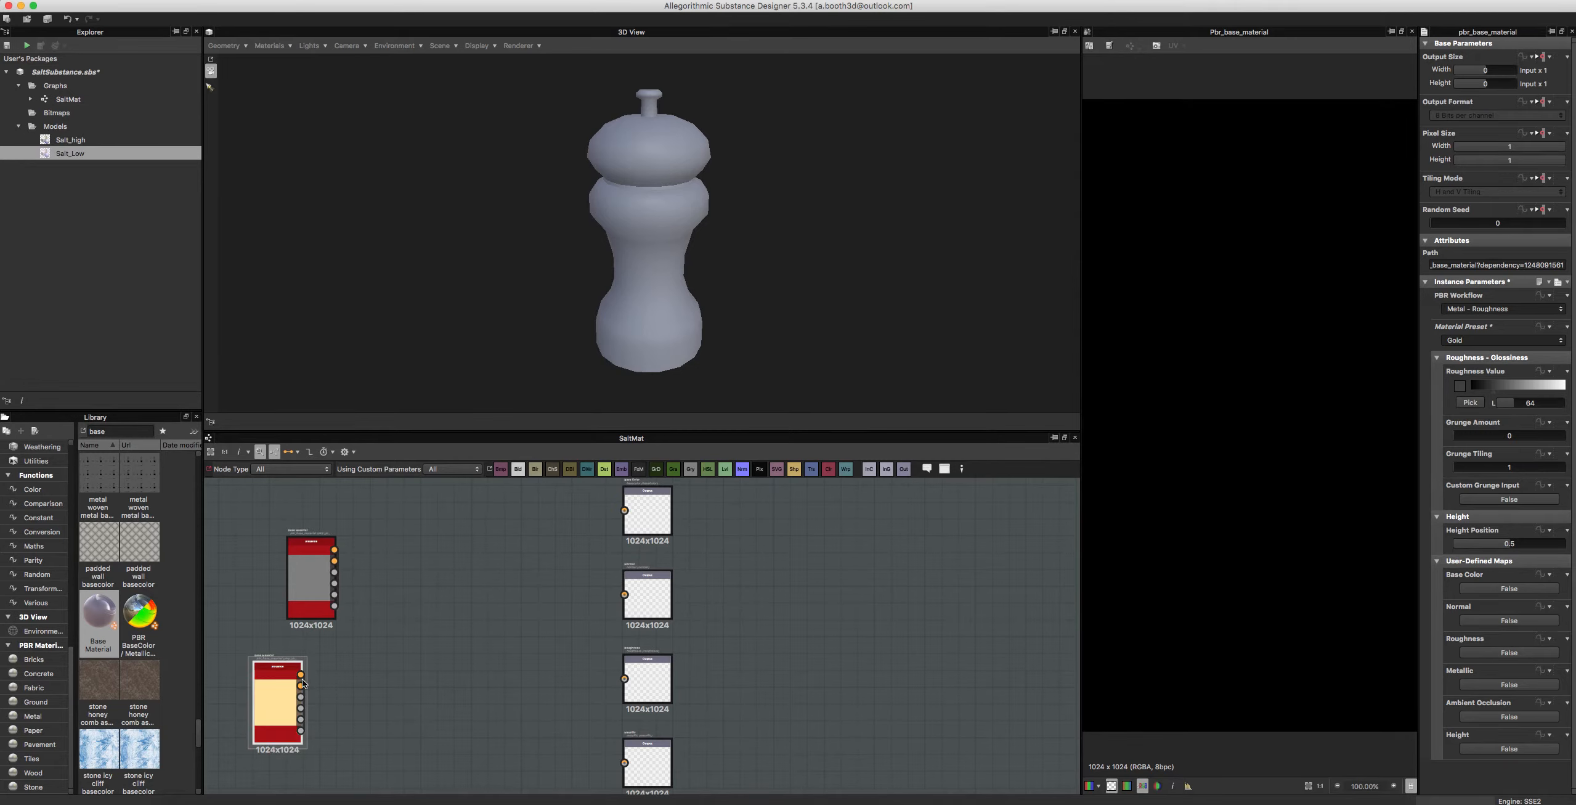
{"action": "left_click_drag", "start_coordinate": [284, 683], "coordinate": [302, 674]}
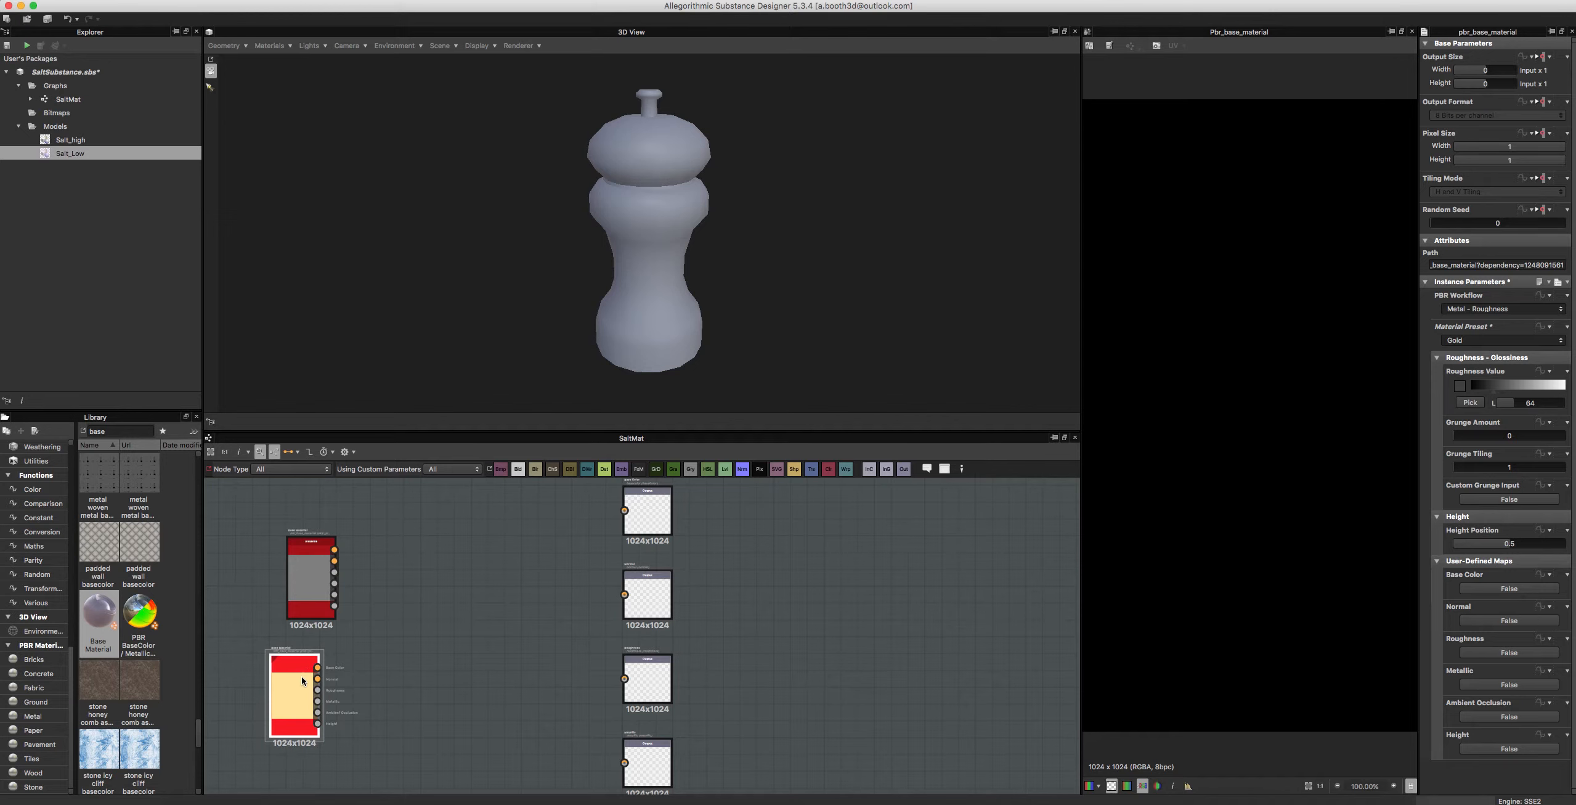
Step: View the SaltMat graph's outputs in the 3D view on the lambert1 material
{"action": "right_click", "coordinate": [515, 557]}
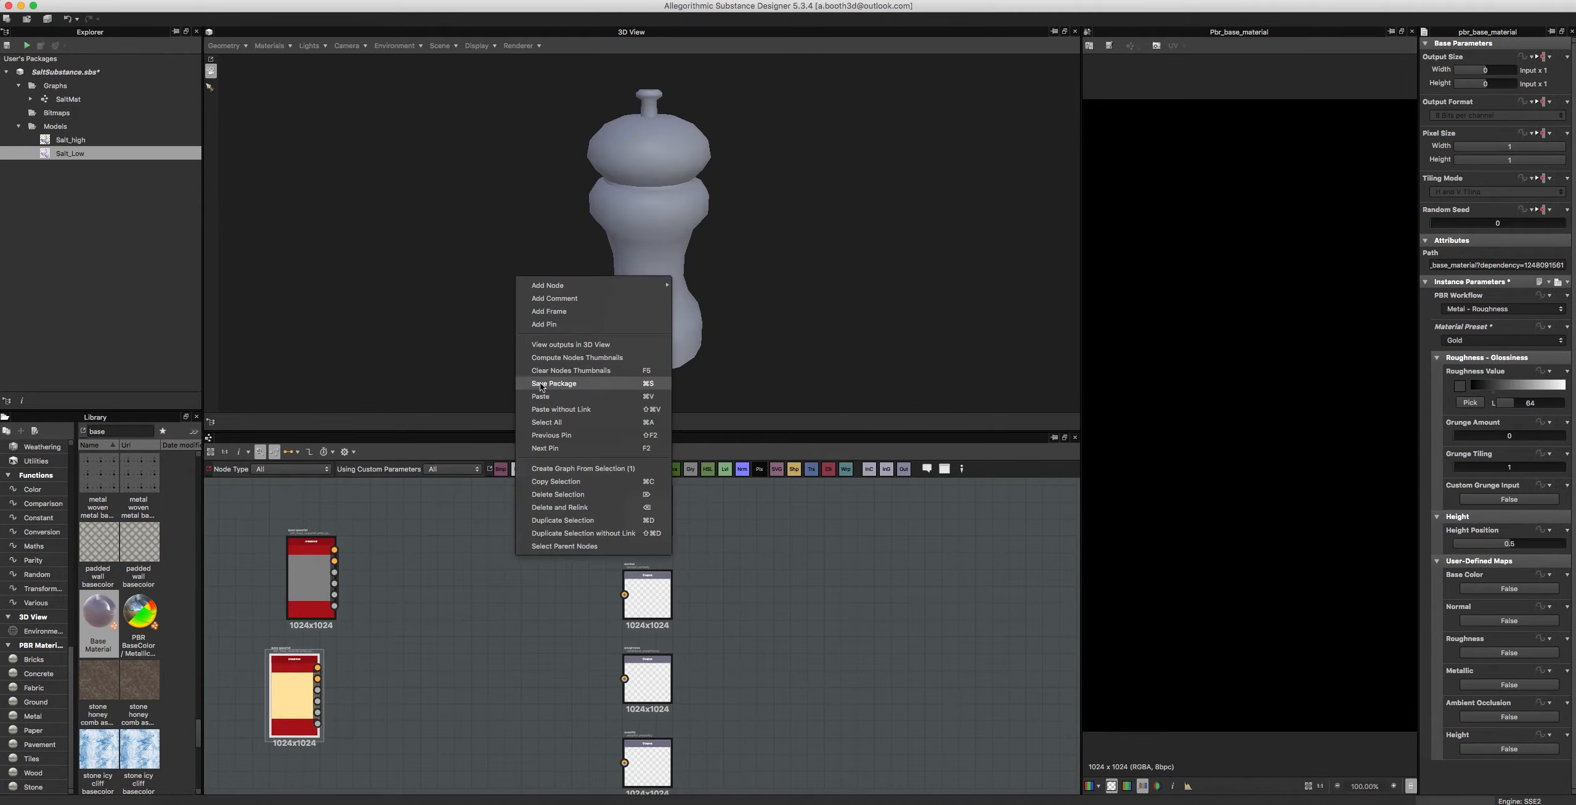
{"action": "left_click", "coordinate": [480, 637]}
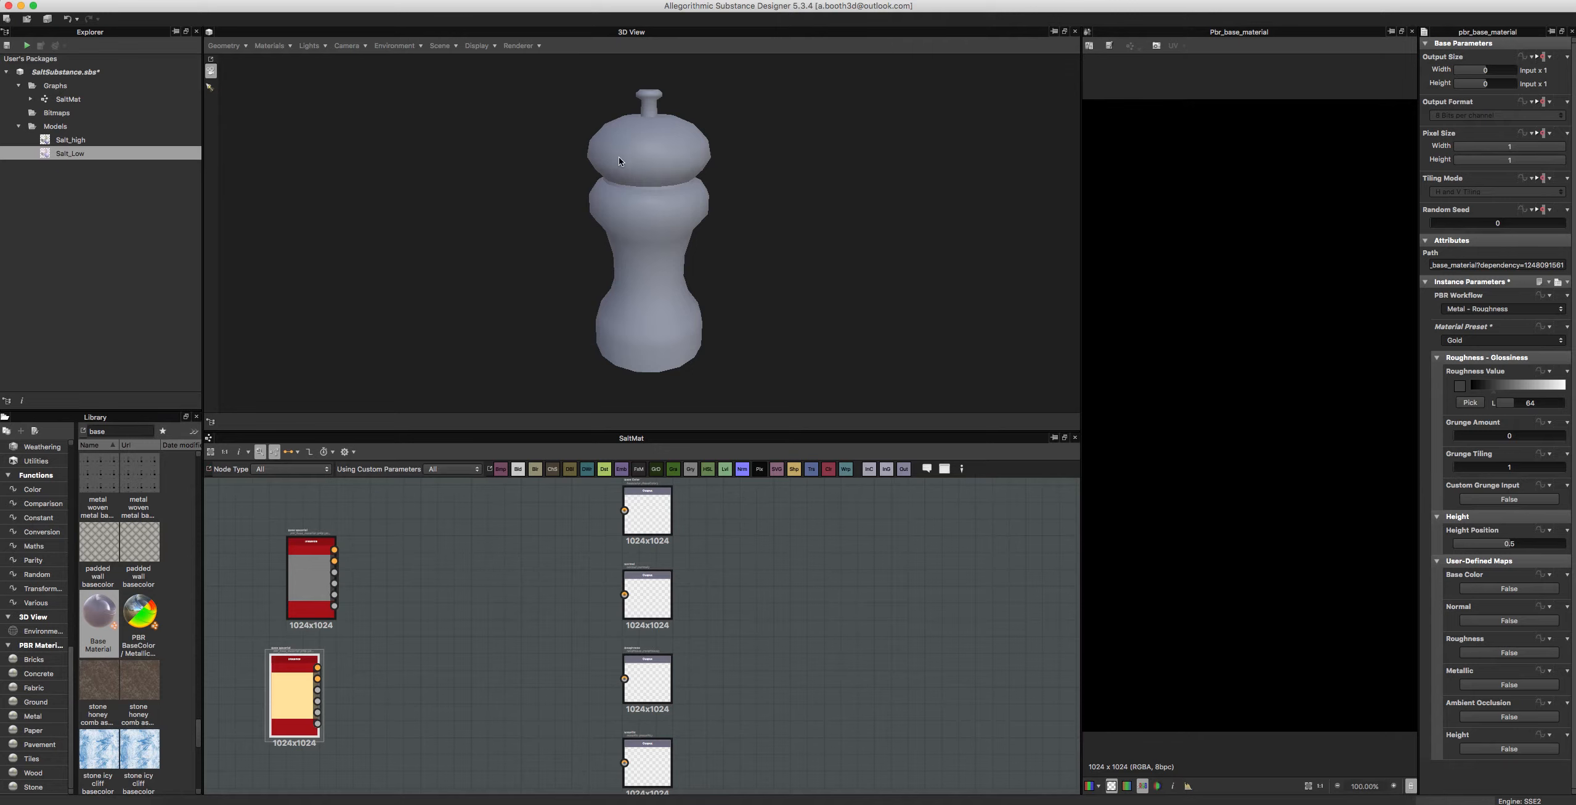
{"action": "right_click", "coordinate": [517, 632]}
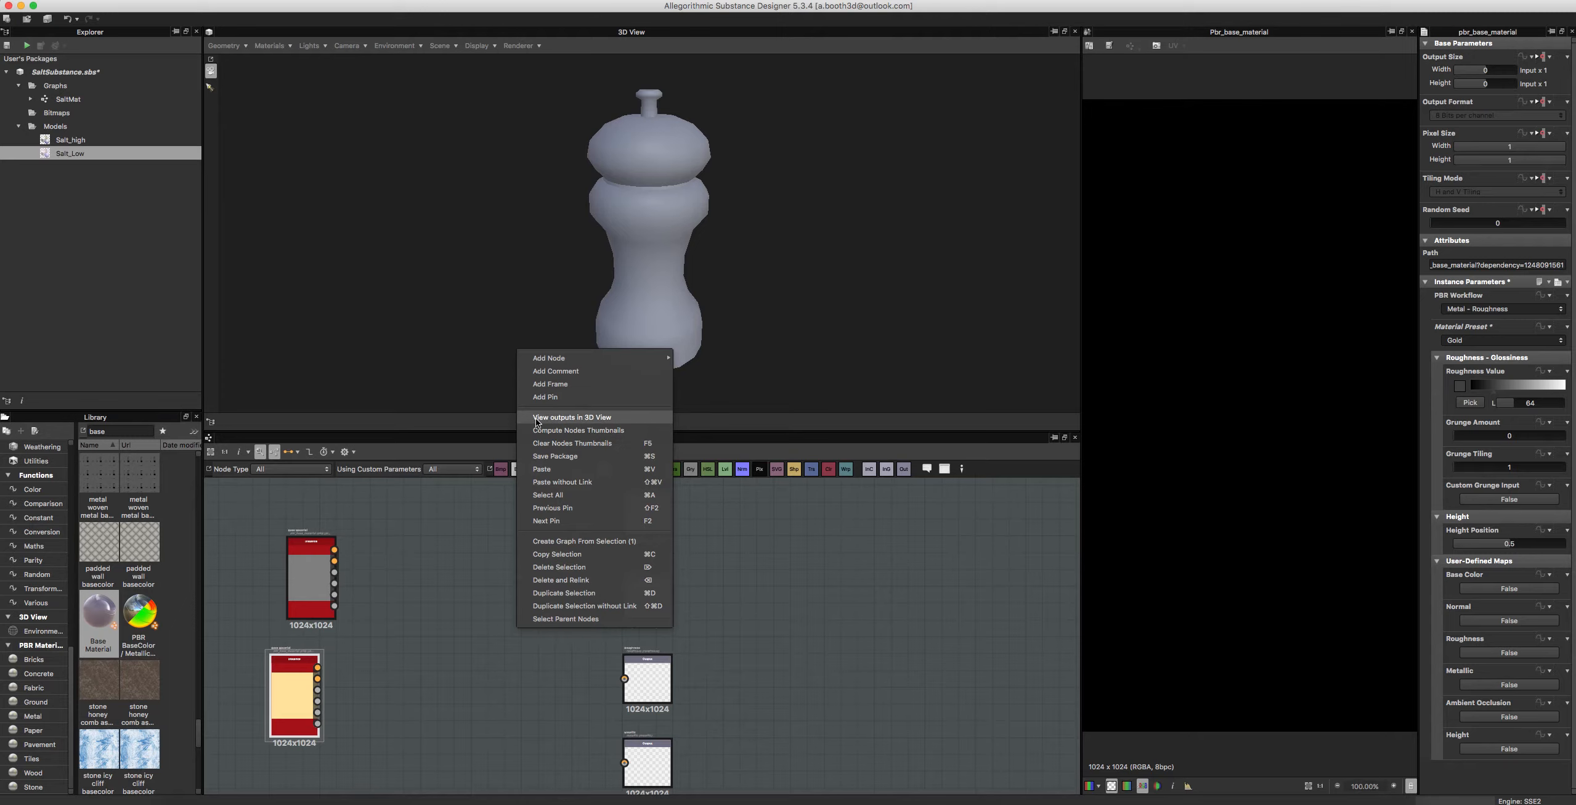
{"action": "left_click", "coordinate": [536, 419]}
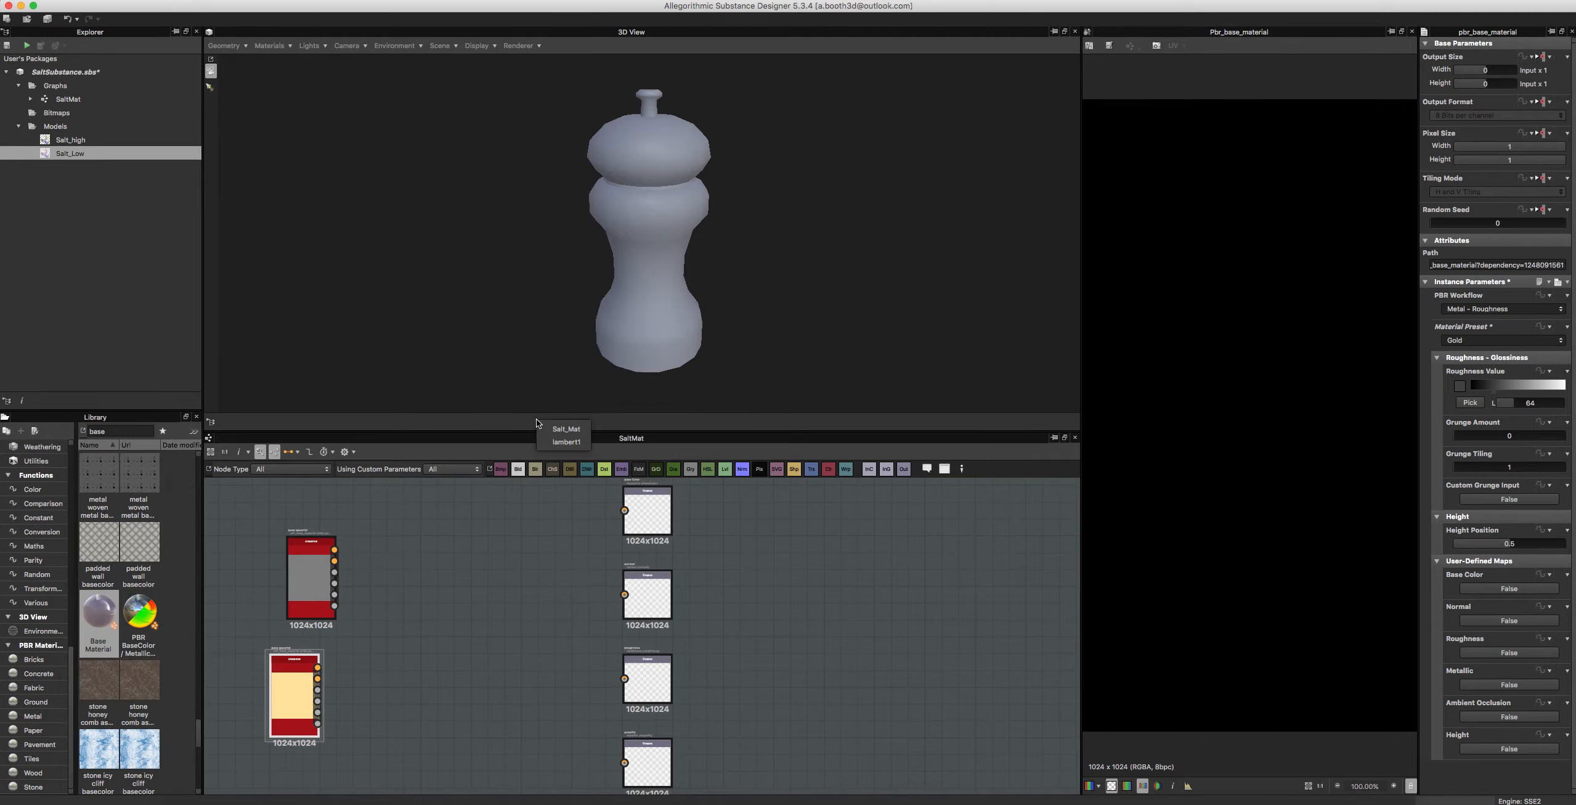
{"action": "left_click", "coordinate": [552, 442]}
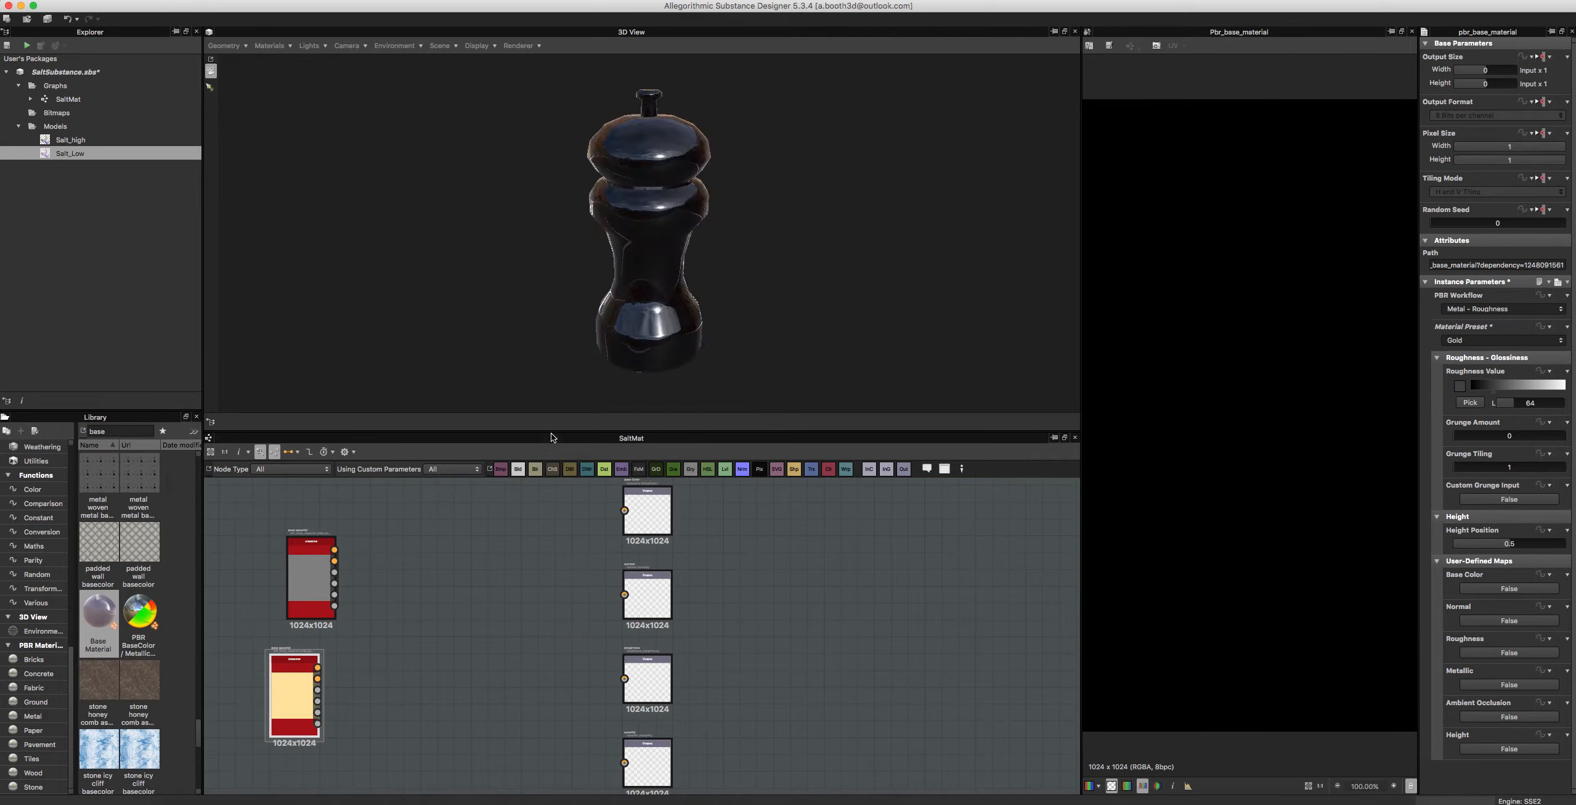
{"action": "left_click_drag", "start_coordinate": [516, 307], "coordinate": [537, 263]}
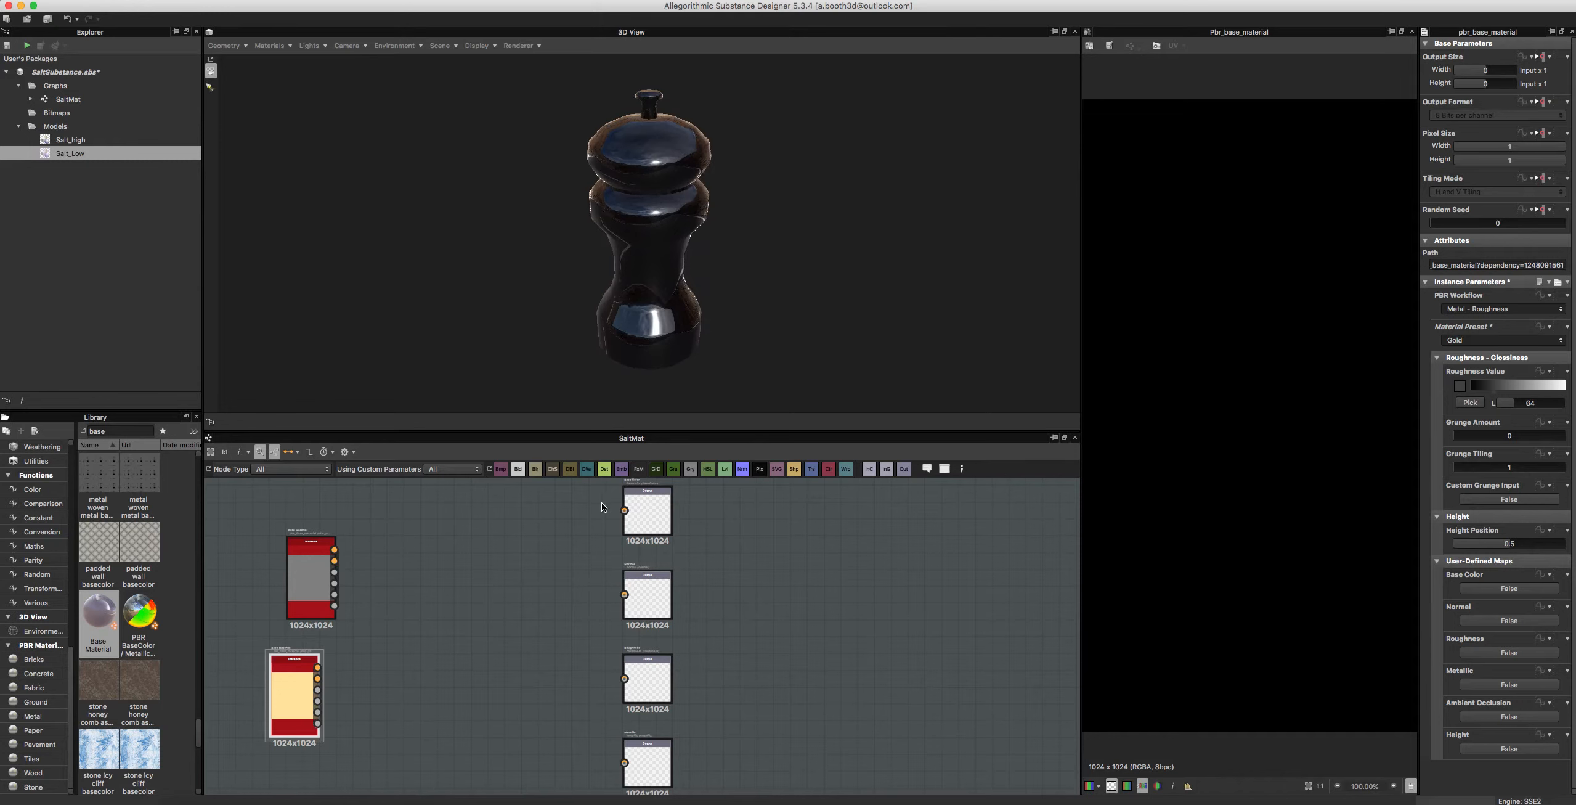
Step: Examine the Base Color, Normal, Roughness and remaining output nodes, showing the Roughness output in the 2D view
{"action": "scroll", "coordinate": [647, 521], "scroll_direction": "up", "scroll_amount": 2}
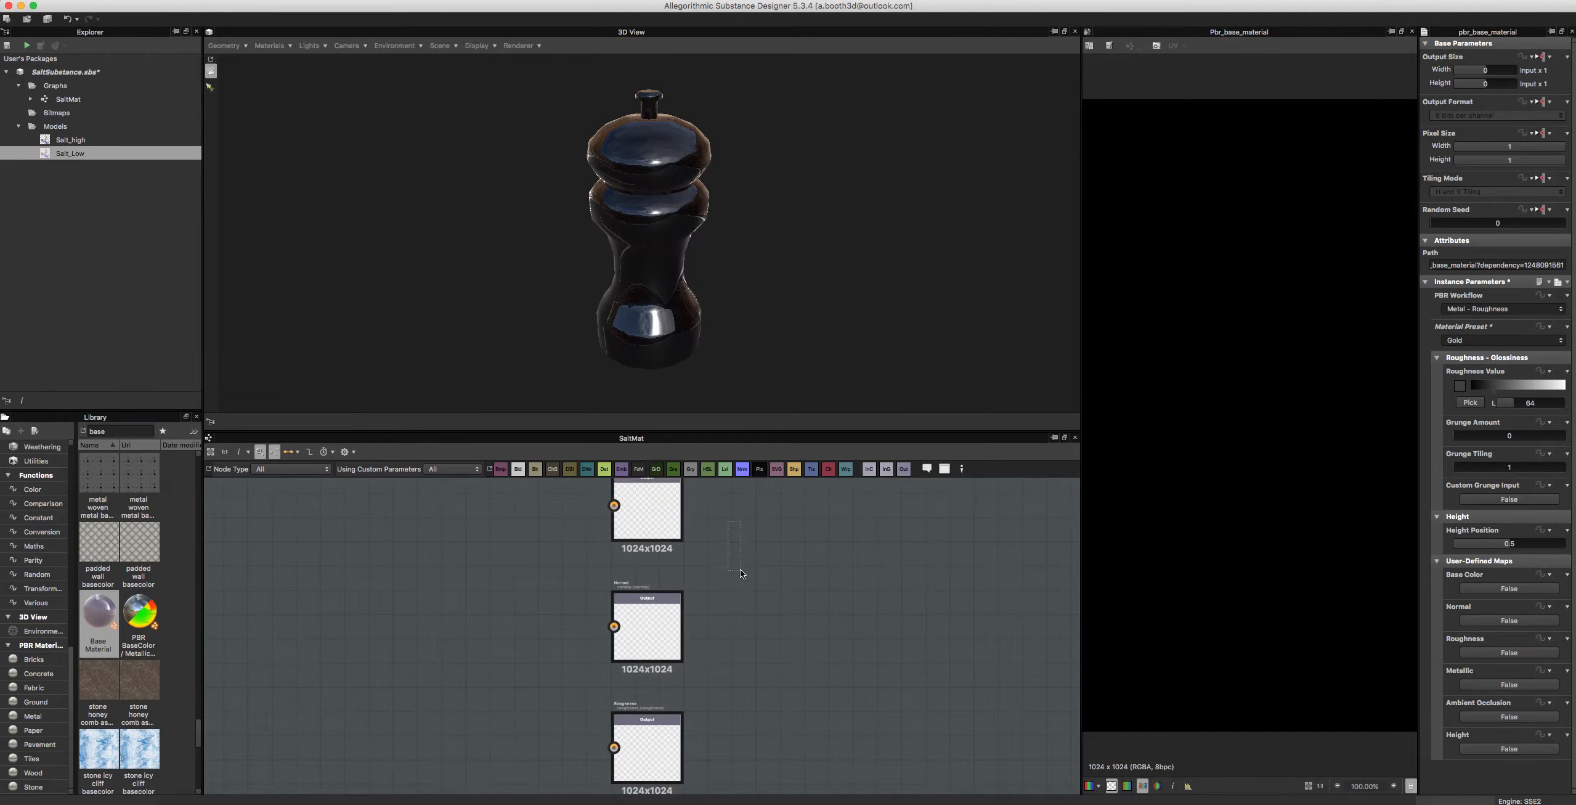
{"action": "left_click", "coordinate": [652, 526]}
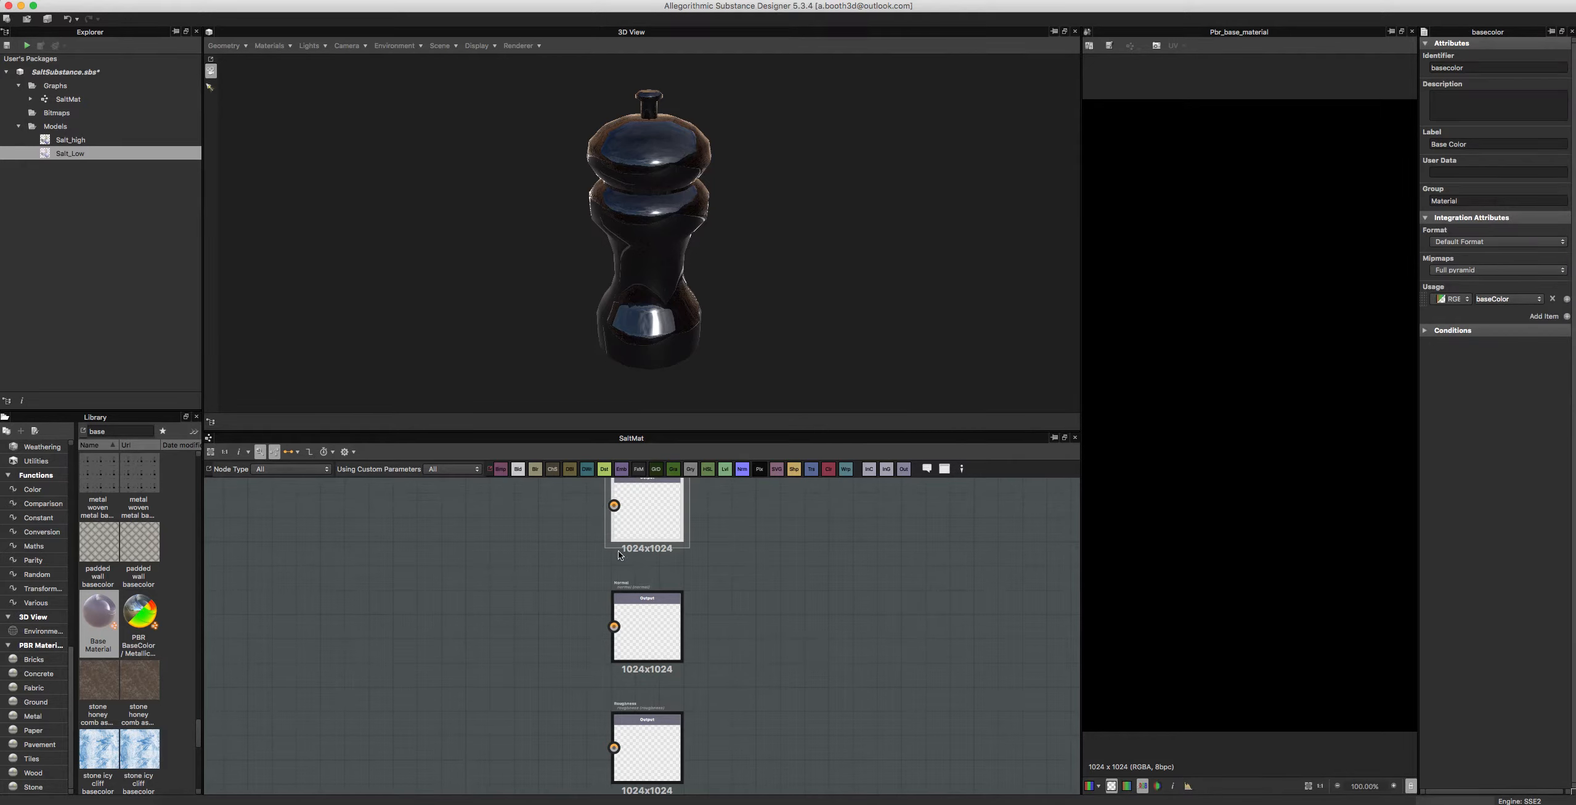
{"action": "scroll", "coordinate": [596, 638], "scroll_direction": "down", "scroll_amount": 2}
{"action": "left_click", "coordinate": [631, 628]}
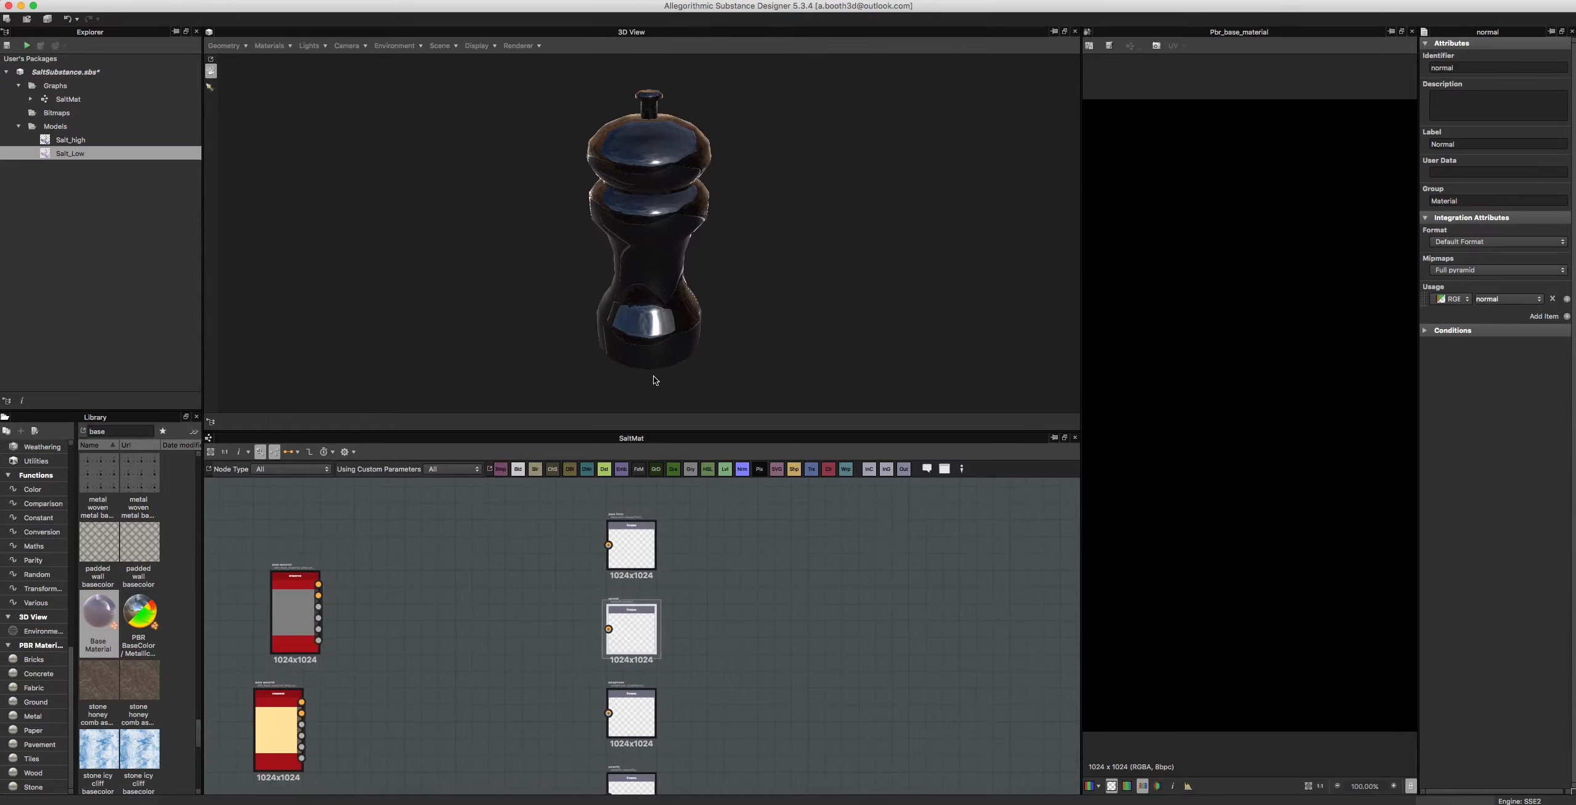
{"action": "scroll", "coordinate": [601, 739], "scroll_direction": "up", "scroll_amount": 4}
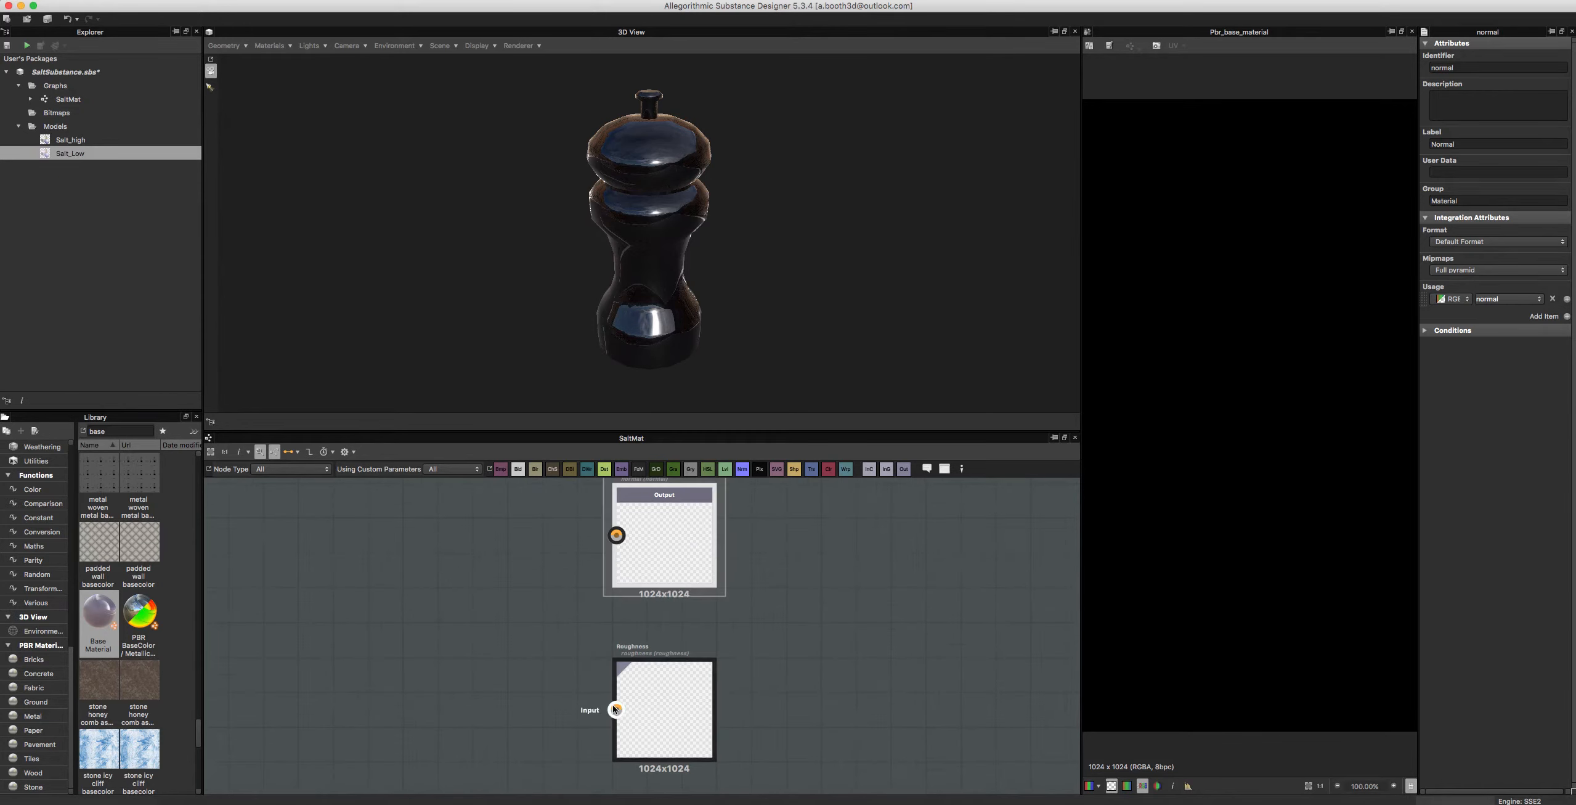
{"action": "double_click", "coordinate": [660, 715]}
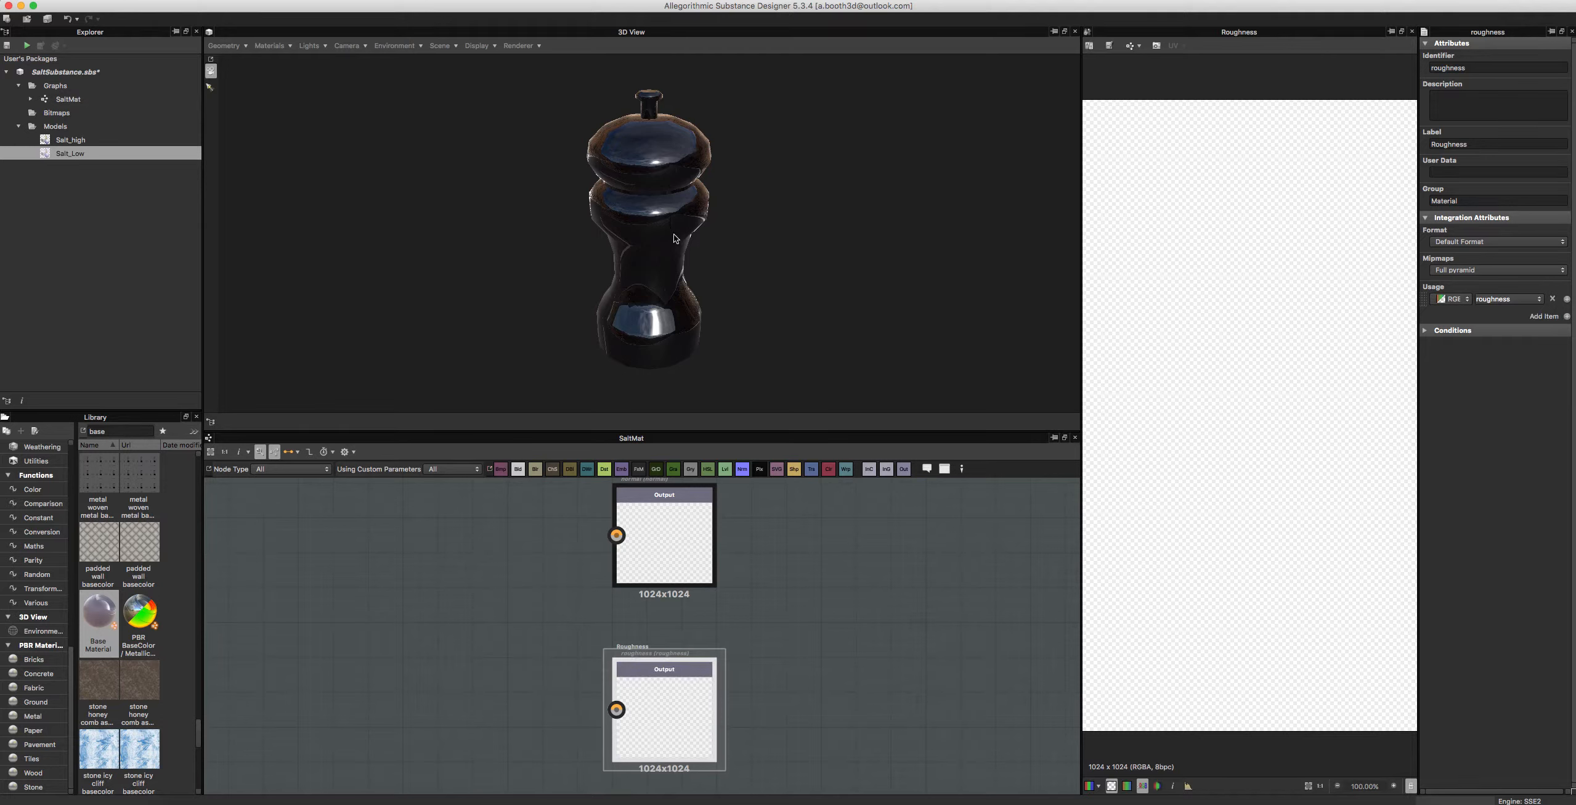
{"action": "scroll", "coordinate": [674, 306], "scroll_direction": "down", "scroll_amount": 2}
{"action": "scroll", "coordinate": [475, 751], "scroll_direction": "down", "scroll_amount": 5}
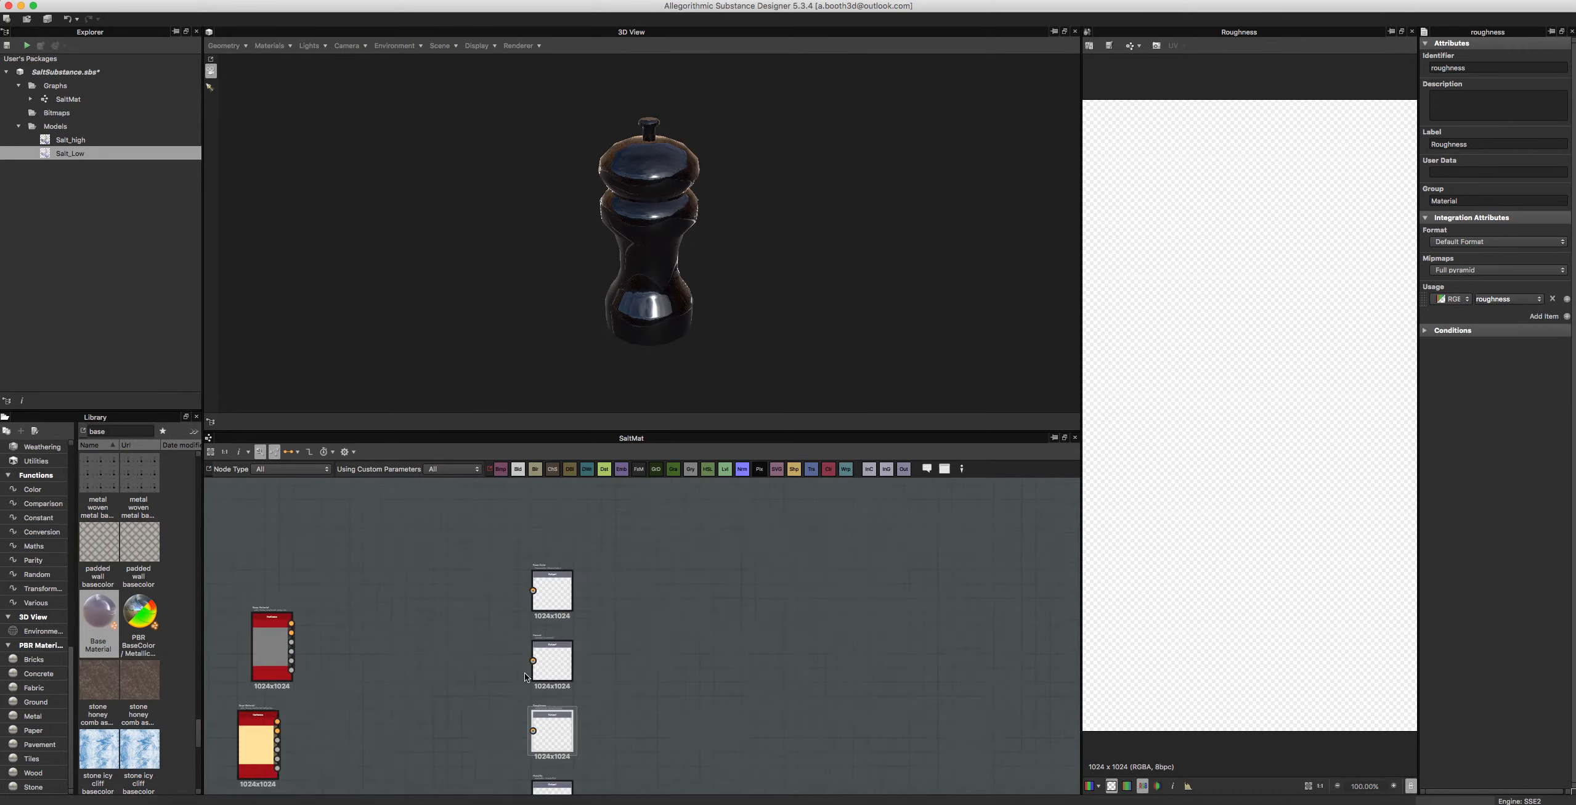
{"action": "scroll", "coordinate": [521, 673], "scroll_direction": "up", "scroll_amount": 3}
{"action": "middle_click_drag", "start_coordinate": [506, 628], "coordinate": [555, 482]}
{"action": "middle_click_drag", "start_coordinate": [509, 715], "coordinate": [515, 626]}
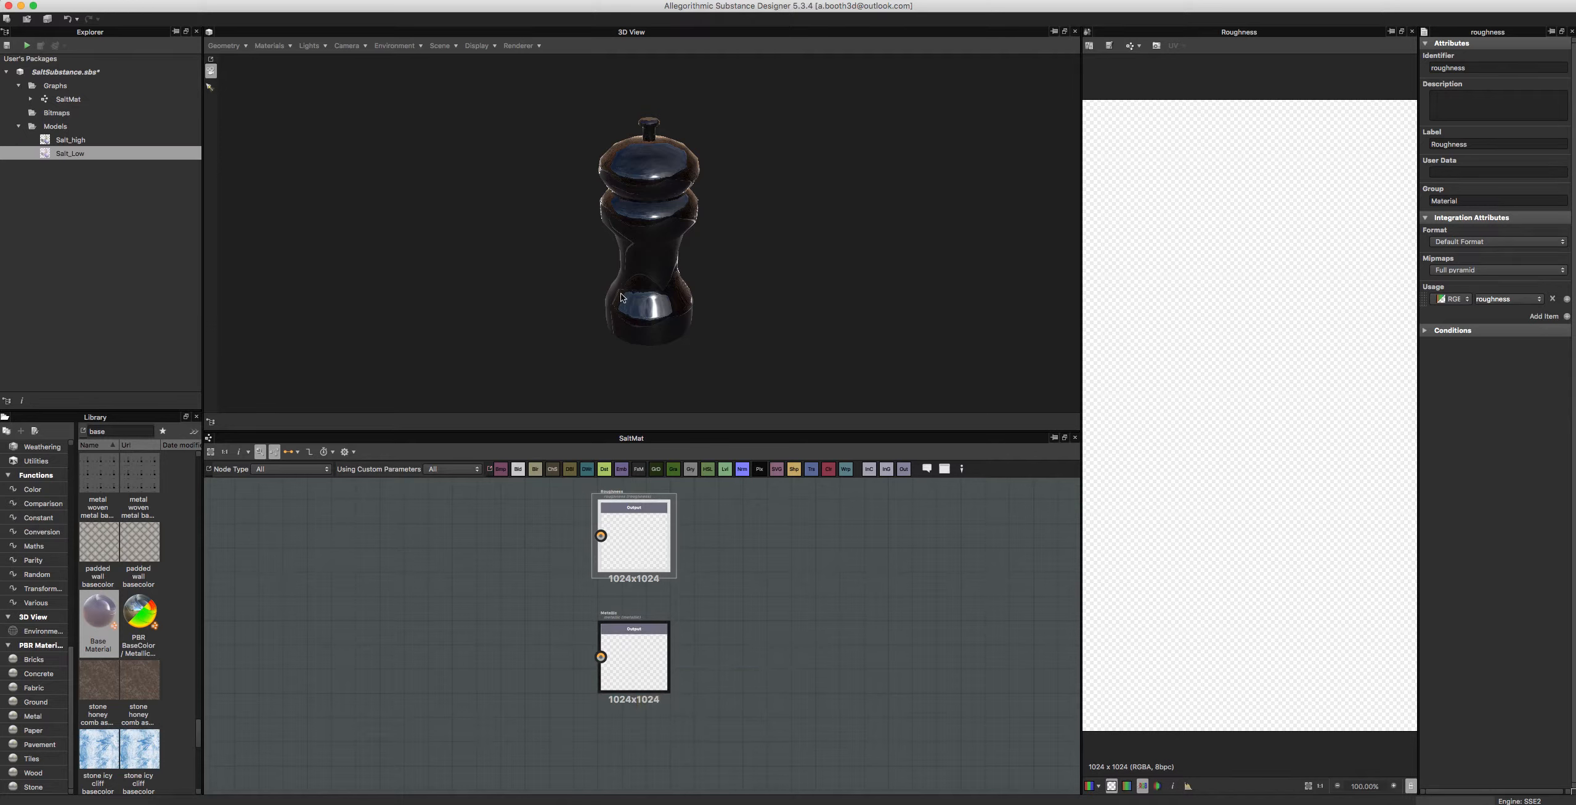
{"action": "scroll", "coordinate": [446, 561], "scroll_direction": "down", "scroll_amount": 5}
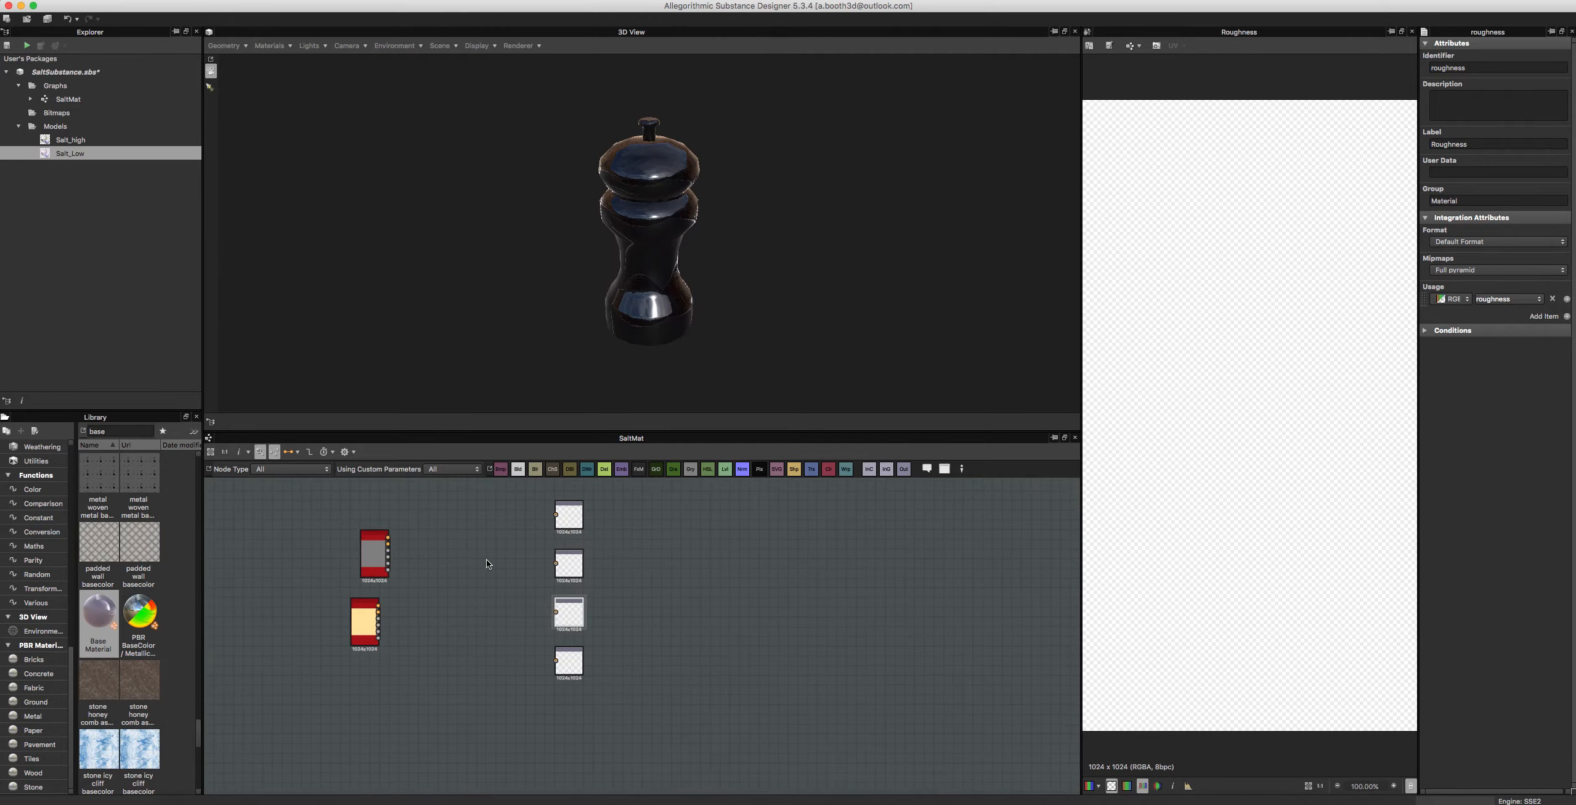
{"action": "scroll", "coordinate": [399, 604], "scroll_direction": "up", "scroll_amount": 2}
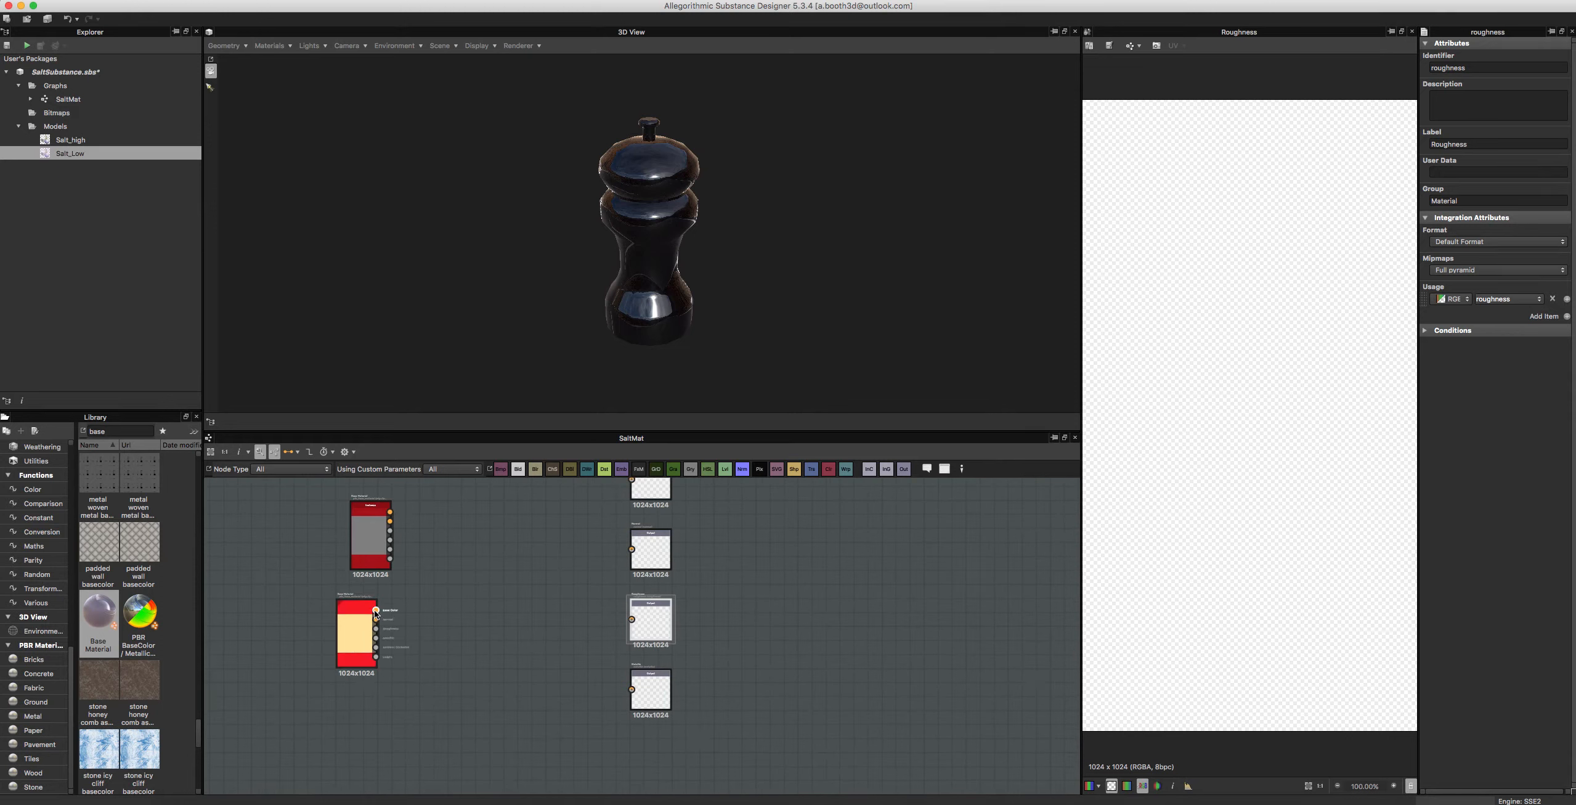
Step: Switch the graph to material link mode and try linking all of the gold Base Material's outputs to the output nodes at once
{"action": "left_click_drag", "start_coordinate": [376, 613], "coordinate": [473, 618]}
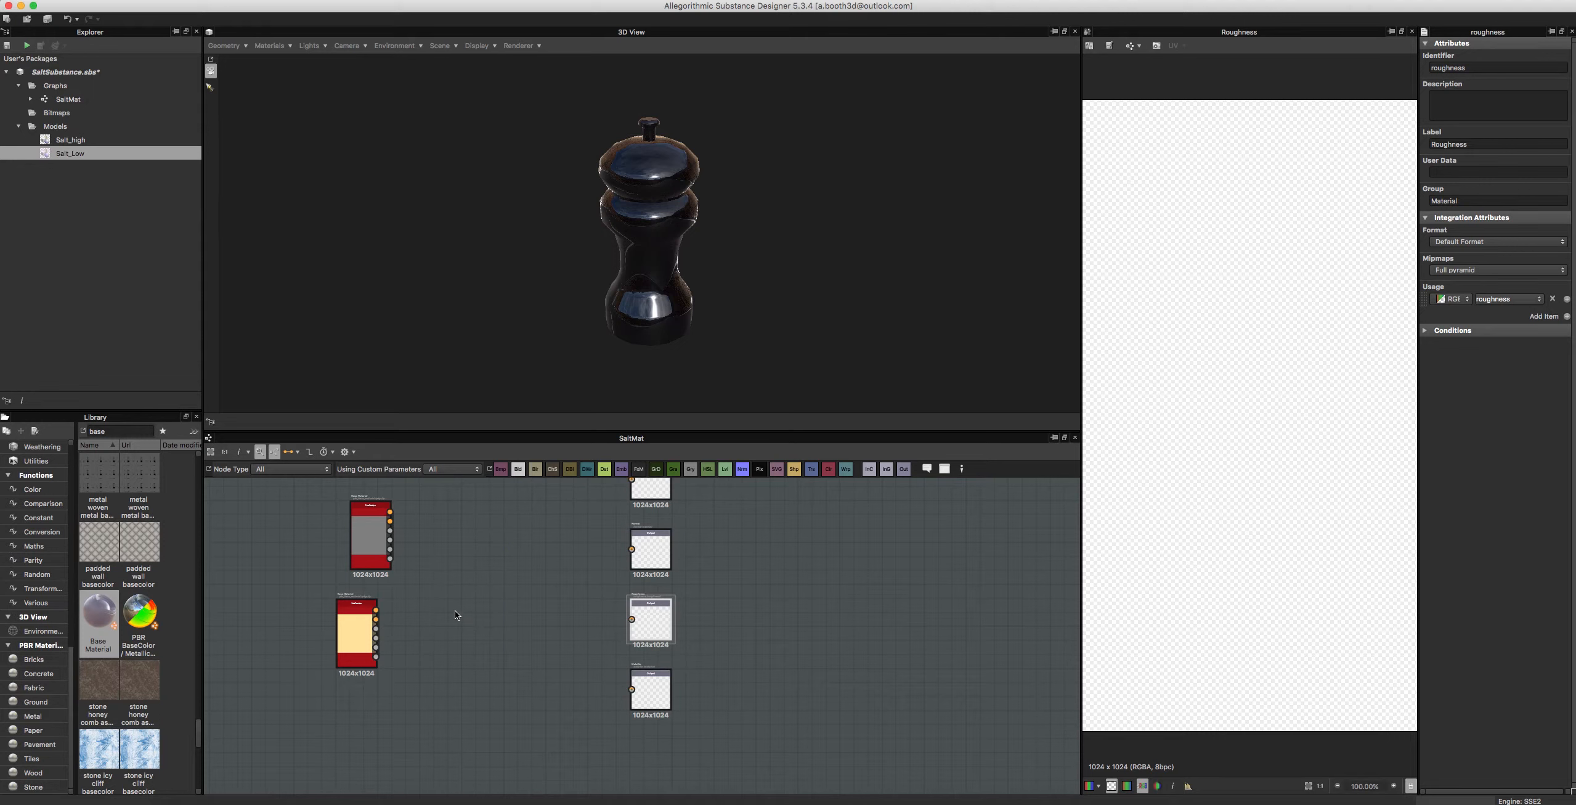
{"action": "left_click_drag", "start_coordinate": [377, 612], "coordinate": [455, 620]}
{"action": "key", "text": "2"}
{"action": "left_click_drag", "start_coordinate": [375, 610], "coordinate": [638, 490]}
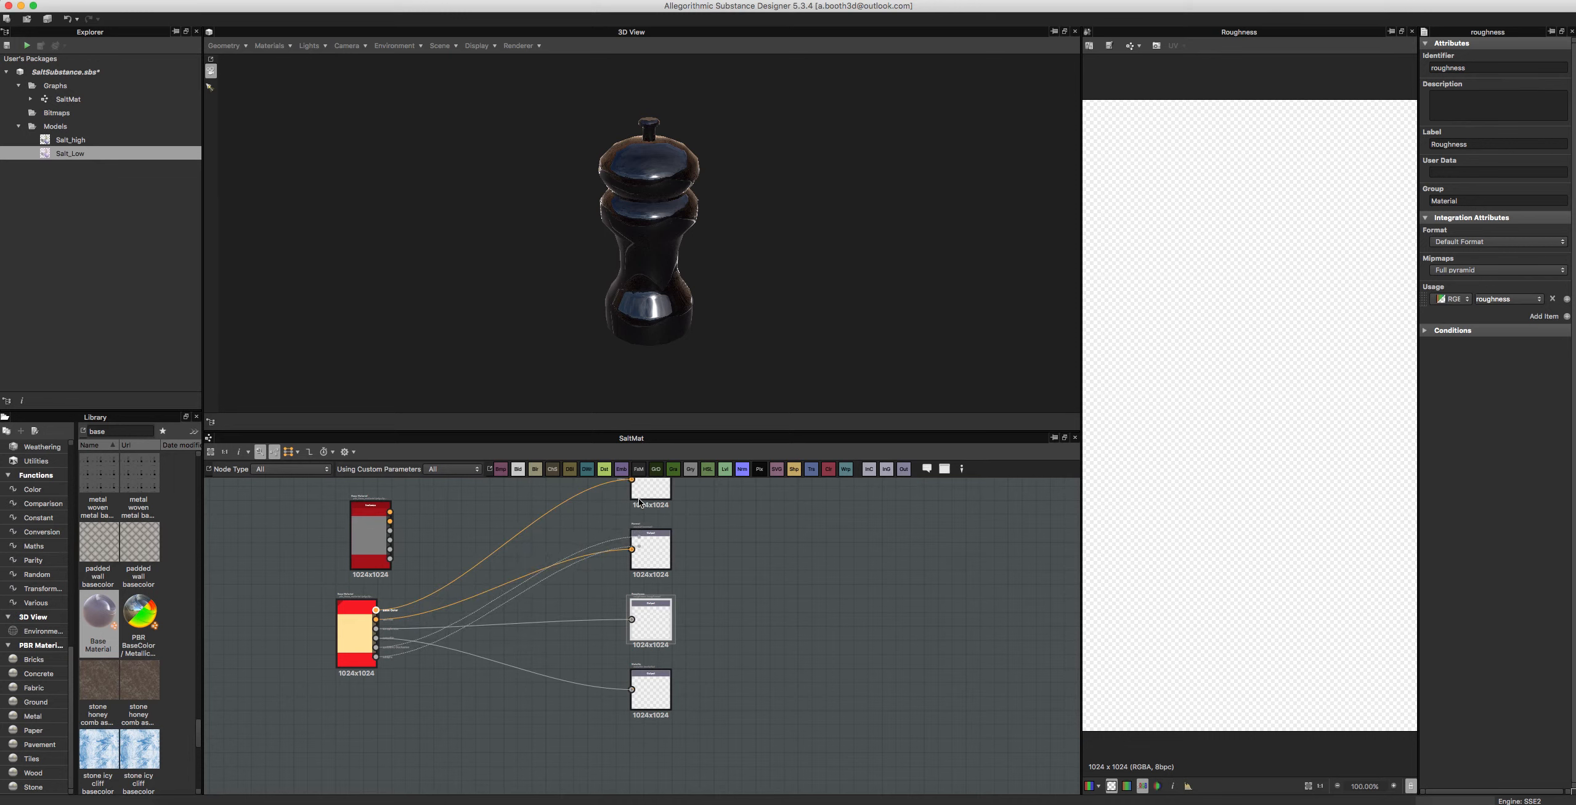
{"action": "left_click_drag", "start_coordinate": [639, 500], "coordinate": [361, 745]}
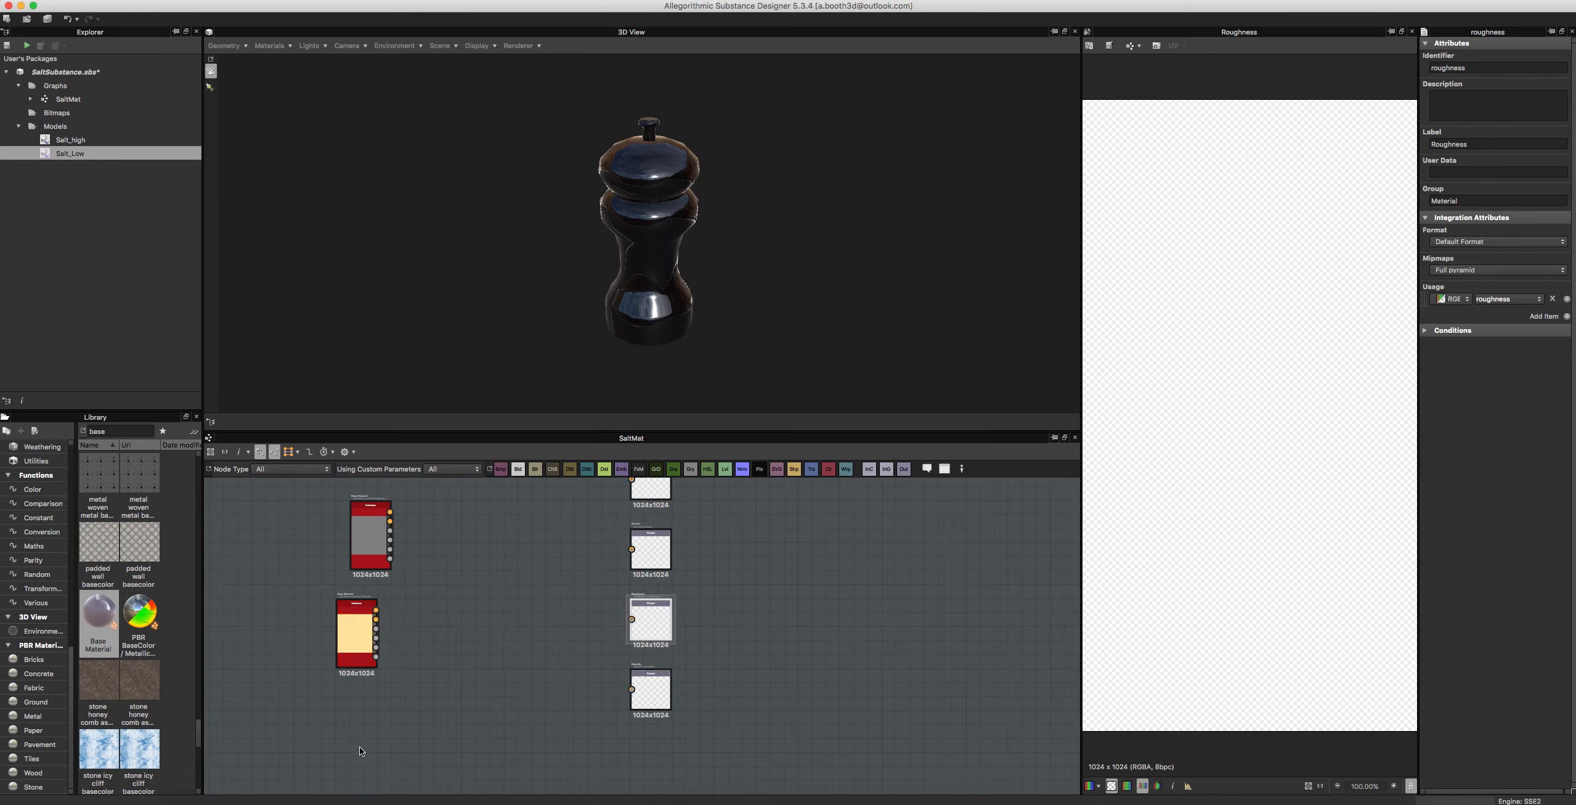
Step: Try linking the gold Base Material node in compact material link mode, and return the graph to material link mode
{"action": "key", "text": "3"}
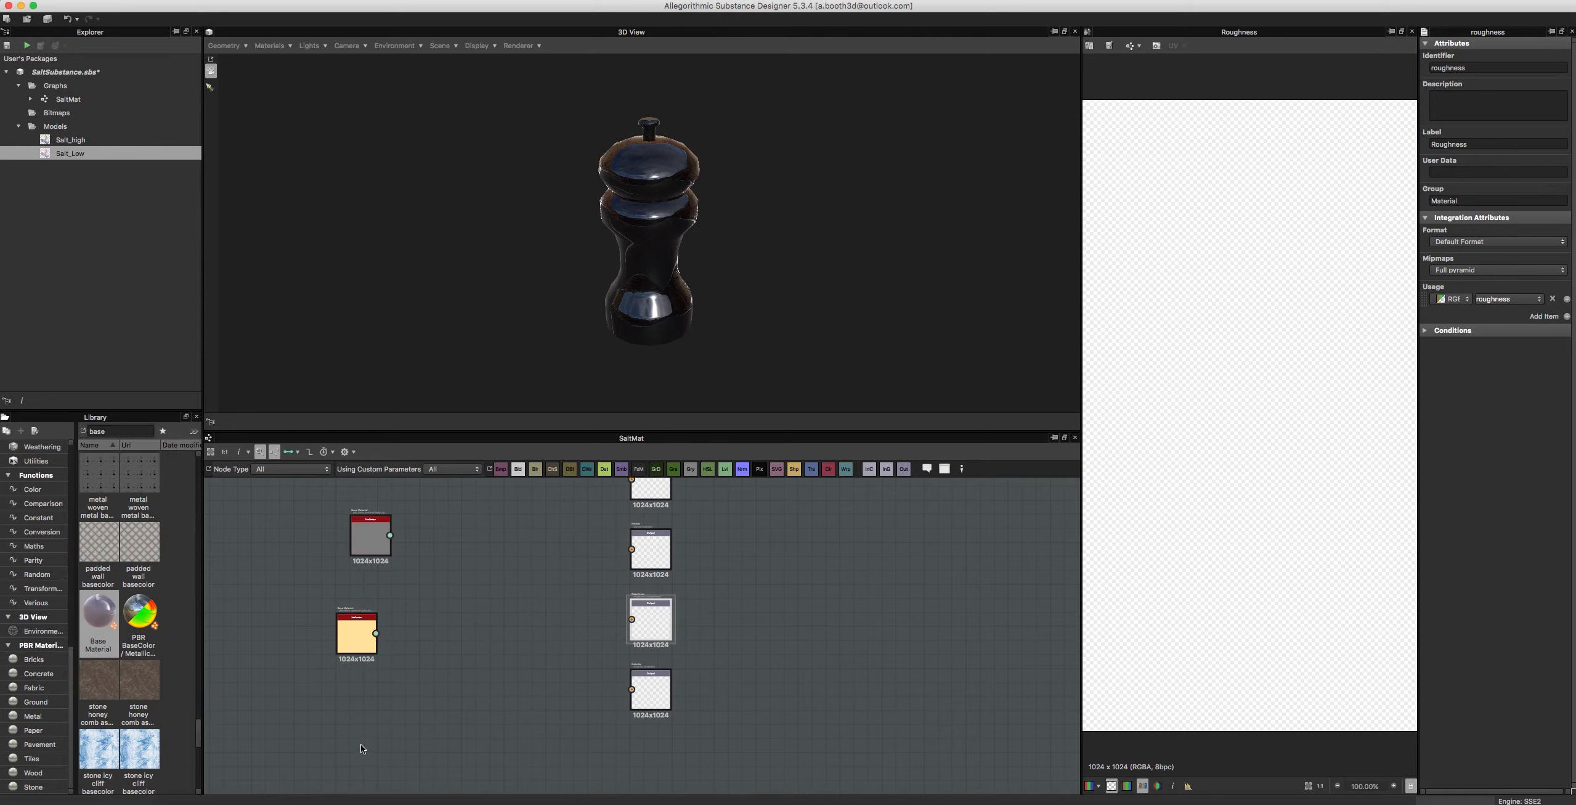
{"action": "left_click", "coordinate": [377, 635]}
{"action": "right_click", "coordinate": [533, 552]}
{"action": "key", "text": "Escape"}
{"action": "left_click", "coordinate": [633, 548]}
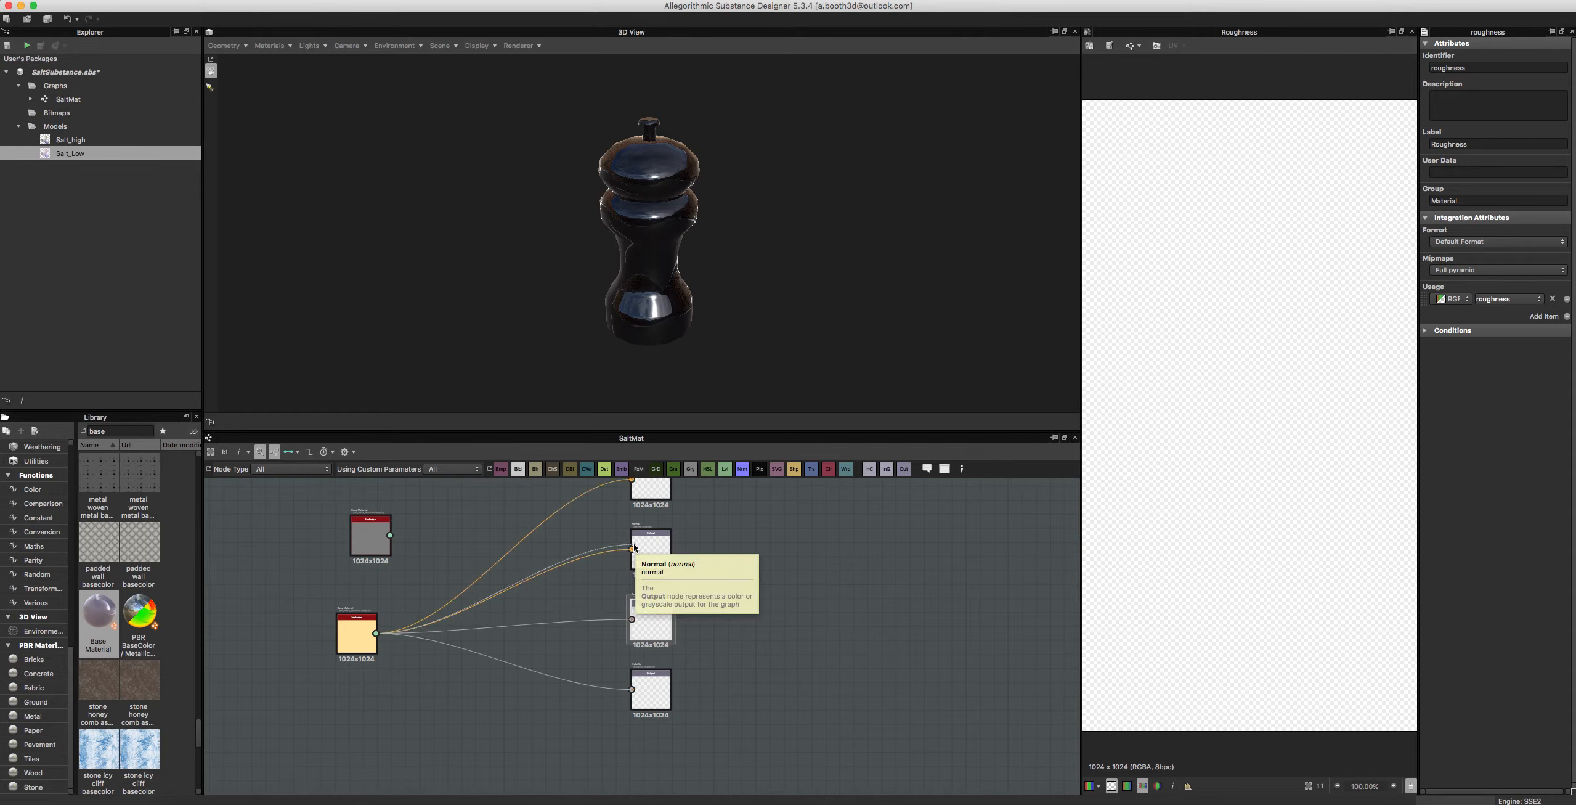
{"action": "right_click", "coordinate": [443, 696]}
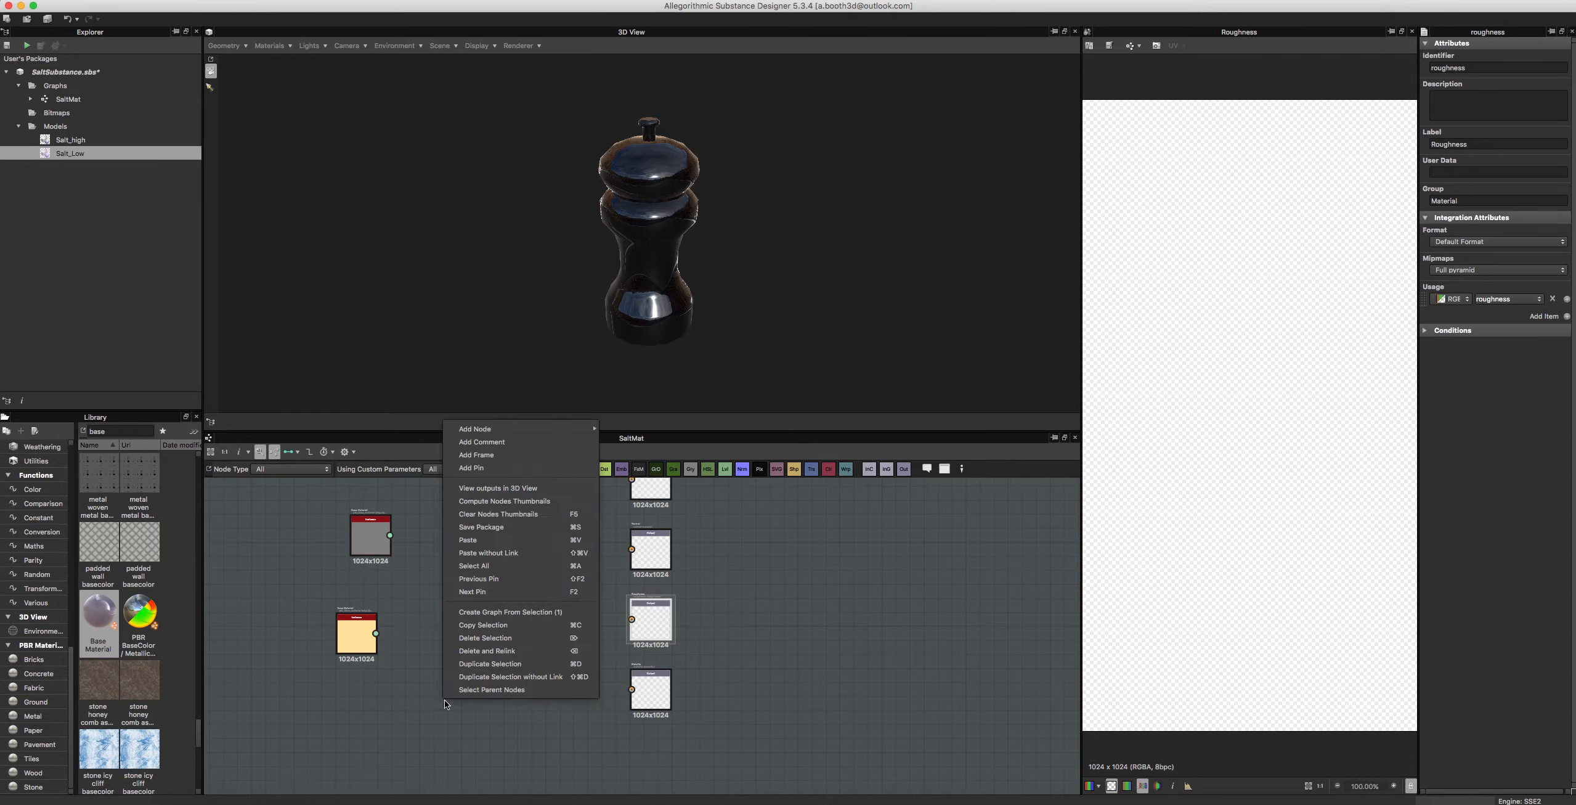
{"action": "left_click", "coordinate": [426, 691]}
{"action": "key", "text": "2"}
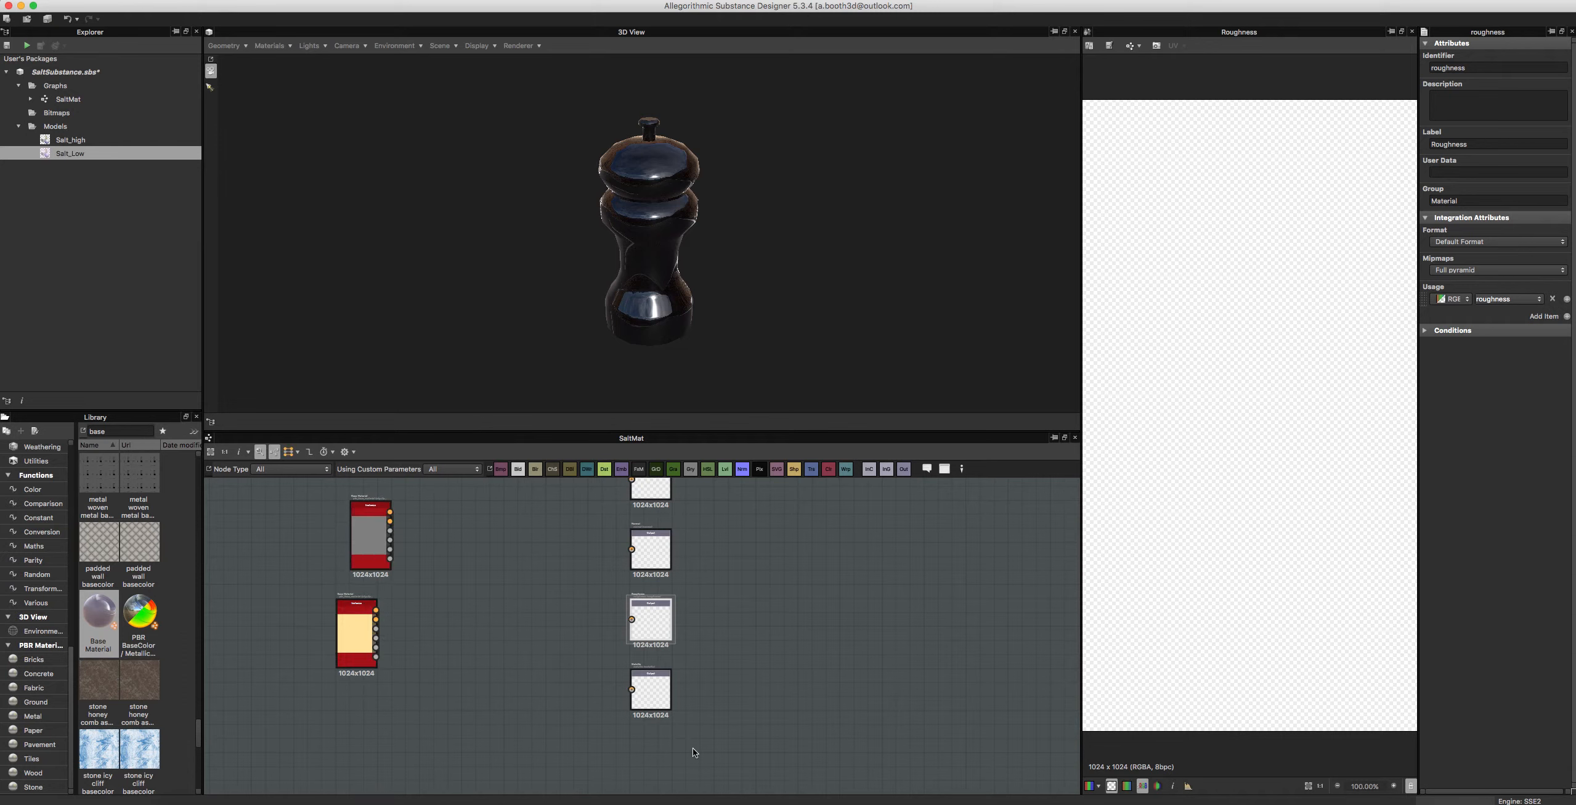
{"action": "mouse_move", "coordinate": [562, 675]}
{"action": "middle_mouse_down"}
{"action": "mouse_move", "coordinate": [555, 715]}
{"action": "mouse_move", "coordinate": [555, 655]}
{"action": "mouse_move", "coordinate": [534, 668]}
{"action": "middle_mouse_up"}
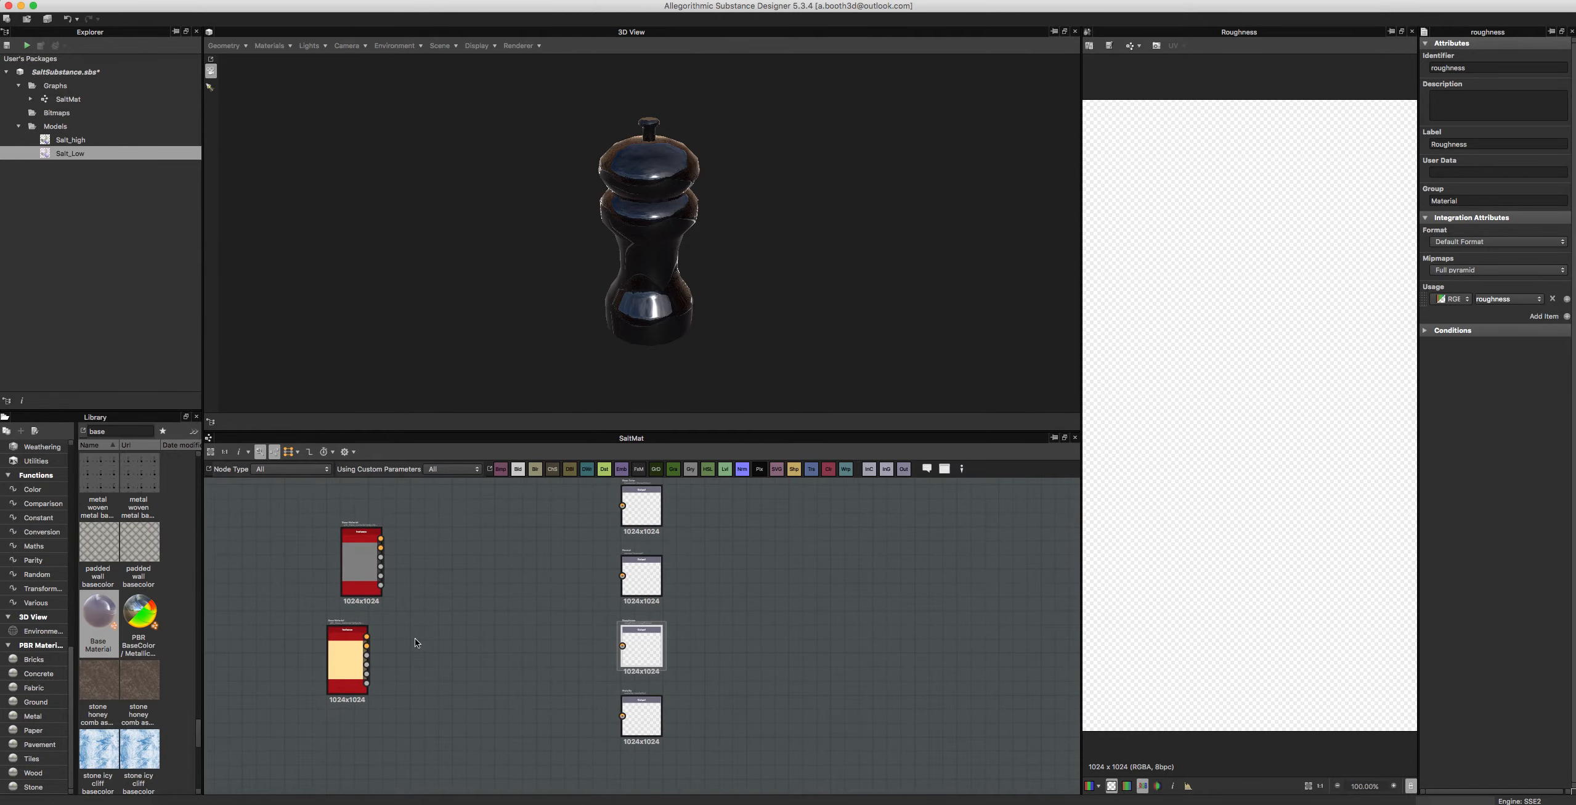
Step: Link all of the gold Base Material's outputs to the output nodes at once and inspect the gold on the salt shaker
{"action": "left_click_drag", "start_coordinate": [366, 636], "coordinate": [621, 508], "text": "shift"}
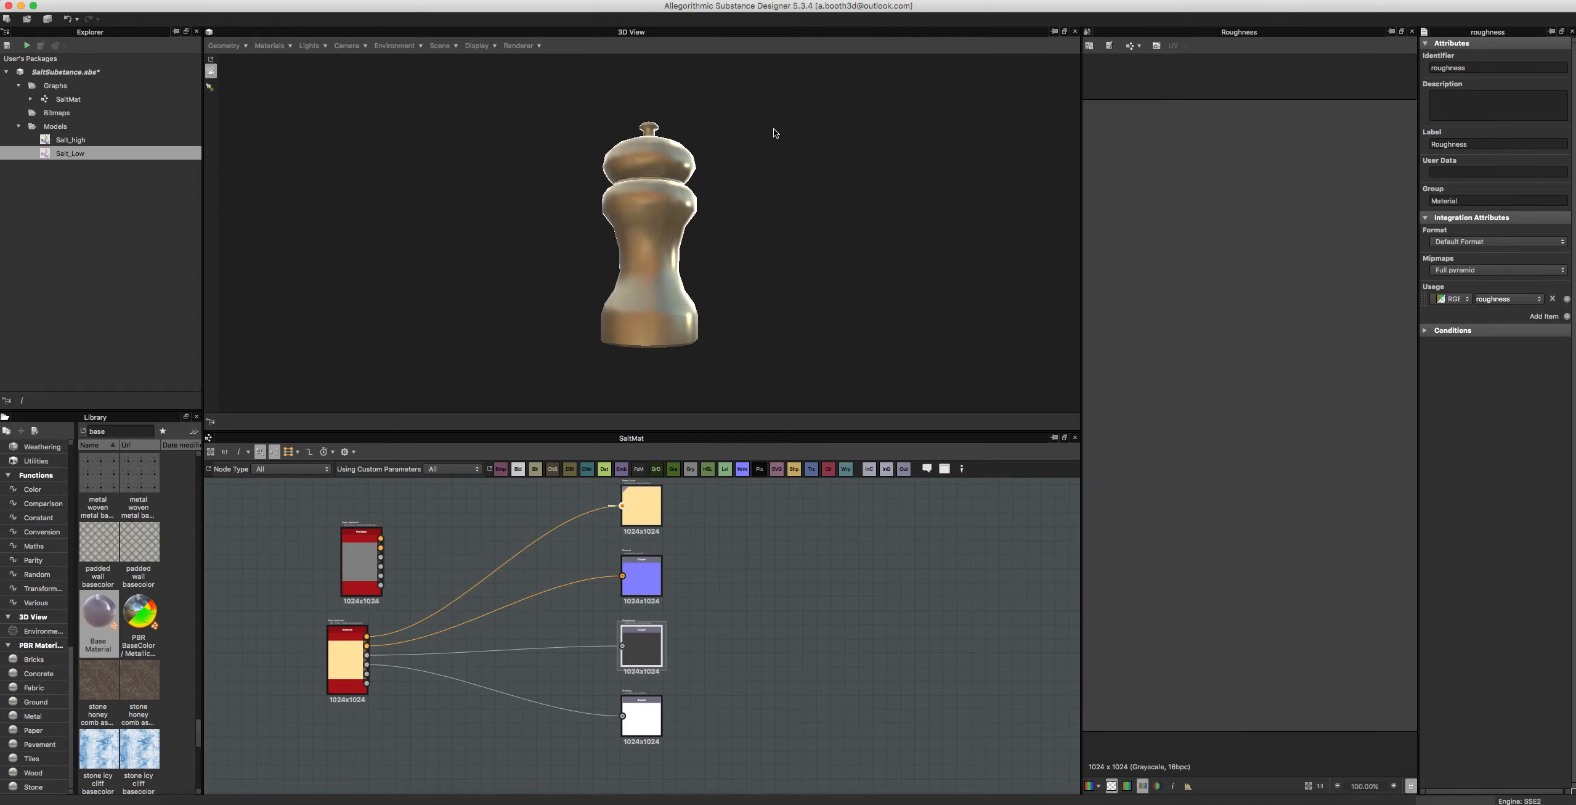
{"action": "left_click_drag", "start_coordinate": [775, 132], "coordinate": [557, 248]}
{"action": "scroll", "coordinate": [558, 248], "scroll_direction": "up", "scroll_amount": 5}
{"action": "left_click_drag", "start_coordinate": [680, 207], "coordinate": [693, 247]}
{"action": "scroll", "coordinate": [717, 266], "scroll_direction": "up", "scroll_amount": 3}
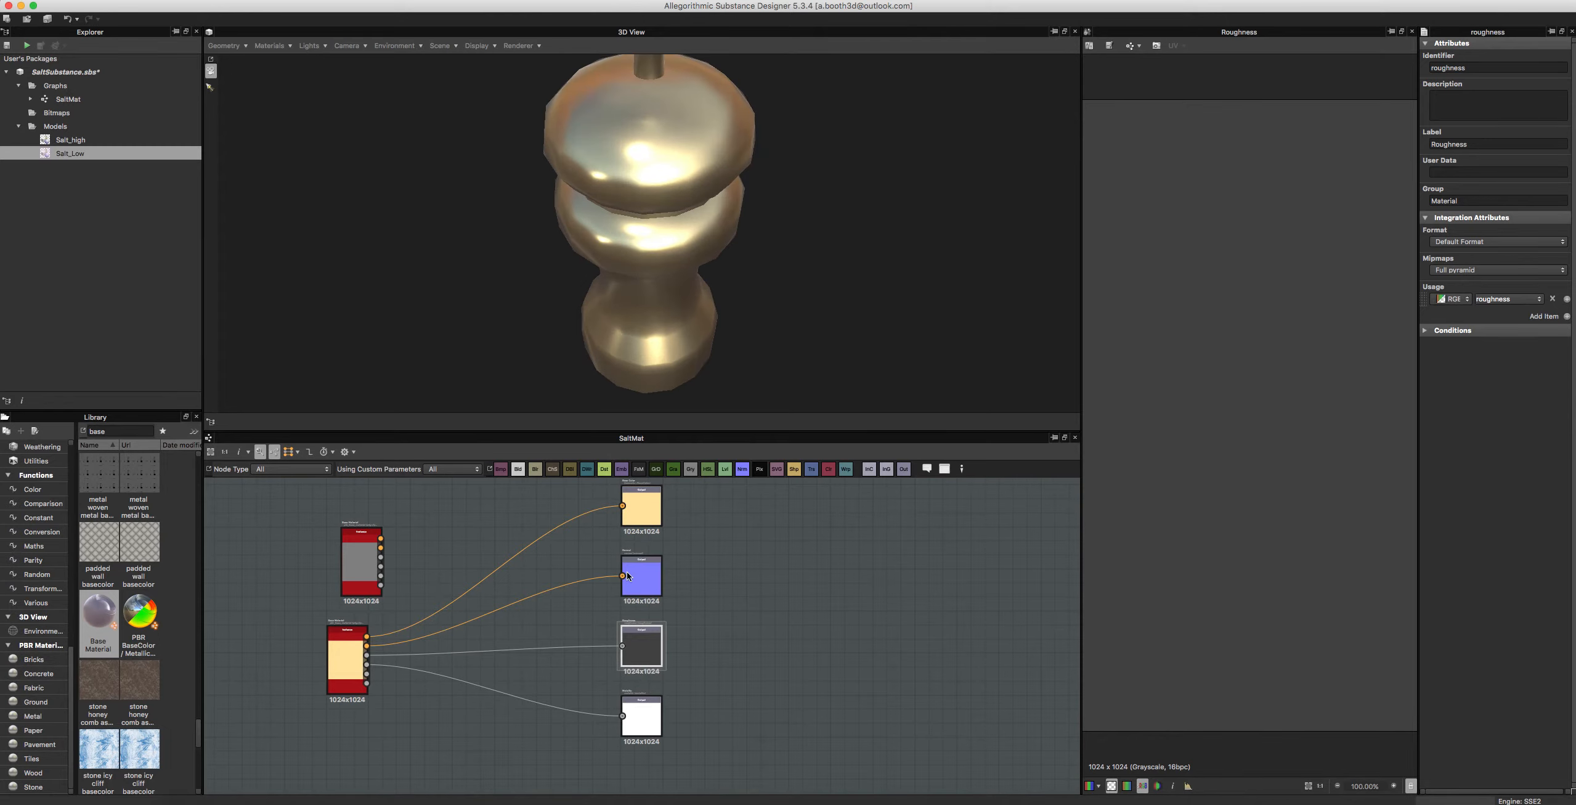
{"action": "scroll", "coordinate": [639, 645], "scroll_direction": "up", "scroll_amount": 3}
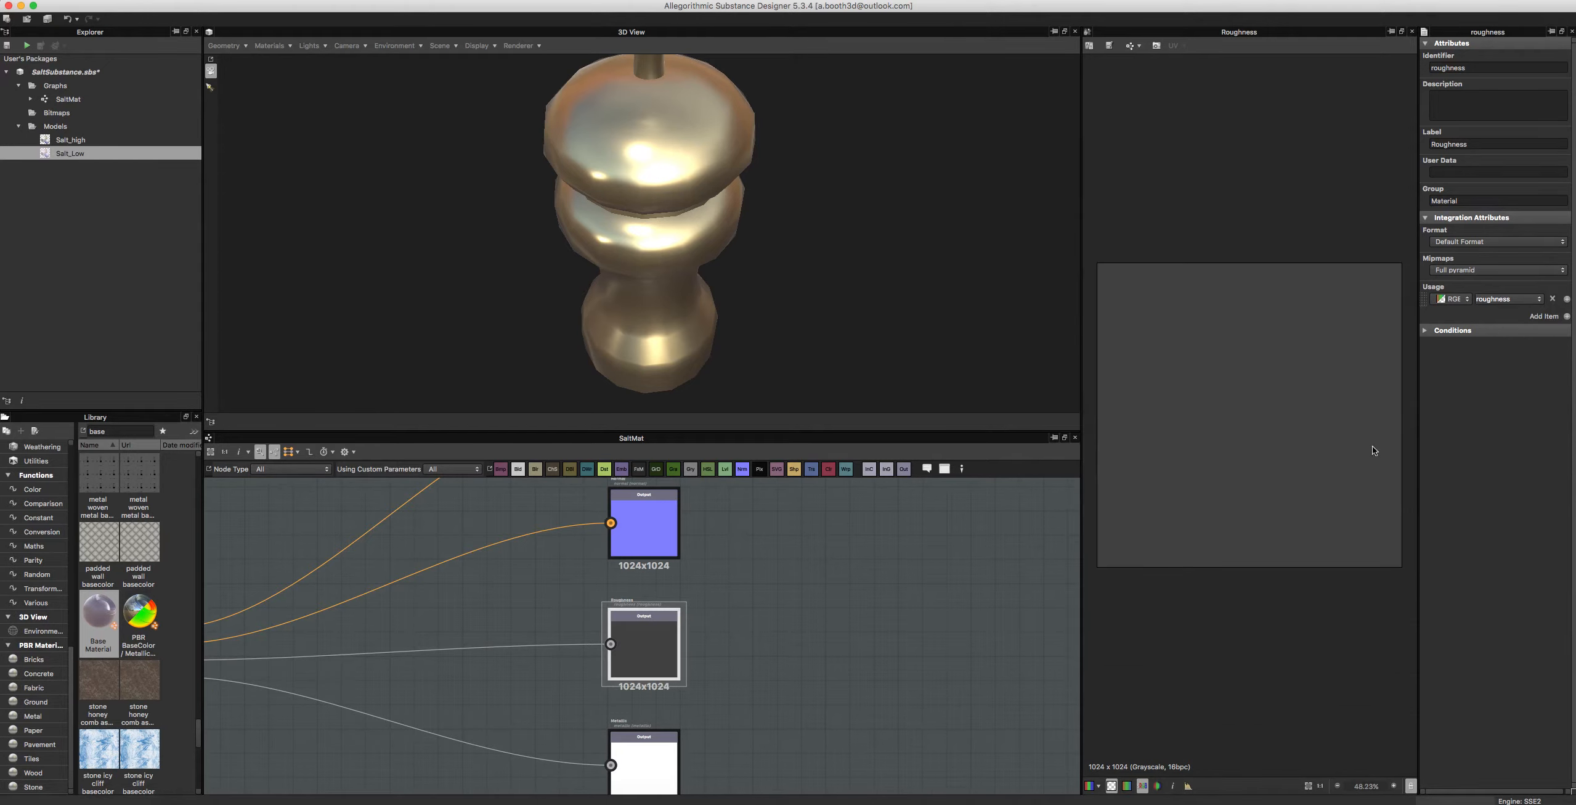
{"action": "left_click_drag", "start_coordinate": [595, 314], "coordinate": [708, 272]}
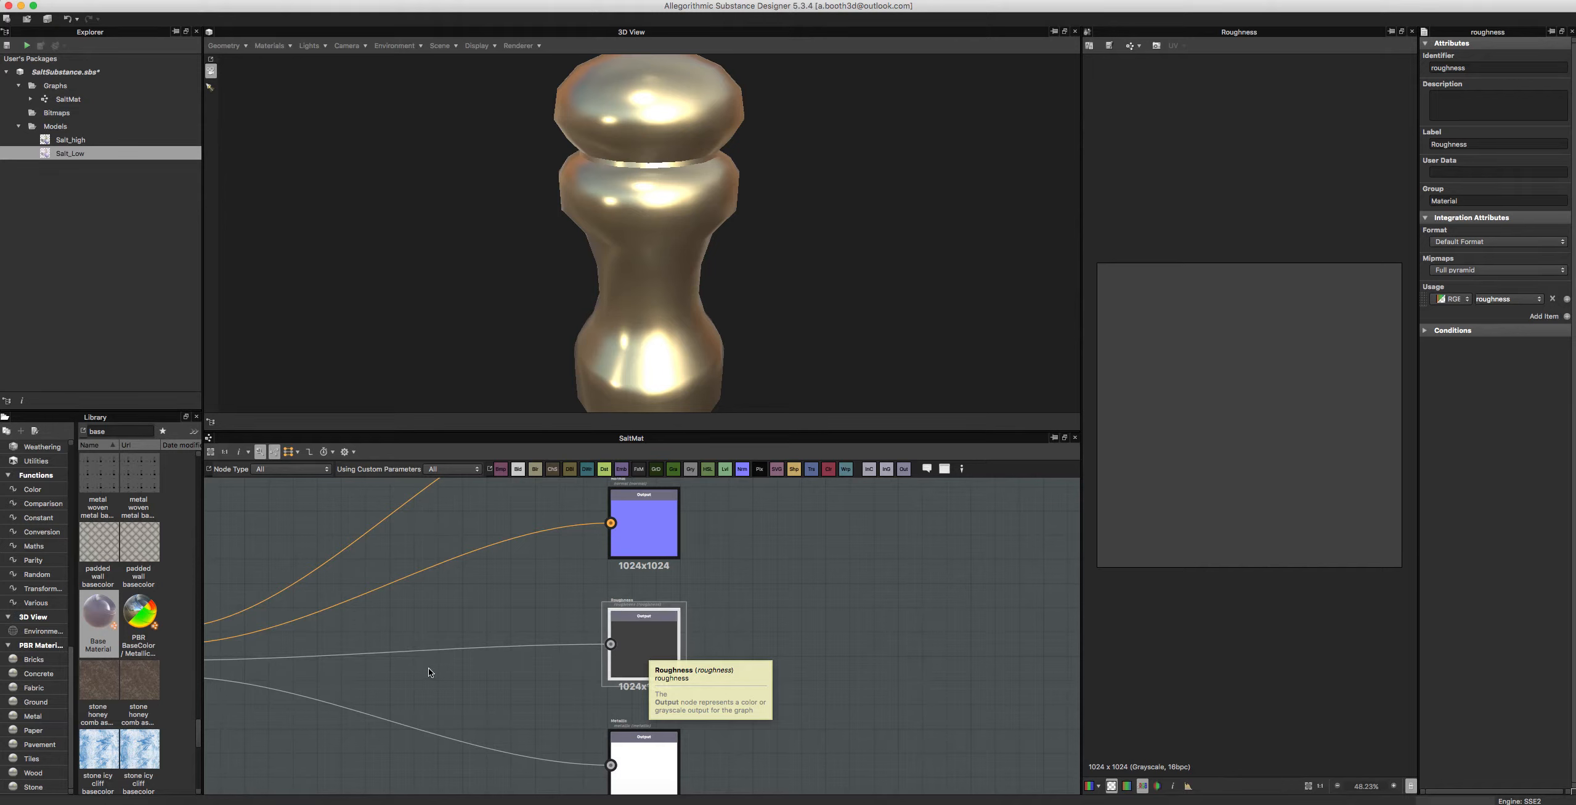
Step: Set the gold Base Material's grunge amount to 0.22 and check the finish on the shaker
{"action": "middle_click_drag", "start_coordinate": [503, 664], "coordinate": [746, 645]}
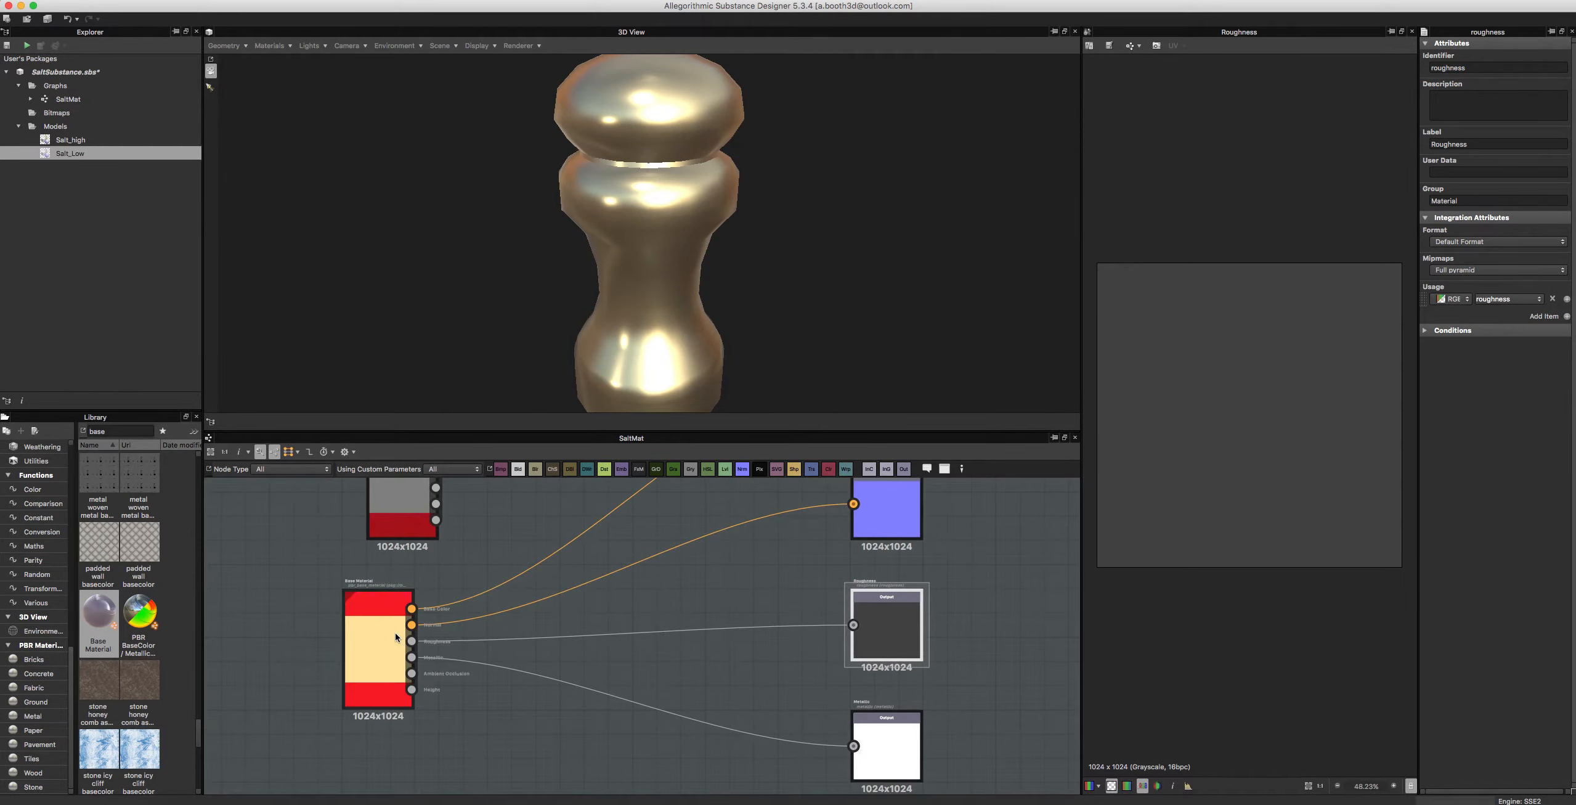
{"action": "left_click", "coordinate": [378, 644]}
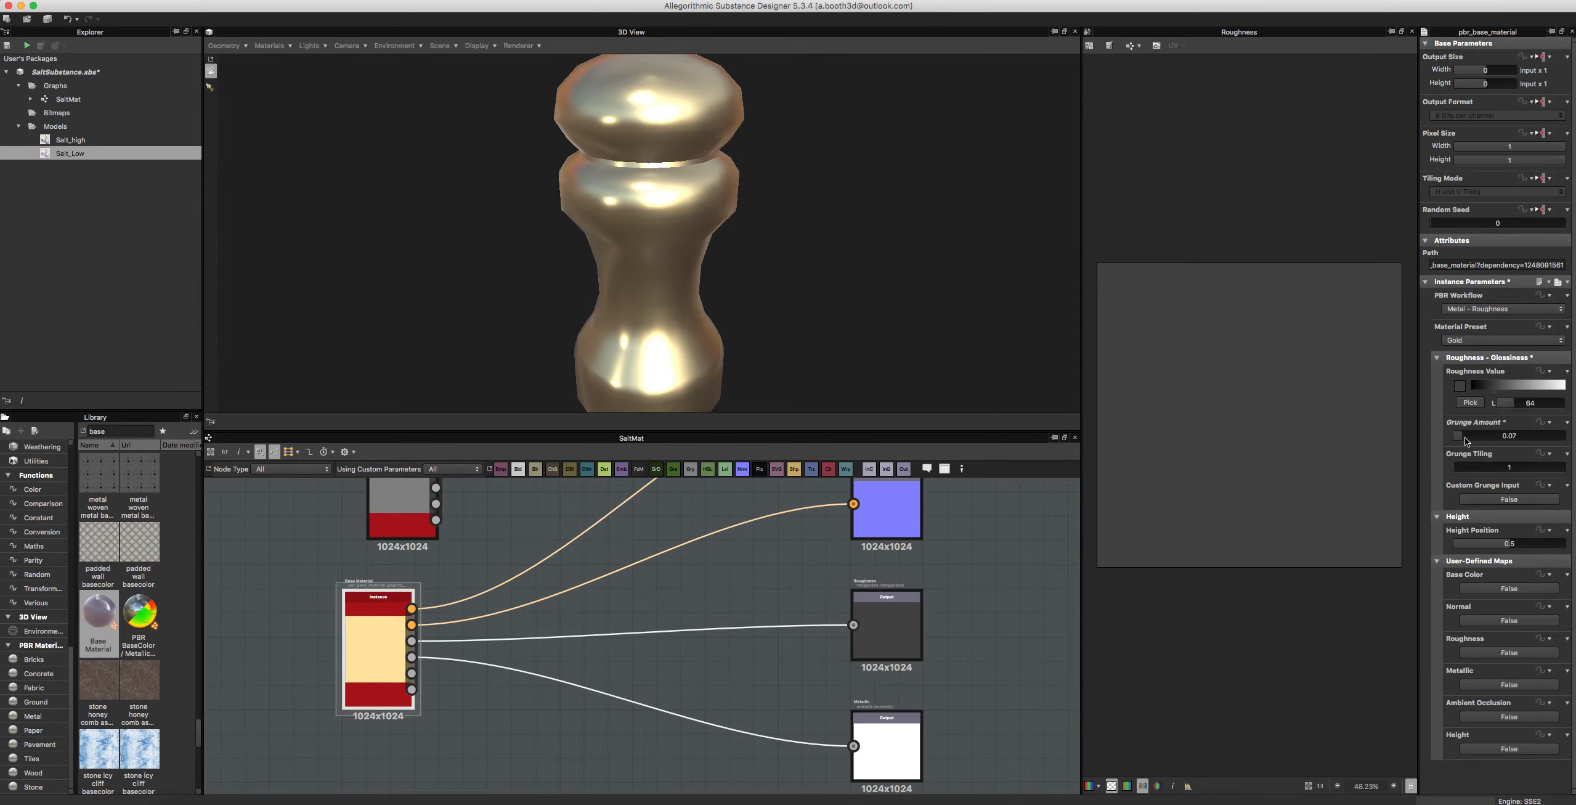
{"action": "left_click_drag", "start_coordinate": [1463, 442], "coordinate": [1477, 437]}
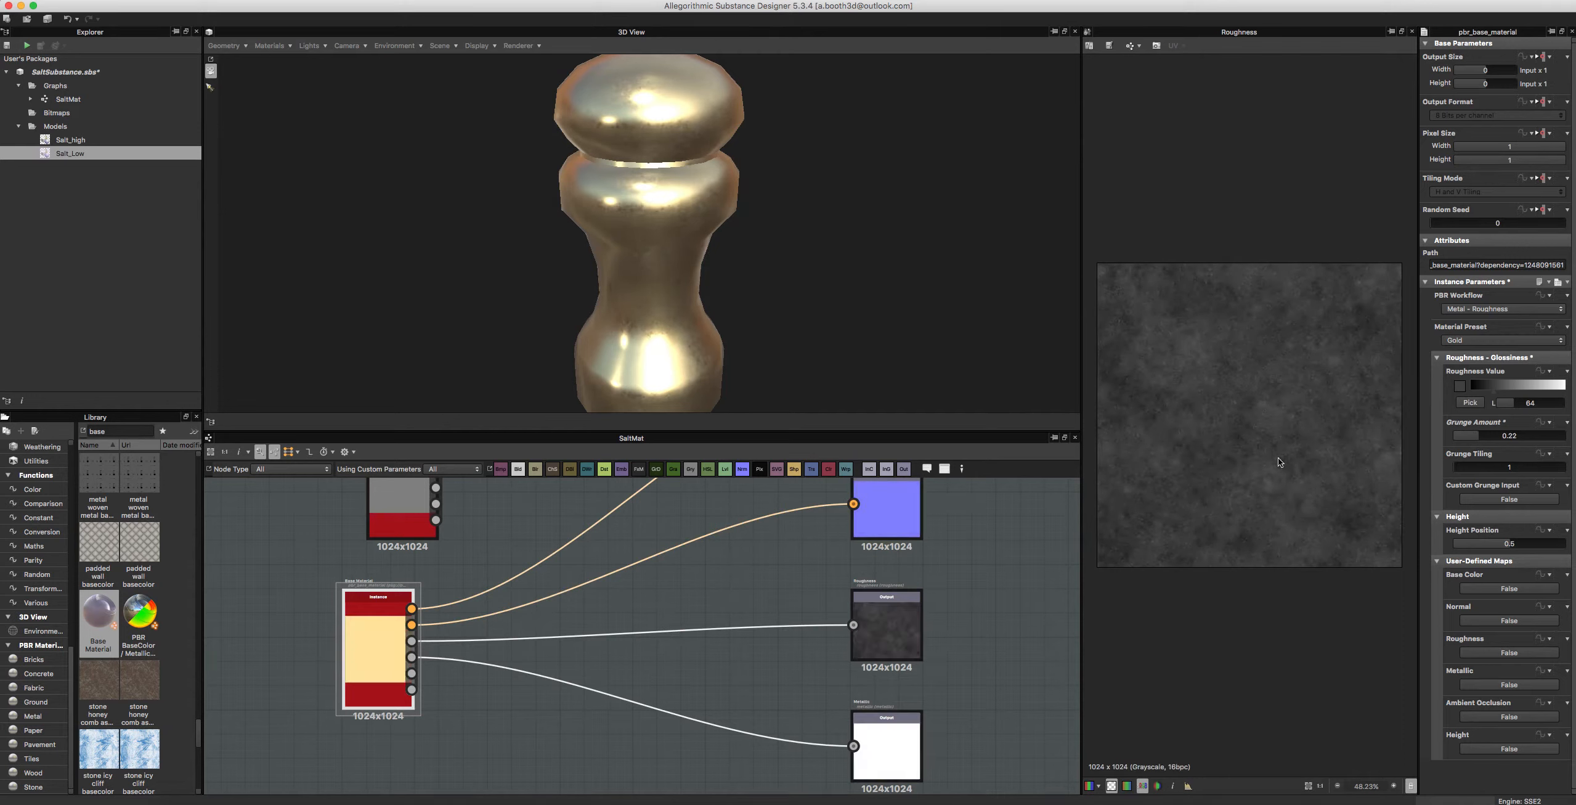
{"action": "left_click_drag", "start_coordinate": [658, 218], "coordinate": [556, 145]}
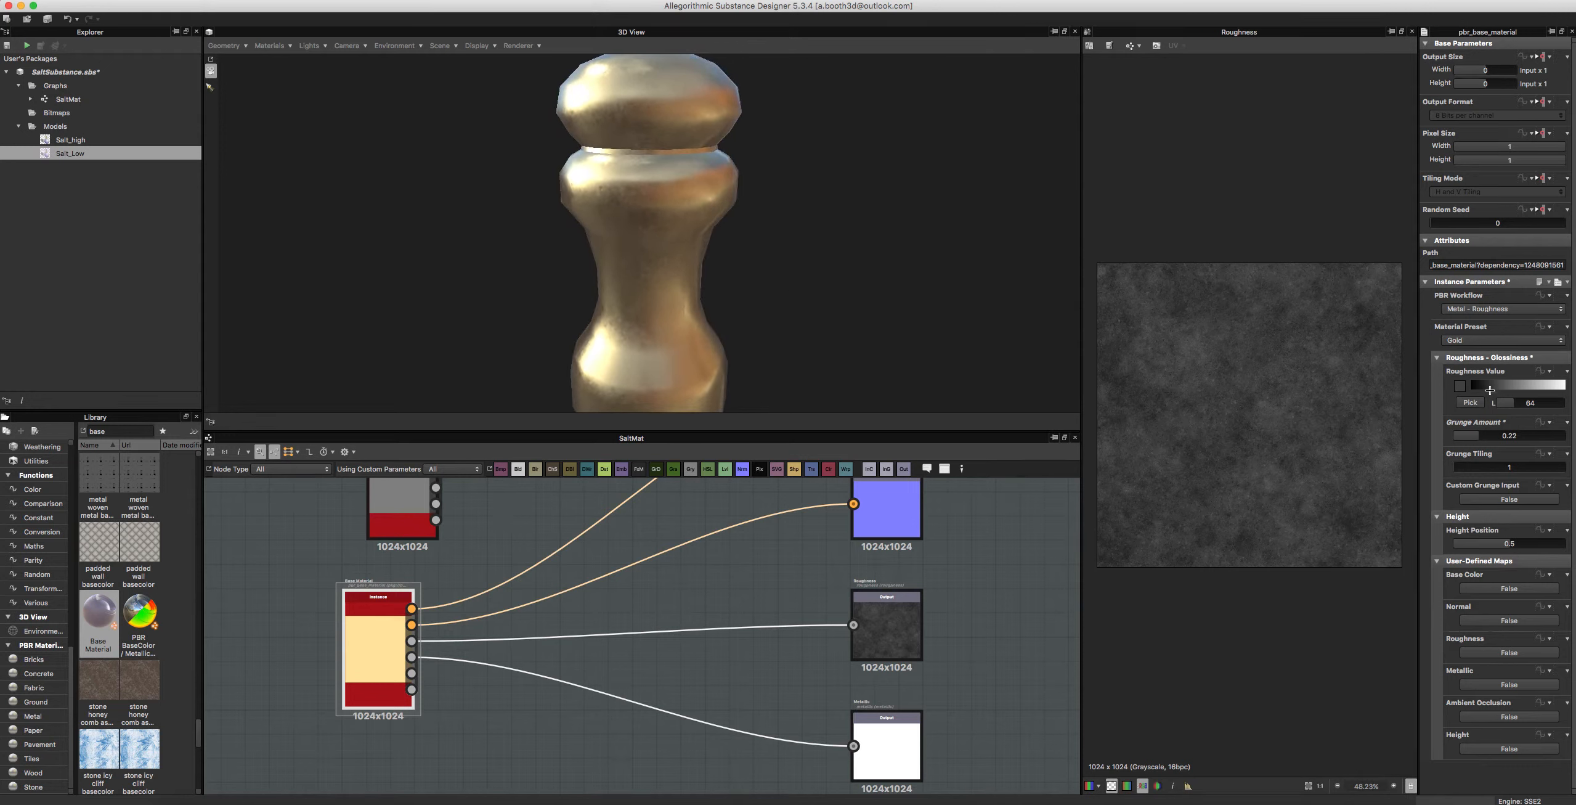
Step: Set the gold Base Material's roughness value to 60, checking the reflections on the shaker from several angles
{"action": "left_click_drag", "start_coordinate": [1490, 390], "coordinate": [1487, 390]}
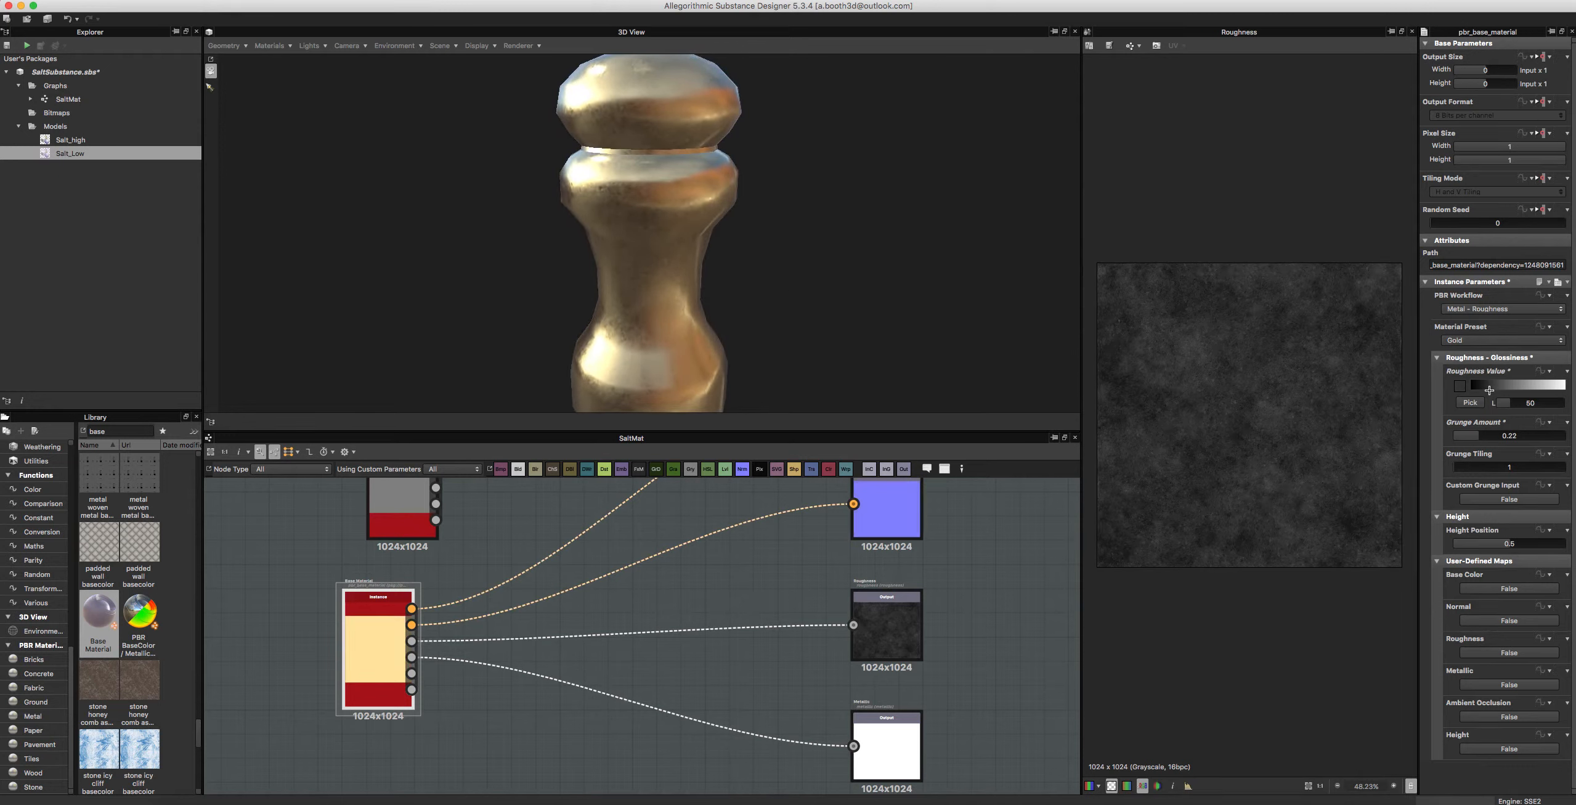
{"action": "mouse_move", "coordinate": [820, 200]}
{"action": "left_mouse_down"}
{"action": "mouse_move", "coordinate": [830, 242]}
{"action": "mouse_move", "coordinate": [776, 163]}
{"action": "mouse_move", "coordinate": [798, 186]}
{"action": "left_mouse_up"}
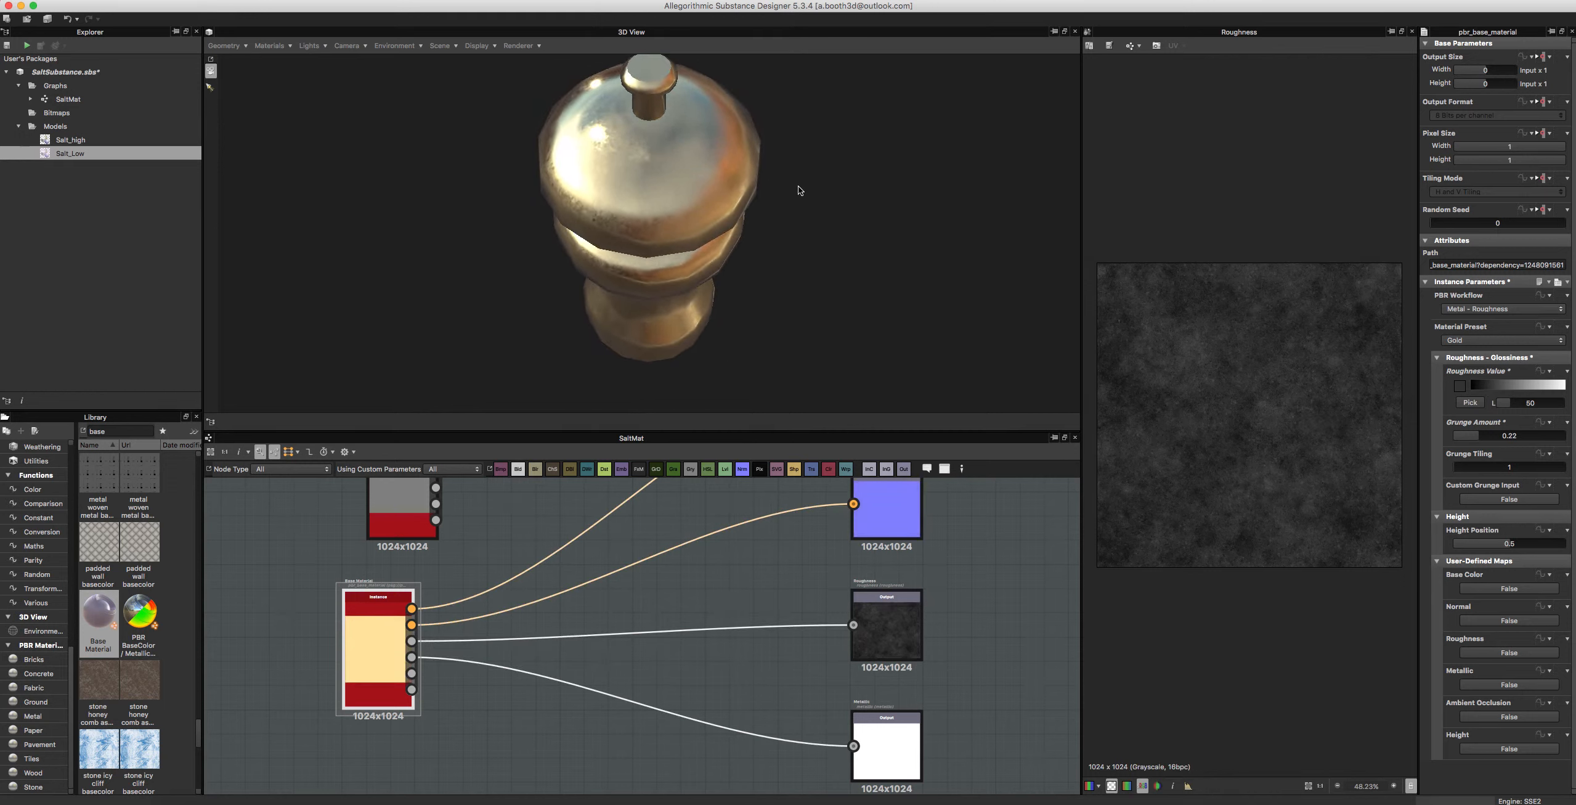
{"action": "left_click", "coordinate": [1491, 385]}
{"action": "left_click", "coordinate": [1493, 386]}
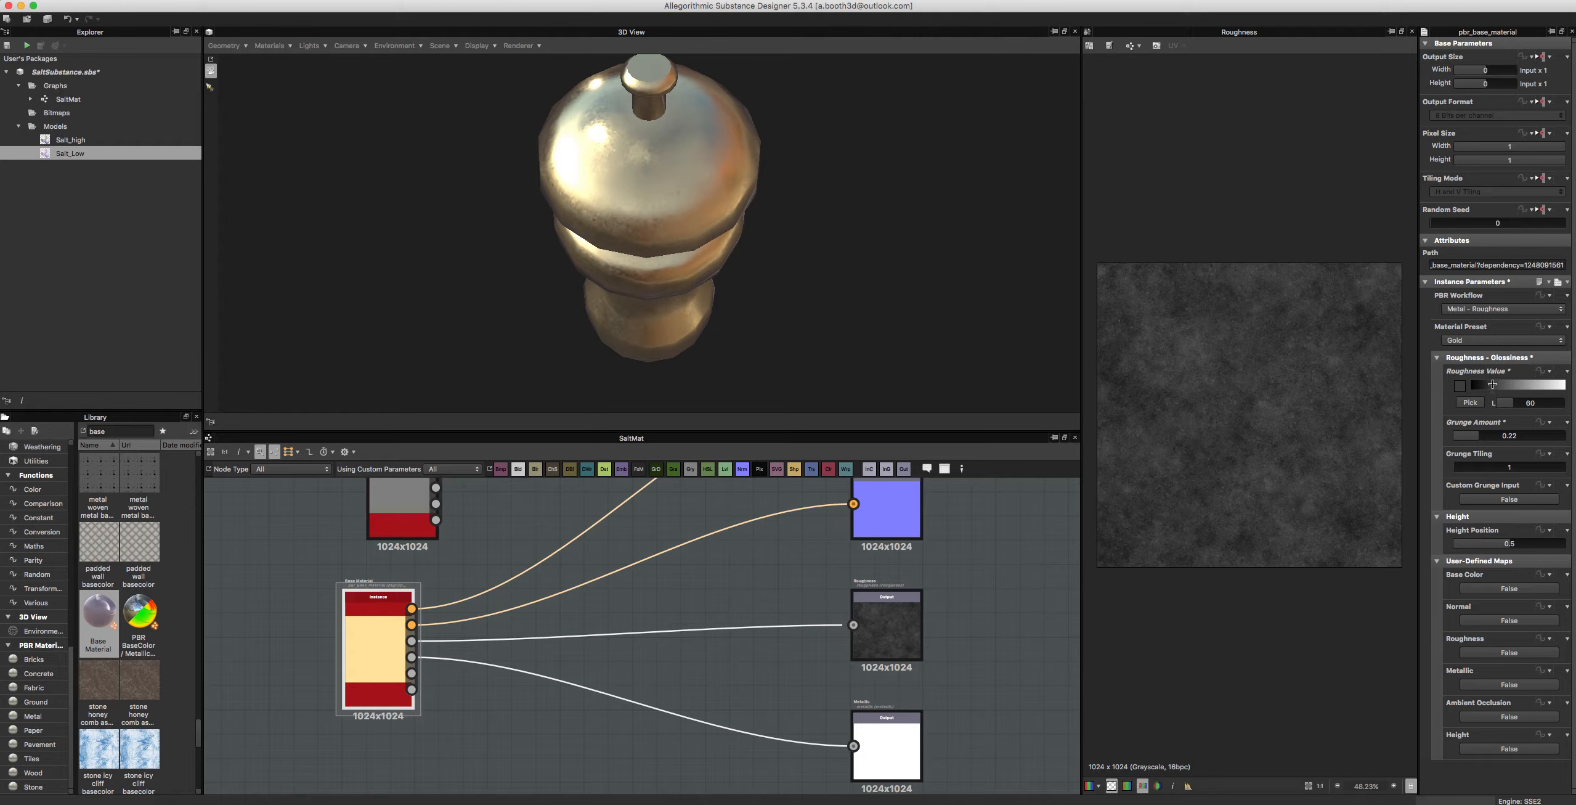
{"action": "left_click_drag", "start_coordinate": [872, 205], "coordinate": [775, 137]}
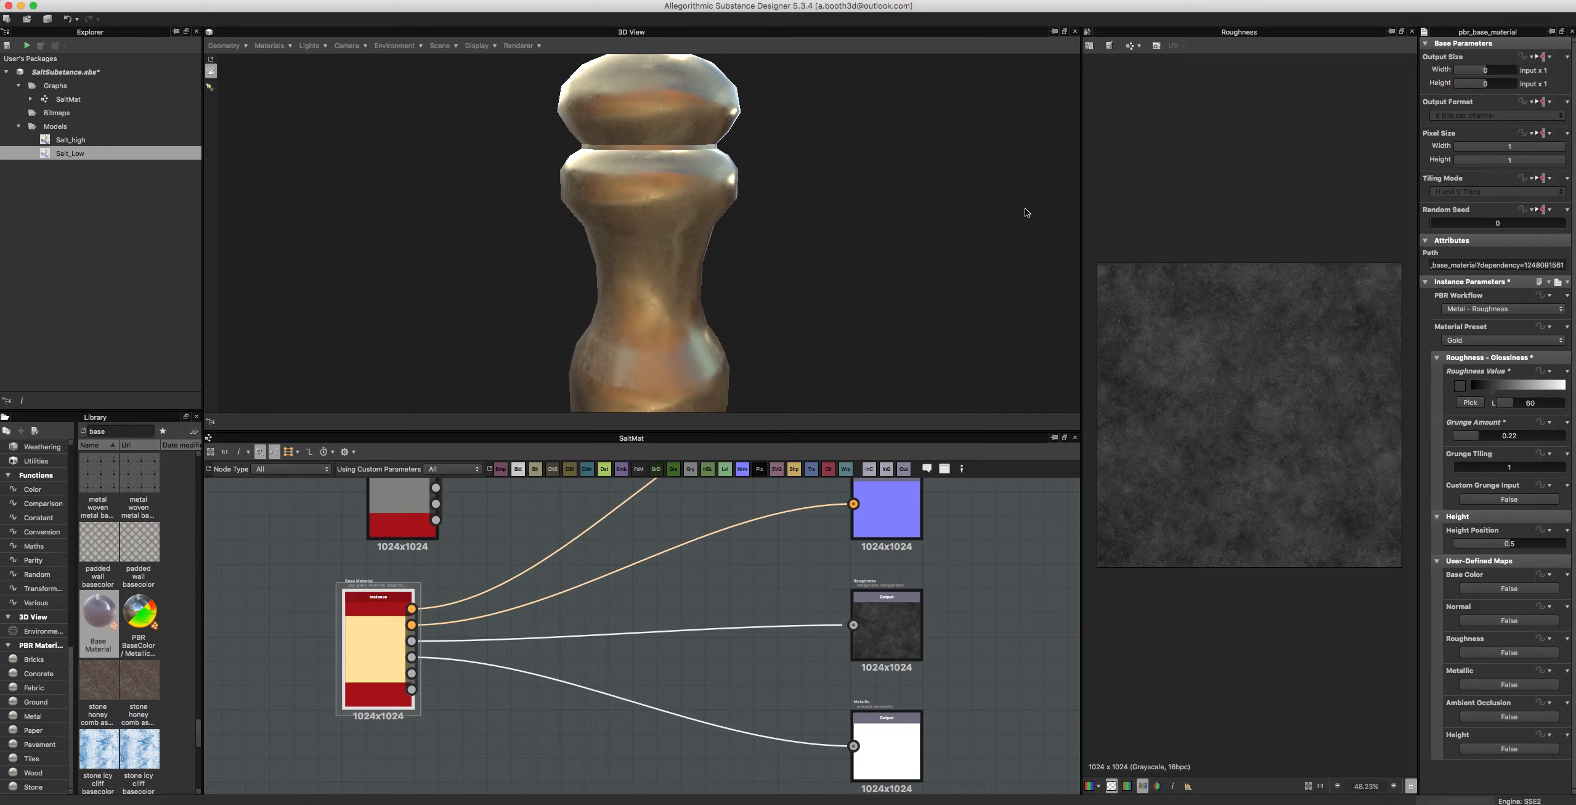
{"action": "left_click_drag", "start_coordinate": [819, 255], "coordinate": [762, 186]}
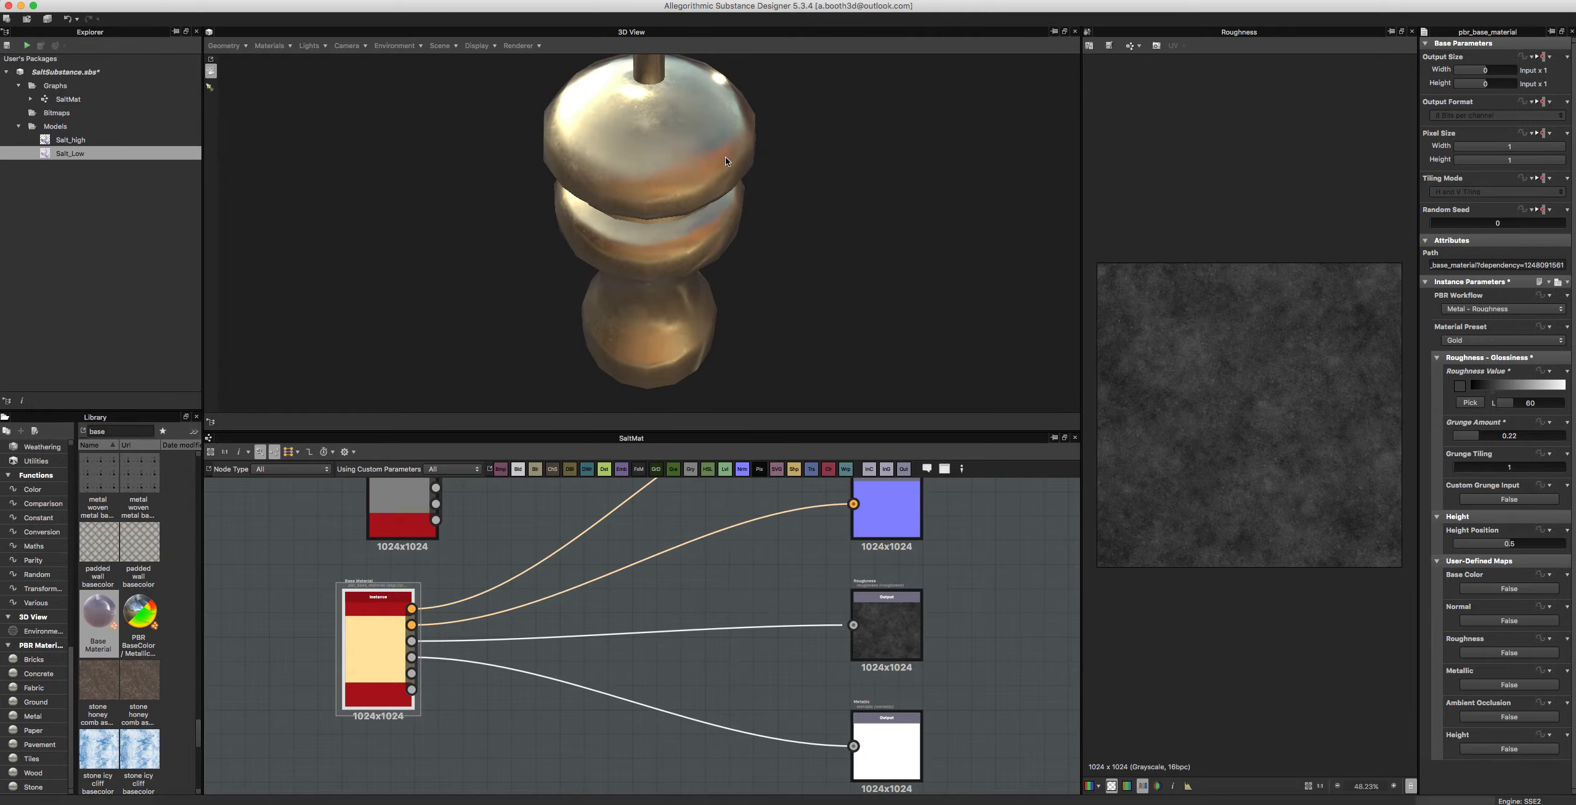
{"action": "left_click_drag", "start_coordinate": [625, 197], "coordinate": [668, 261]}
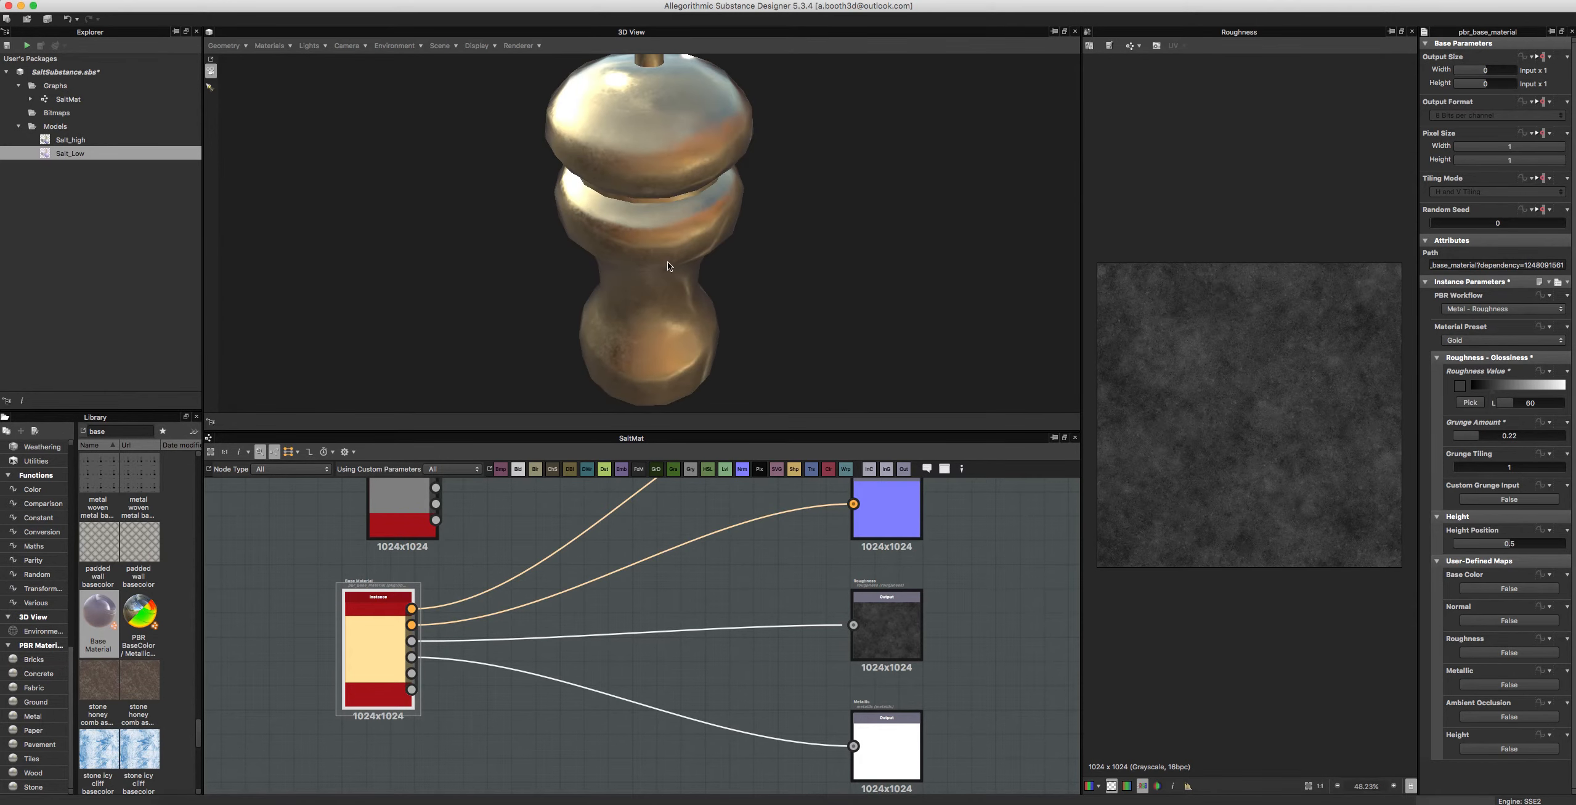
Step: Browse the noise generators in the library and examine the gold grunge finish on the shaker's body
{"action": "left_click", "coordinate": [878, 715]}
{"action": "scroll", "coordinate": [22, 527], "scroll_direction": "up", "scroll_amount": 5}
{"action": "scroll", "coordinate": [22, 526], "scroll_direction": "up", "scroll_amount": 6}
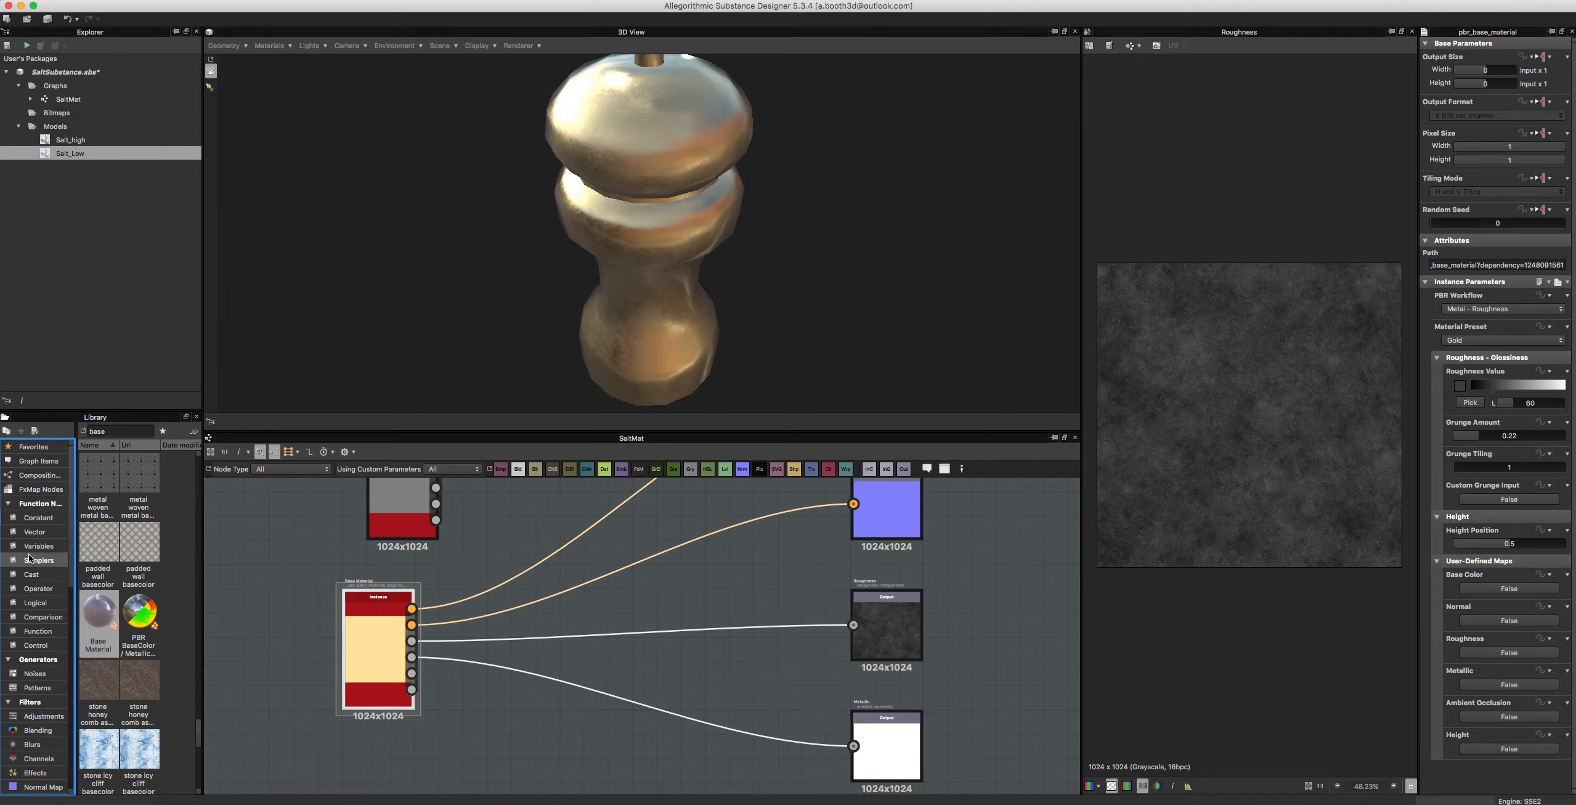
{"action": "left_click", "coordinate": [34, 672]}
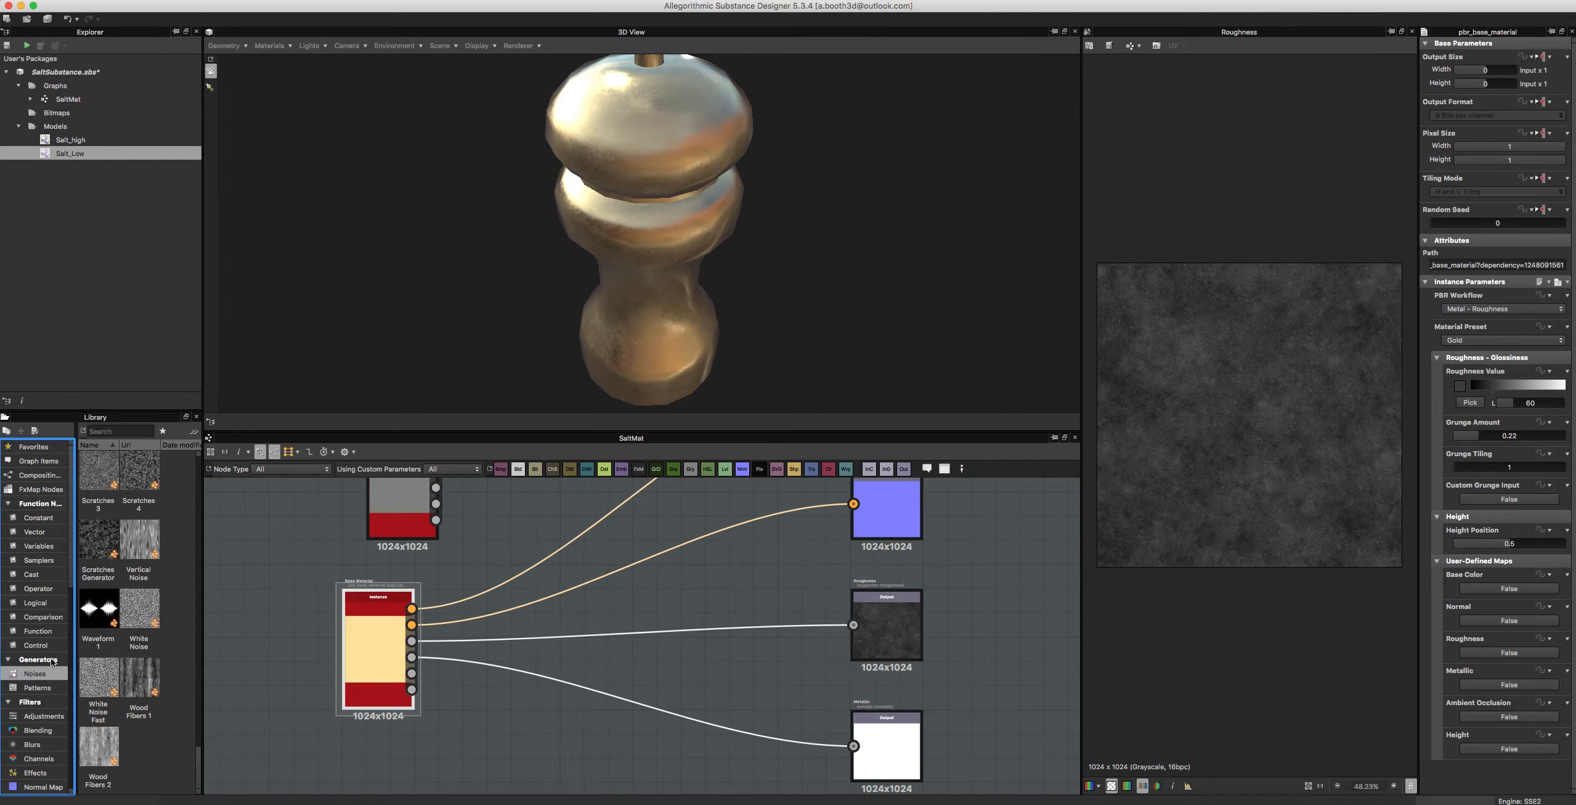
{"action": "scroll", "coordinate": [135, 586], "scroll_direction": "up", "scroll_amount": 10}
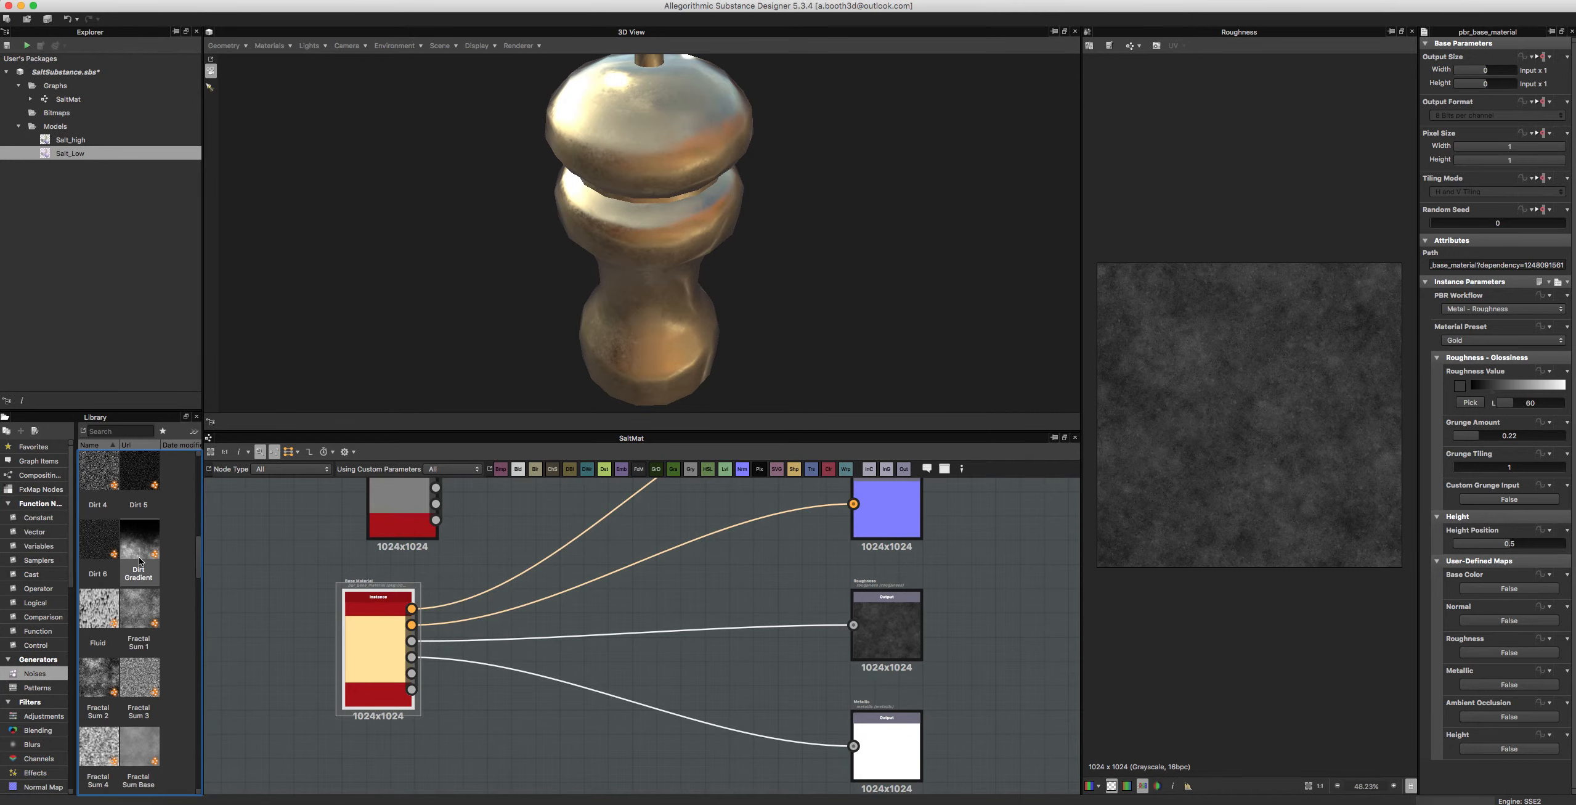
{"action": "scroll", "coordinate": [127, 616], "scroll_direction": "up", "scroll_amount": 5}
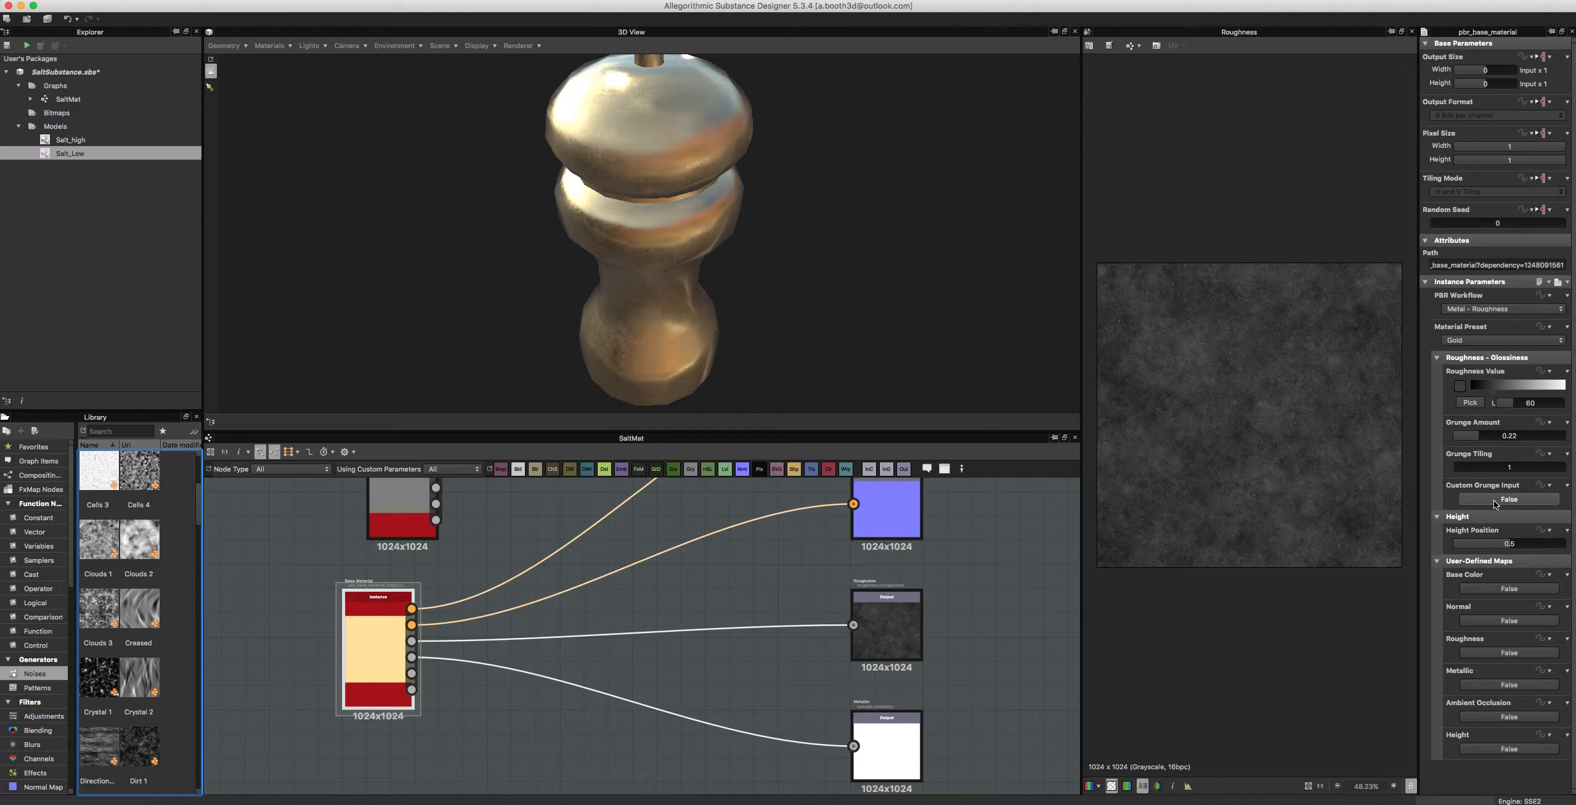
{"action": "left_click_drag", "start_coordinate": [976, 295], "coordinate": [855, 198]}
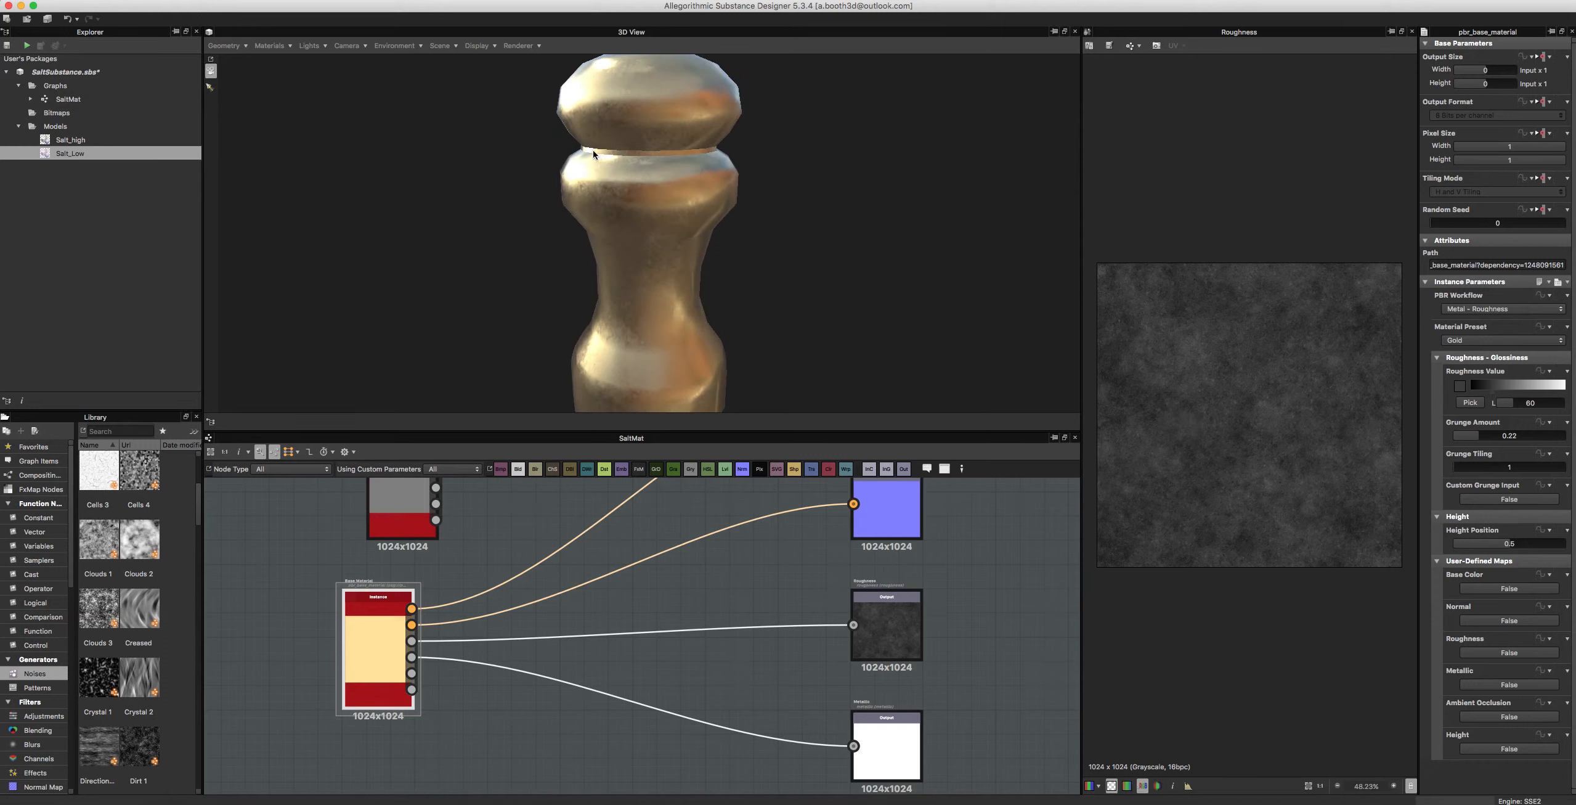
{"action": "mouse_move", "coordinate": [609, 156]}
{"action": "left_mouse_down"}
{"action": "mouse_move", "coordinate": [558, 230]}
{"action": "mouse_move", "coordinate": [622, 209]}
{"action": "mouse_move", "coordinate": [624, 165]}
{"action": "left_mouse_up"}
{"action": "middle_click_drag", "start_coordinate": [619, 295], "coordinate": [600, 239]}
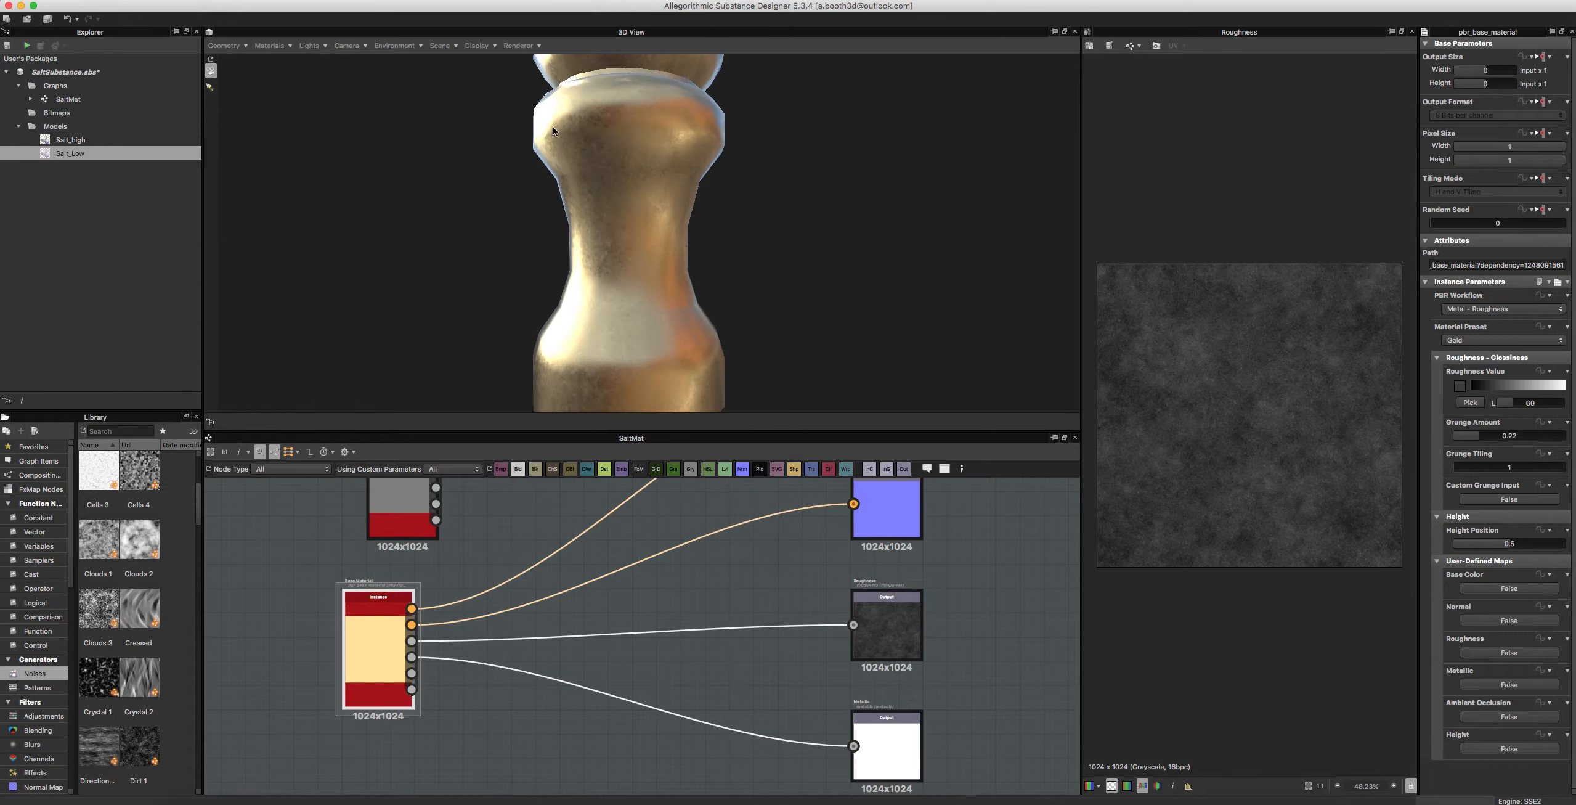
{"action": "left_click_drag", "start_coordinate": [456, 254], "coordinate": [451, 290]}
Step: Delete all links between the gold Base Material and the output nodes, and view the whole shaker
{"action": "left_click_drag", "start_coordinate": [519, 530], "coordinate": [553, 705]}
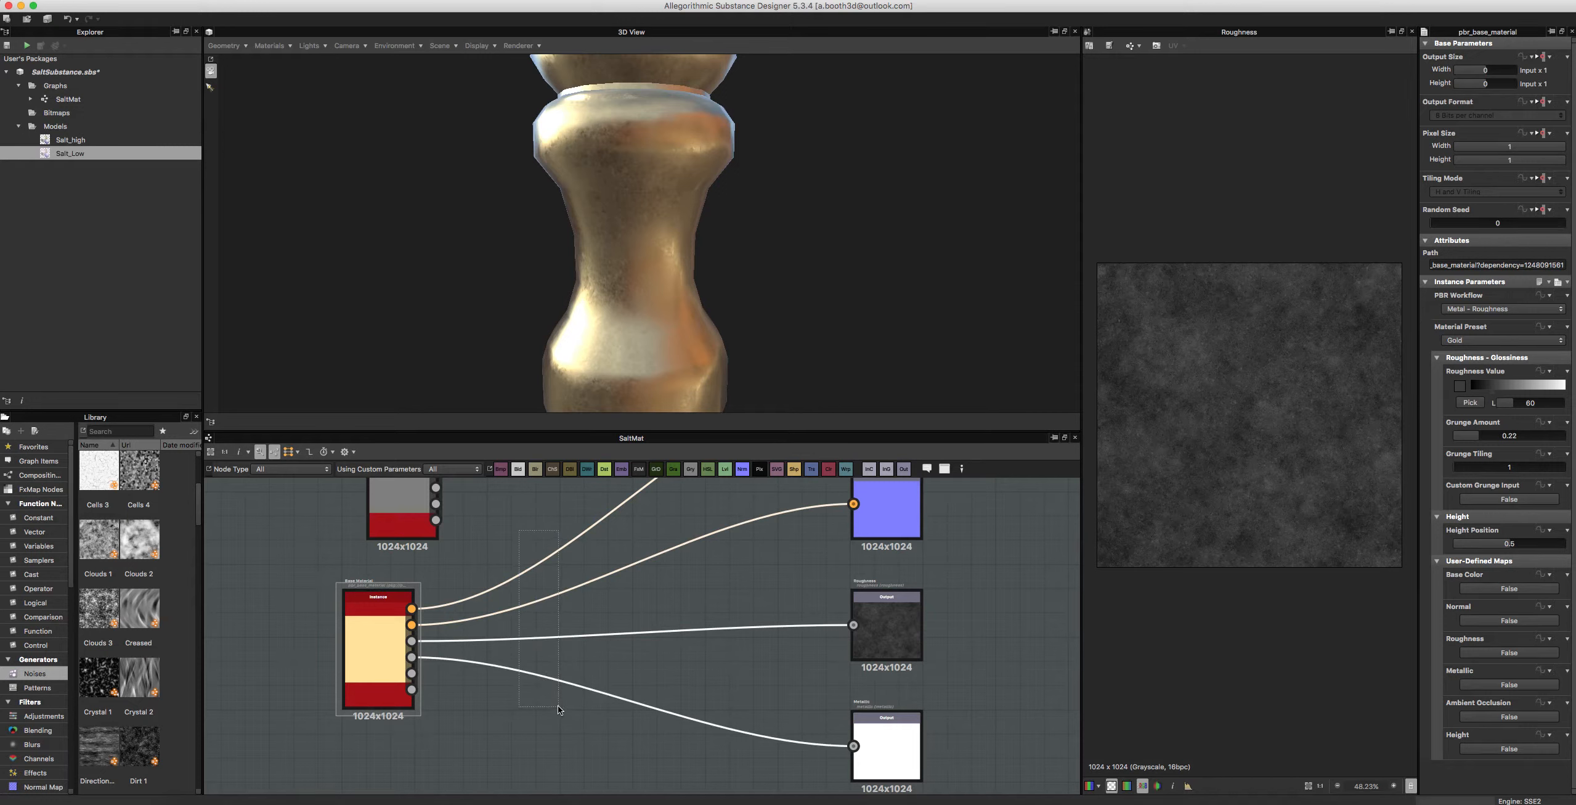
{"action": "key", "text": "Delete"}
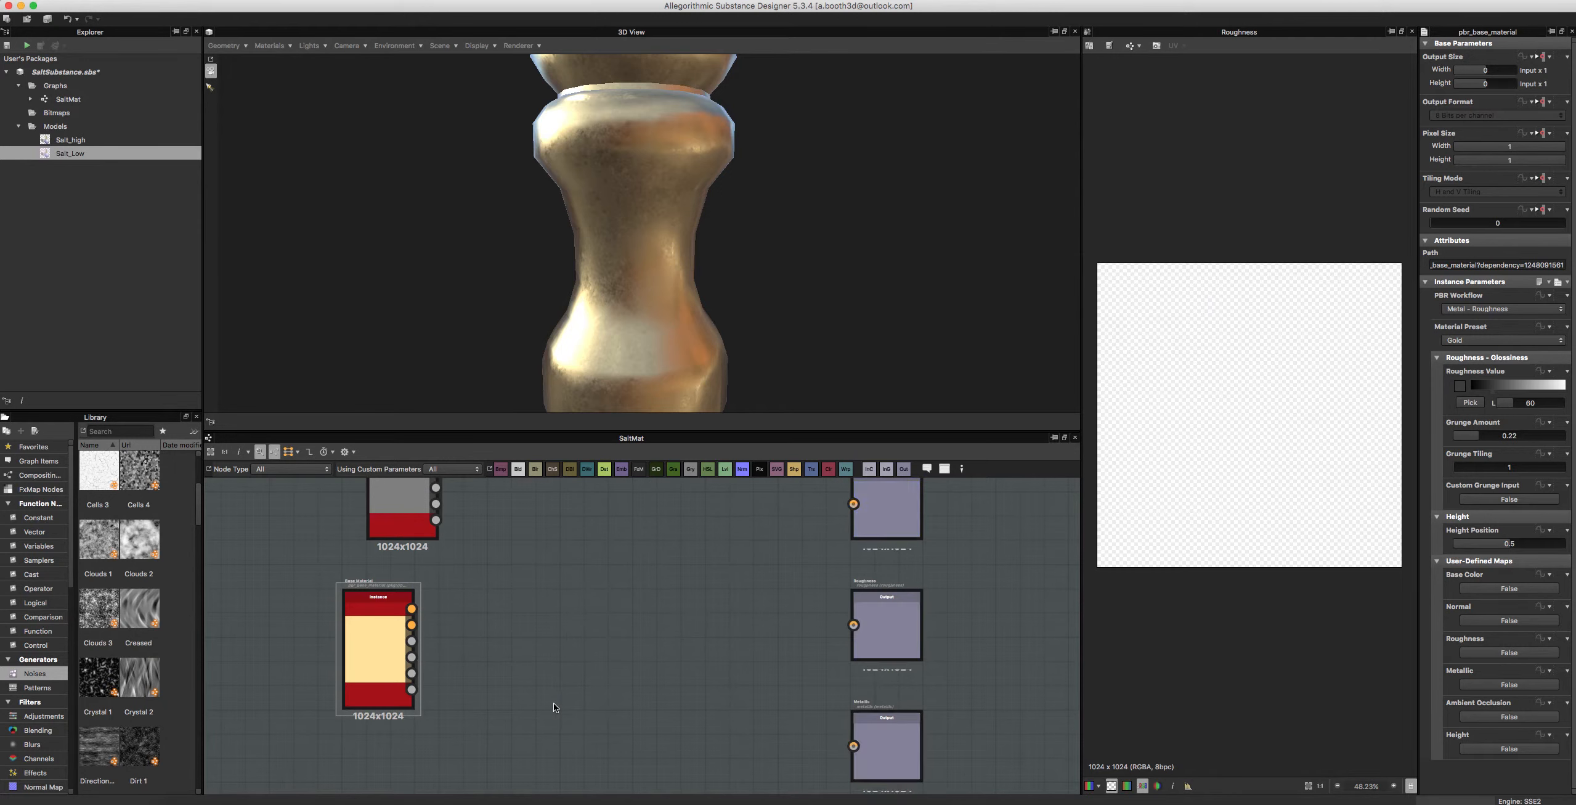
{"action": "mouse_move", "coordinate": [595, 232]}
{"action": "middle_mouse_down"}
{"action": "mouse_move", "coordinate": [591, 336]}
{"action": "mouse_move", "coordinate": [590, 255]}
{"action": "middle_mouse_up"}
{"action": "right_click_drag", "start_coordinate": [591, 256], "coordinate": [587, 340]}
{"action": "scroll", "coordinate": [586, 340], "scroll_direction": "down", "scroll_amount": 4}
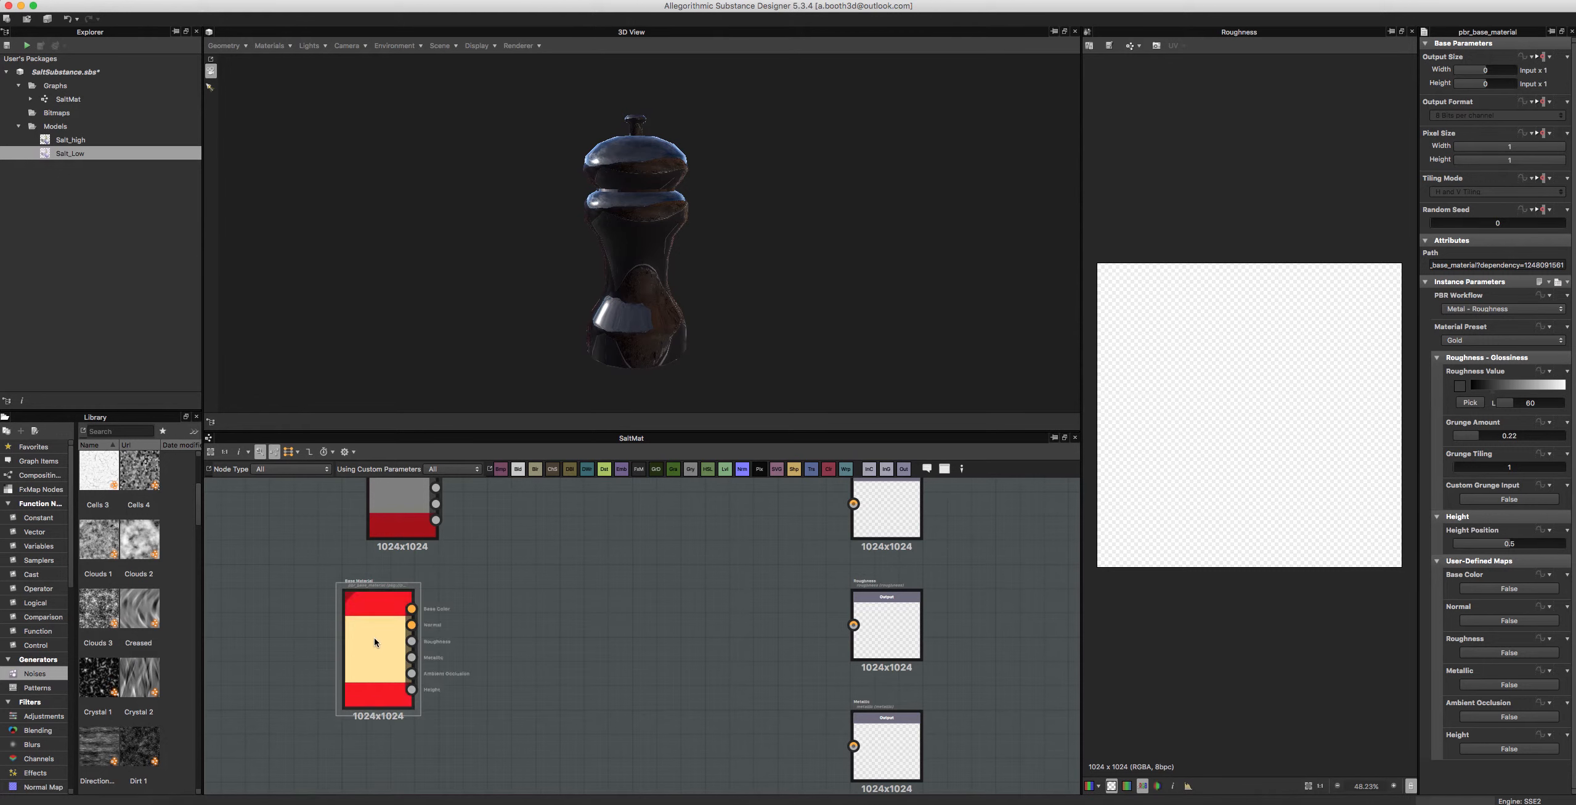
Step: Move the gold Base Material node lower in the graph and set the grey Base Material's preset to Dielectric
{"action": "left_click_drag", "start_coordinate": [375, 638], "coordinate": [363, 730]}
{"action": "middle_click_drag", "start_coordinate": [597, 618], "coordinate": [590, 688]}
{"action": "left_click", "coordinate": [415, 548]}
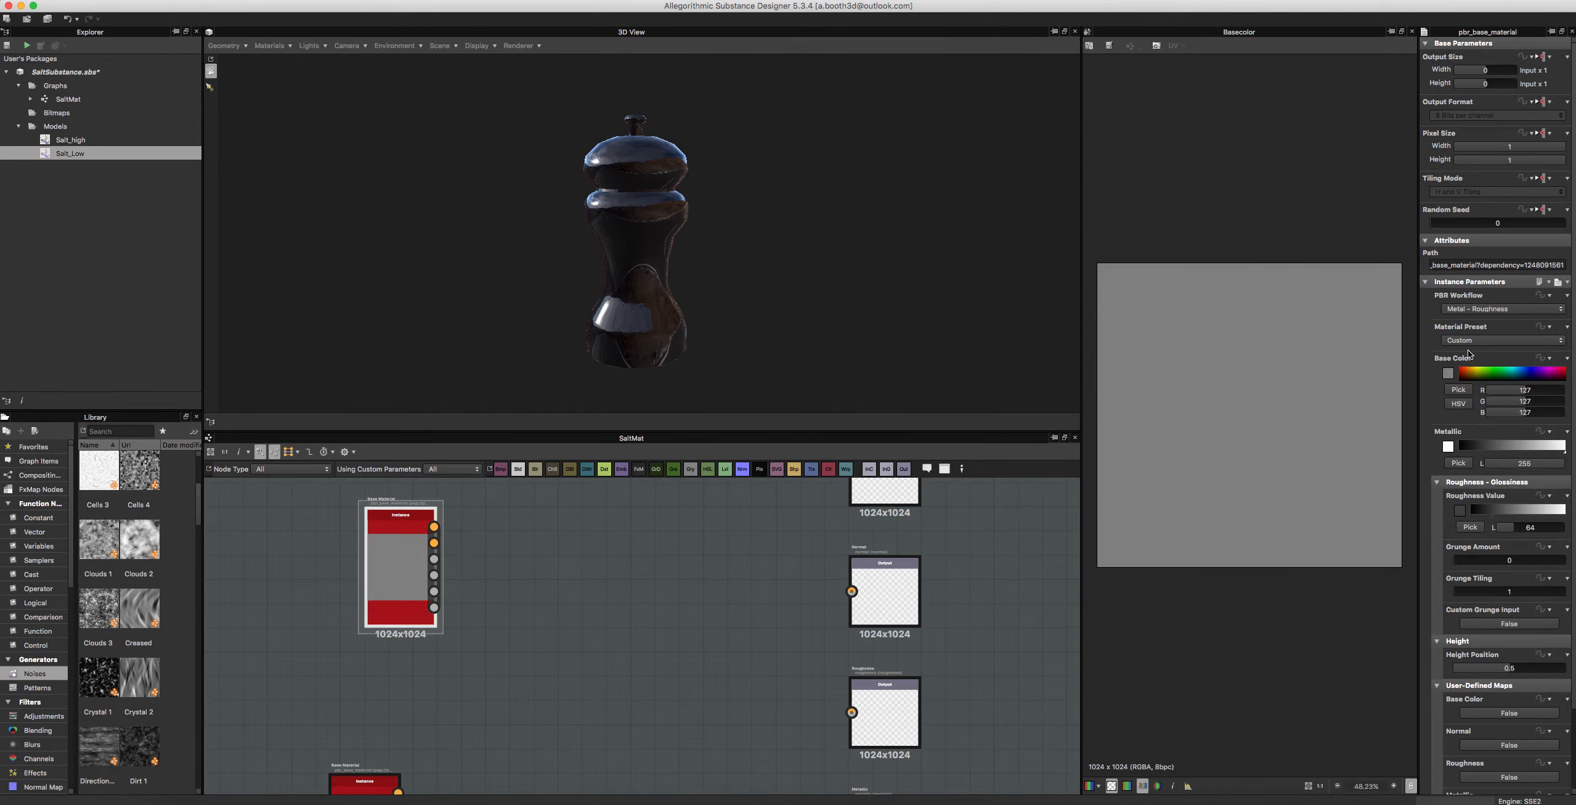
{"action": "left_click", "coordinate": [1465, 340]}
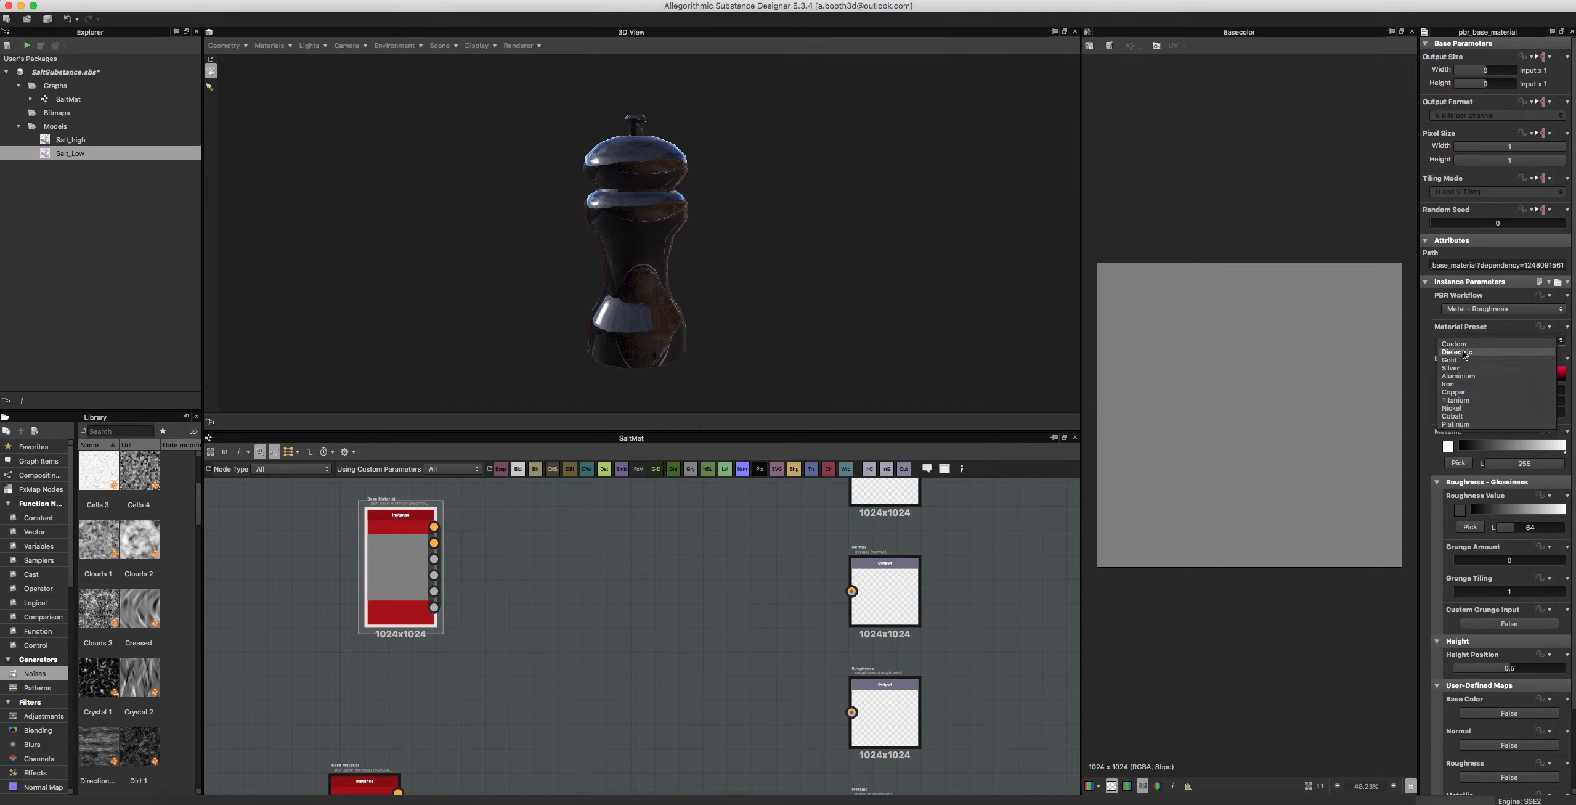
{"action": "left_click", "coordinate": [1465, 353]}
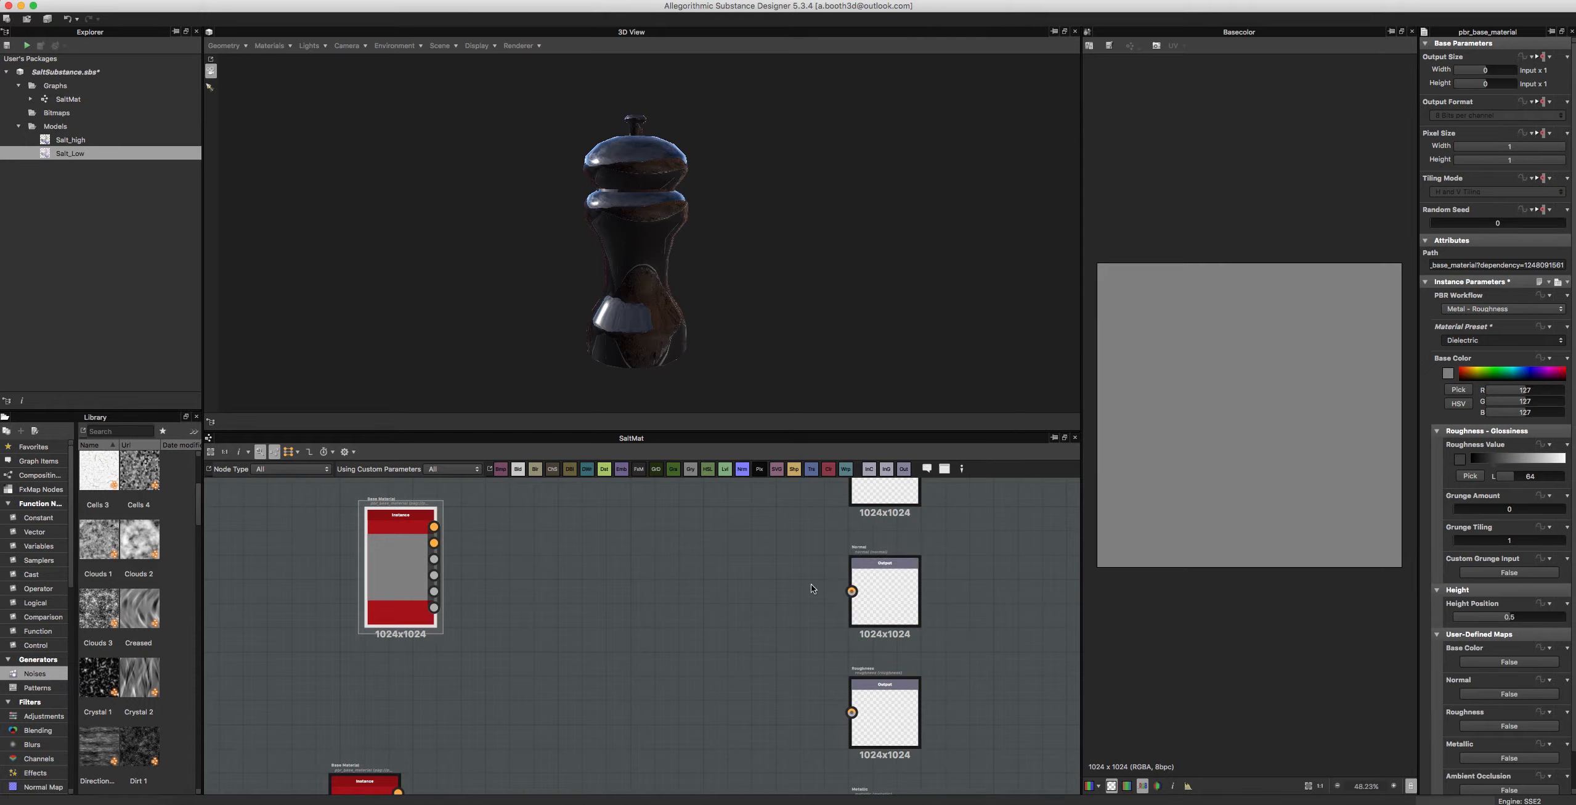
Step: Link all of the grey Base Material's matching outputs to the output nodes at once and preview it on the shaker
{"action": "scroll", "coordinate": [475, 589], "scroll_direction": "down", "scroll_amount": 3}
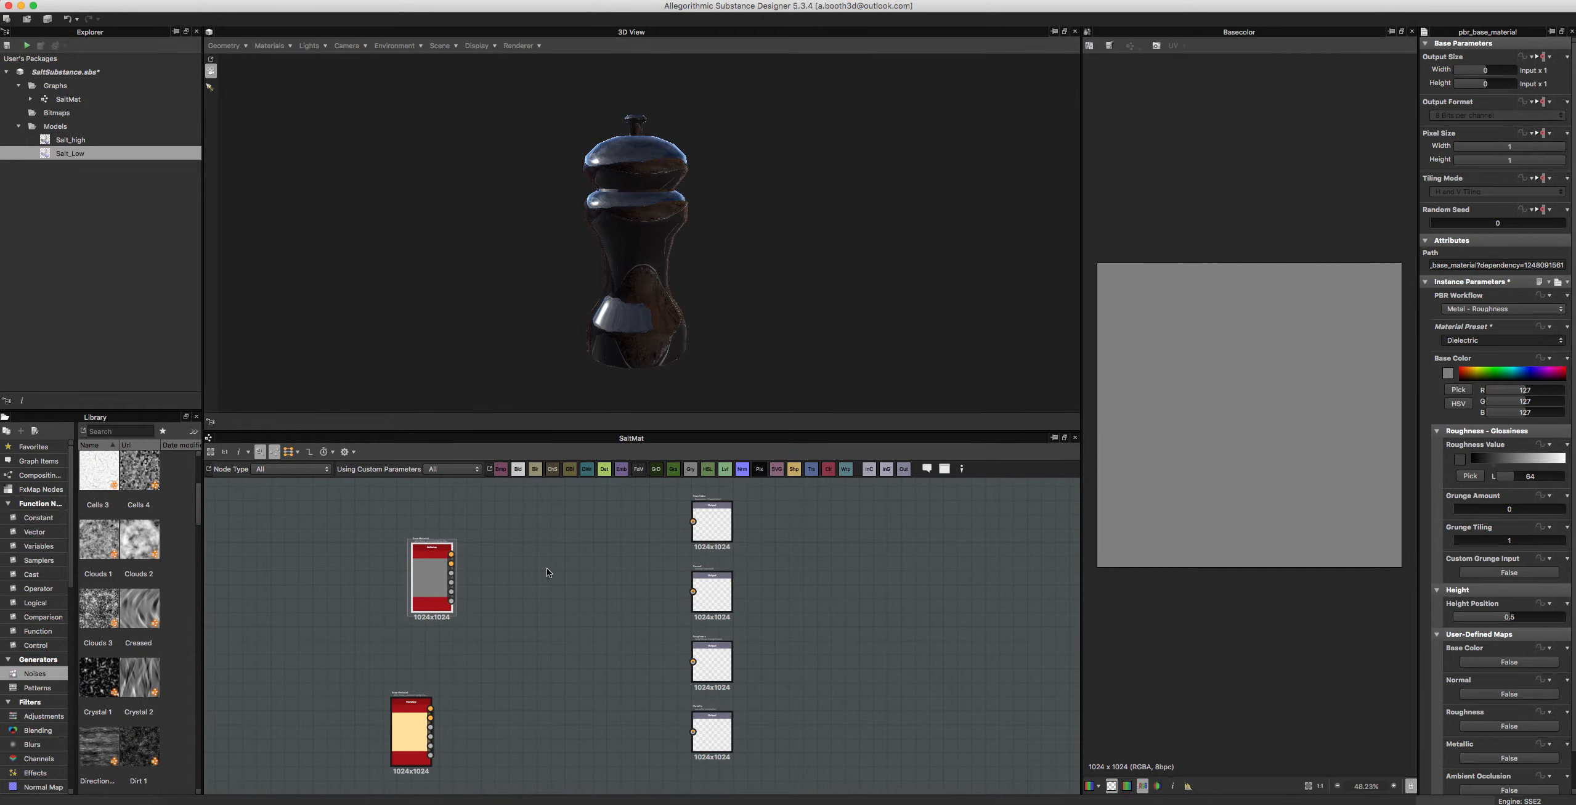
{"action": "left_click_drag", "start_coordinate": [457, 550], "coordinate": [699, 526], "text": "shift"}
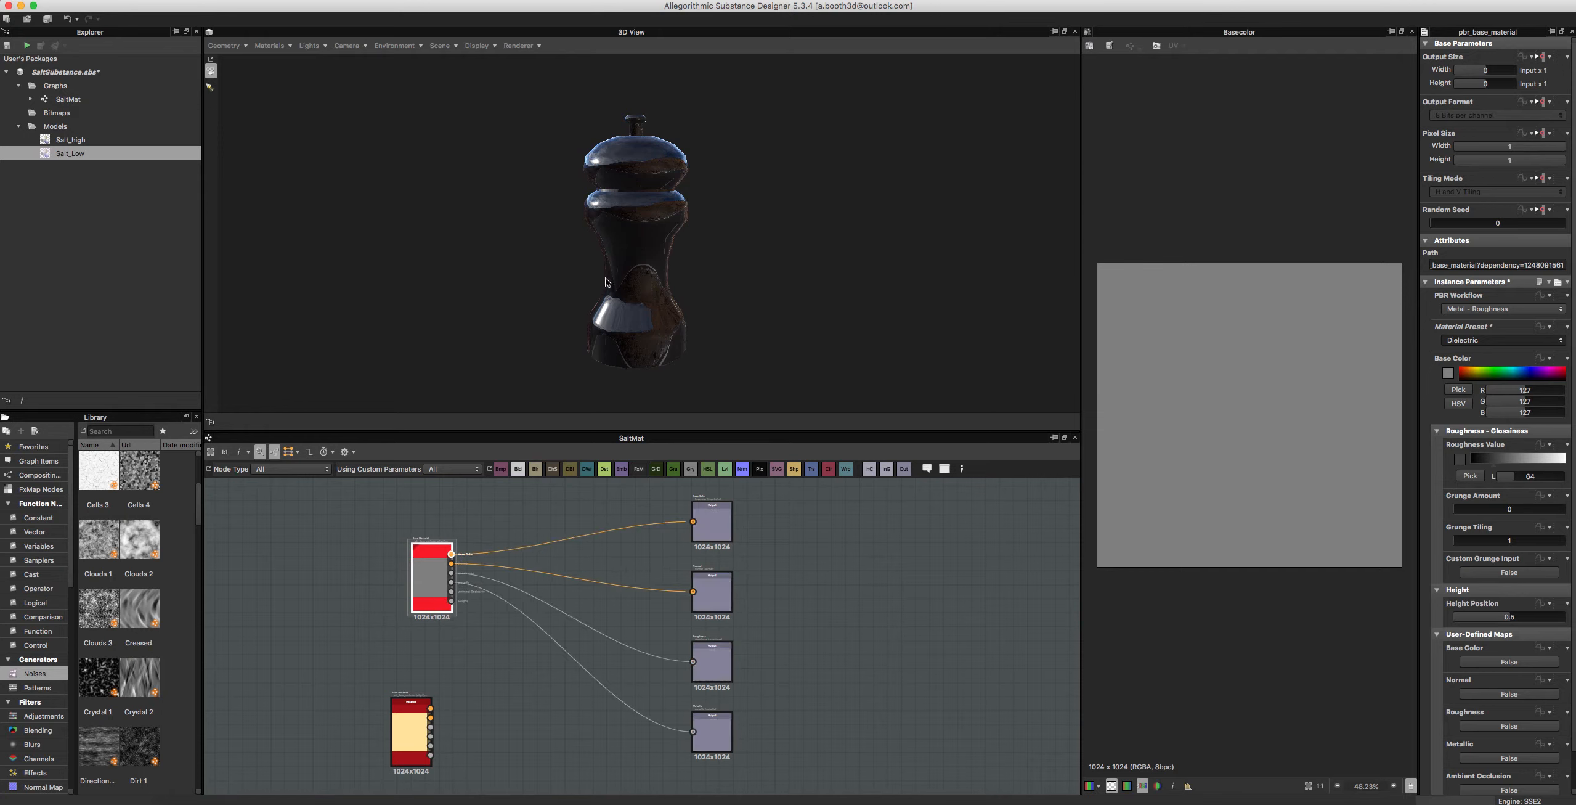
{"action": "left_click_drag", "start_coordinate": [561, 153], "coordinate": [582, 193]}
{"action": "scroll", "coordinate": [595, 231], "scroll_direction": "up", "scroll_amount": 3}
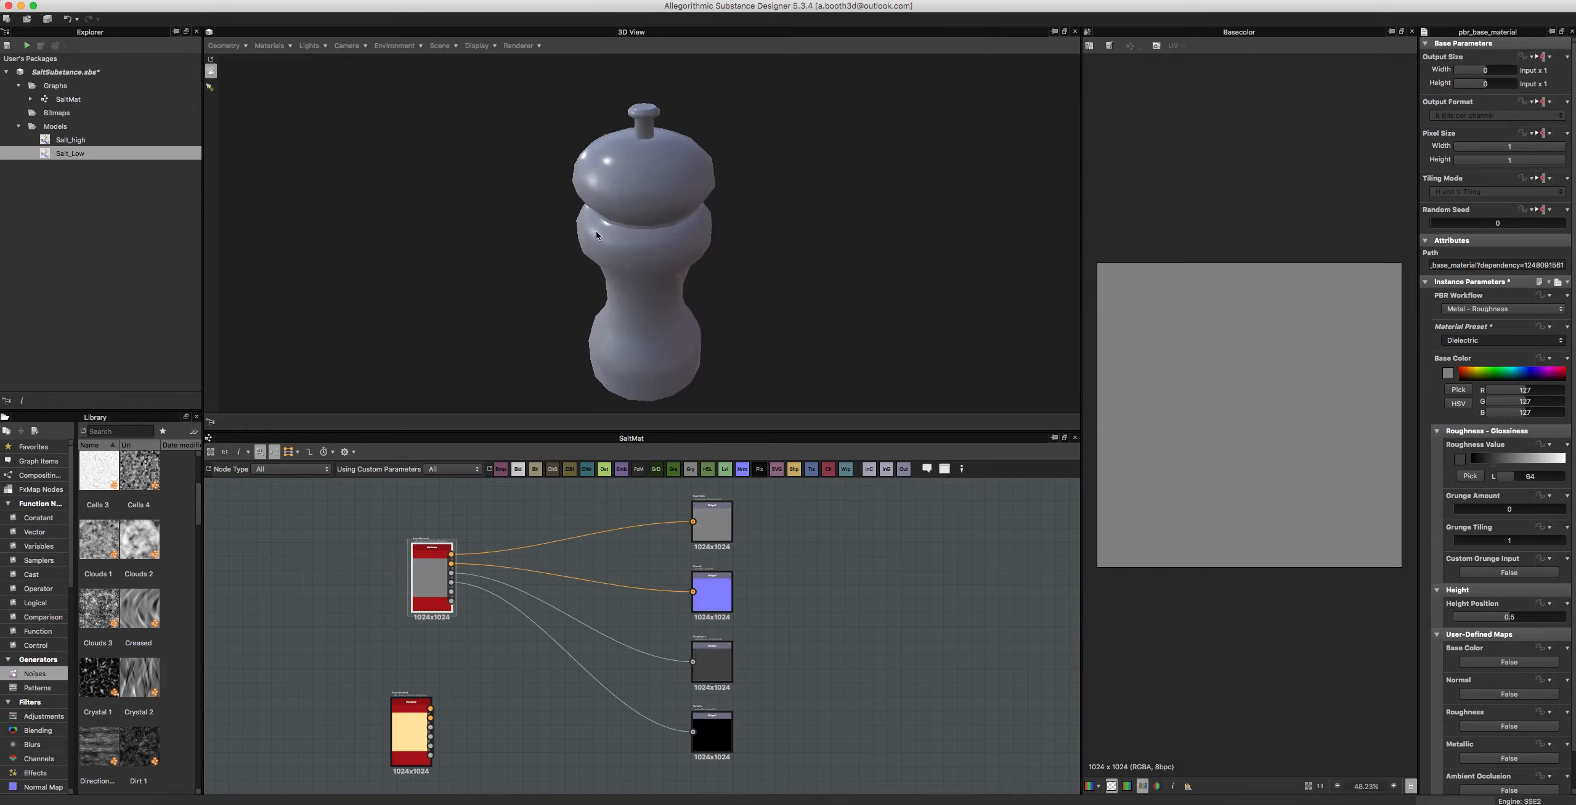
{"action": "scroll", "coordinate": [598, 245], "scroll_direction": "down", "scroll_amount": 1}
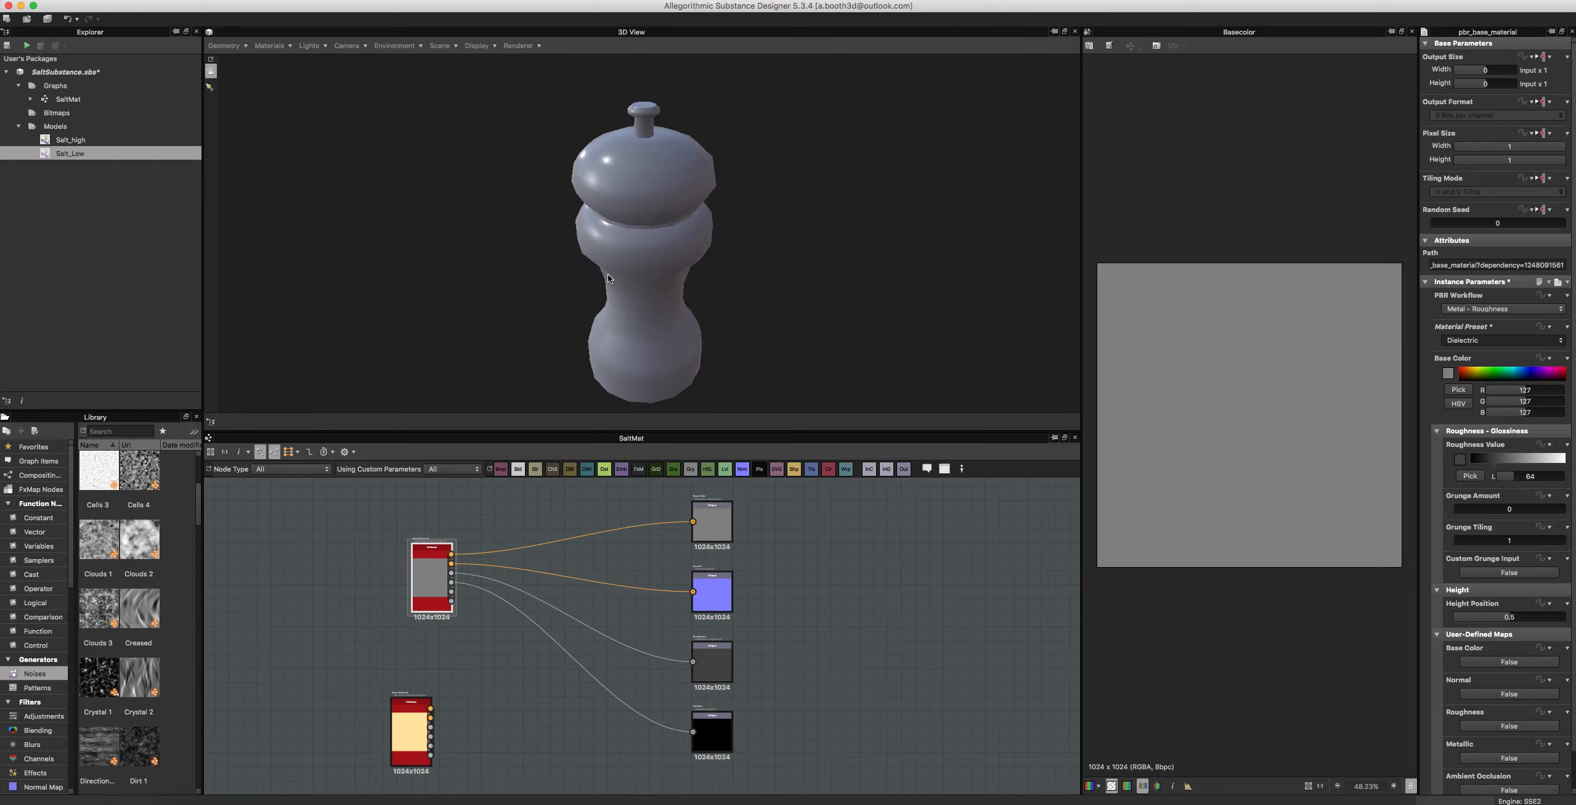
{"action": "left_click_drag", "start_coordinate": [607, 274], "coordinate": [628, 251]}
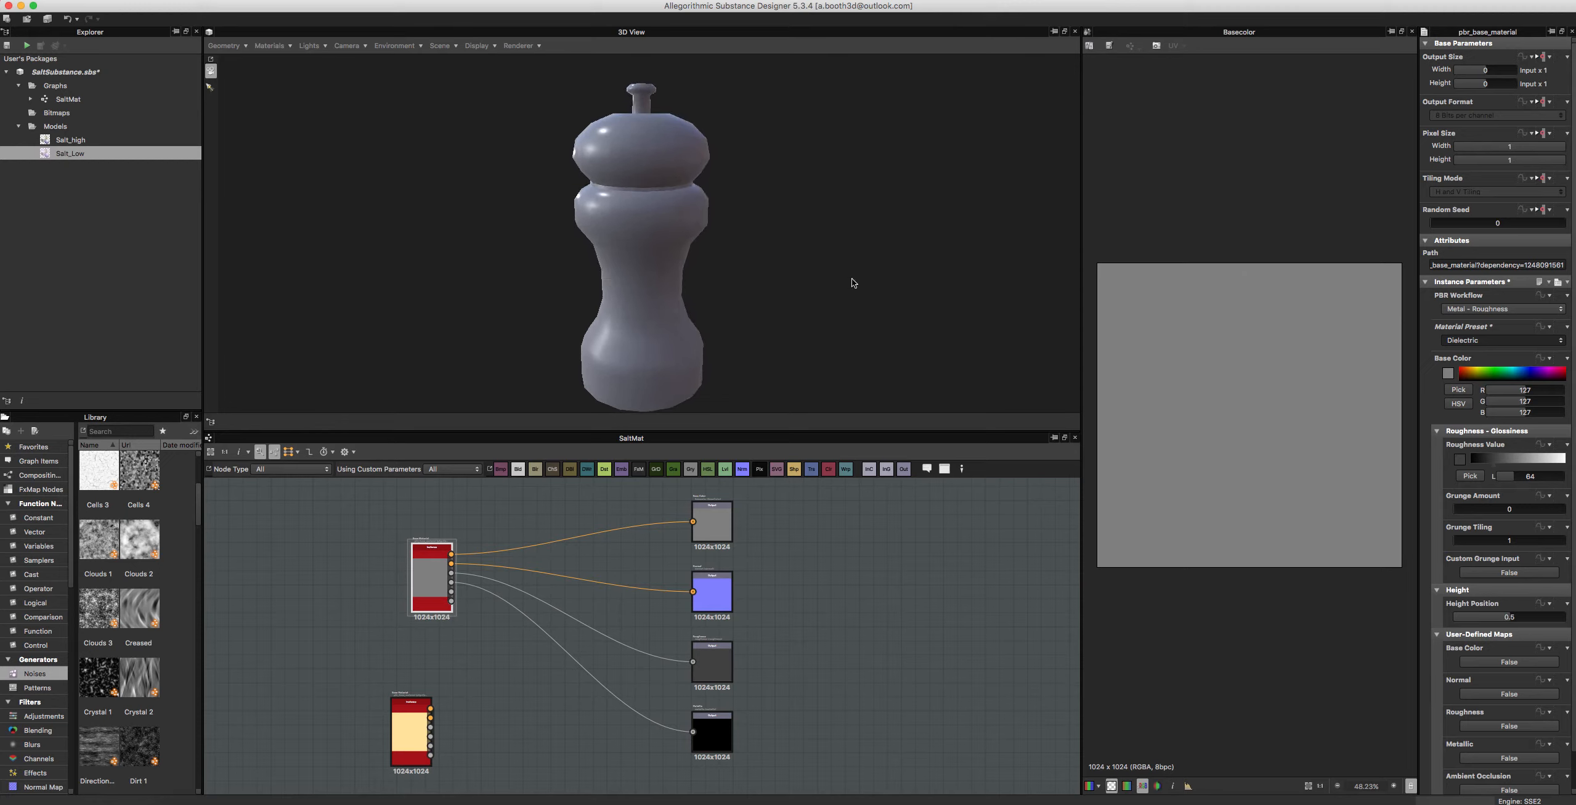
Step: Set the dielectric Base Material's base color to red with RGB 193, 28, 28
{"action": "left_click", "coordinate": [1448, 373]}
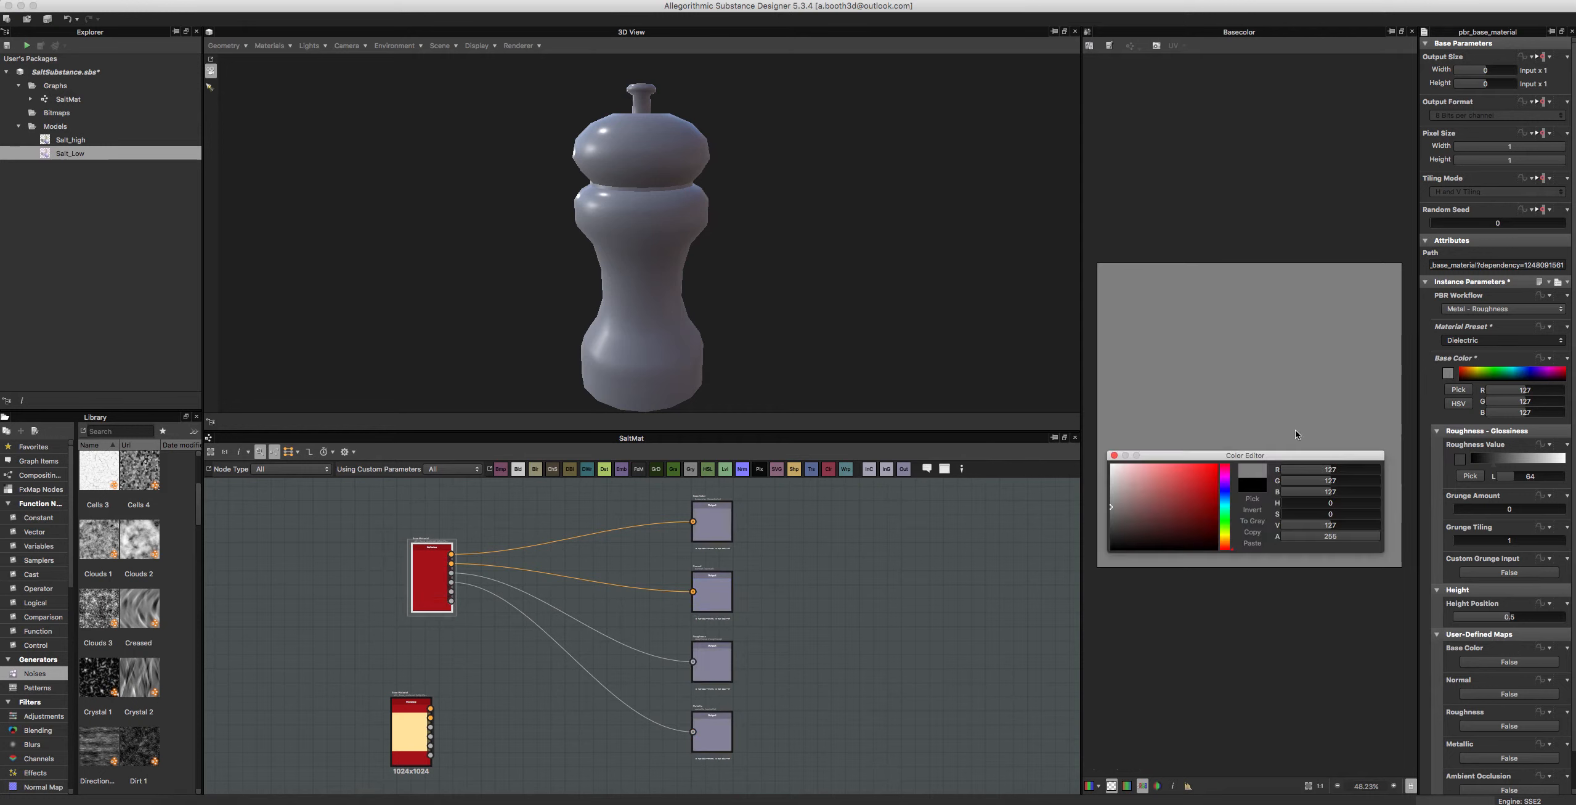
{"action": "left_click", "coordinate": [1202, 484]}
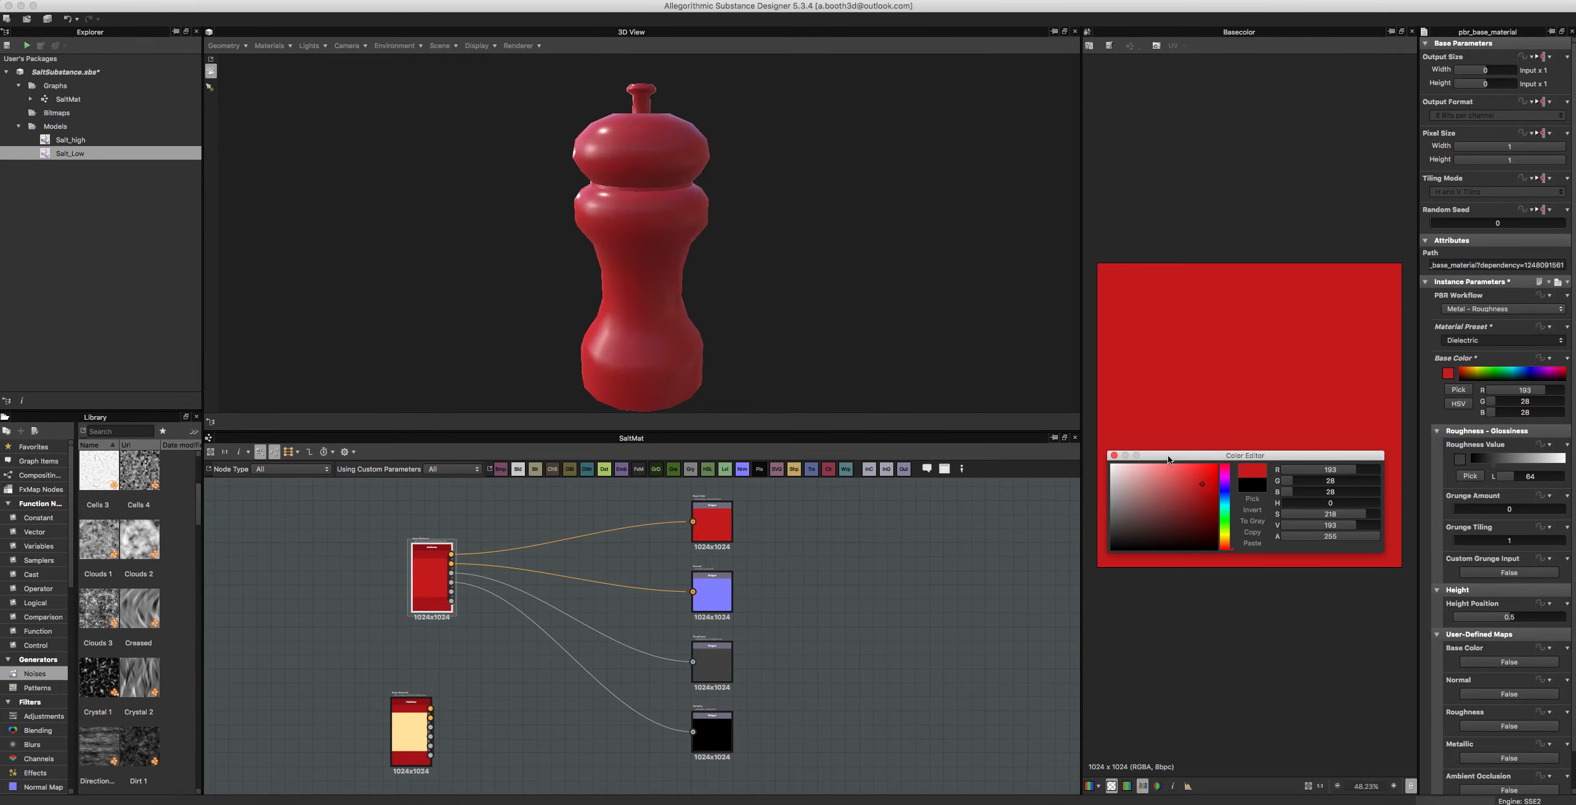
{"action": "left_click_drag", "start_coordinate": [857, 326], "coordinate": [861, 337]}
{"action": "left_click", "coordinate": [898, 697]}
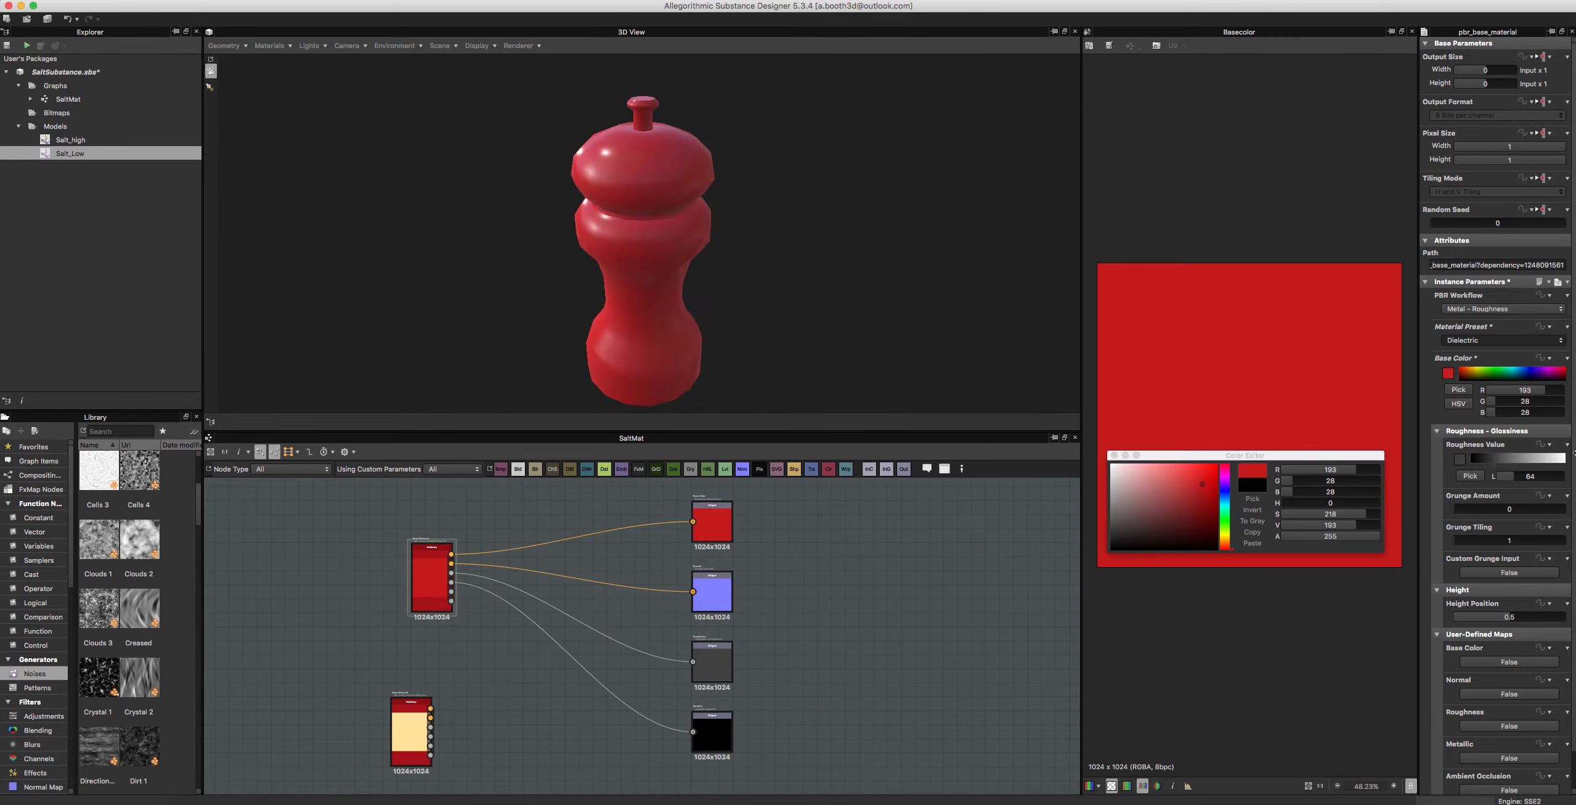
Step: Set the red Base Material's roughness value to 67 after trying glossier and rougher levels on the shaker
{"action": "left_click", "coordinate": [1487, 457]}
{"action": "left_click_drag", "start_coordinate": [1486, 457], "coordinate": [1462, 459]}
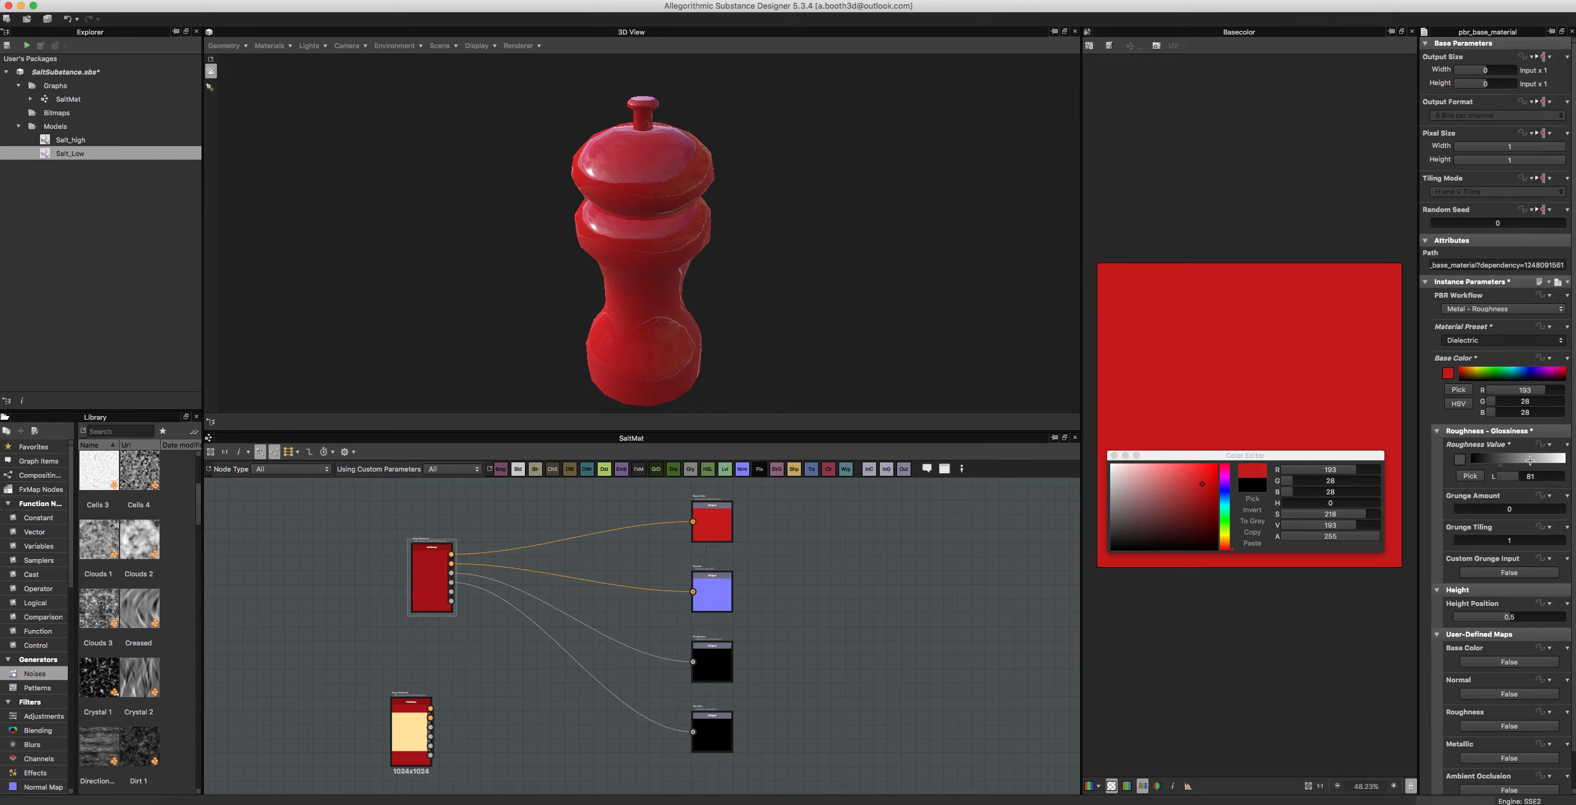
{"action": "left_click_drag", "start_coordinate": [1458, 462], "coordinate": [1573, 456]}
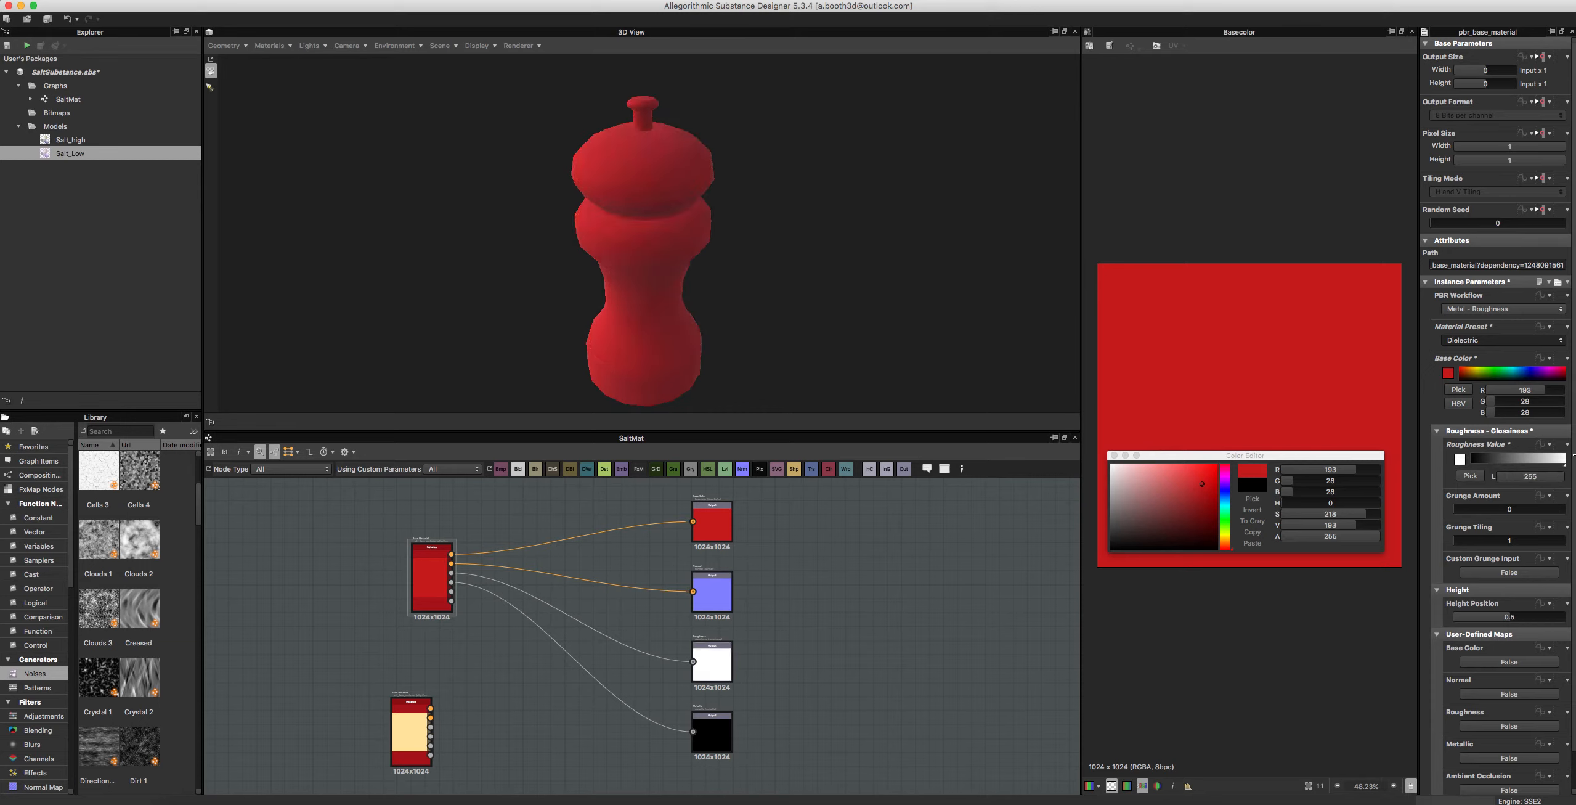
{"action": "left_click_drag", "start_coordinate": [1573, 453], "coordinate": [1496, 462]}
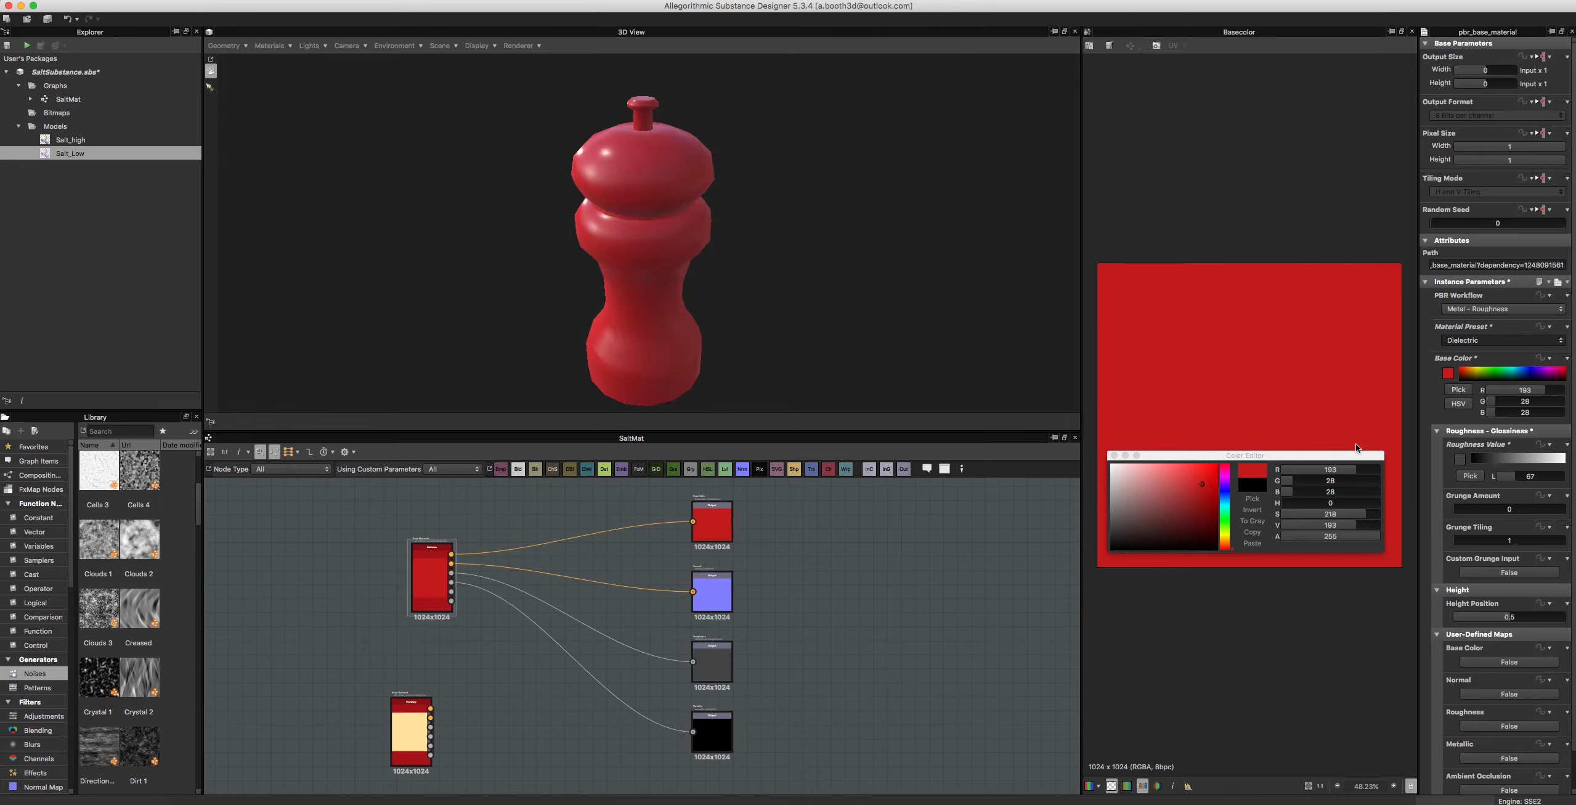
{"action": "left_click_drag", "start_coordinate": [750, 268], "coordinate": [695, 242]}
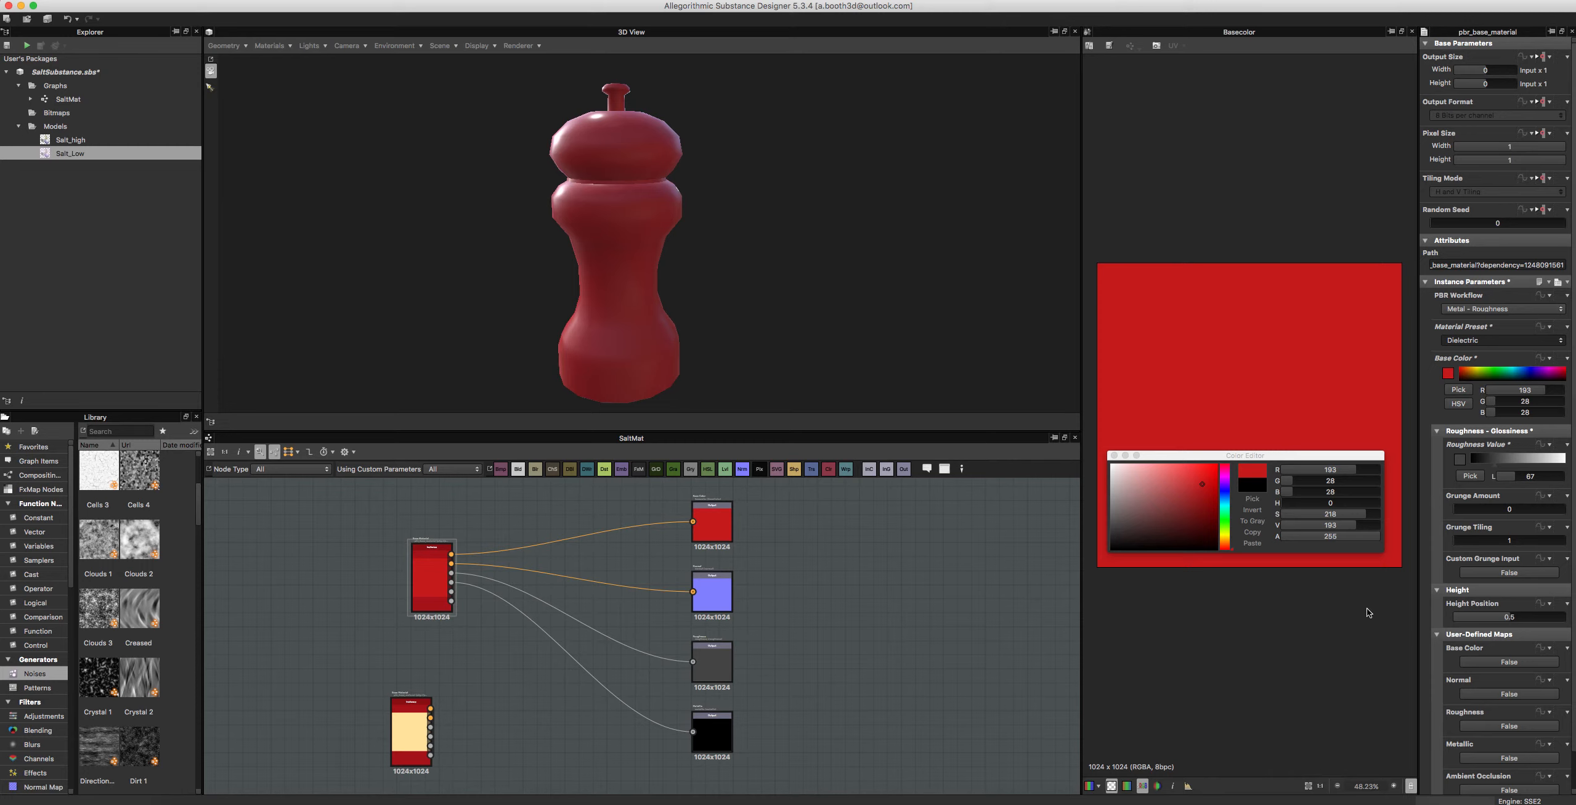
Step: Search the library for "wood" and browse the wood materials
{"action": "left_click", "coordinate": [130, 431]}
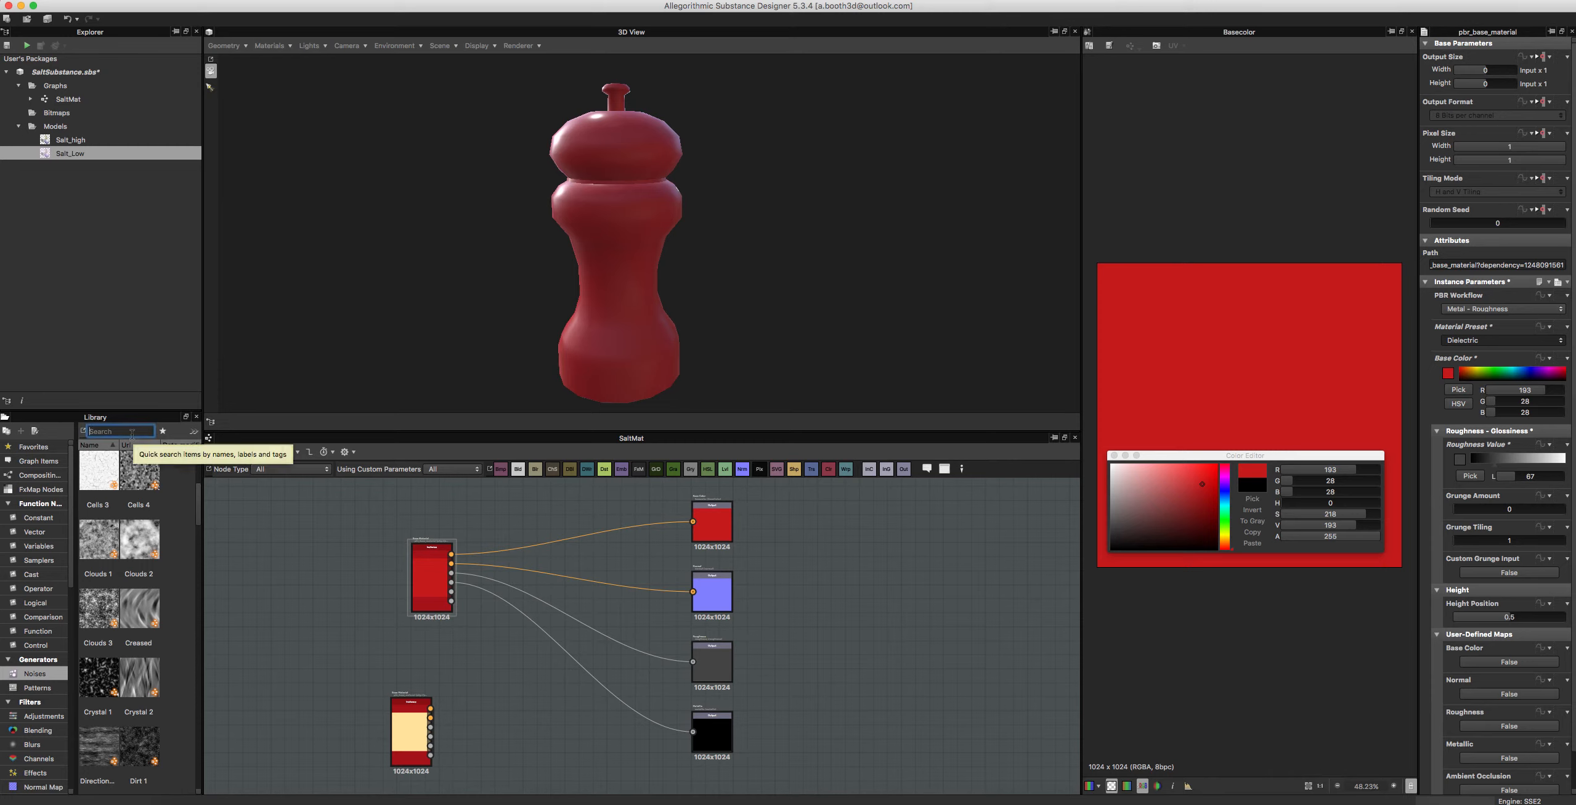
{"action": "type", "text": "wood"}
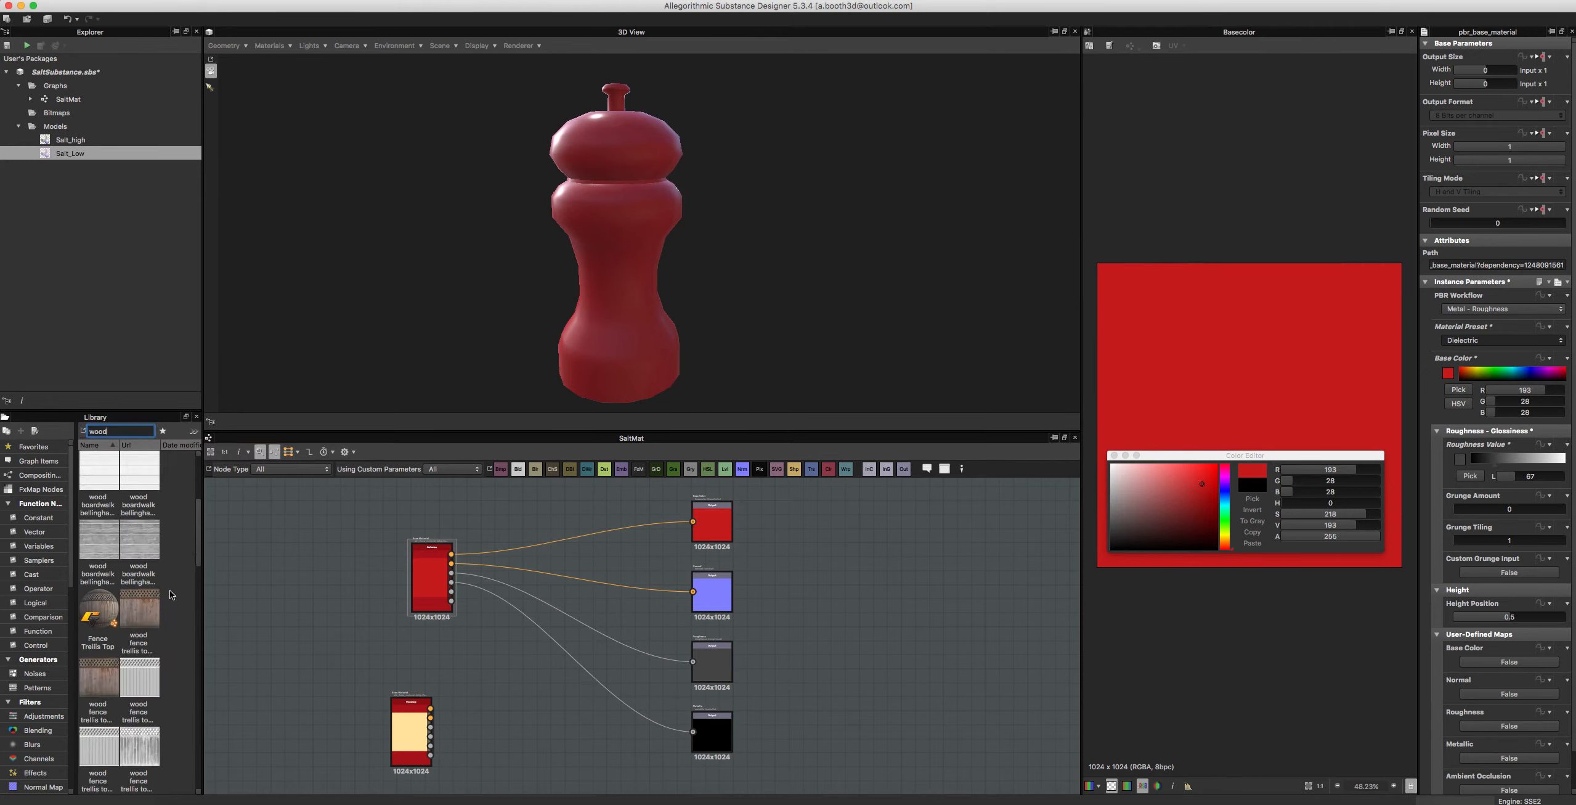
{"action": "scroll", "coordinate": [172, 595], "scroll_direction": "down", "scroll_amount": 5}
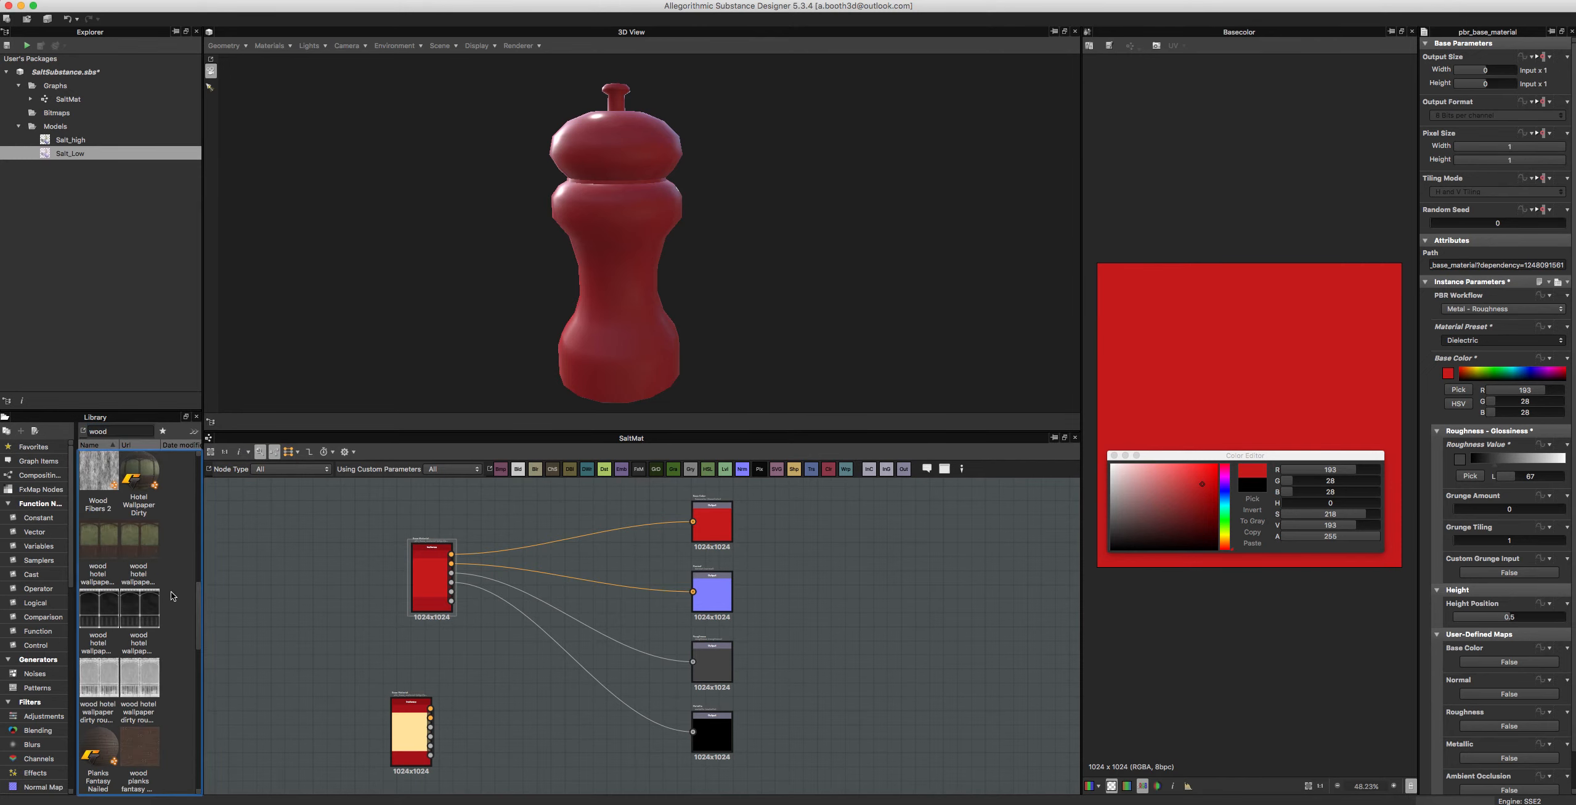
{"action": "scroll", "coordinate": [193, 587], "scroll_direction": "down", "scroll_amount": 3}
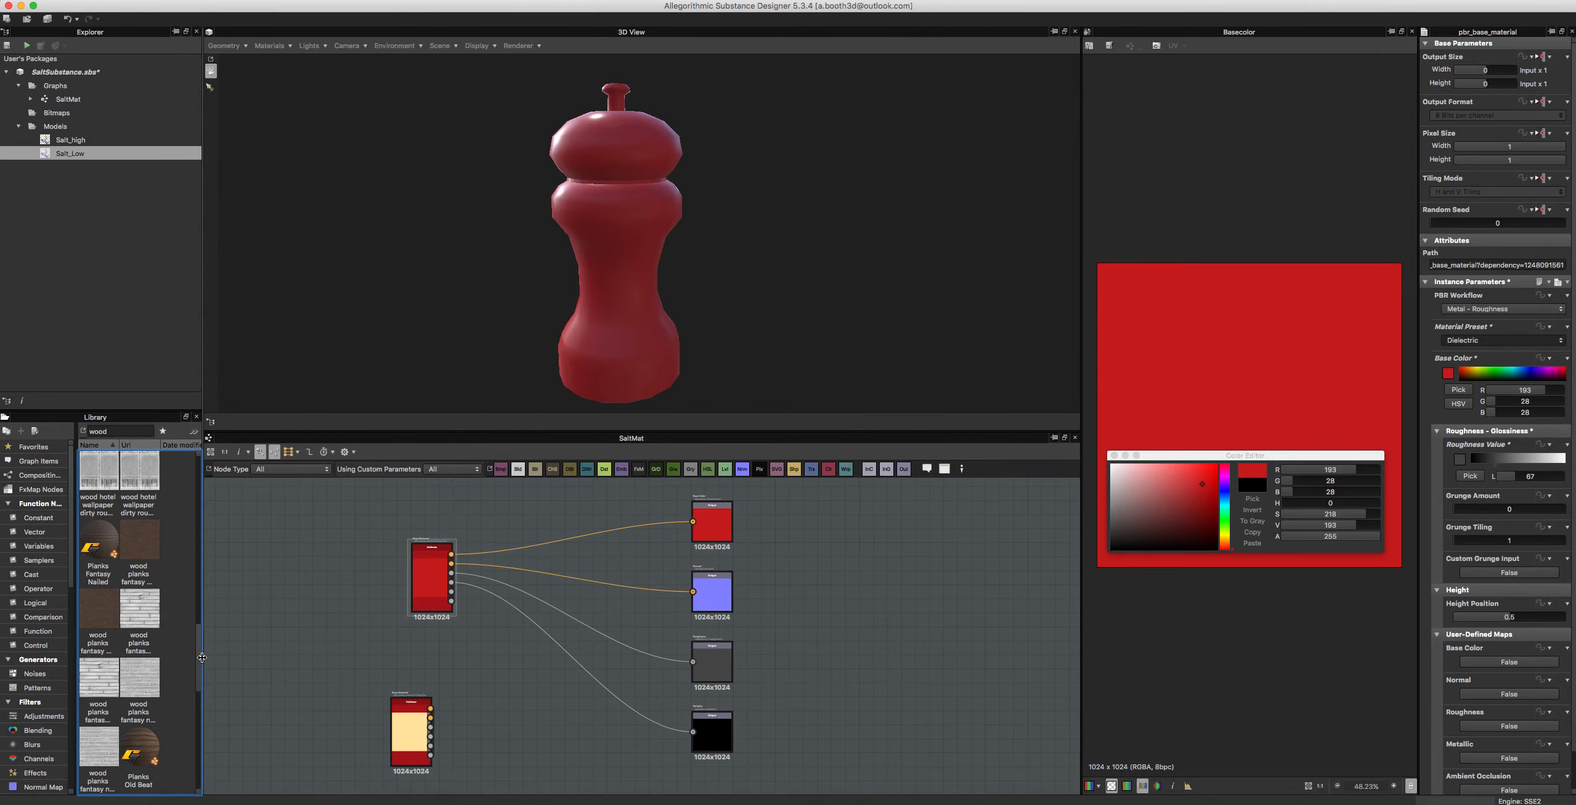
{"action": "left_click_drag", "start_coordinate": [198, 669], "coordinate": [158, 803]}
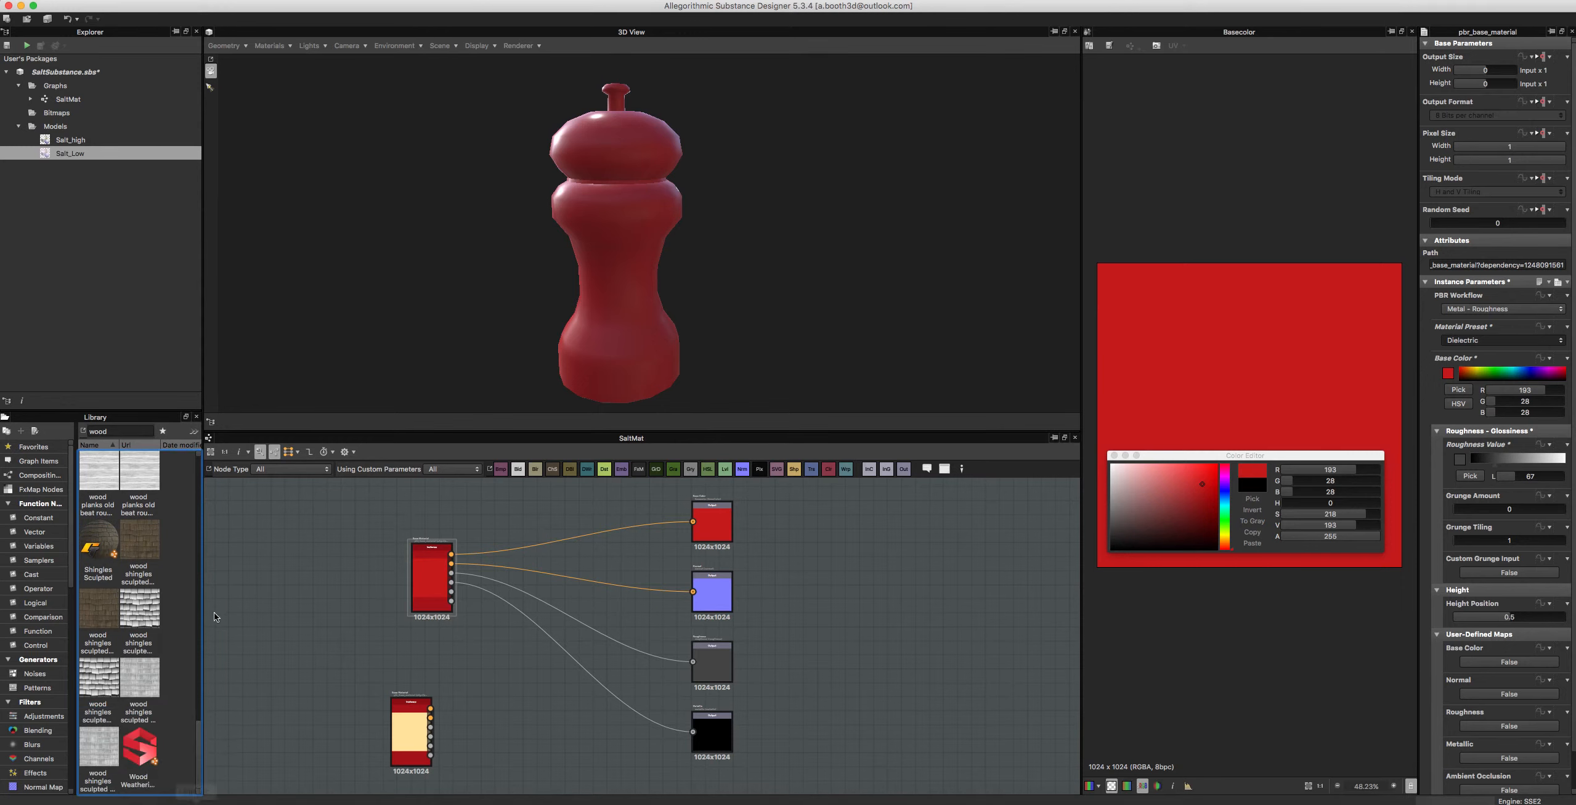
{"action": "scroll", "coordinate": [126, 727], "scroll_direction": "up", "scroll_amount": 10}
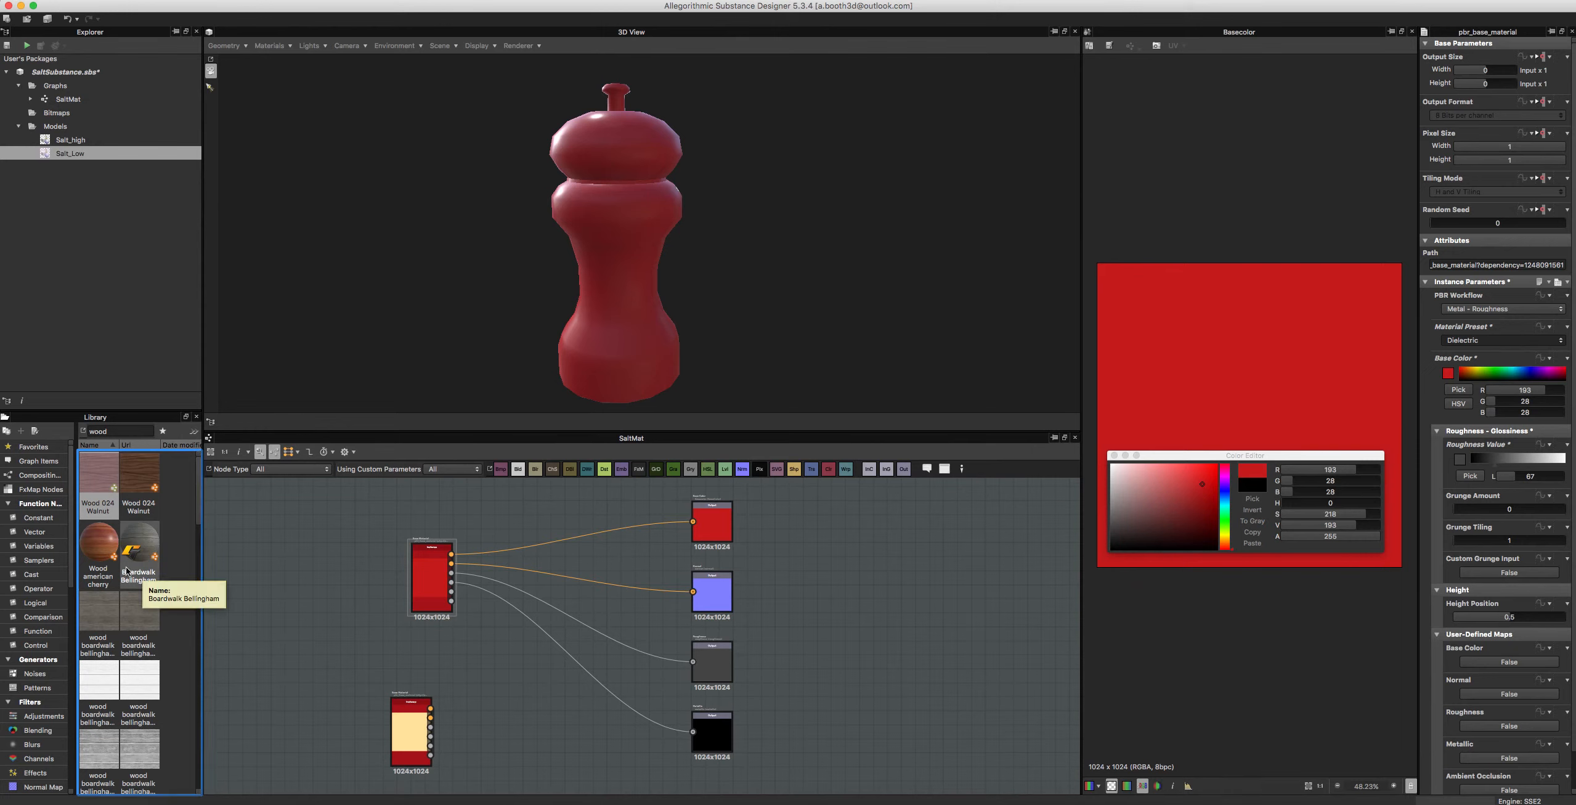
Step: Add the Wood american cherry material to the graph beside the red Base Material and dismiss the update report
{"action": "left_click_drag", "start_coordinate": [99, 550], "coordinate": [305, 564]}
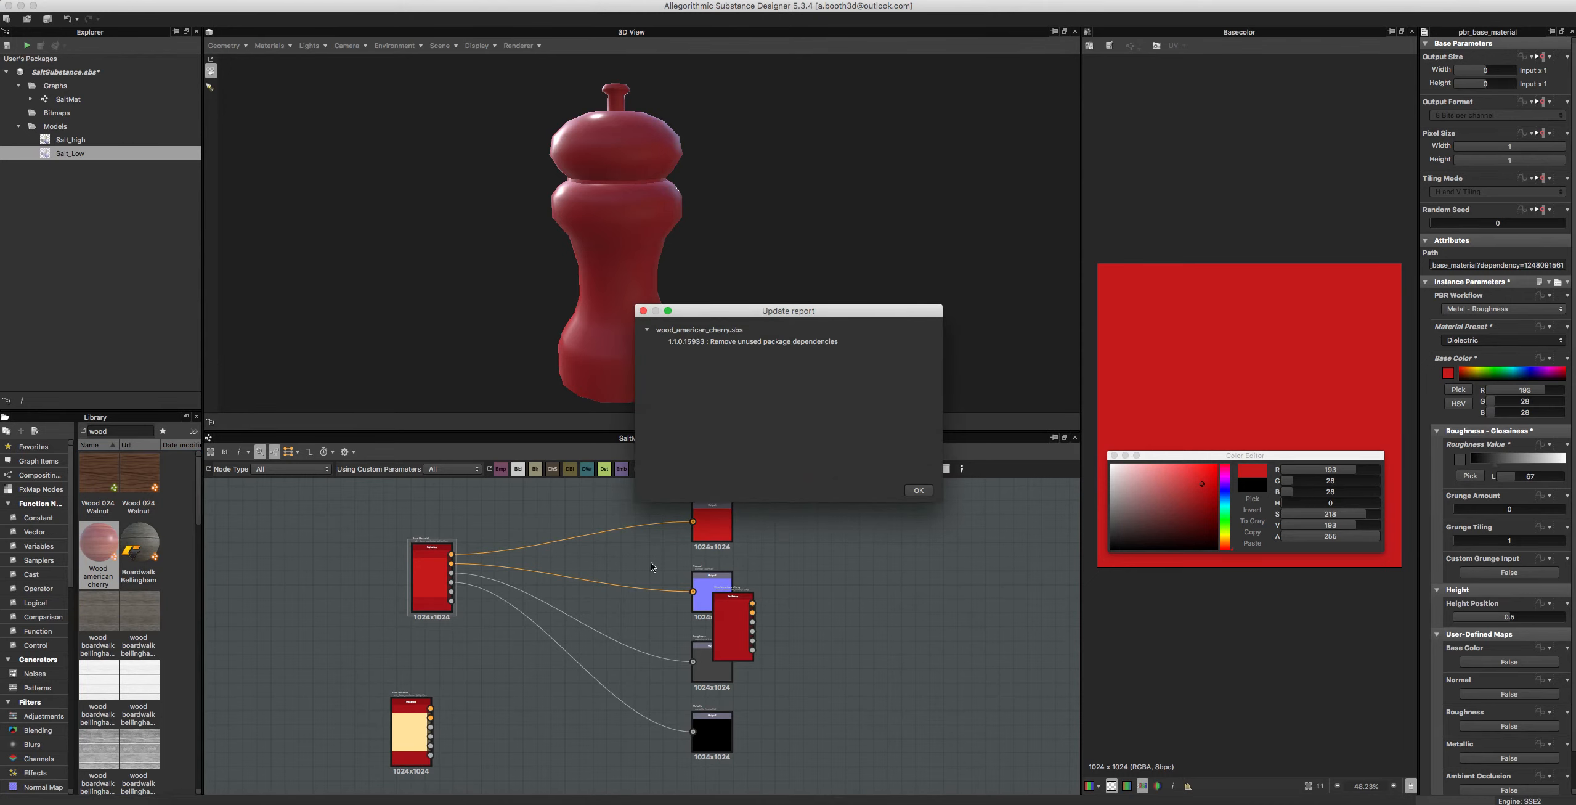
{"action": "left_click_drag", "start_coordinate": [742, 315], "coordinate": [76, 587]}
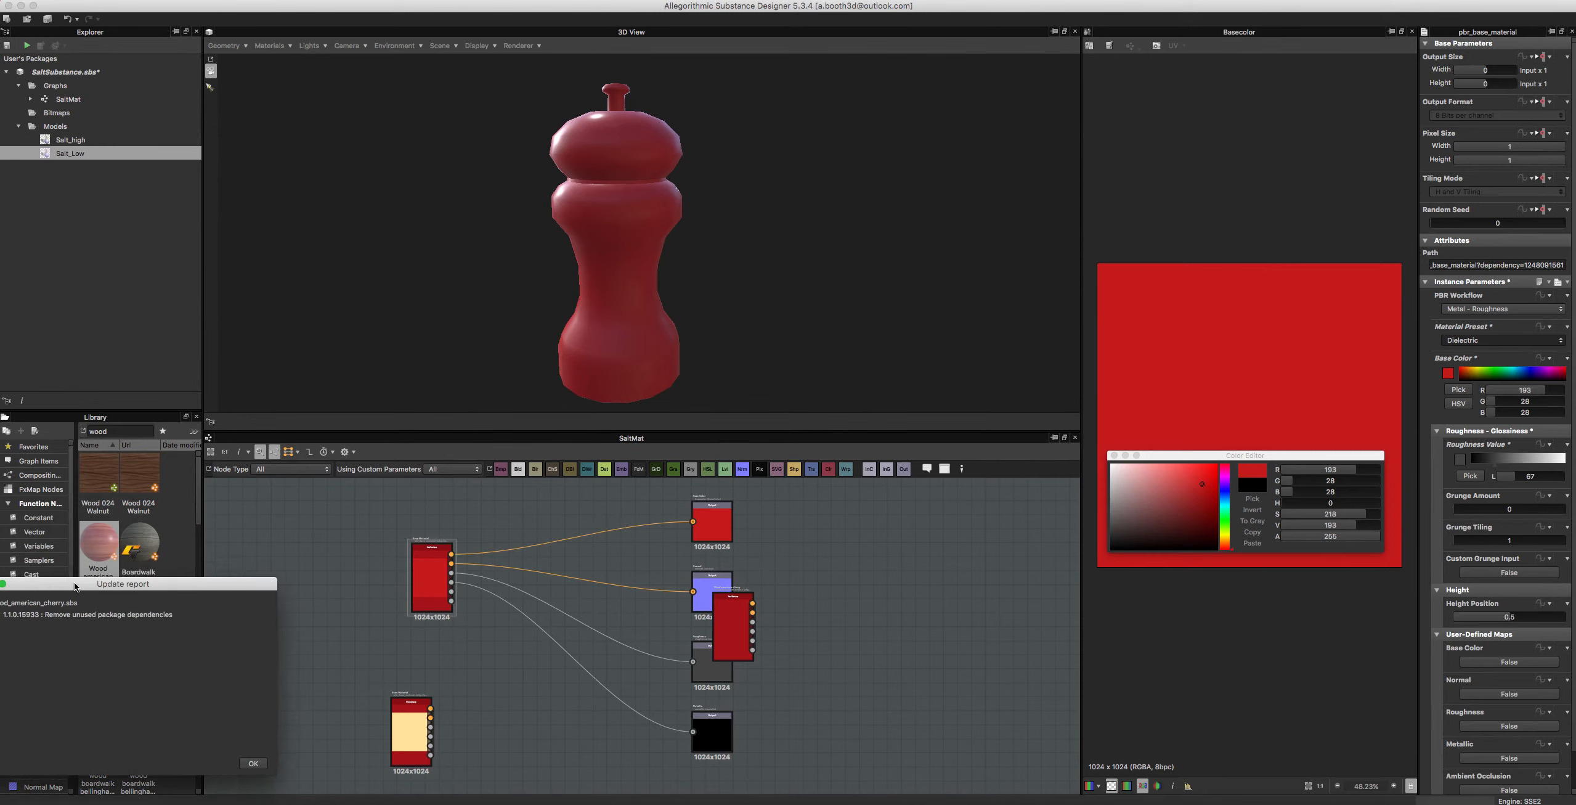
{"action": "left_click_drag", "start_coordinate": [75, 586], "coordinate": [851, 341]}
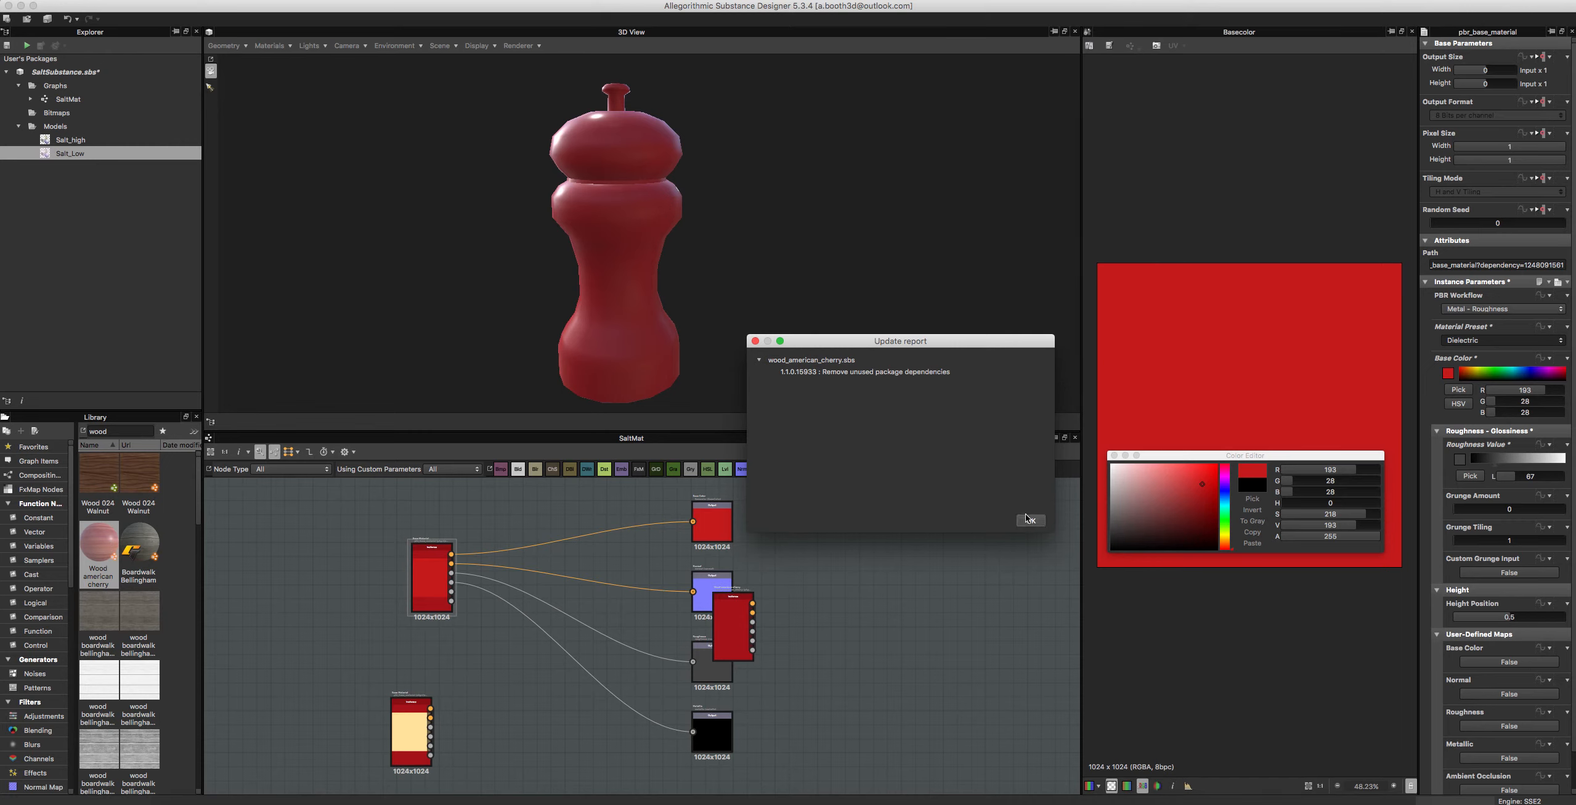
{"action": "left_click", "coordinate": [812, 376]}
{"action": "left_click", "coordinate": [1023, 519]}
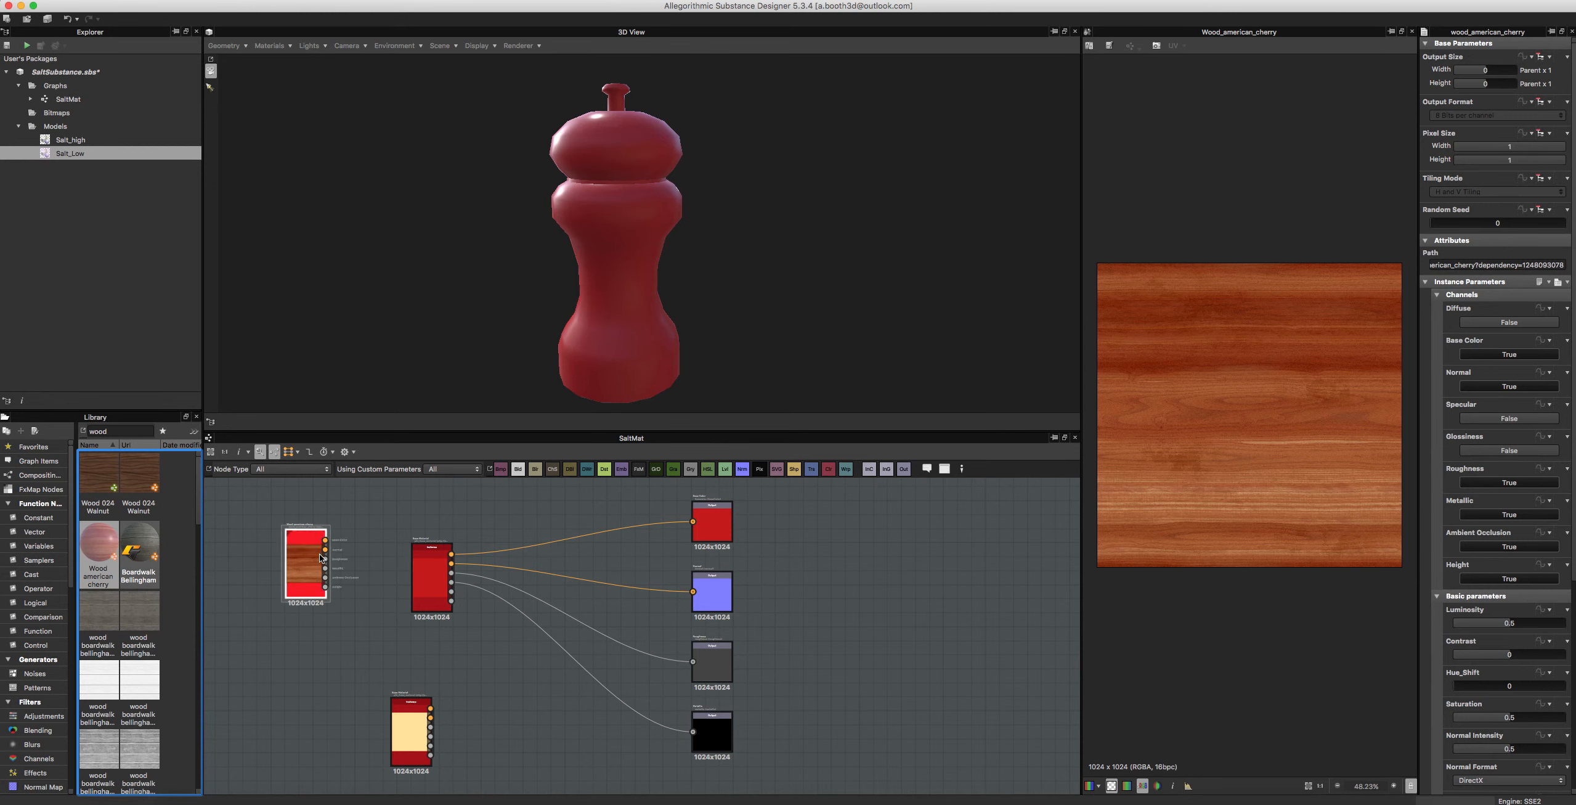
Step: Line up the red Base Material with the Wood american cherry node and set the wood's random seed to 2
{"action": "left_click_drag", "start_coordinate": [313, 557], "coordinate": [313, 576]}
{"action": "scroll", "coordinate": [313, 577], "scroll_direction": "up", "scroll_amount": 3}
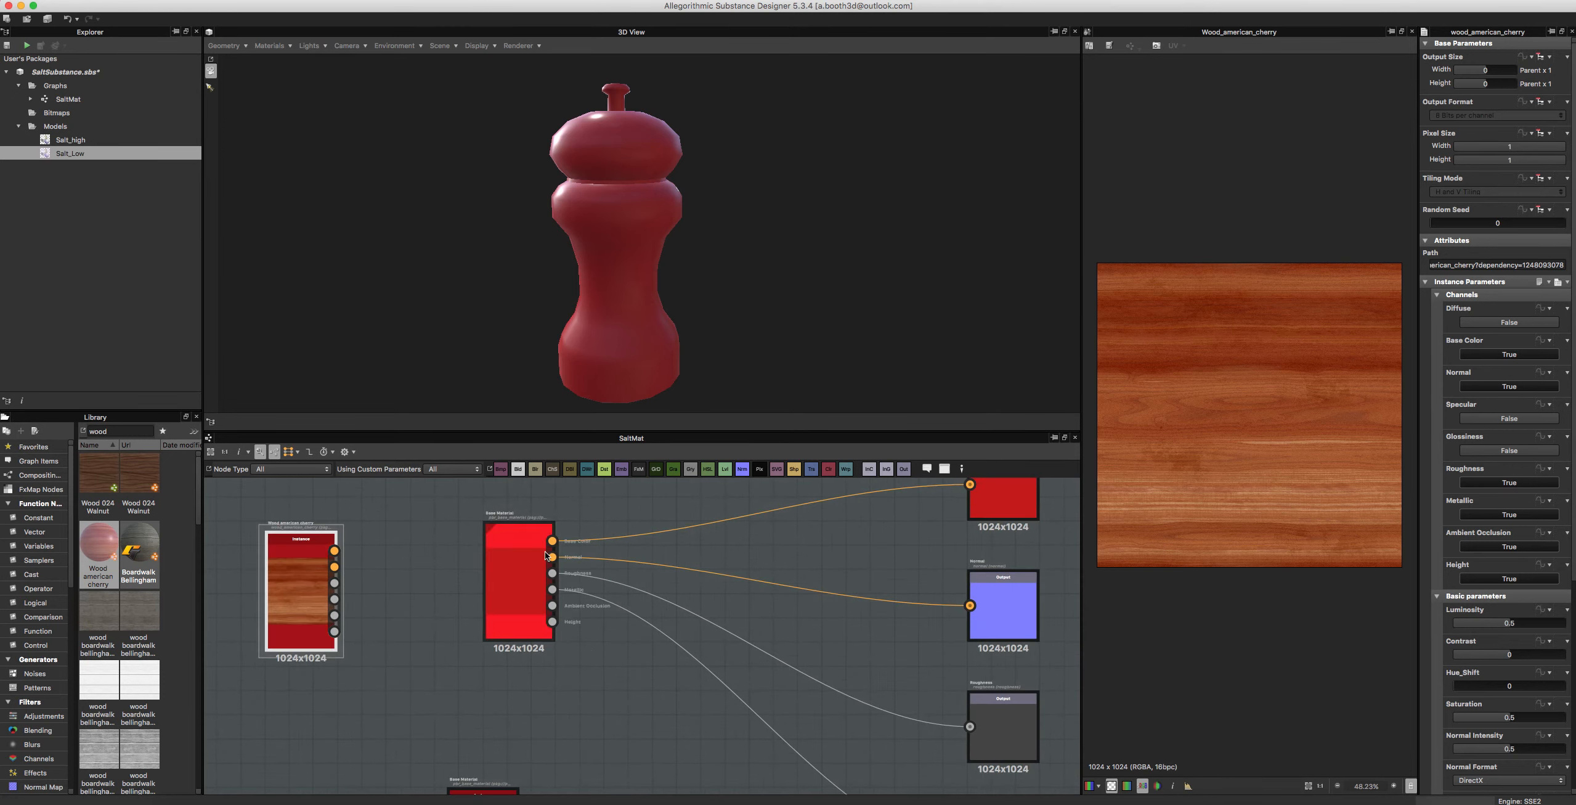
{"action": "left_click_drag", "start_coordinate": [519, 561], "coordinate": [544, 586]}
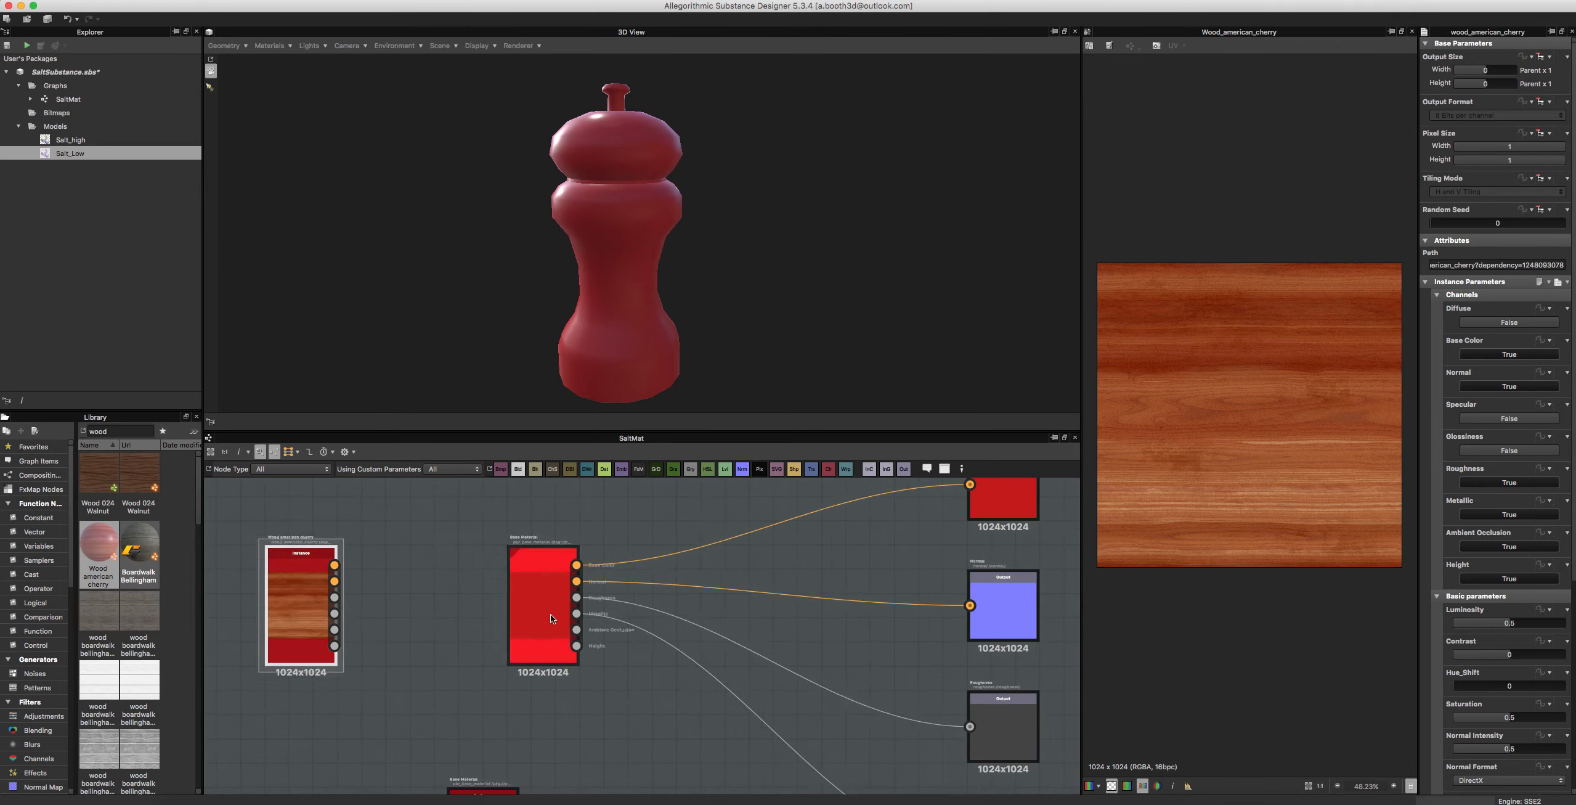
{"action": "left_click", "coordinate": [1456, 222]}
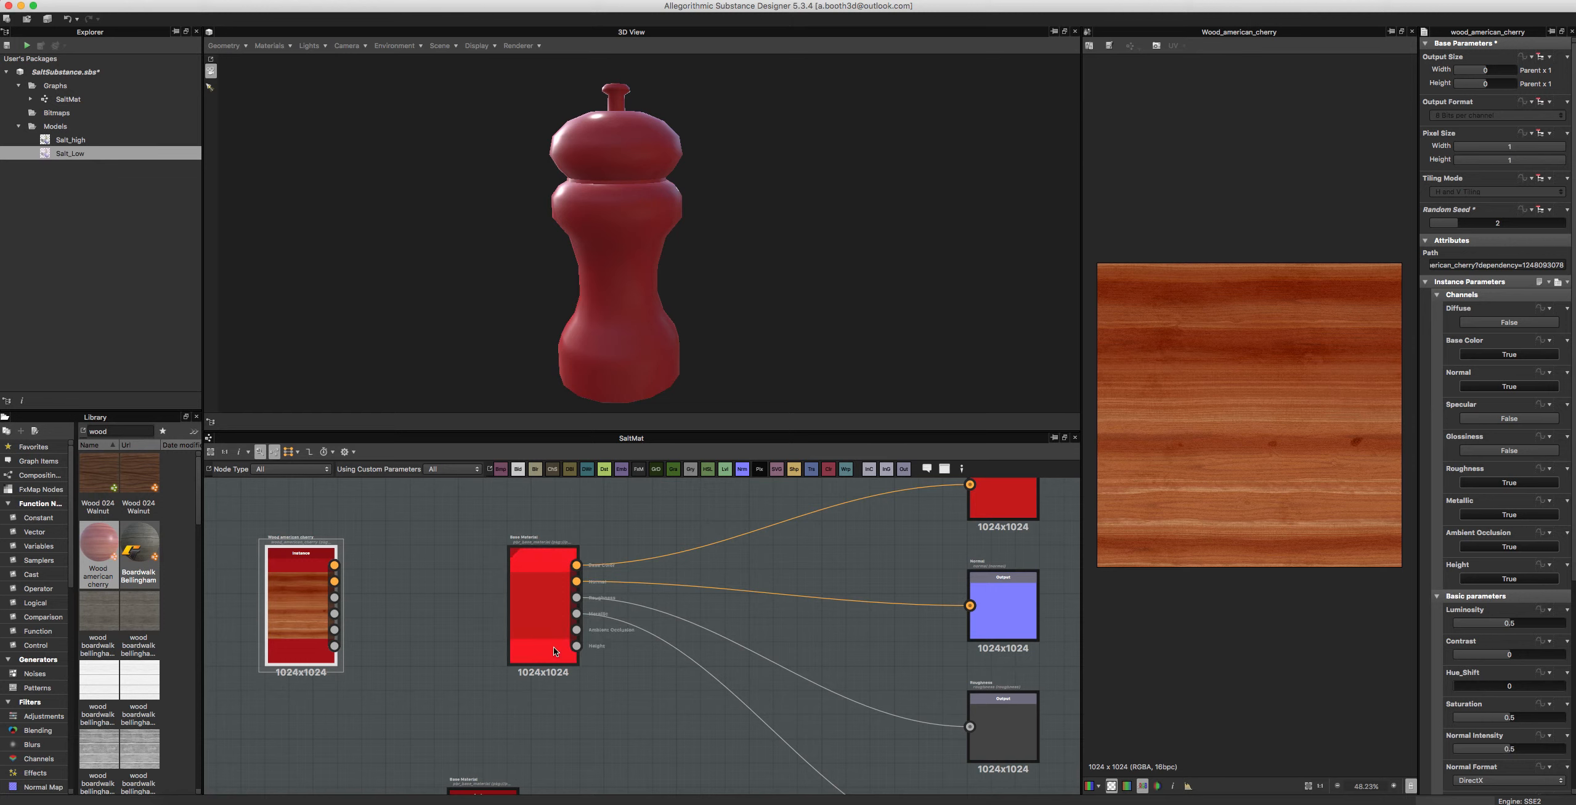
Step: Set the red Base Material's user-defined Base Color, Normal, Roughness and Metallic maps to True
{"action": "scroll", "coordinate": [1501, 730], "scroll_direction": "down", "scroll_amount": 3}
{"action": "left_click", "coordinate": [1498, 624]}
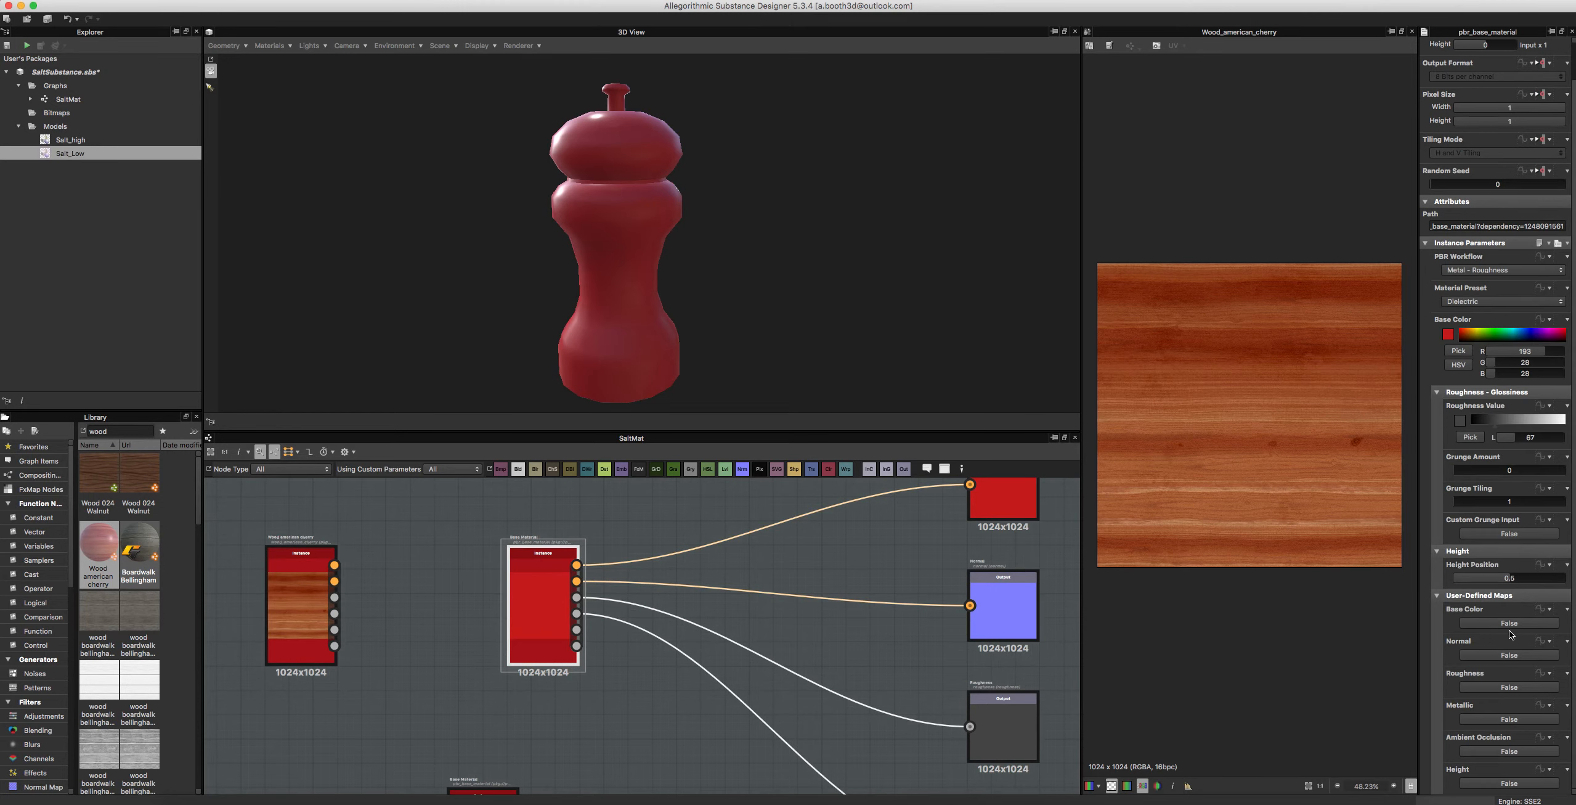
{"action": "scroll", "coordinate": [1494, 652], "scroll_direction": "up", "scroll_amount": 1}
{"action": "left_click", "coordinate": [1488, 590]}
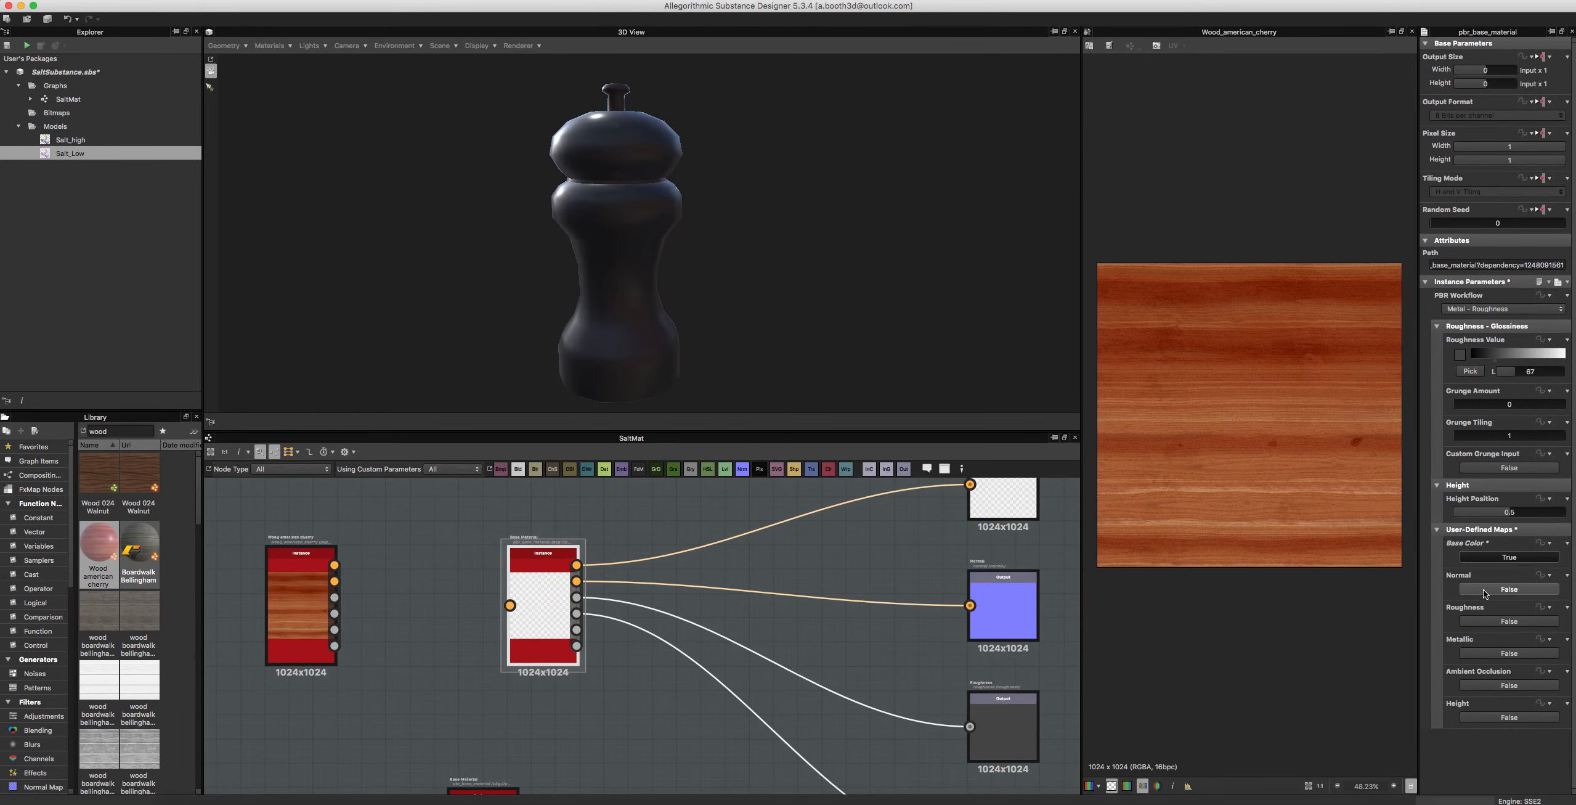
{"action": "left_click", "coordinate": [1482, 621]}
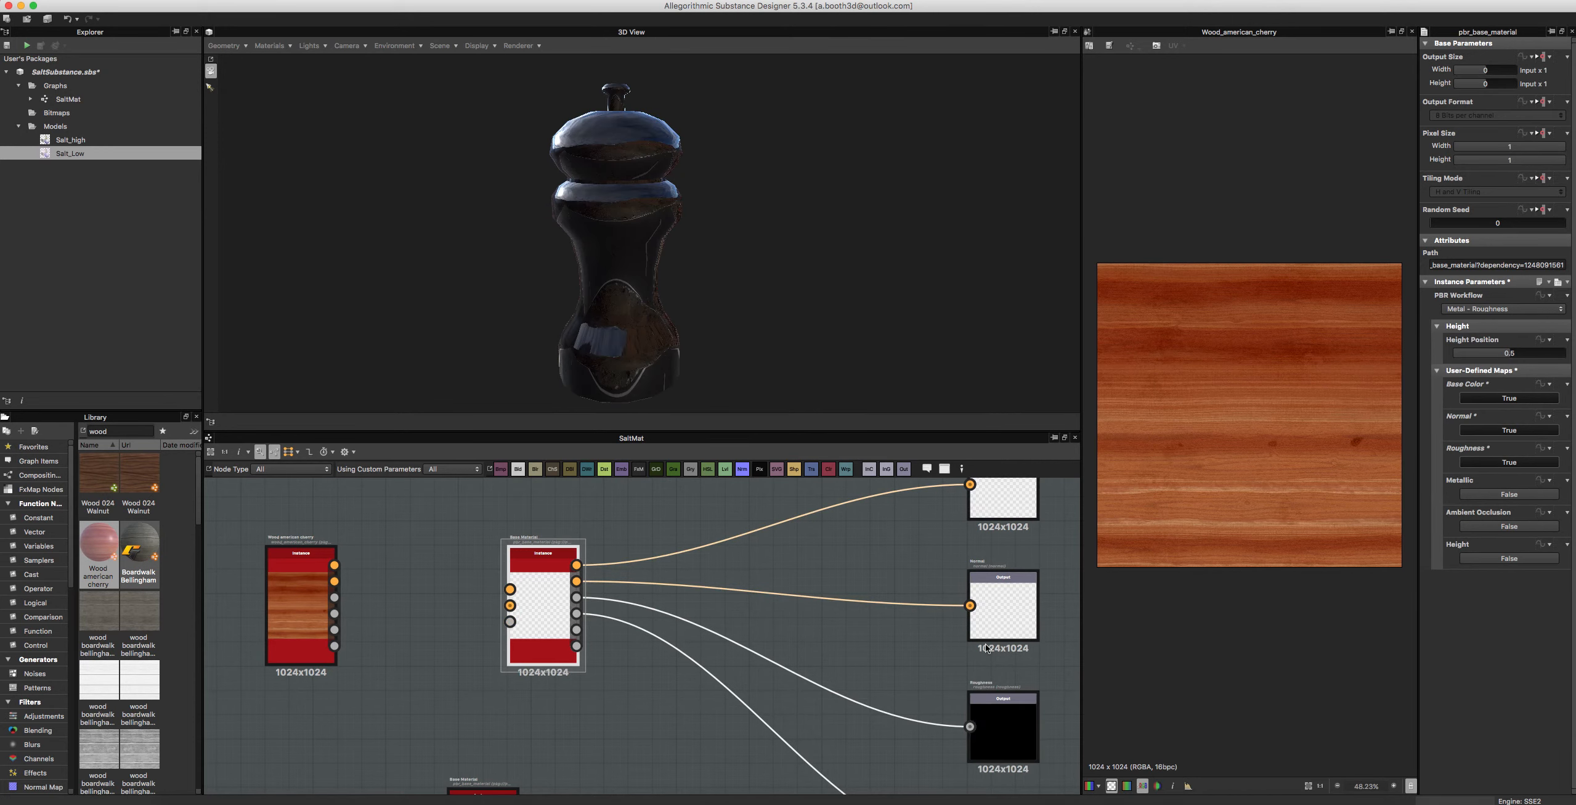
{"action": "left_click", "coordinate": [1504, 494]}
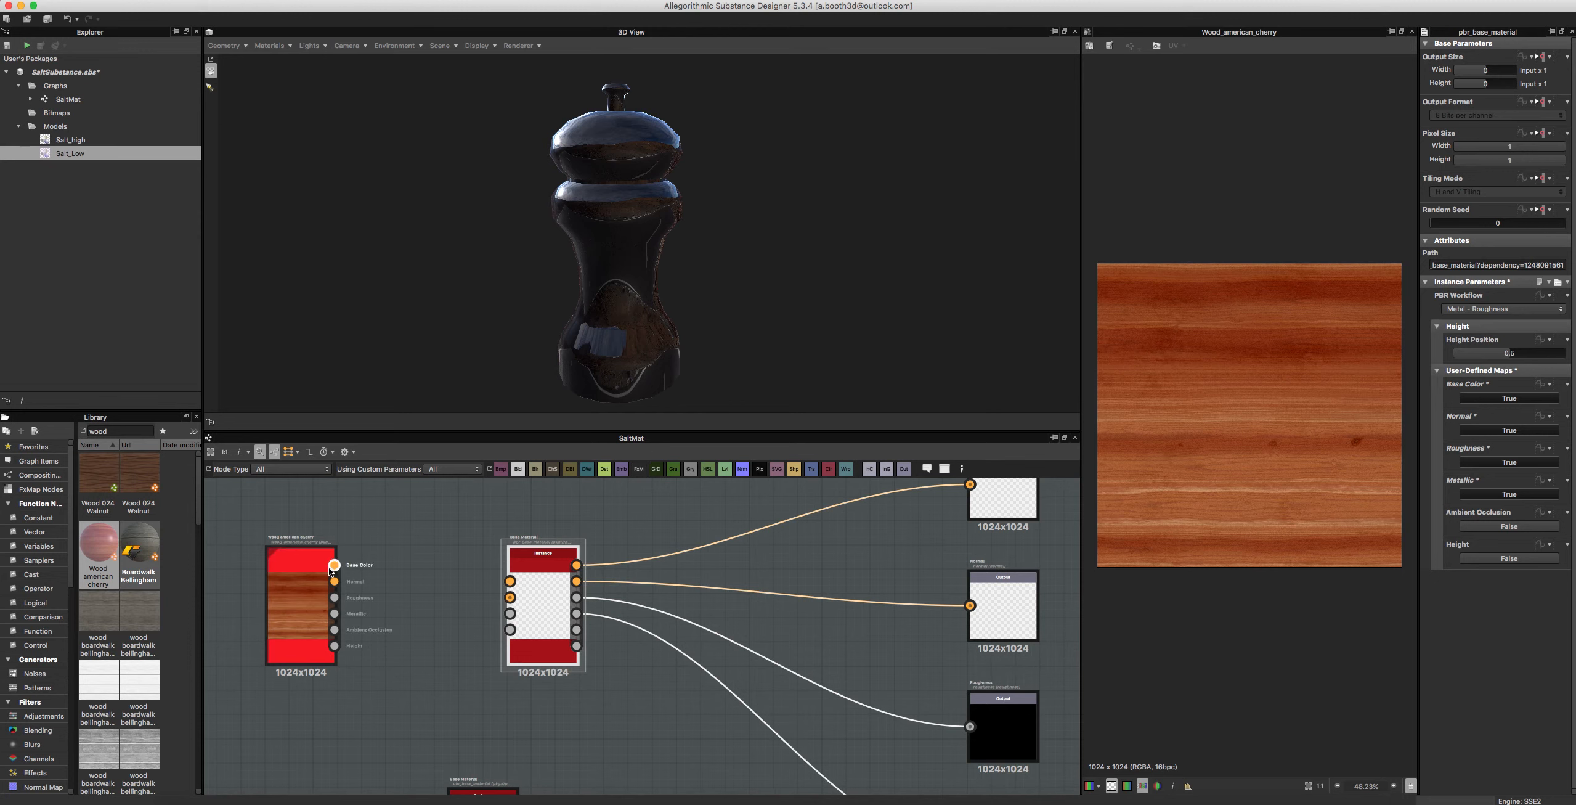
Step: Link the cherry wood's Base Color, Normal, Roughness and Metallic outputs to the matching Base Material inputs
{"action": "left_click_drag", "start_coordinate": [334, 565], "coordinate": [511, 582], "text": "shift"}
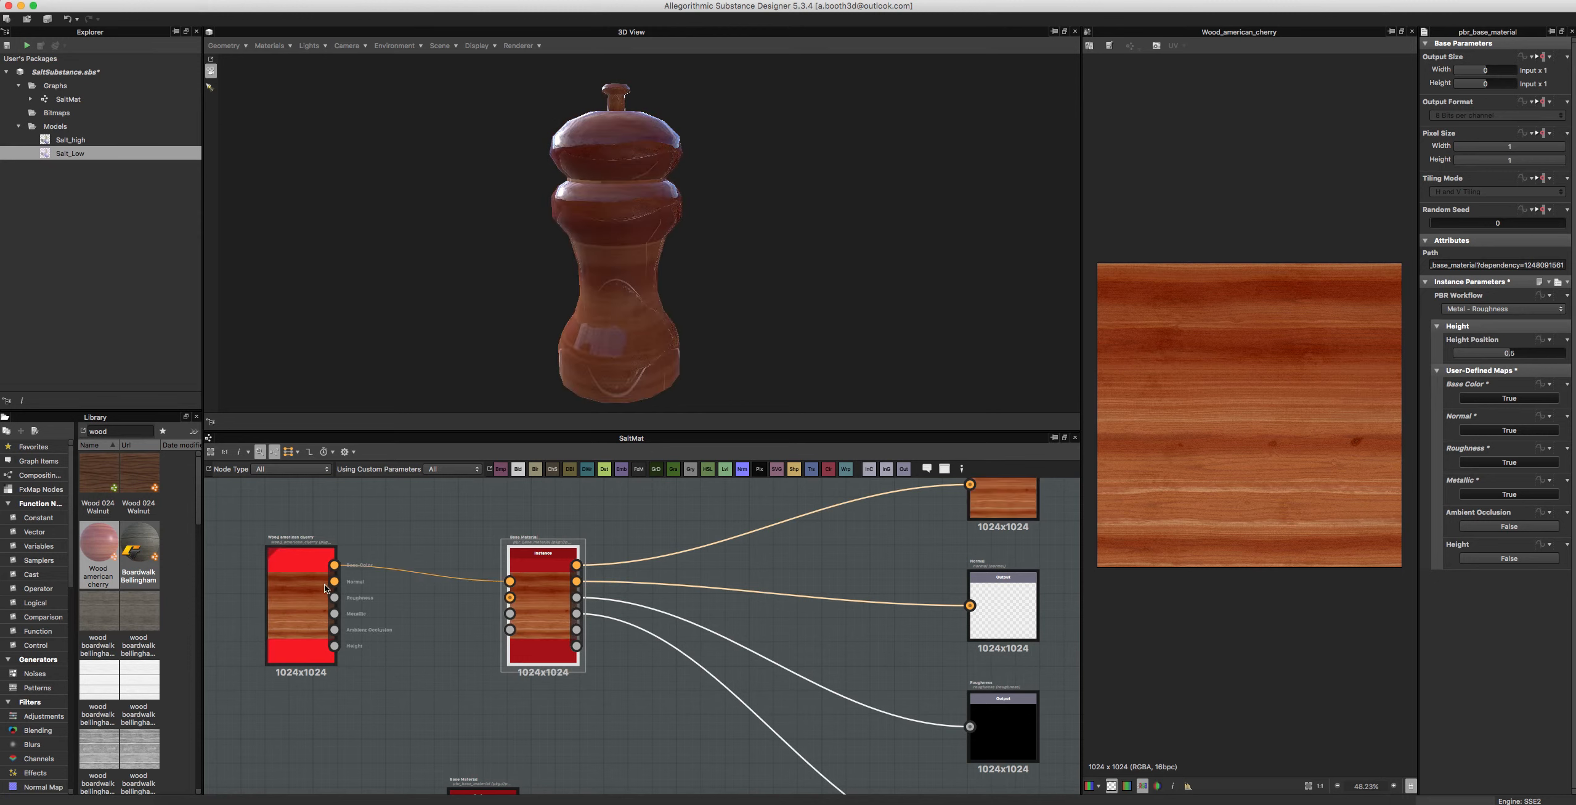
{"action": "key", "text": "1"}
{"action": "left_click_drag", "start_coordinate": [335, 583], "coordinate": [509, 597]}
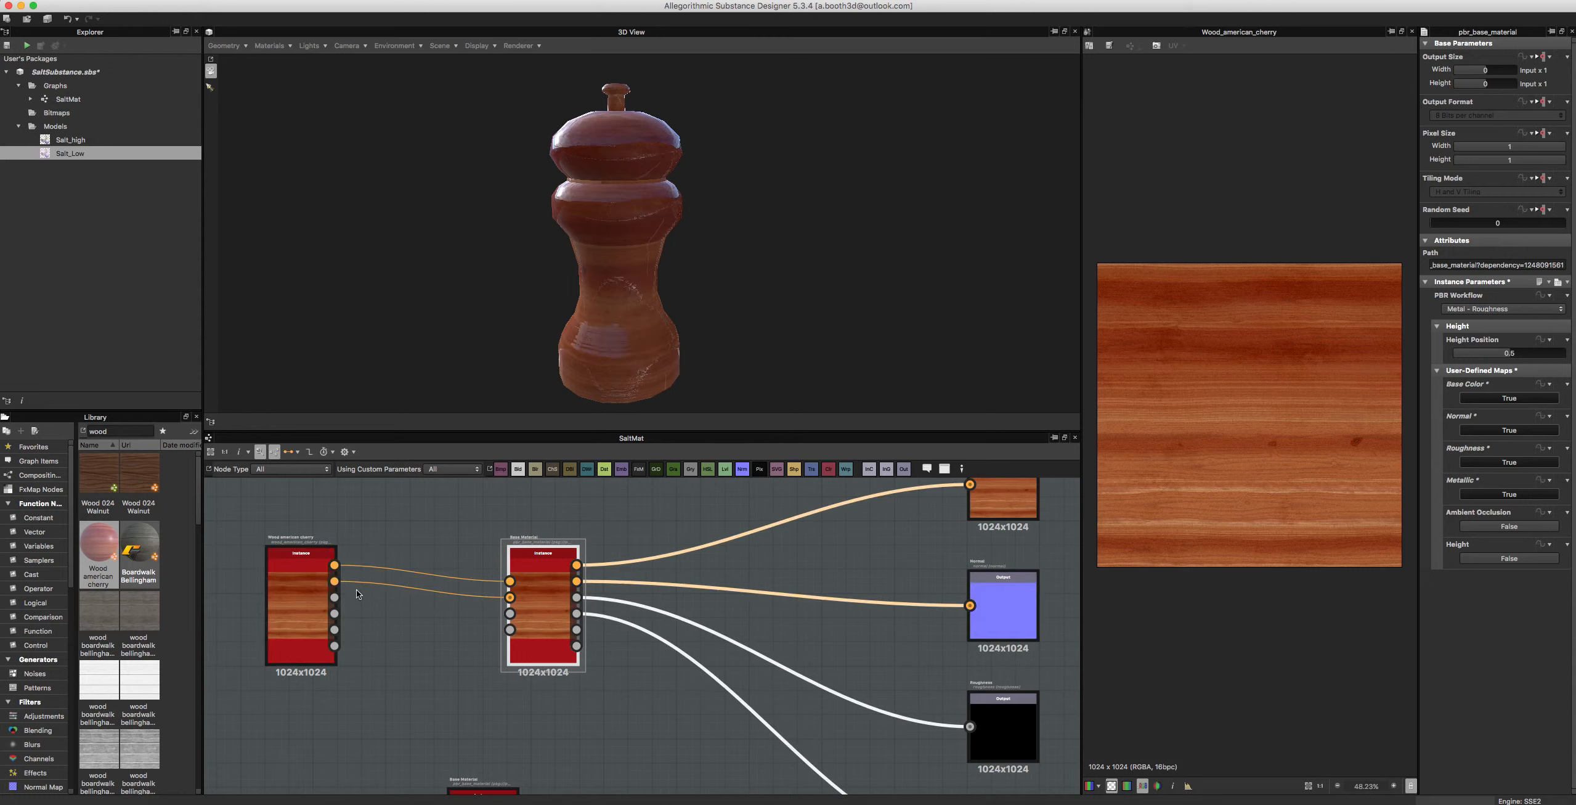
{"action": "left_click_drag", "start_coordinate": [446, 607], "coordinate": [503, 613]}
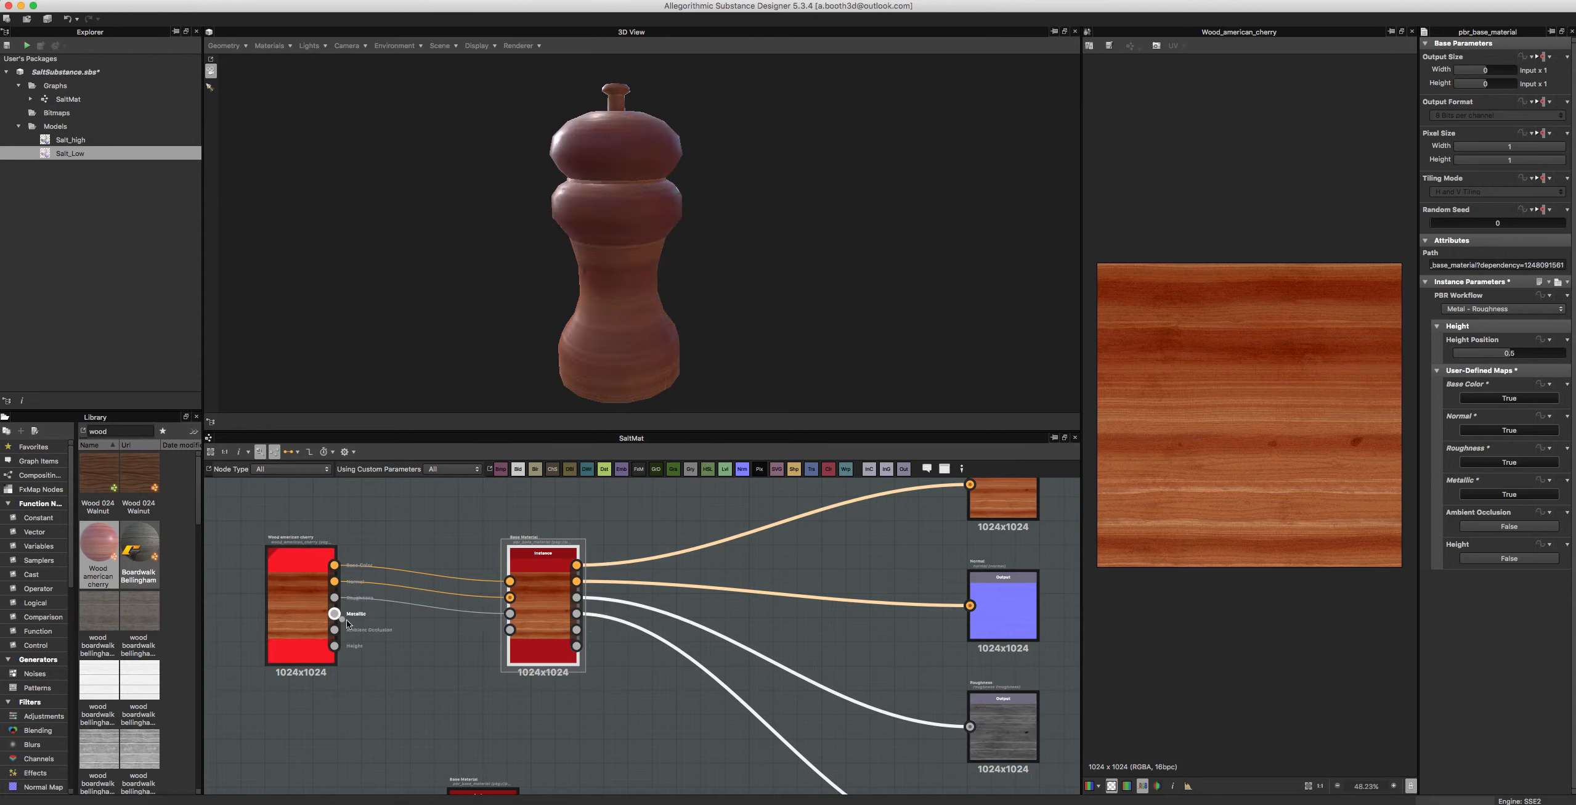
{"action": "left_click_drag", "start_coordinate": [334, 613], "coordinate": [510, 630]}
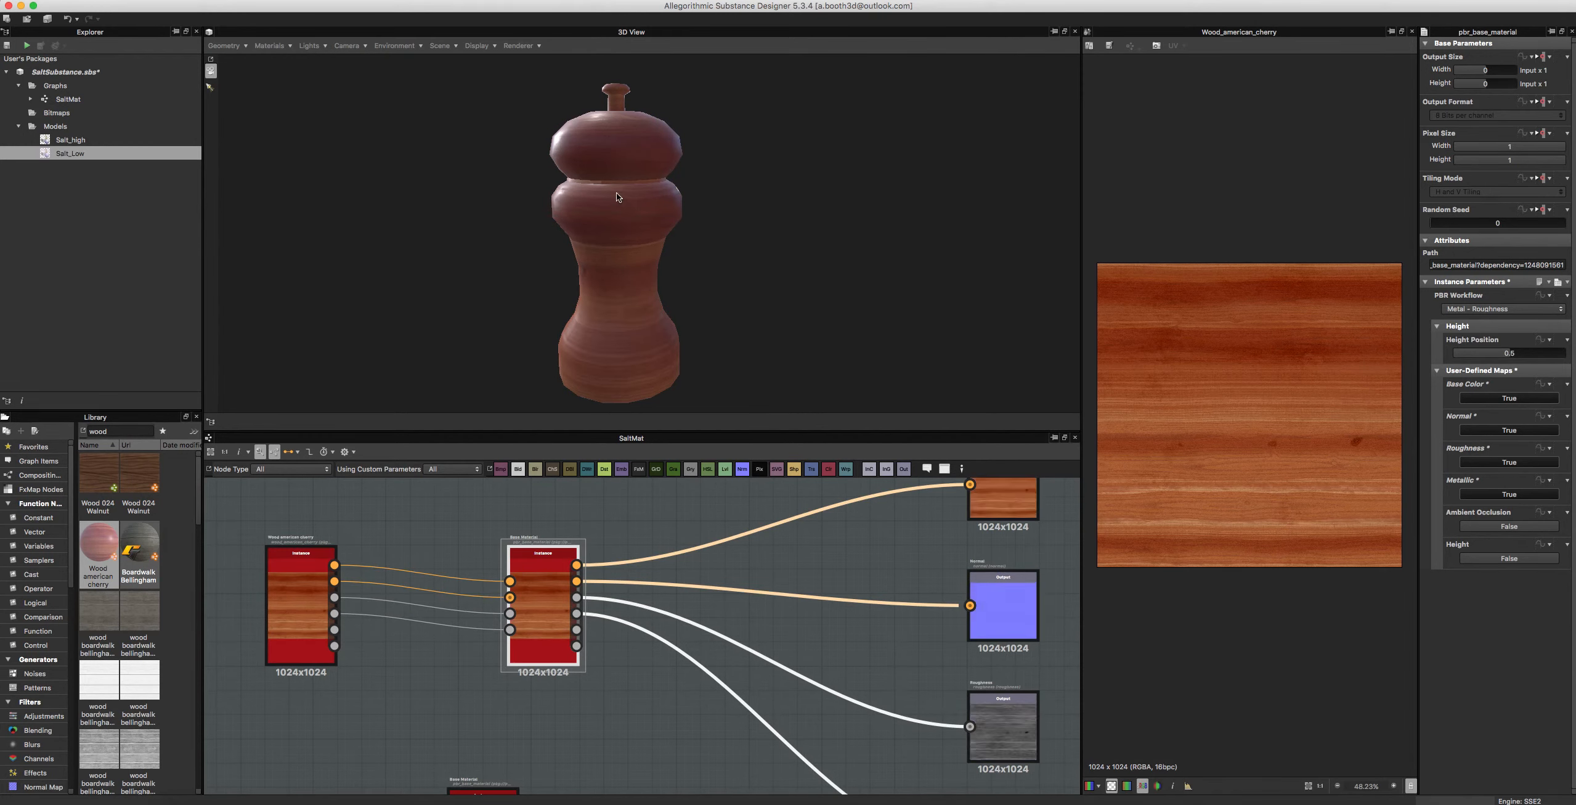
Step: Examine the cherry wood material on the shaker from above, from the side and close up around the cap
{"action": "left_click_drag", "start_coordinate": [569, 194], "coordinate": [580, 282]}
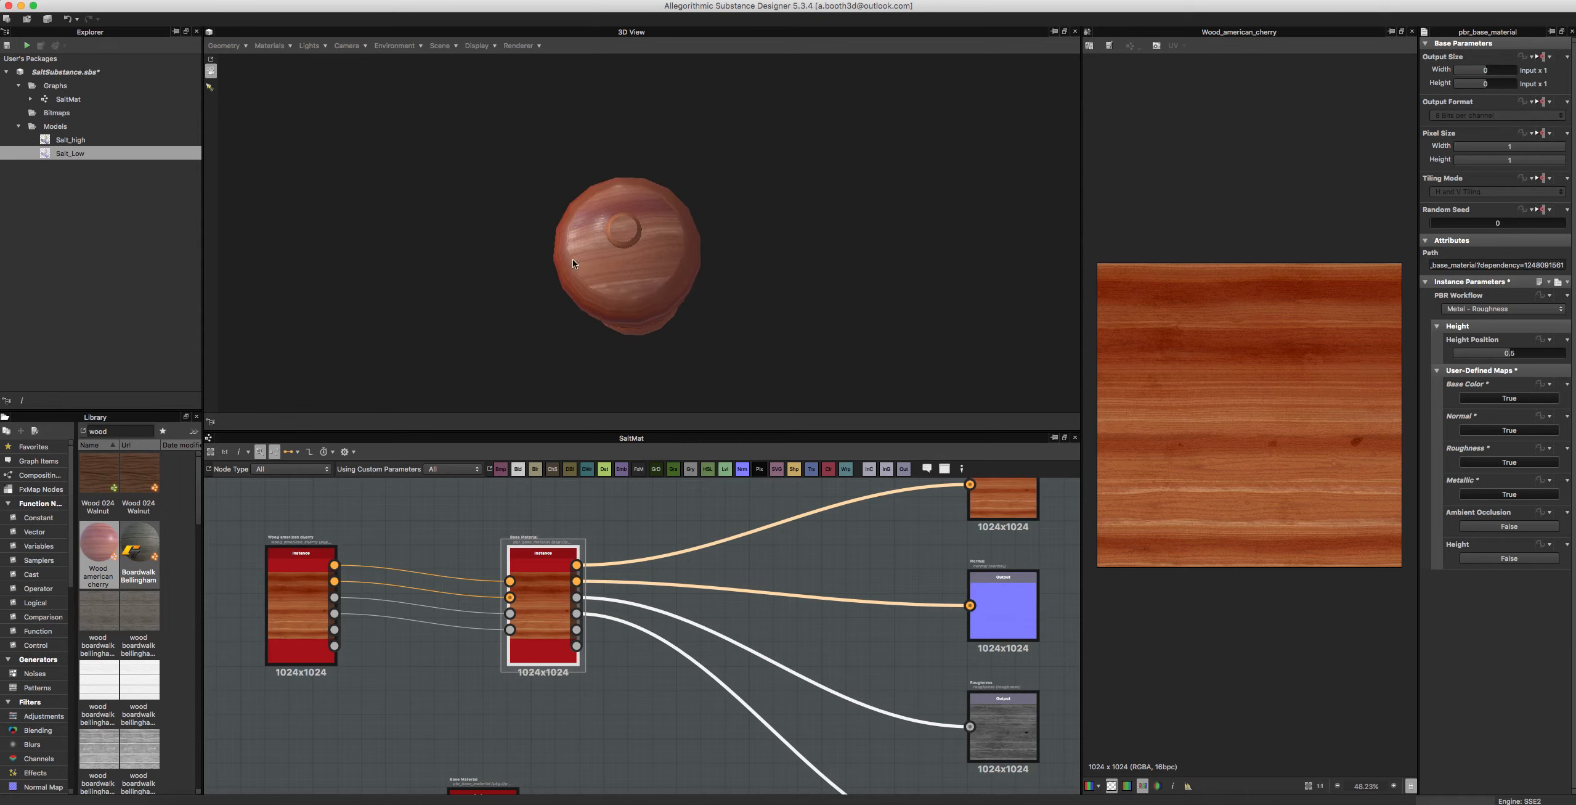
{"action": "left_click_drag", "start_coordinate": [523, 310], "coordinate": [738, 238]}
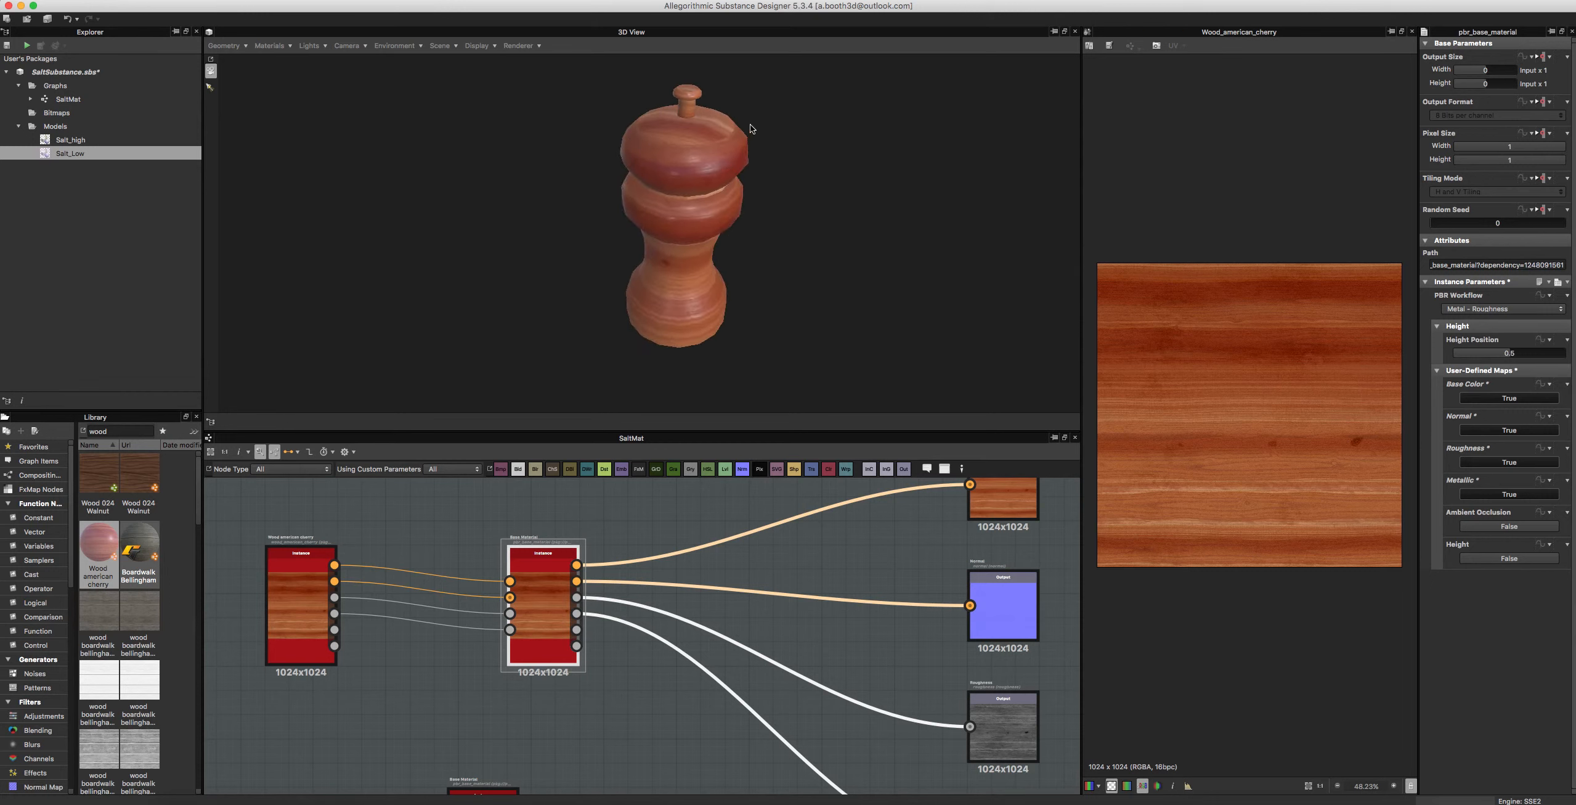
{"action": "left_click_drag", "start_coordinate": [629, 137], "coordinate": [635, 246]}
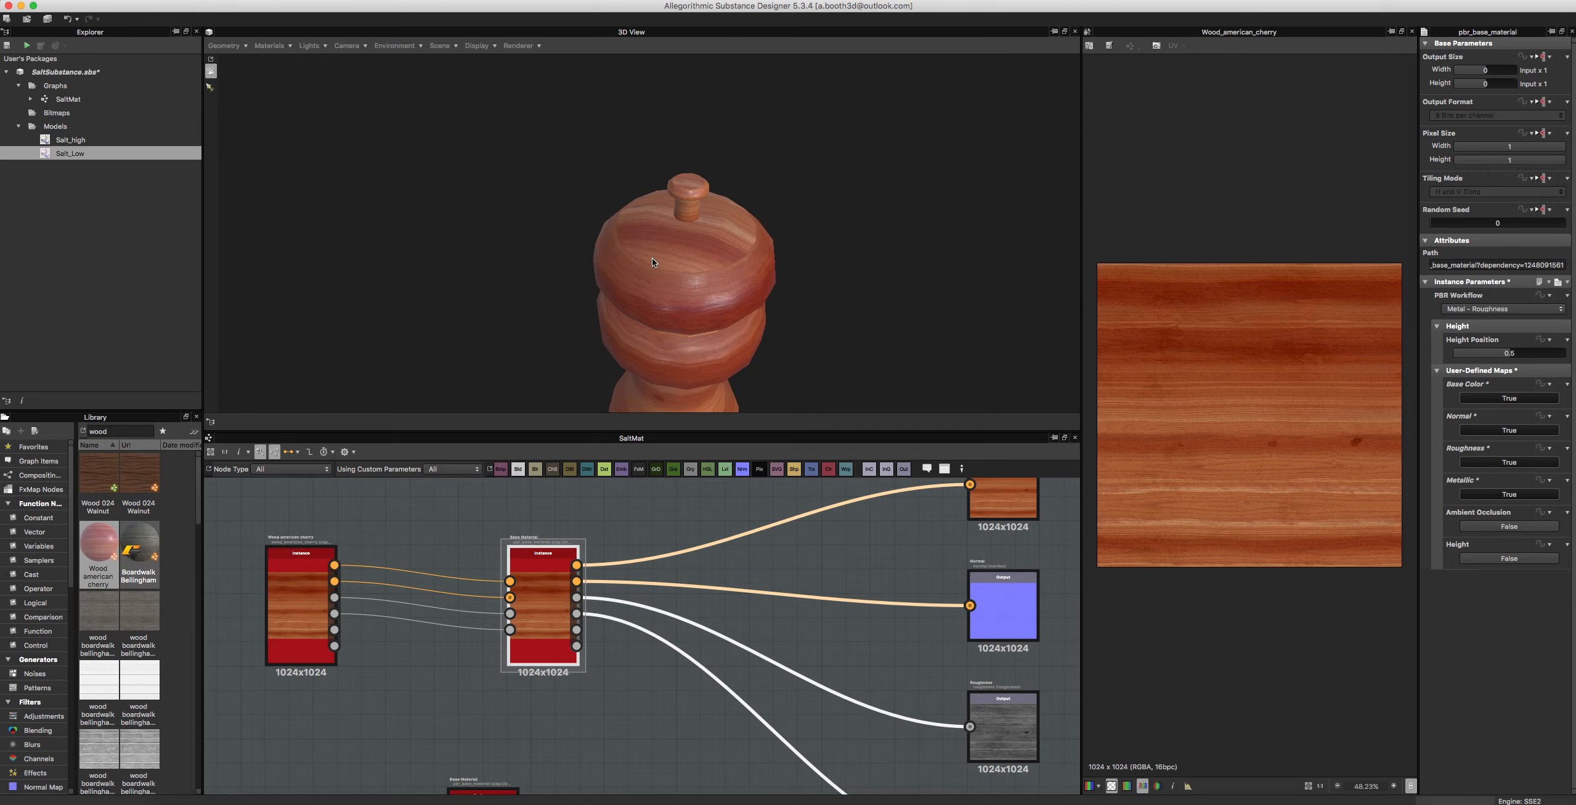
{"action": "left_click_drag", "start_coordinate": [679, 313], "coordinate": [686, 258]}
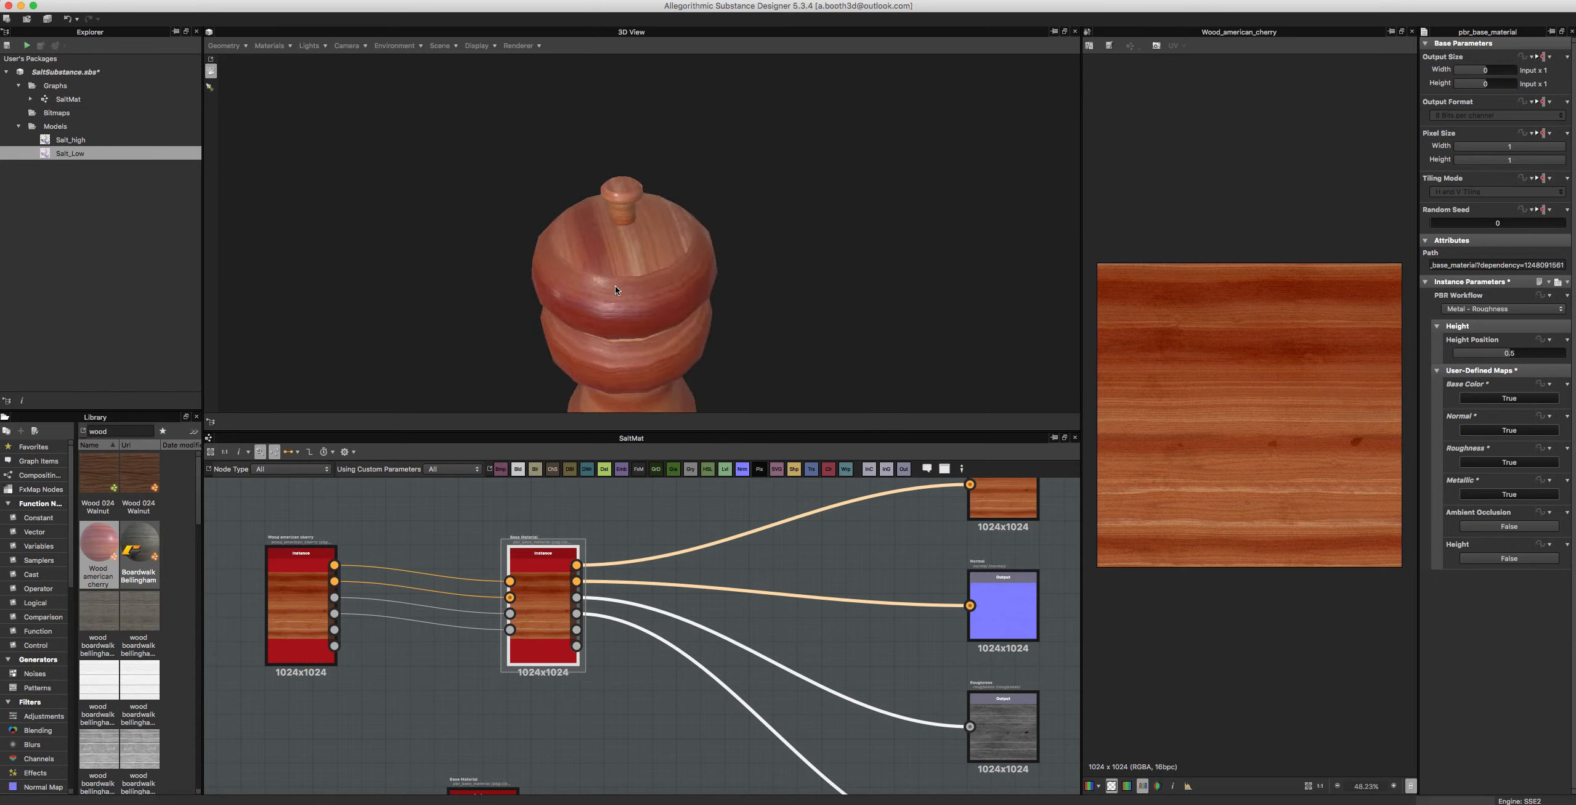
{"action": "left_click_drag", "start_coordinate": [614, 286], "coordinate": [676, 294]}
{"action": "scroll", "coordinate": [679, 276], "scroll_direction": "down", "scroll_amount": 3}
{"action": "scroll", "coordinate": [685, 290], "scroll_direction": "up", "scroll_amount": 3}
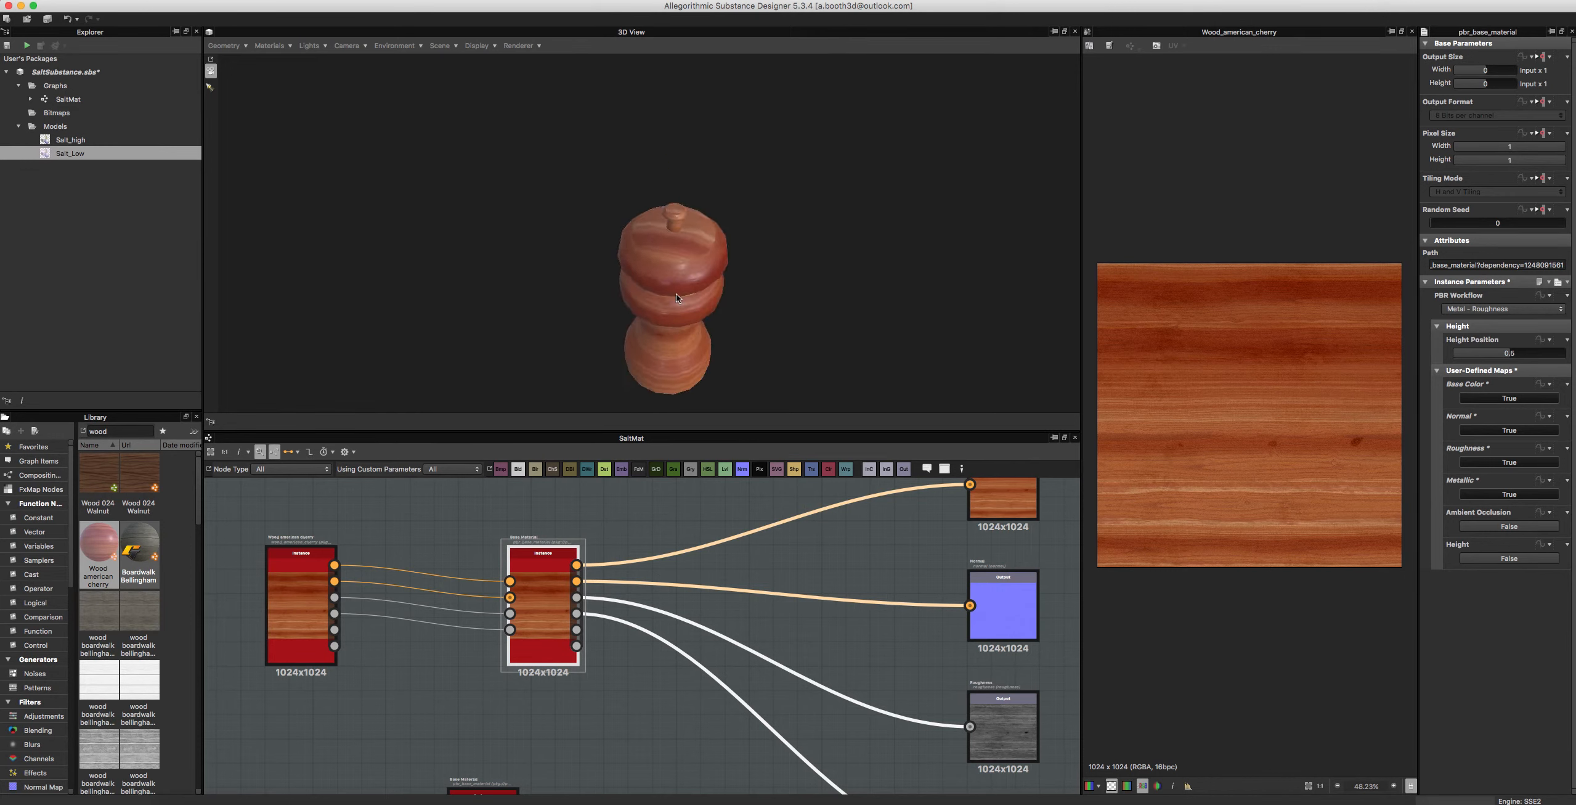
{"action": "scroll", "coordinate": [676, 293], "scroll_direction": "up", "scroll_amount": 3}
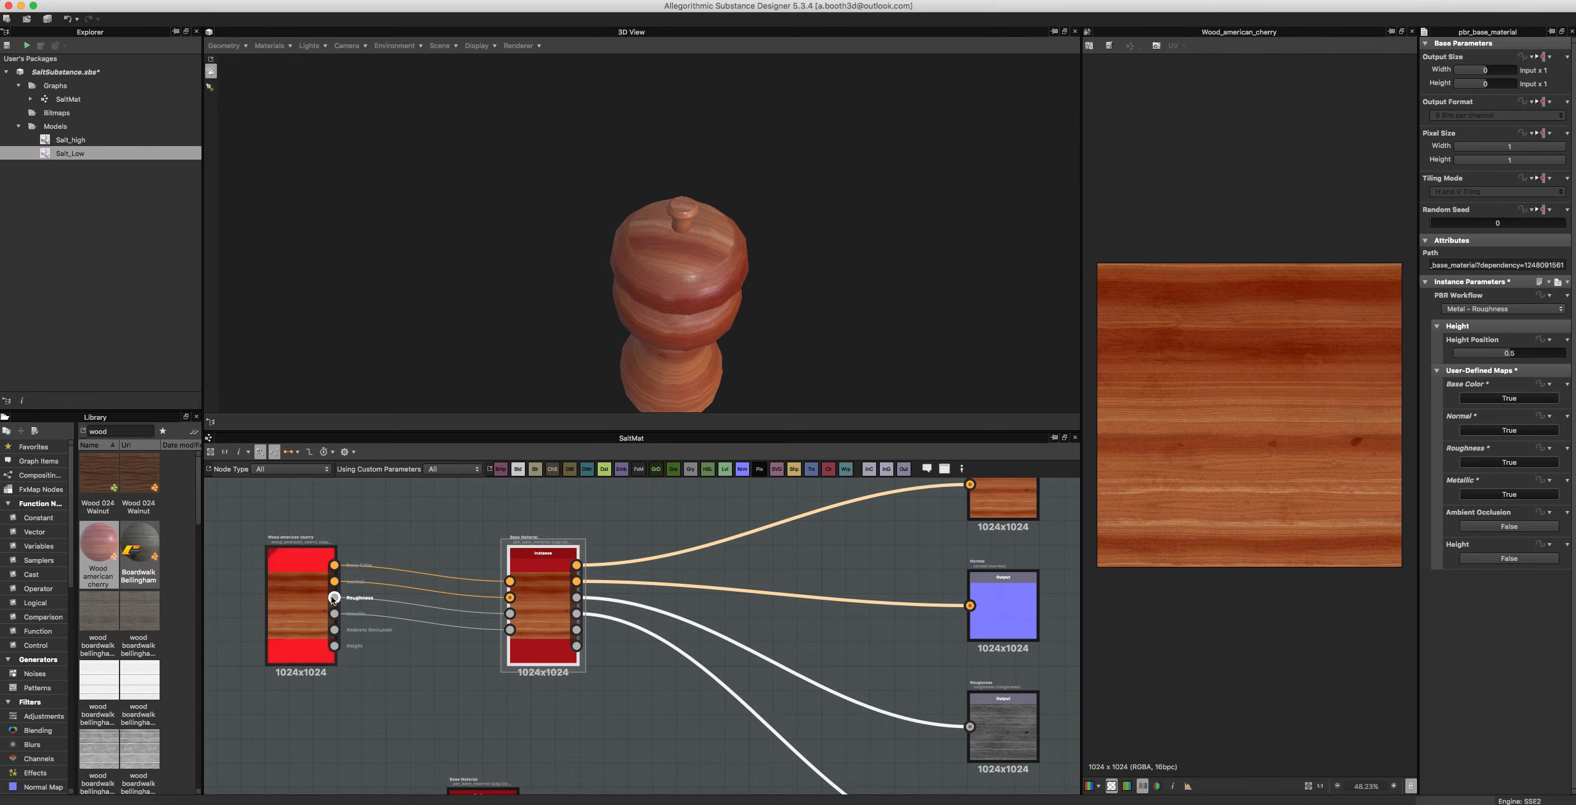
Step: Space the Wood american cherry and Base Material nodes further apart and inspect the links between them
{"action": "mouse_move", "coordinate": [303, 578]}
{"action": "left_mouse_down"}
{"action": "mouse_move", "coordinate": [297, 565]}
{"action": "mouse_move", "coordinate": [300, 578]}
{"action": "left_mouse_up"}
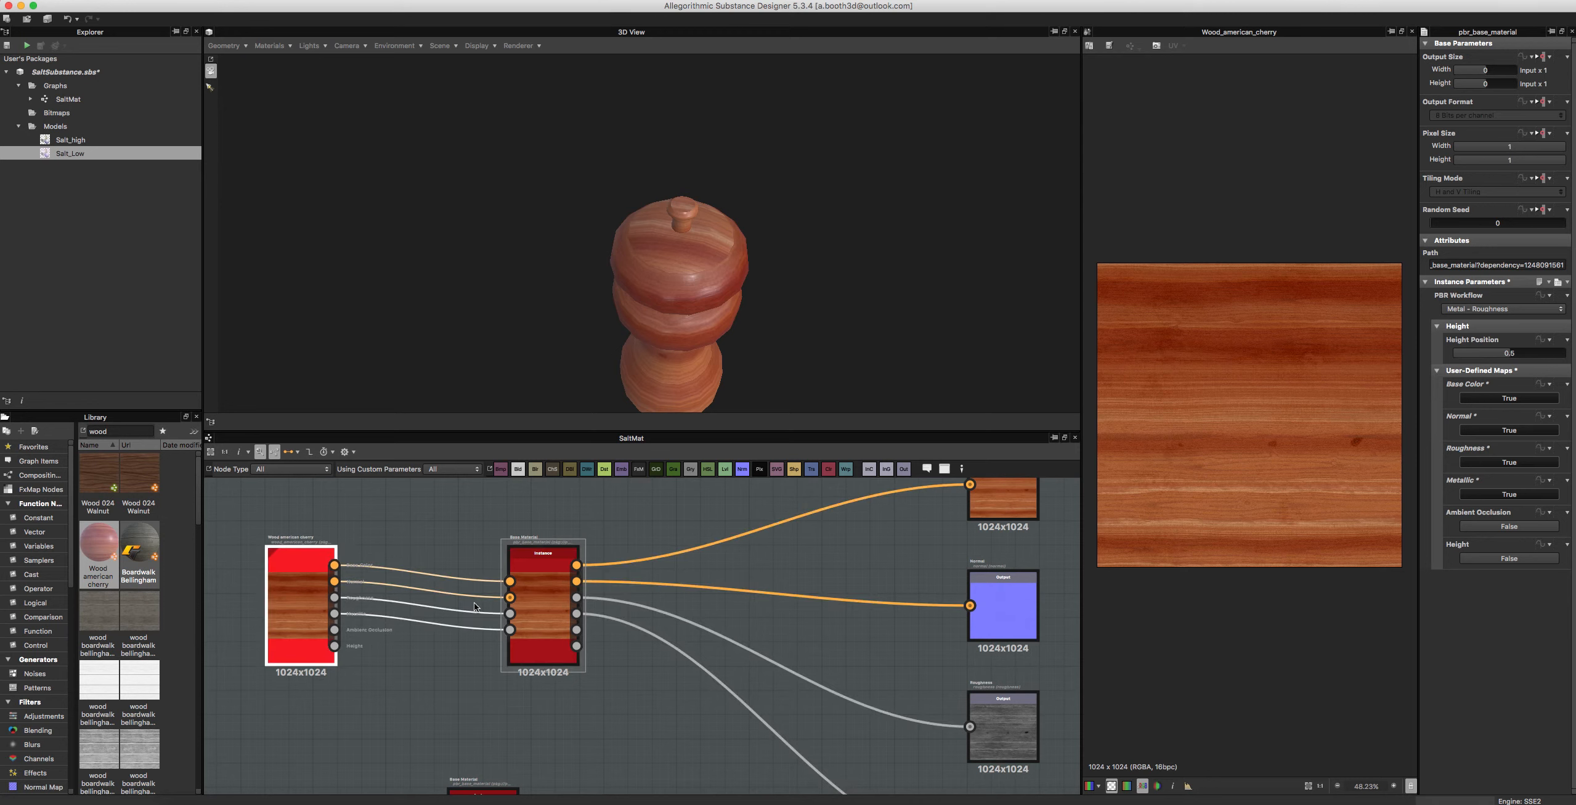
{"action": "left_click", "coordinate": [540, 594]}
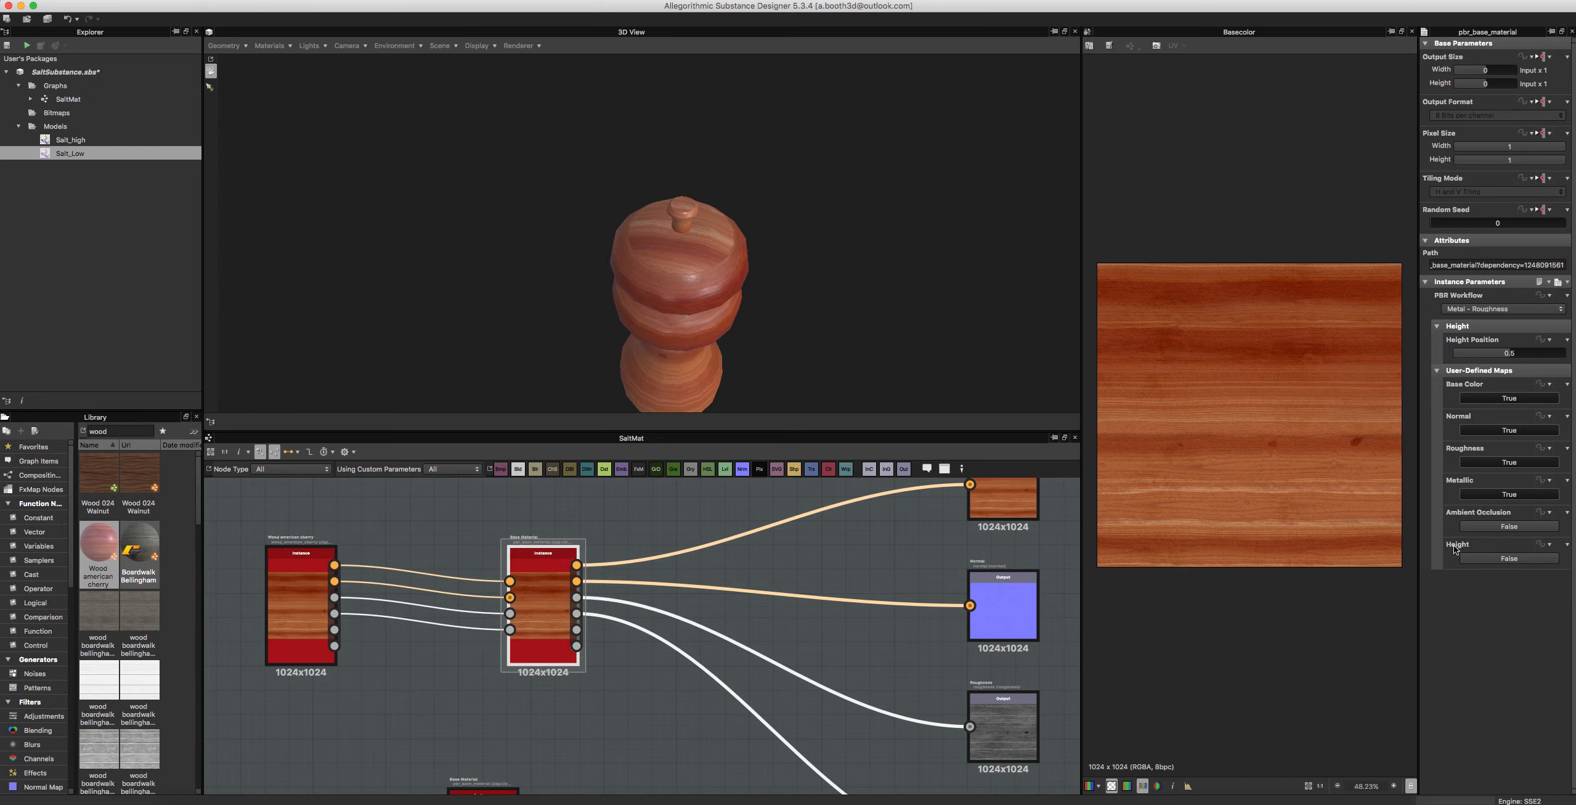
{"action": "left_click_drag", "start_coordinate": [547, 583], "coordinate": [595, 584]}
{"action": "left_click_drag", "start_coordinate": [294, 588], "coordinate": [269, 596]}
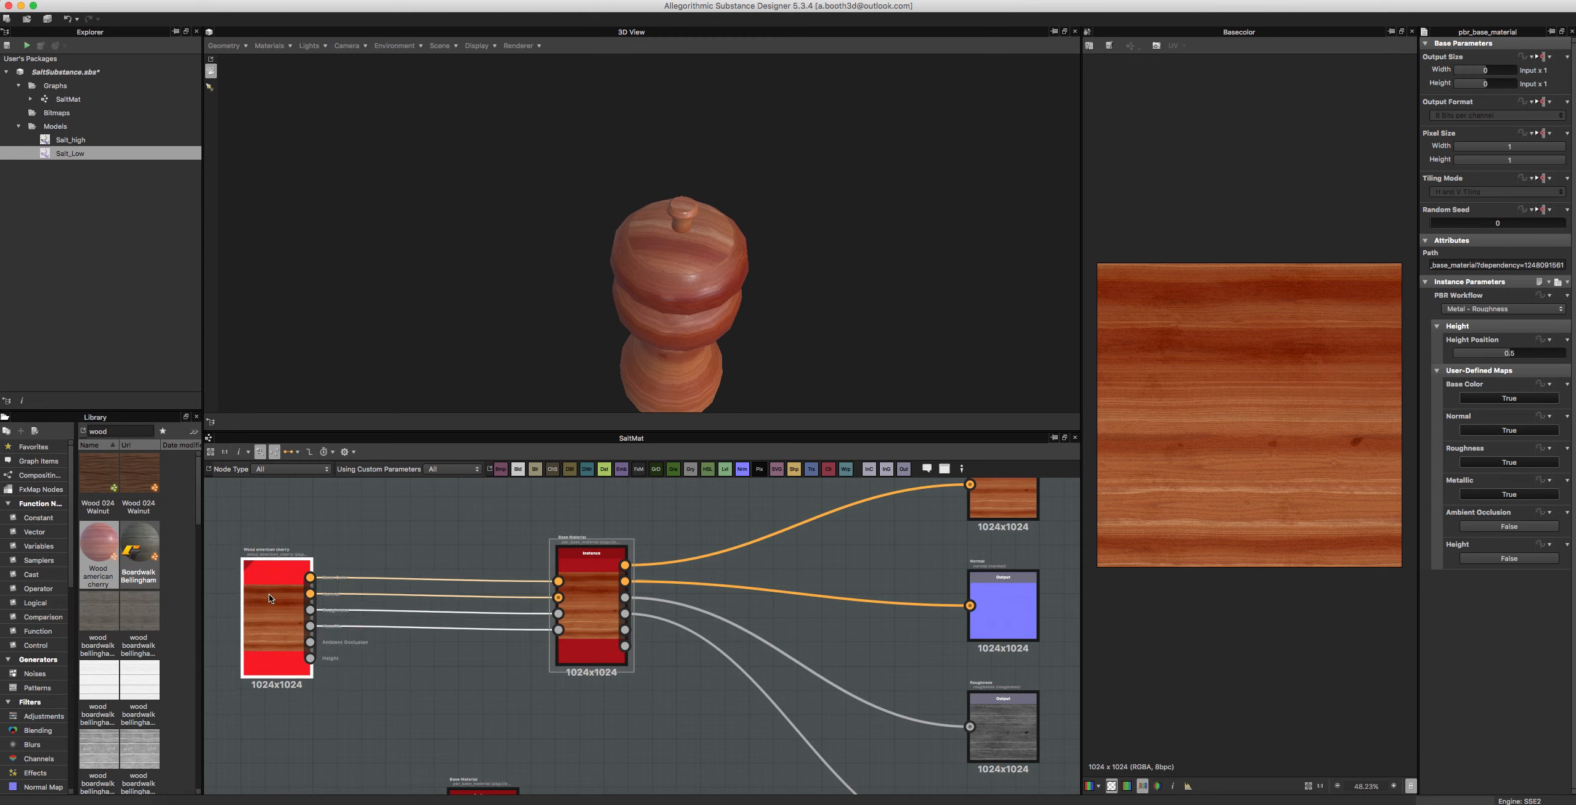
{"action": "scroll", "coordinate": [270, 592], "scroll_direction": "up", "scroll_amount": 4}
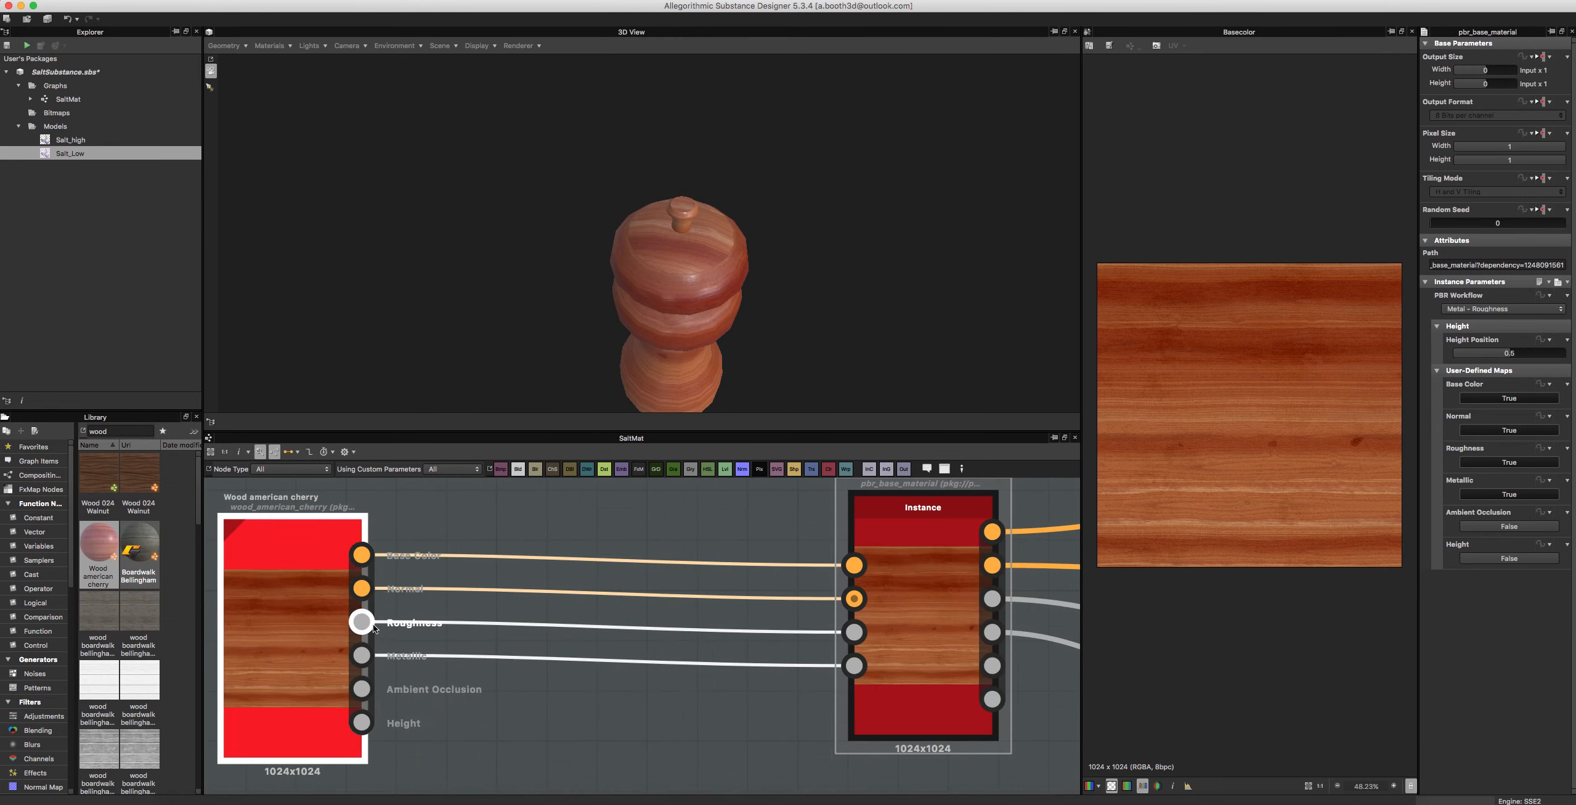
Step: Add a Blend node between the Wood american cherry and Base Material nodes
{"action": "left_click_drag", "start_coordinate": [374, 623], "coordinate": [709, 761]}
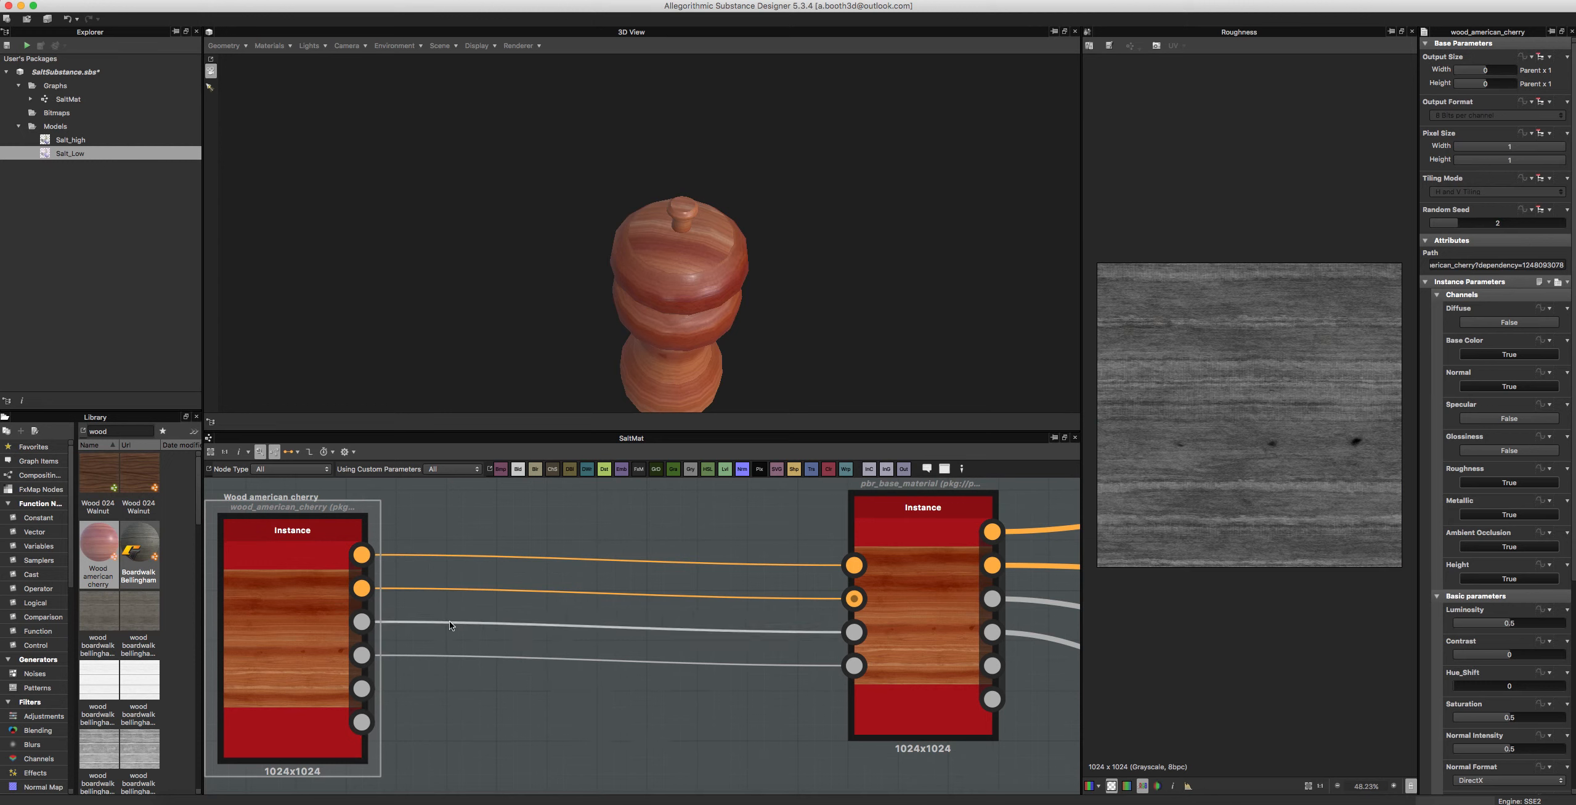
{"action": "scroll", "coordinate": [474, 636], "scroll_direction": "down", "scroll_amount": 2}
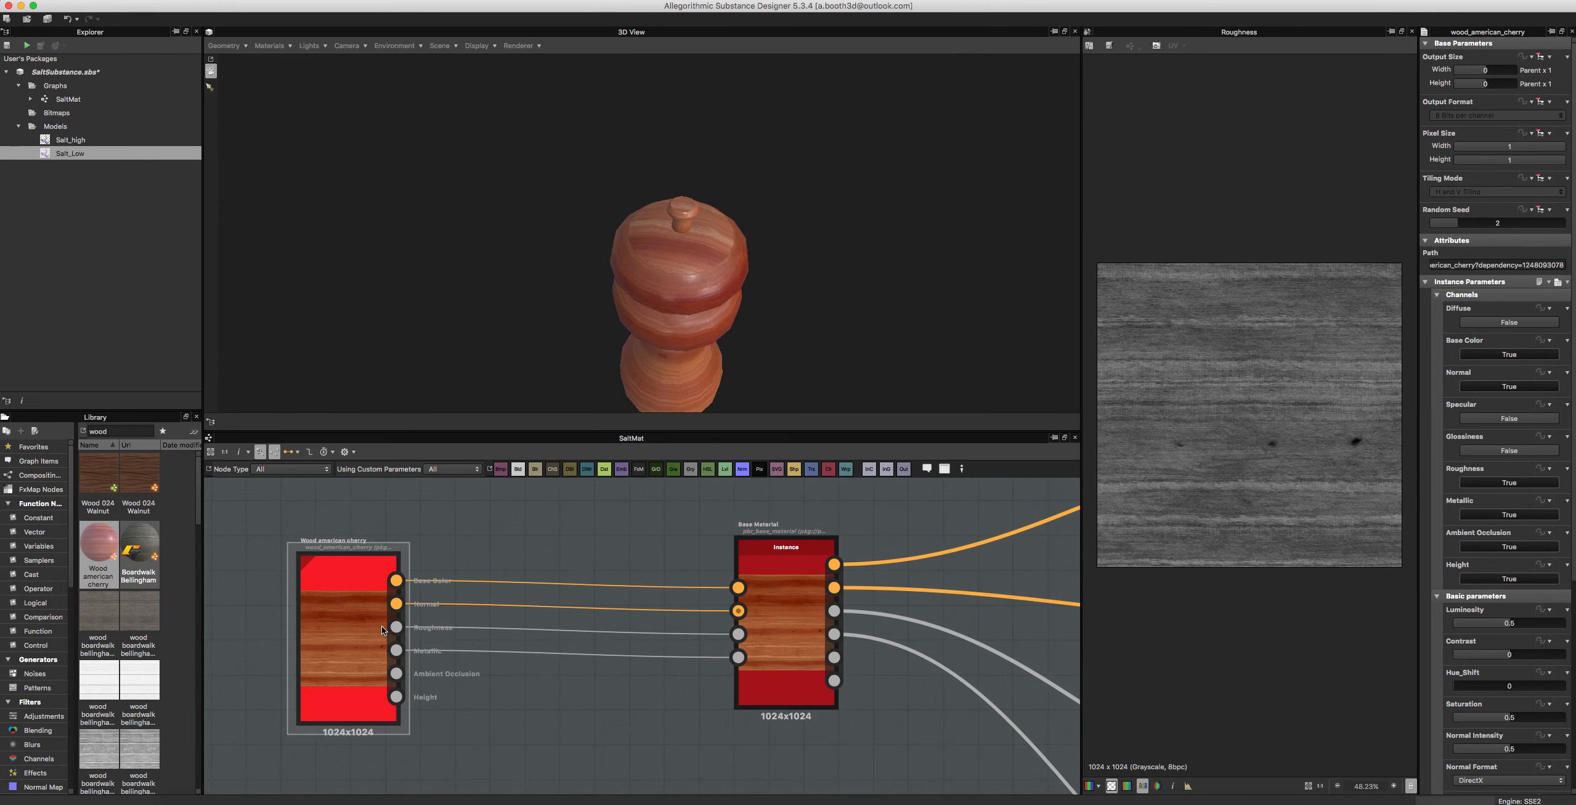
{"action": "left_click_drag", "start_coordinate": [389, 629], "coordinate": [557, 517]}
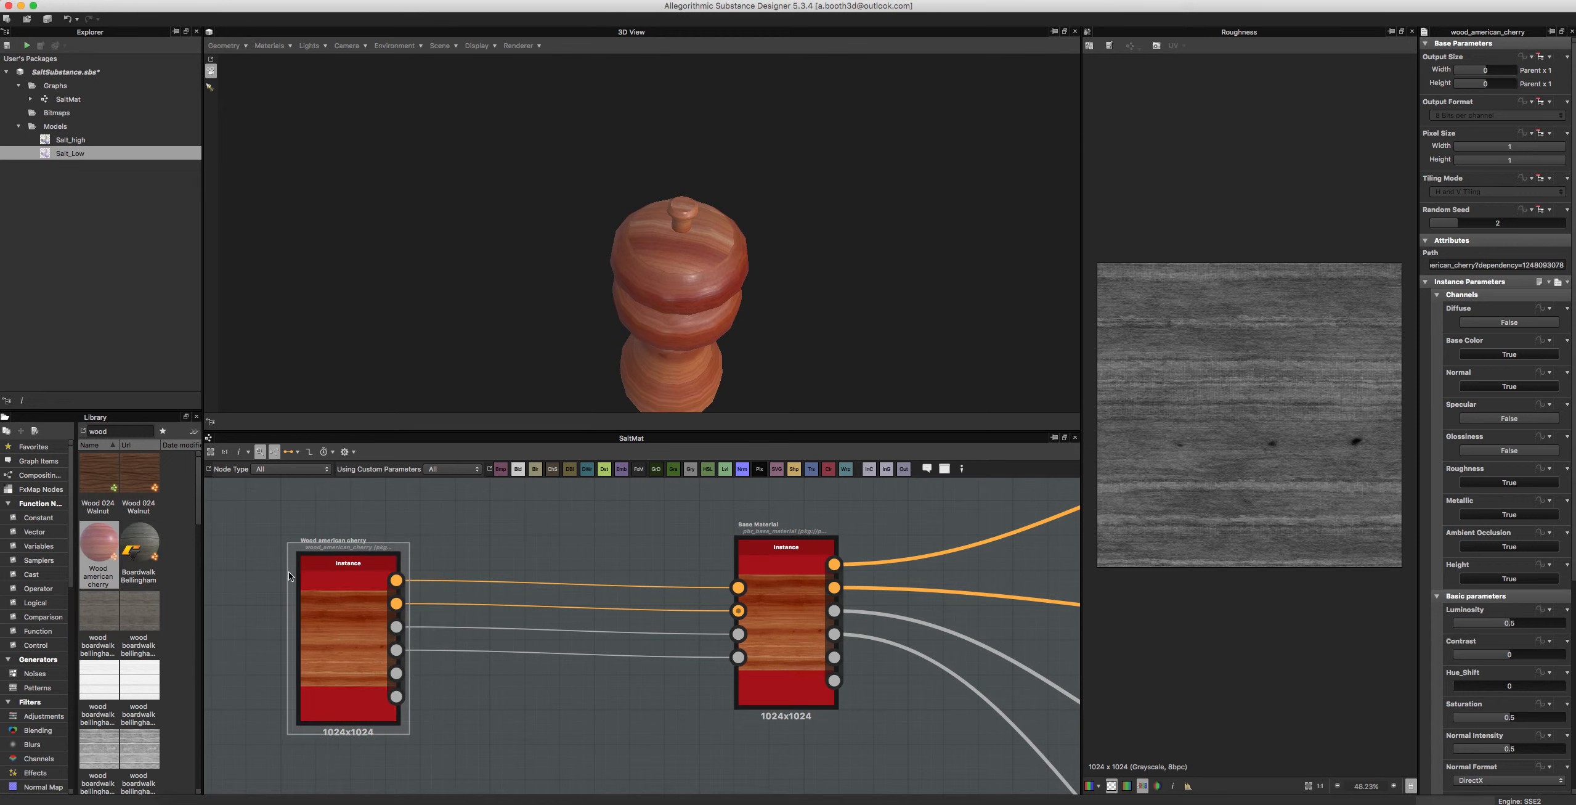
{"action": "right_click", "coordinate": [448, 541]}
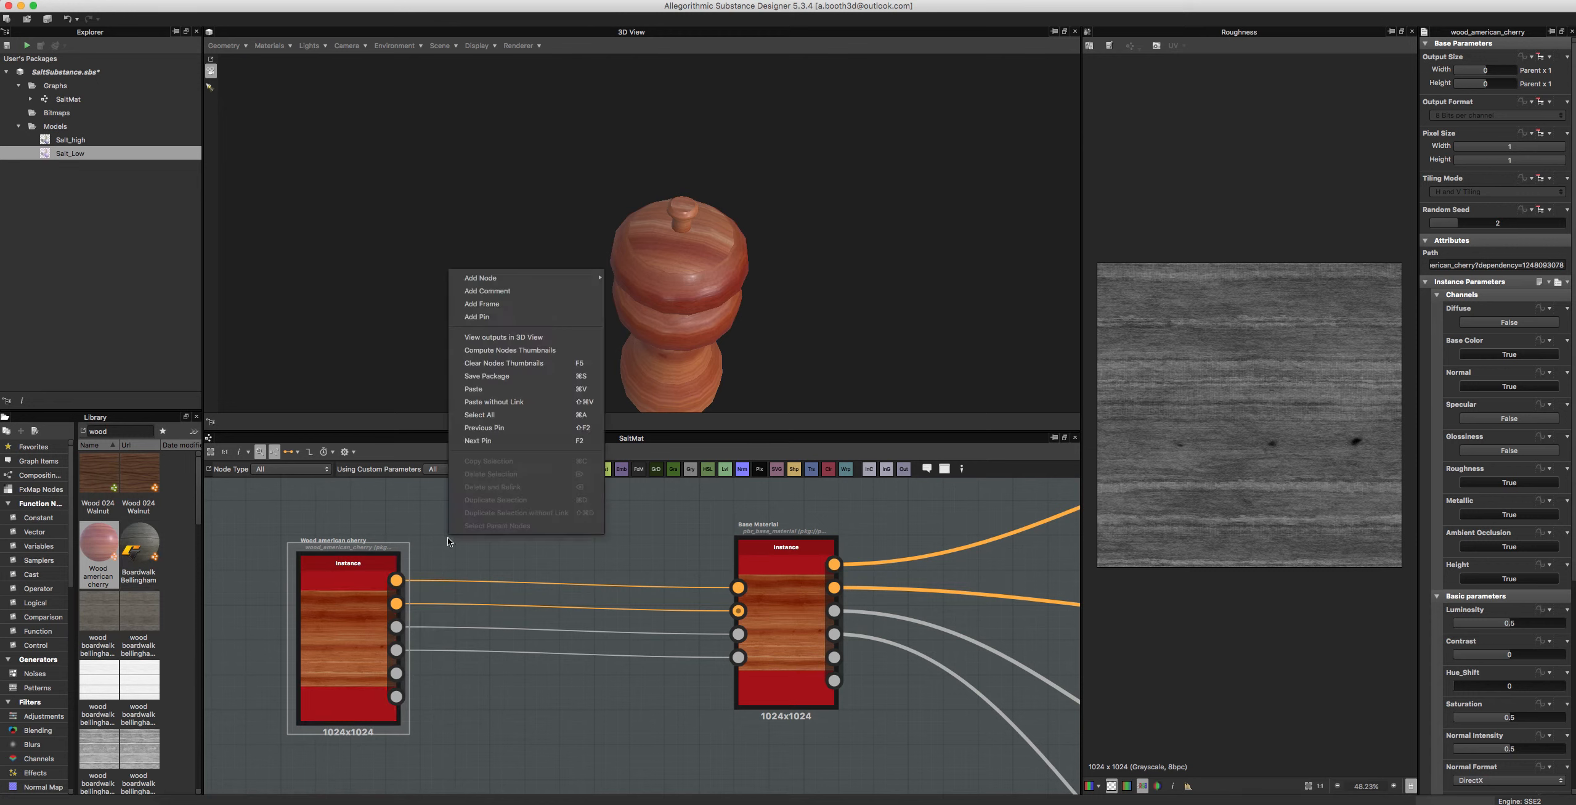
{"action": "mouse_move", "coordinate": [516, 282]}
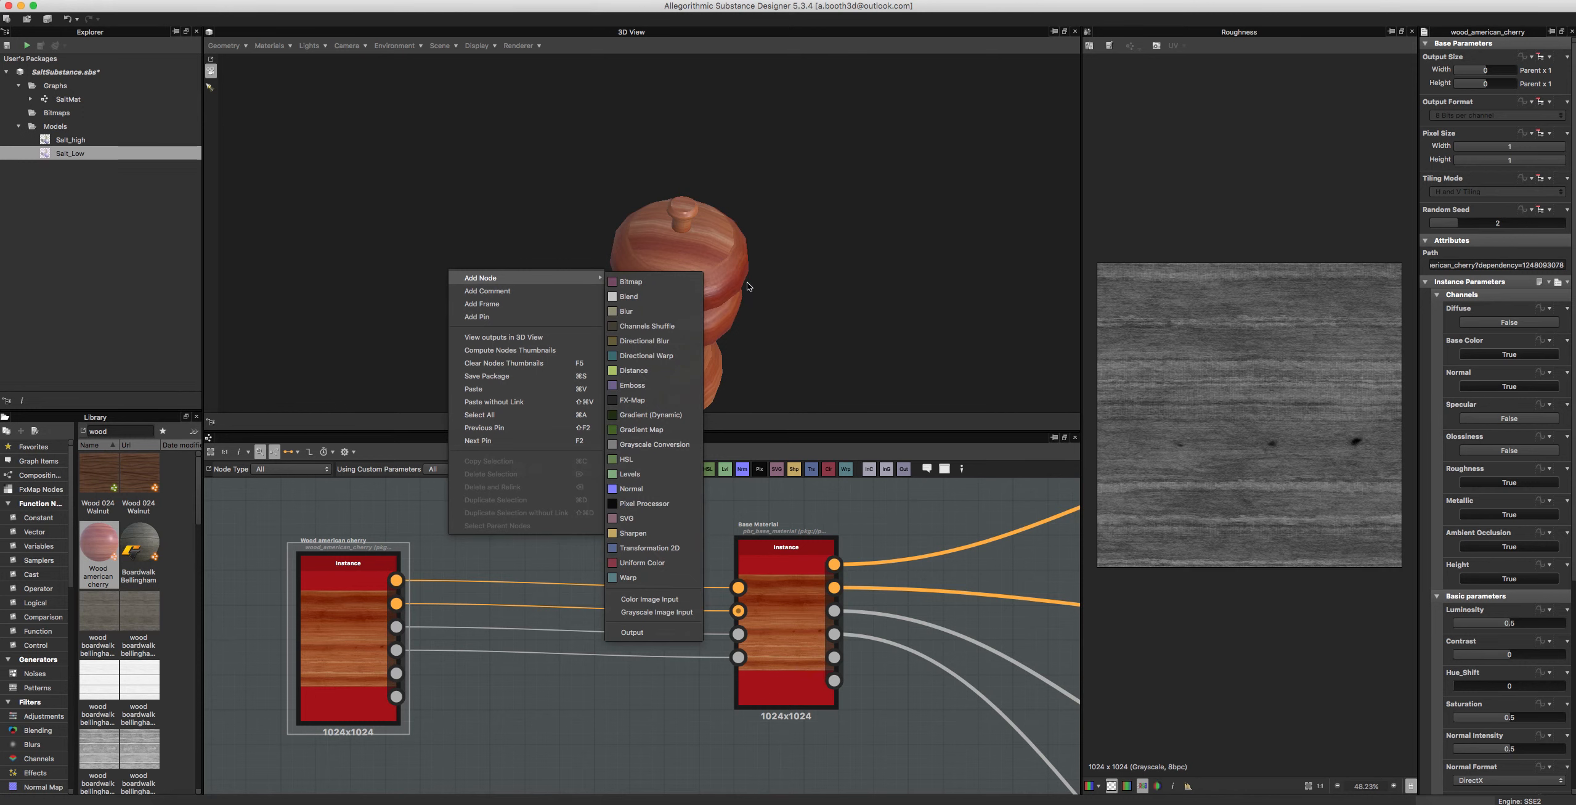
{"action": "left_click", "coordinate": [662, 298]}
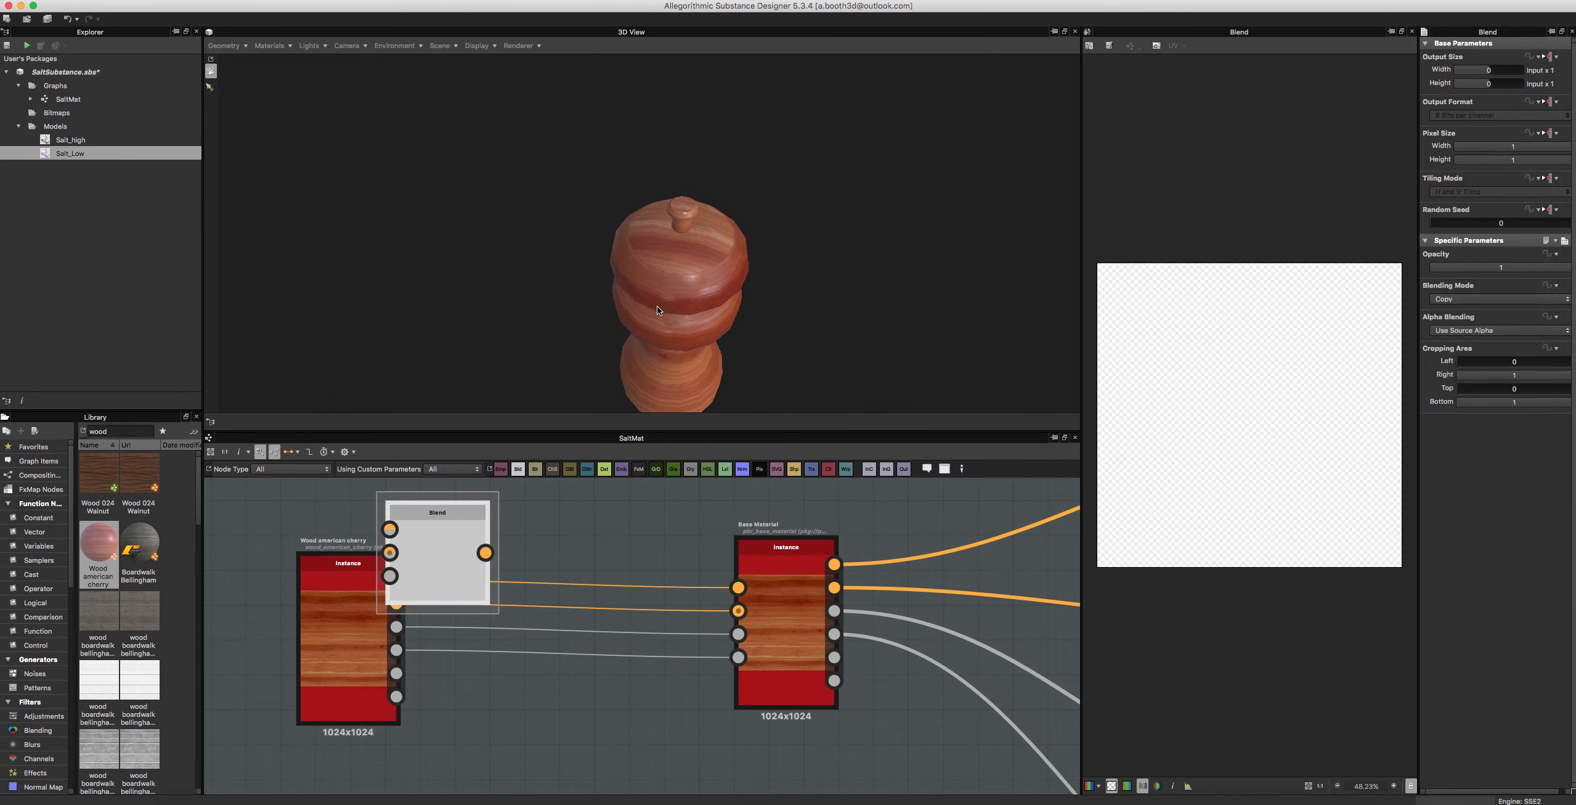
{"action": "left_click_drag", "start_coordinate": [451, 533], "coordinate": [626, 603]}
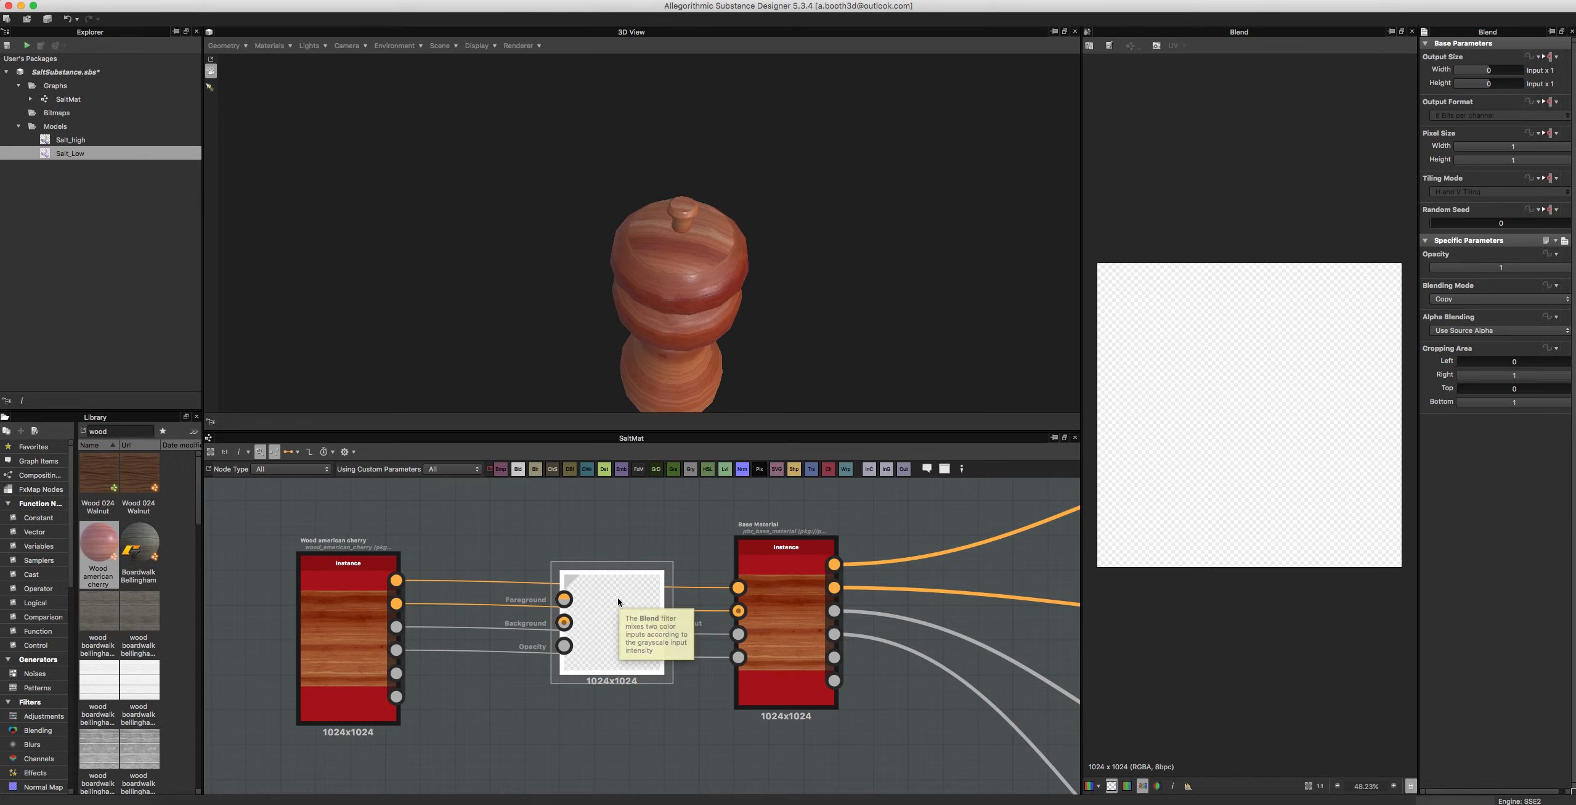
{"action": "left_click_drag", "start_coordinate": [417, 642], "coordinate": [663, 645]}
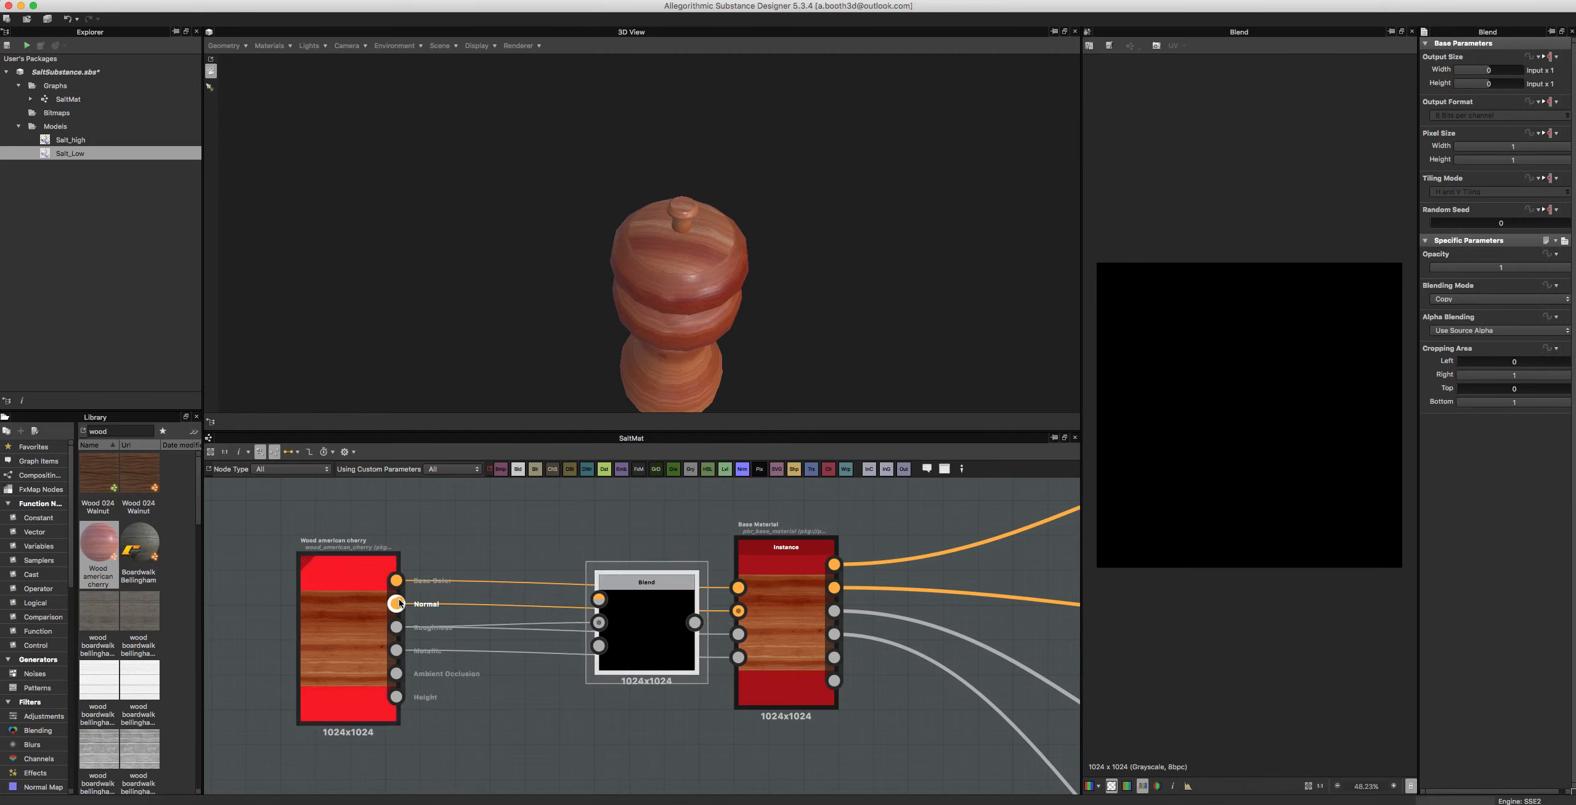
{"action": "left_click_drag", "start_coordinate": [399, 603], "coordinate": [682, 485]}
{"action": "left_click", "coordinate": [506, 565]}
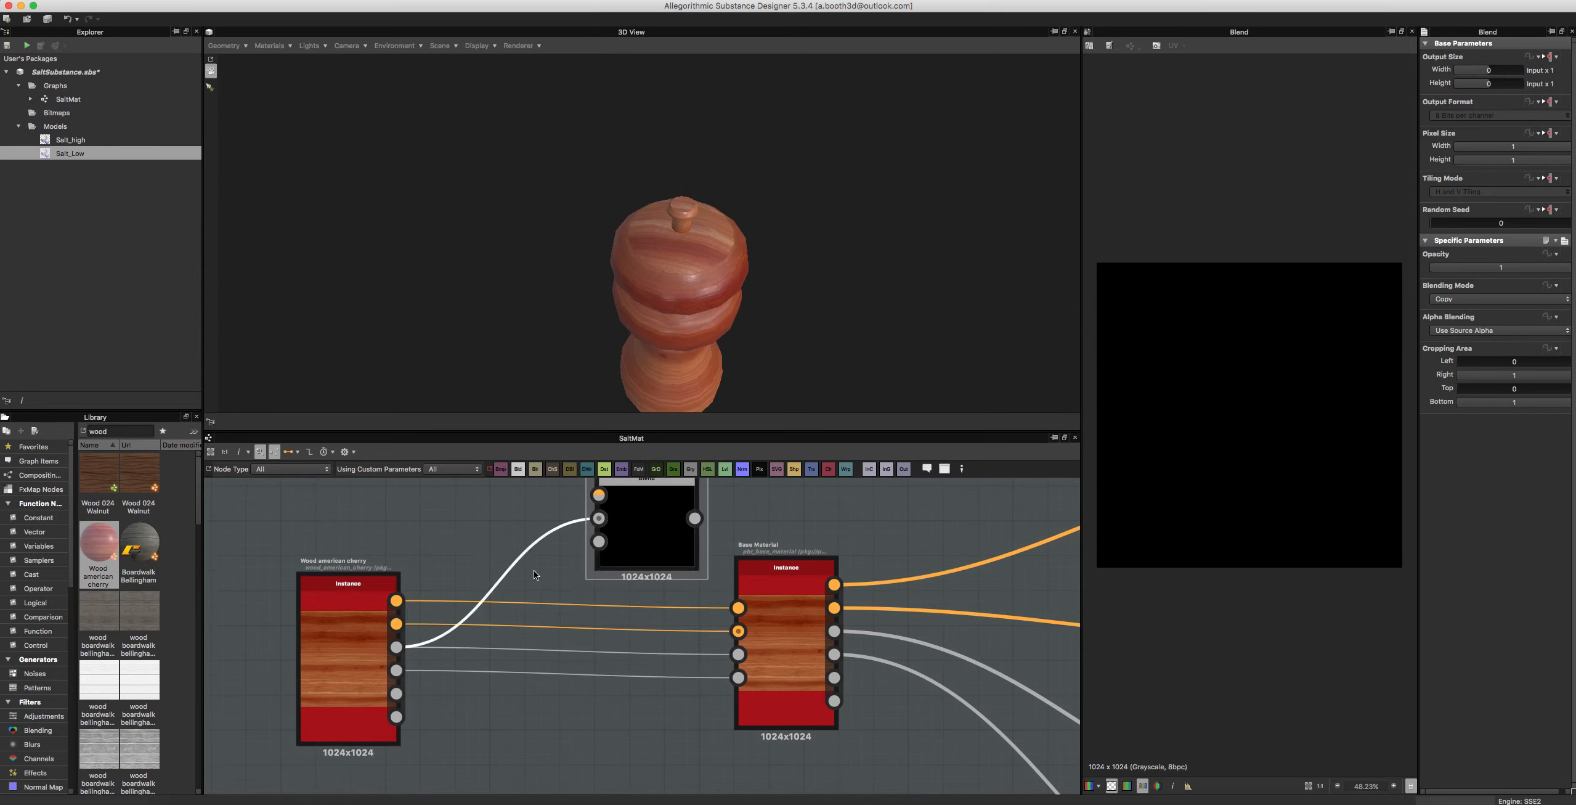
{"action": "key", "text": "Delete"}
{"action": "left_click_drag", "start_coordinate": [620, 523], "coordinate": [619, 544]}
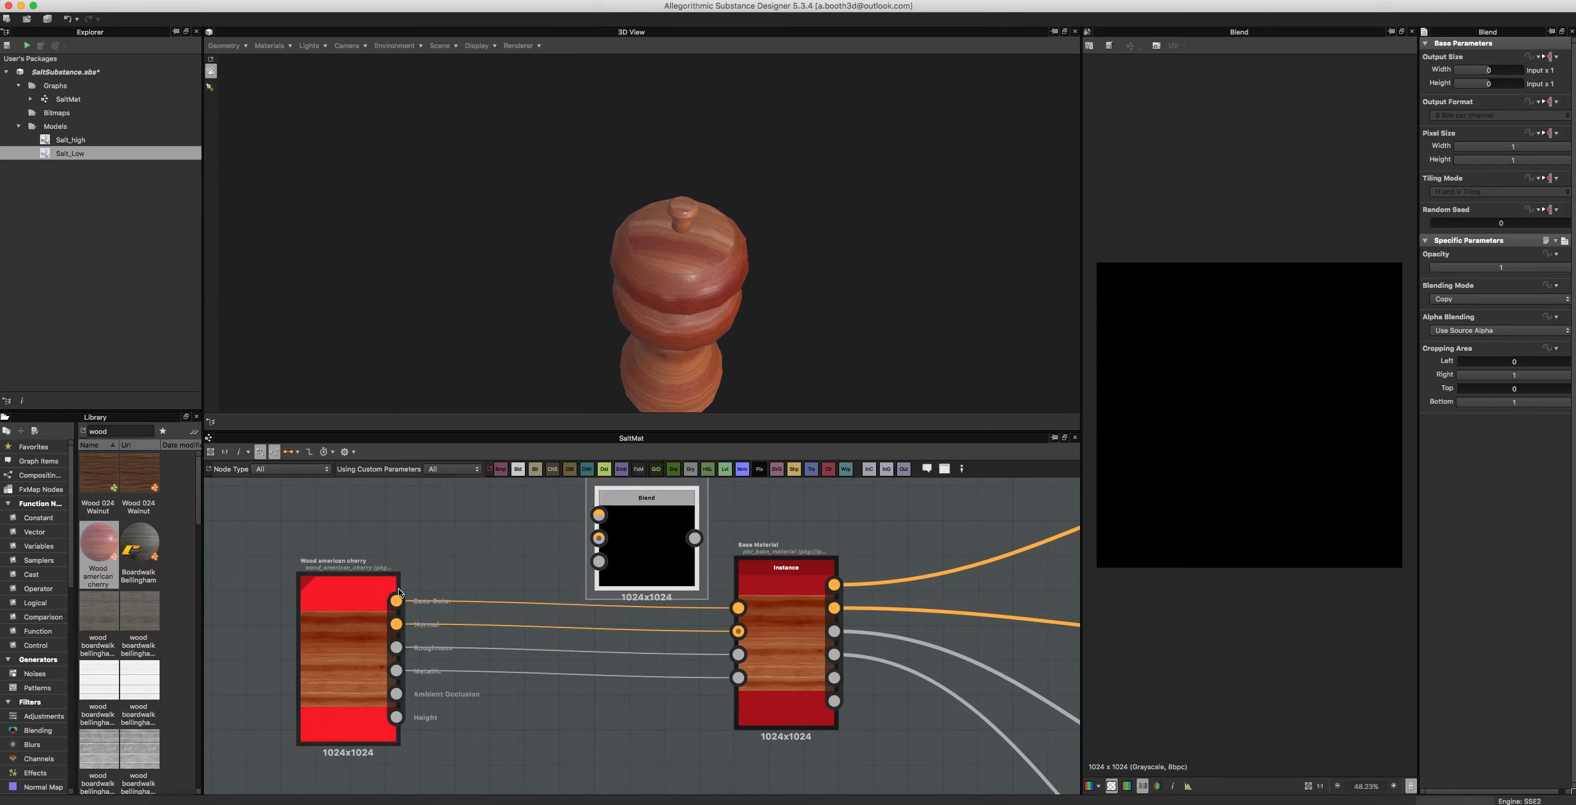
{"action": "left_click_drag", "start_coordinate": [398, 599], "coordinate": [598, 516]}
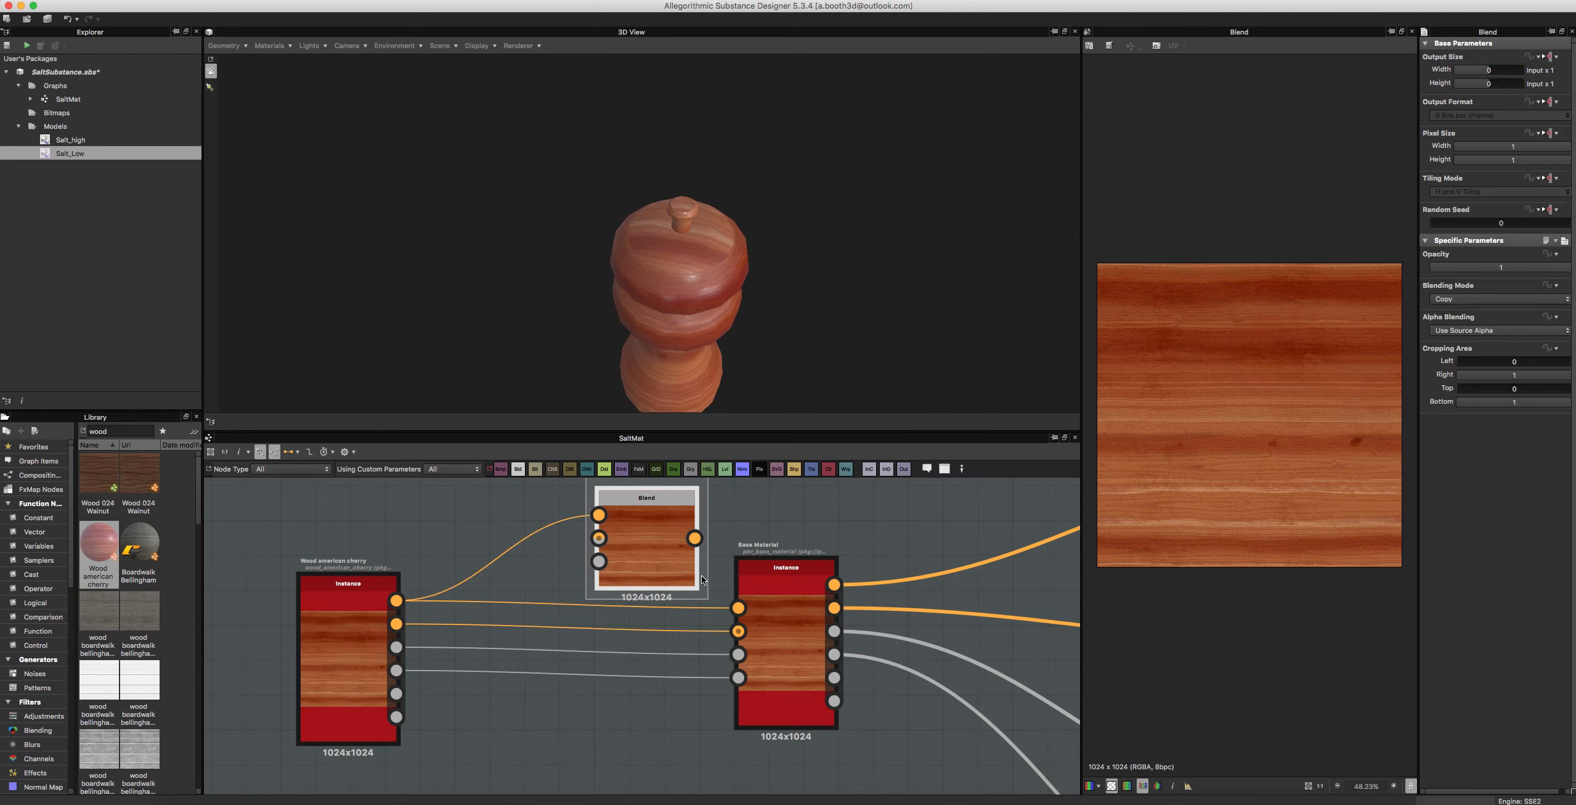
{"action": "left_click_drag", "start_coordinate": [470, 525], "coordinate": [496, 560]}
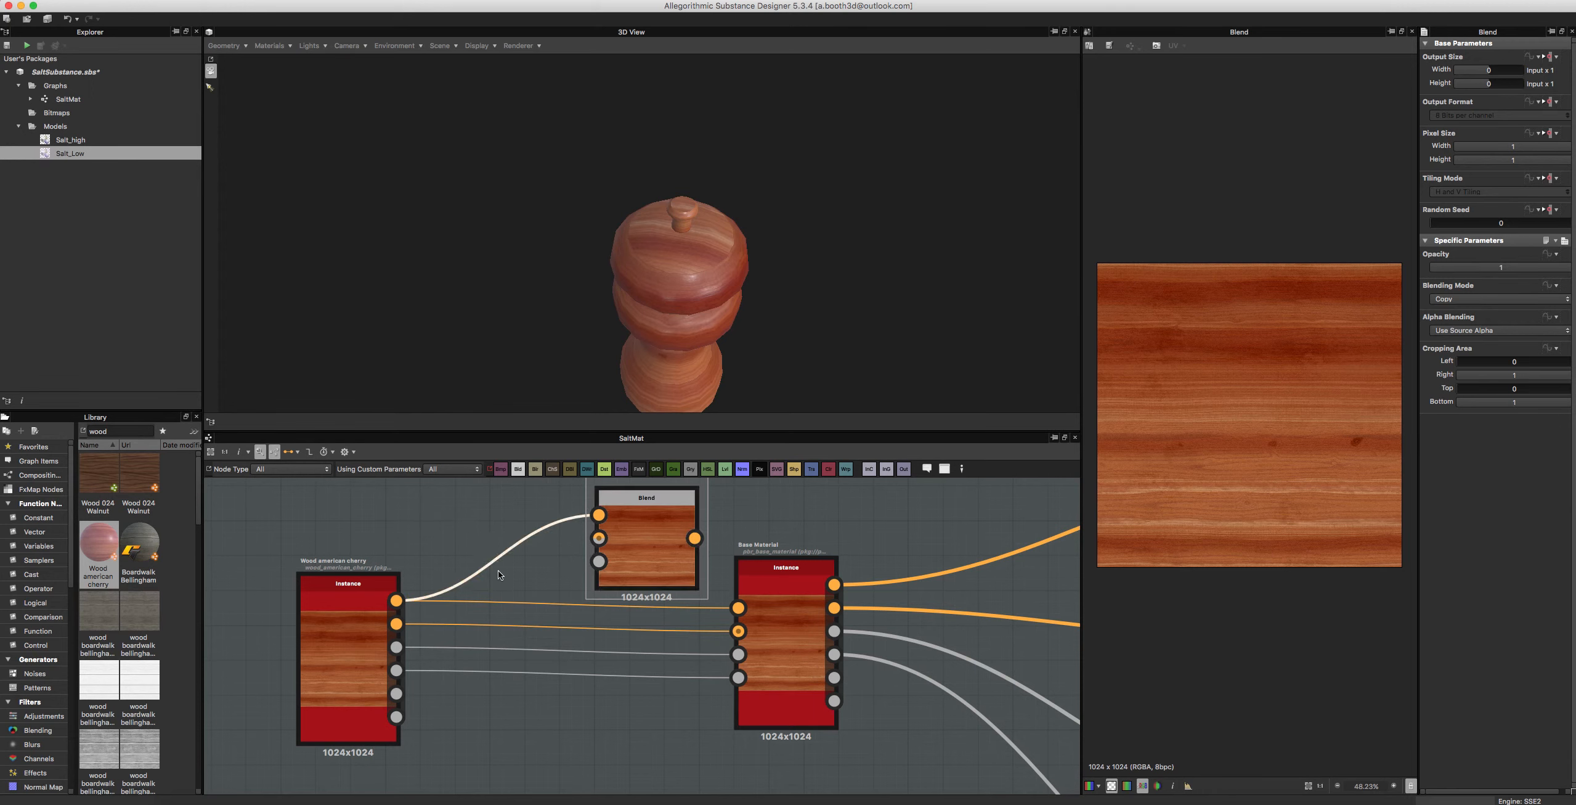
{"action": "key", "text": "Delete"}
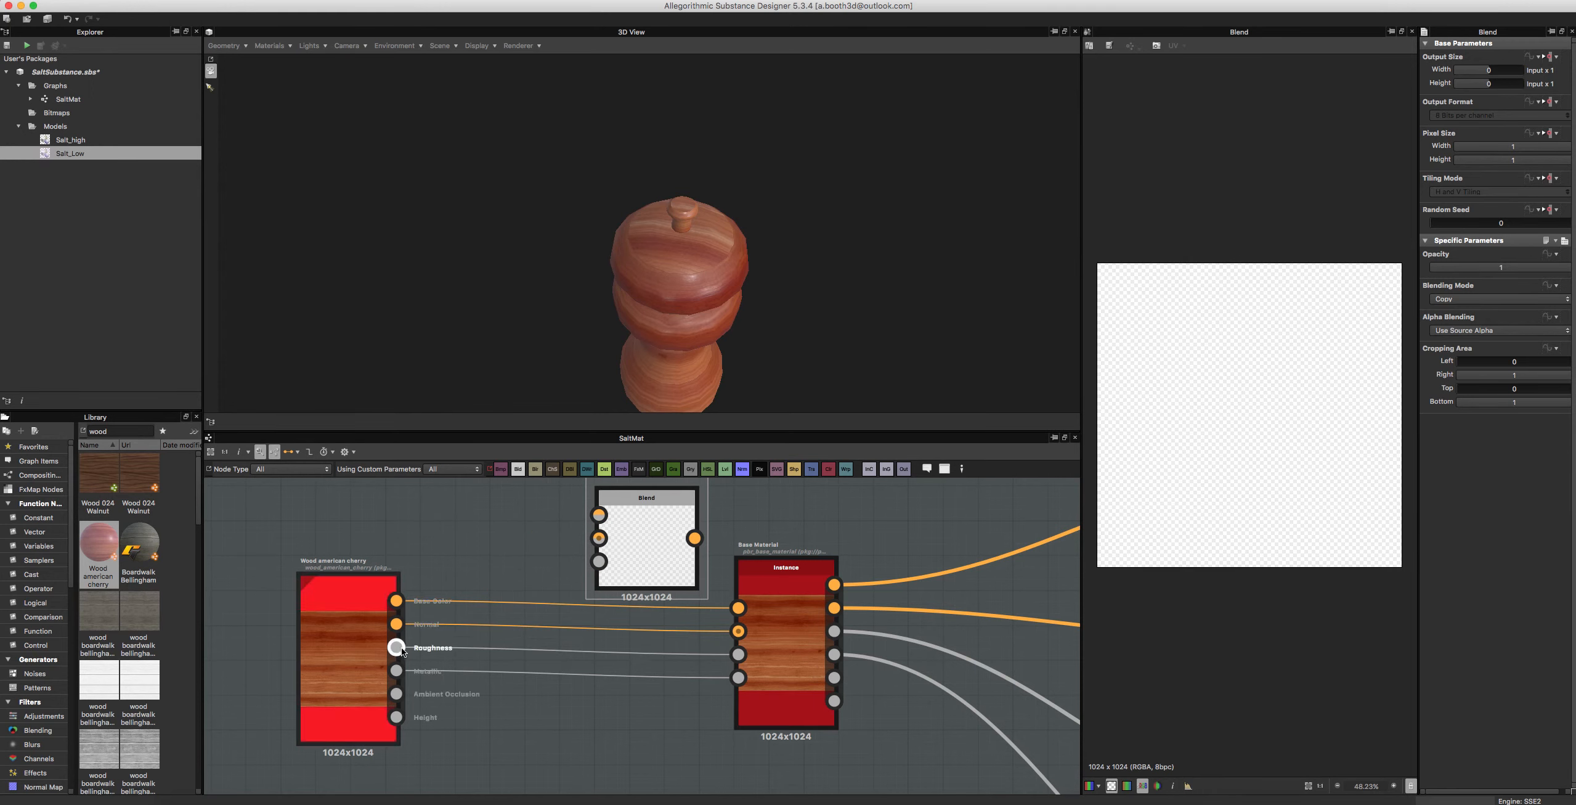
Step: Link the cherry wood's Roughness output to the Blend's Background input and add a Uniform Color node in Grayscale mode
{"action": "left_click_drag", "start_coordinate": [396, 647], "coordinate": [599, 539]}
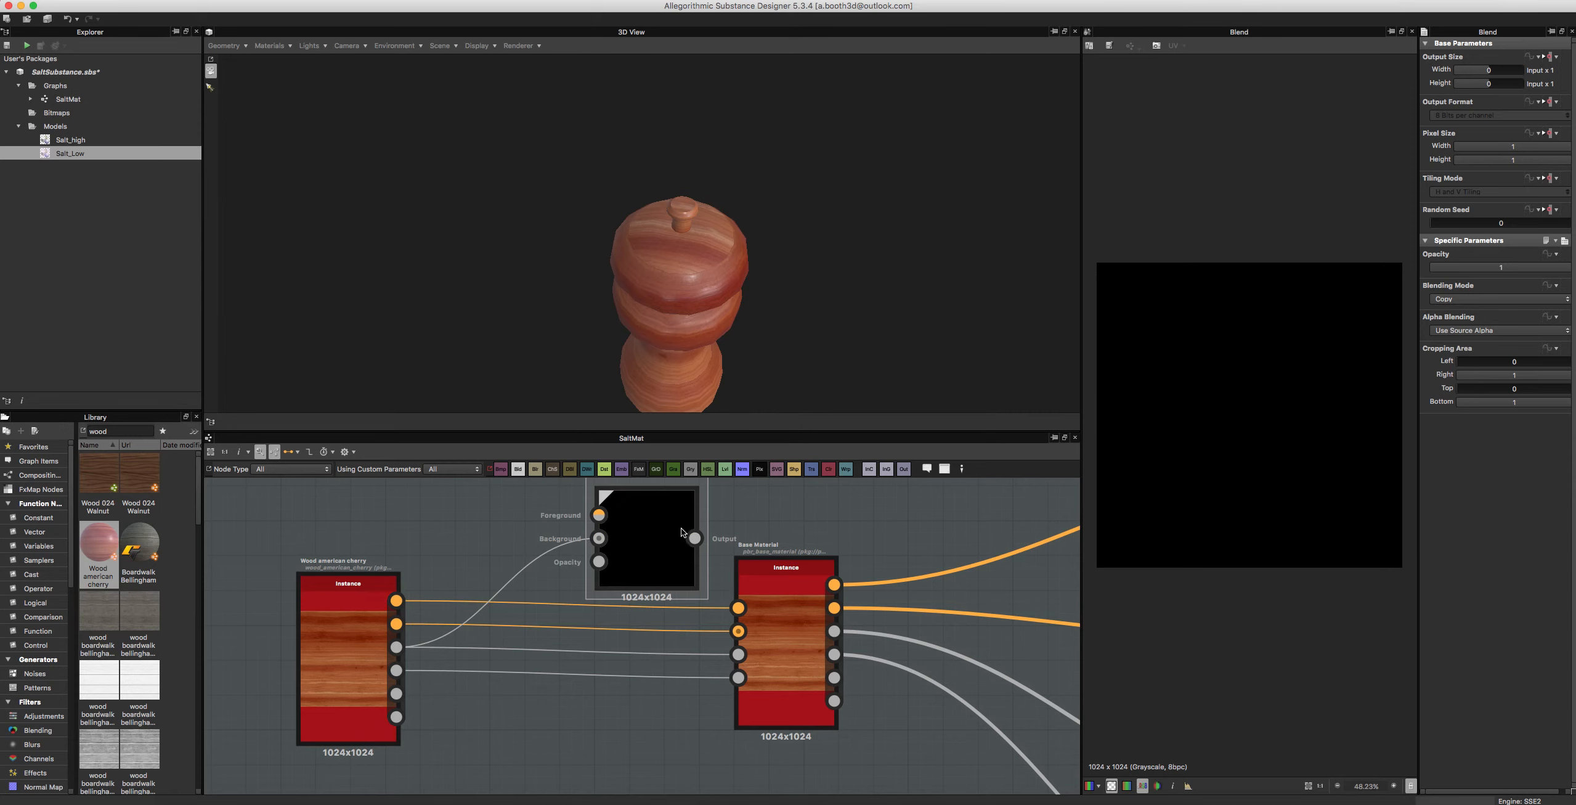
{"action": "left_click_drag", "start_coordinate": [640, 536], "coordinate": [568, 590]}
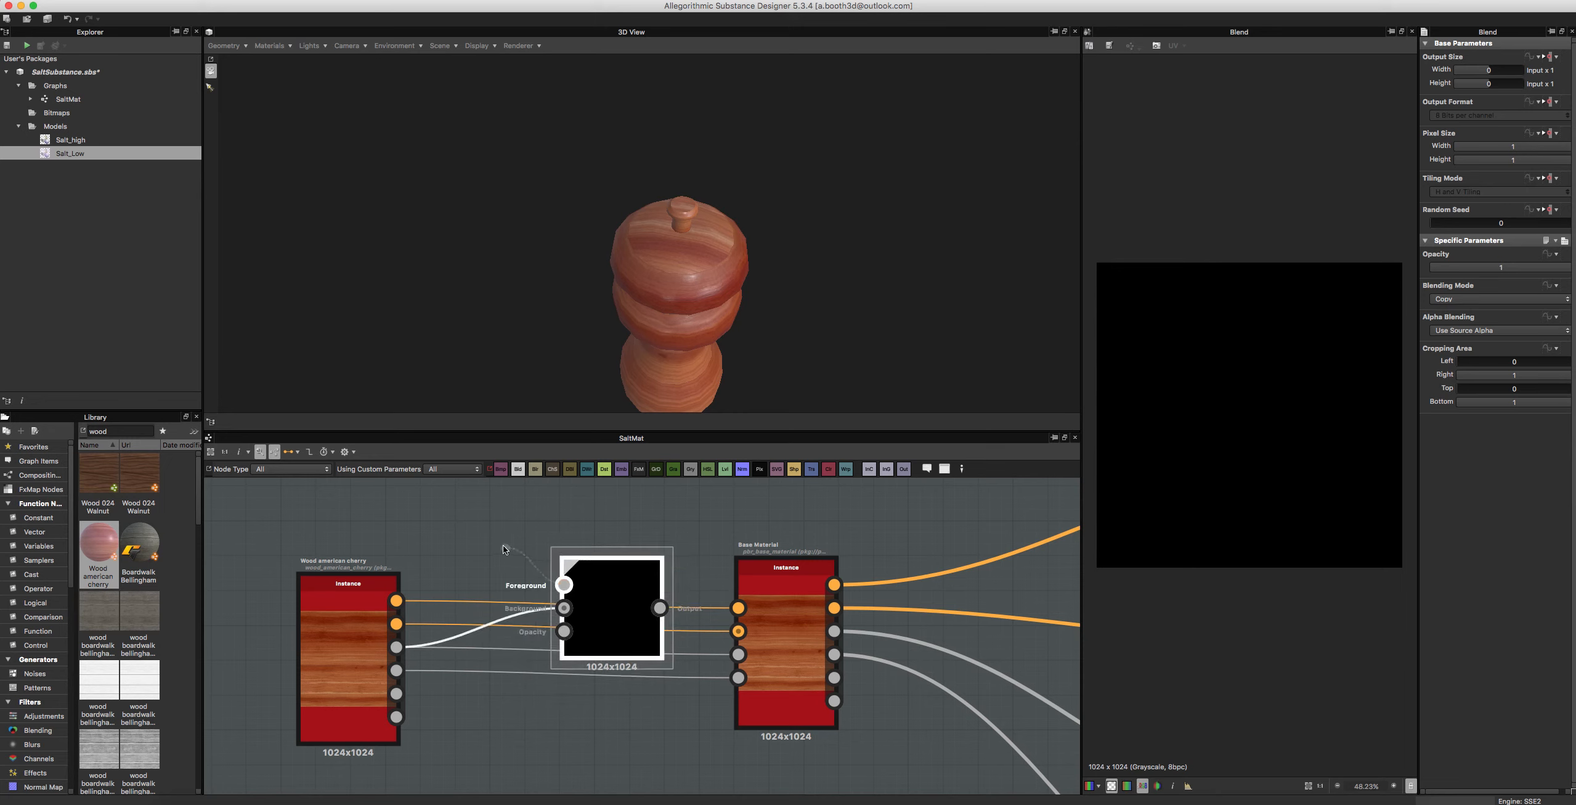
{"action": "right_click", "coordinate": [441, 536]}
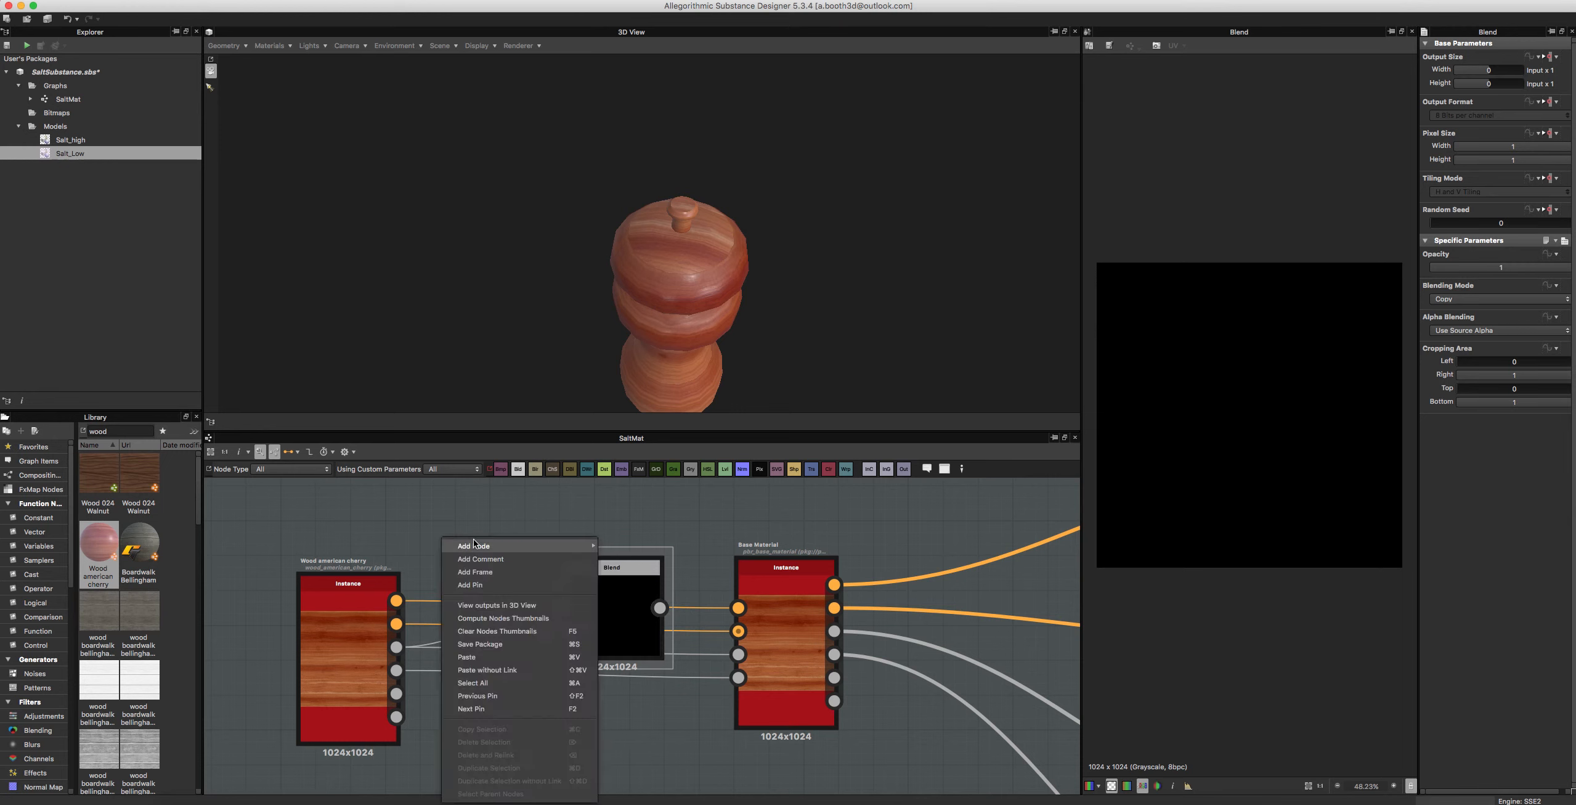
{"action": "mouse_move", "coordinate": [524, 546]}
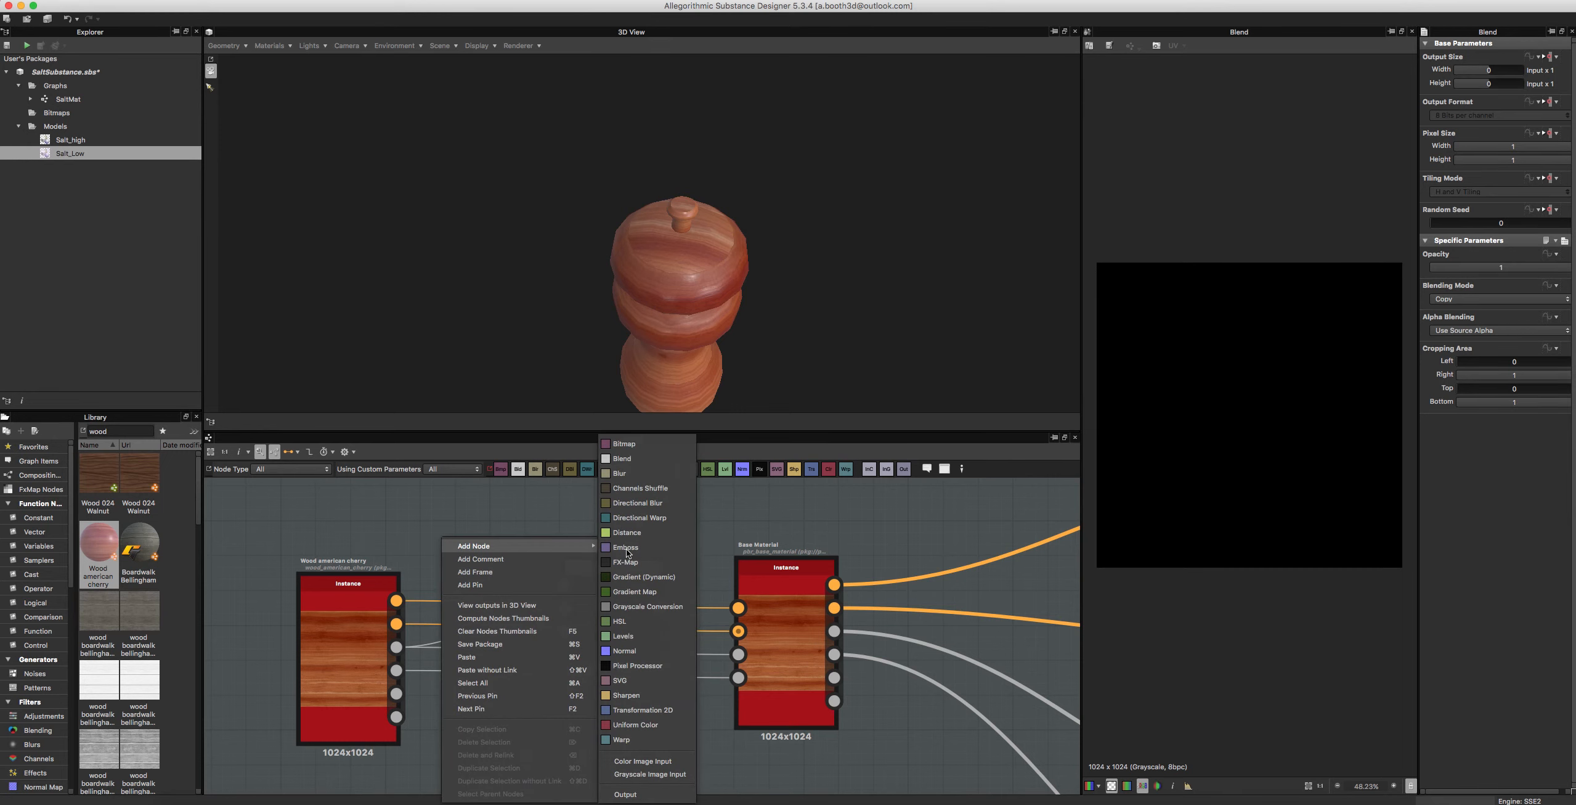
{"action": "left_click", "coordinate": [638, 725]}
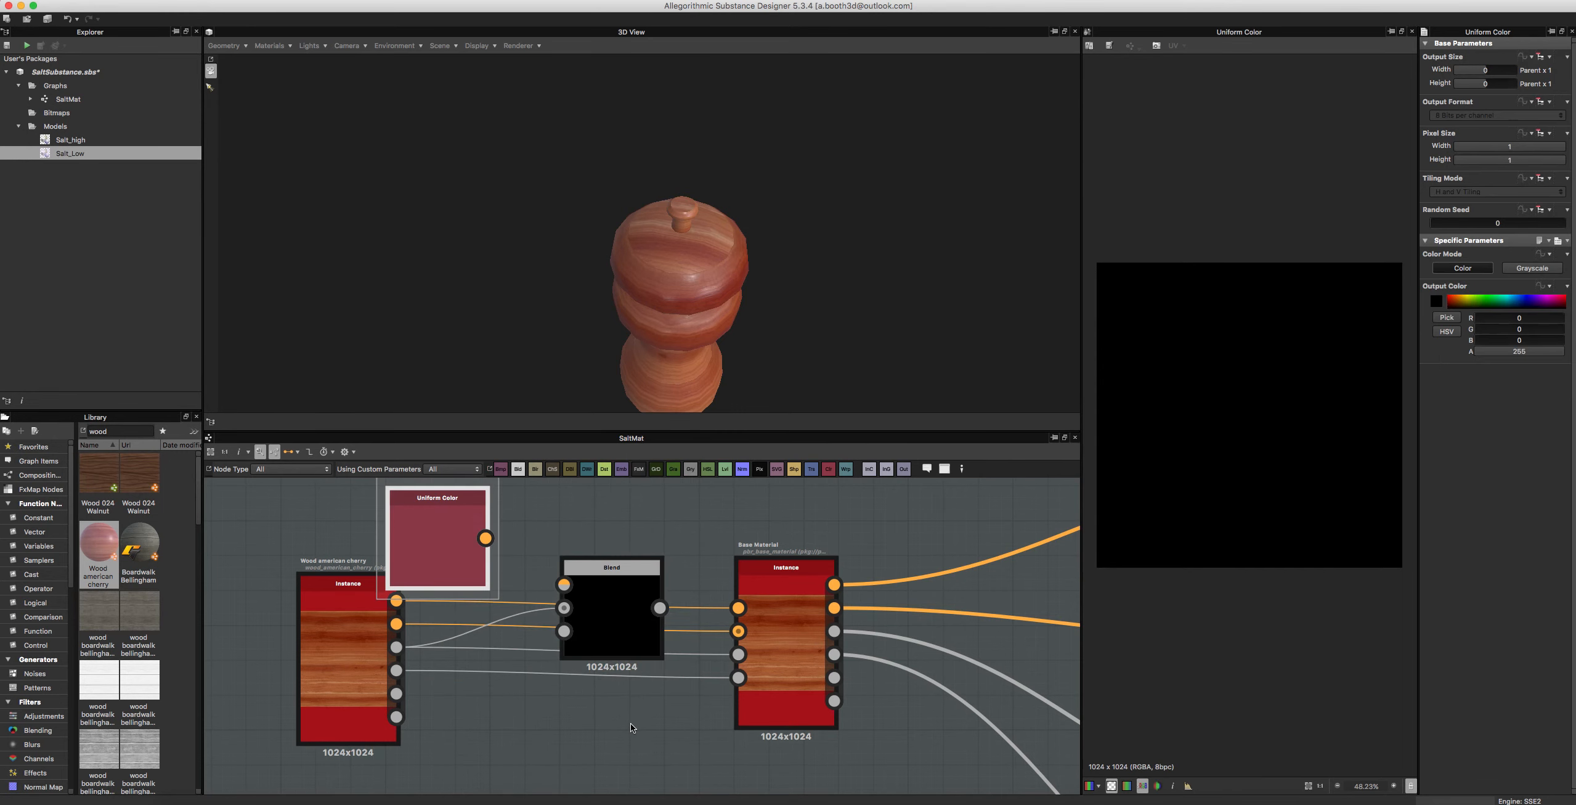
{"action": "left_click", "coordinate": [1533, 268]}
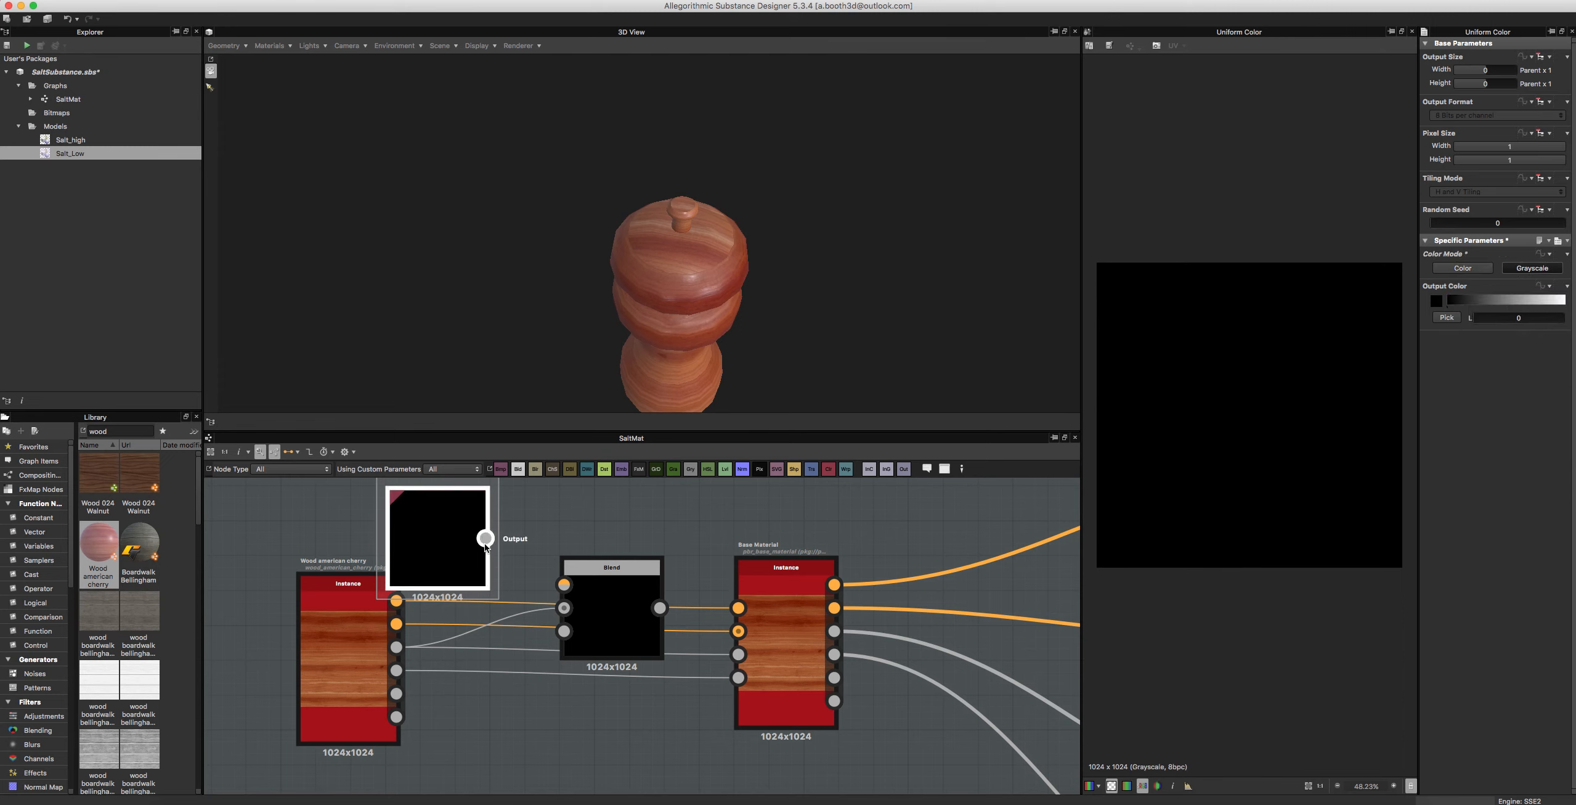
Step: Set the Uniform Color's output value to 74 and link it to the Blend's Foreground input
{"action": "left_click", "coordinate": [1471, 301]}
{"action": "left_click_drag", "start_coordinate": [1471, 301], "coordinate": [1482, 299]}
{"action": "left_click_drag", "start_coordinate": [485, 538], "coordinate": [564, 584]}
Step: Move the Wood american cherry and Blend nodes down, clear of the Uniform Color node
{"action": "left_click", "coordinate": [333, 678]}
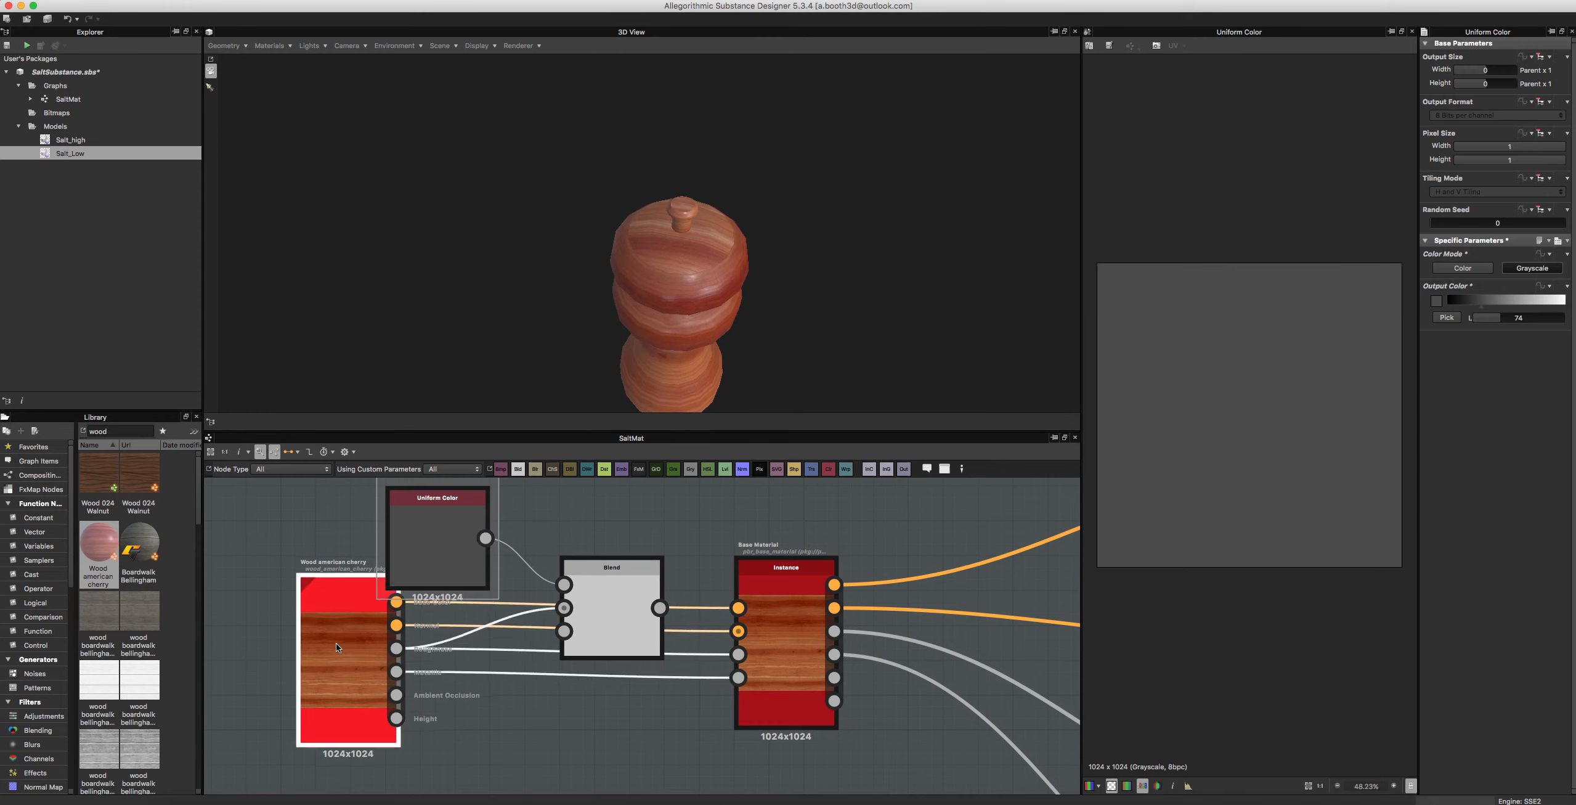
{"action": "left_click_drag", "start_coordinate": [332, 678], "coordinate": [282, 731]}
{"action": "left_click", "coordinate": [445, 595]}
{"action": "left_click_drag", "start_coordinate": [604, 610], "coordinate": [591, 644]}
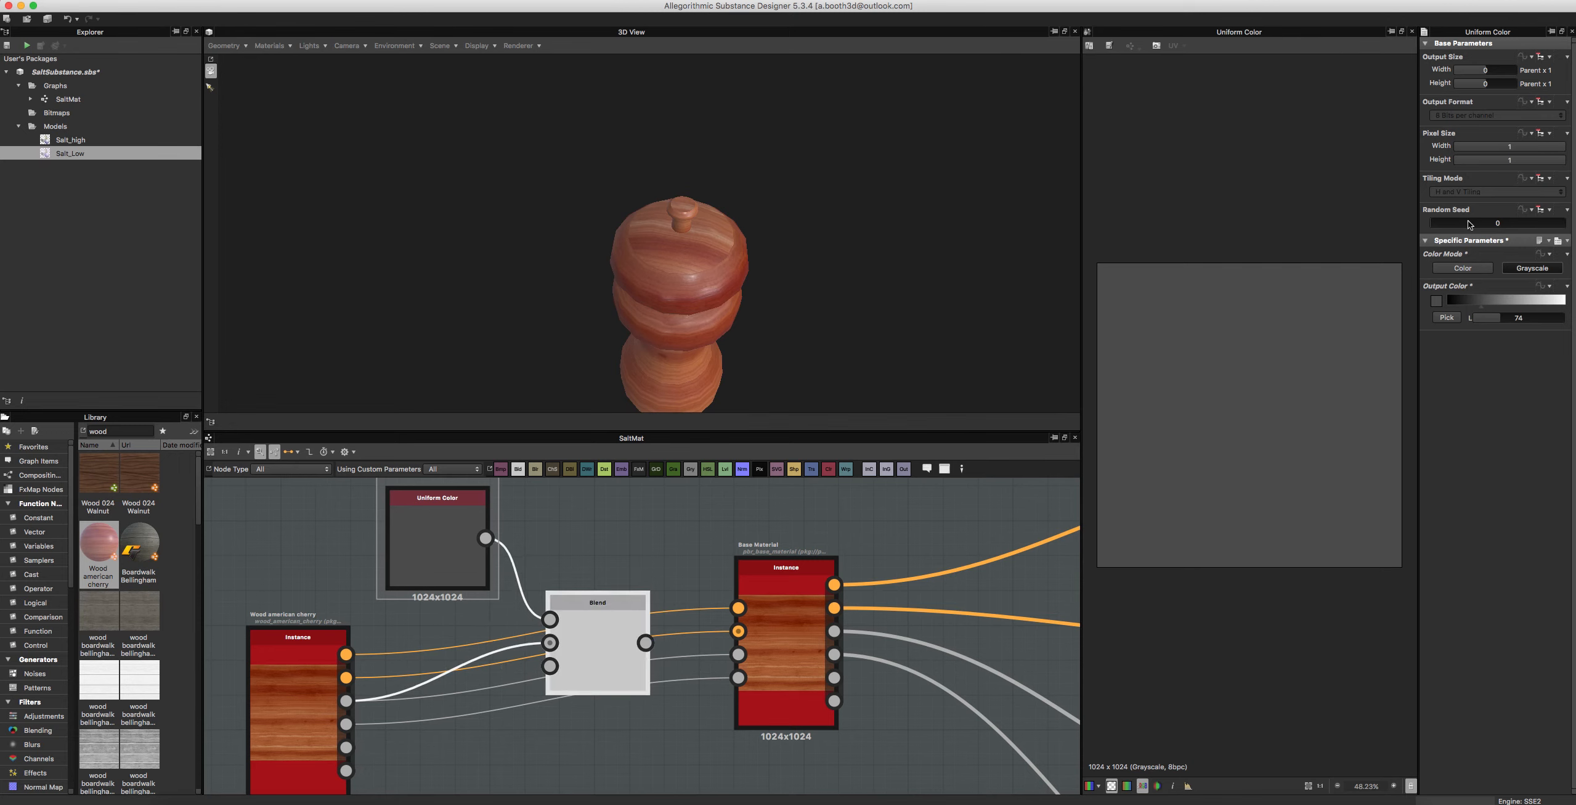
Step: Set the Blend node's blending mode to Overlay
{"action": "left_click", "coordinate": [598, 654]}
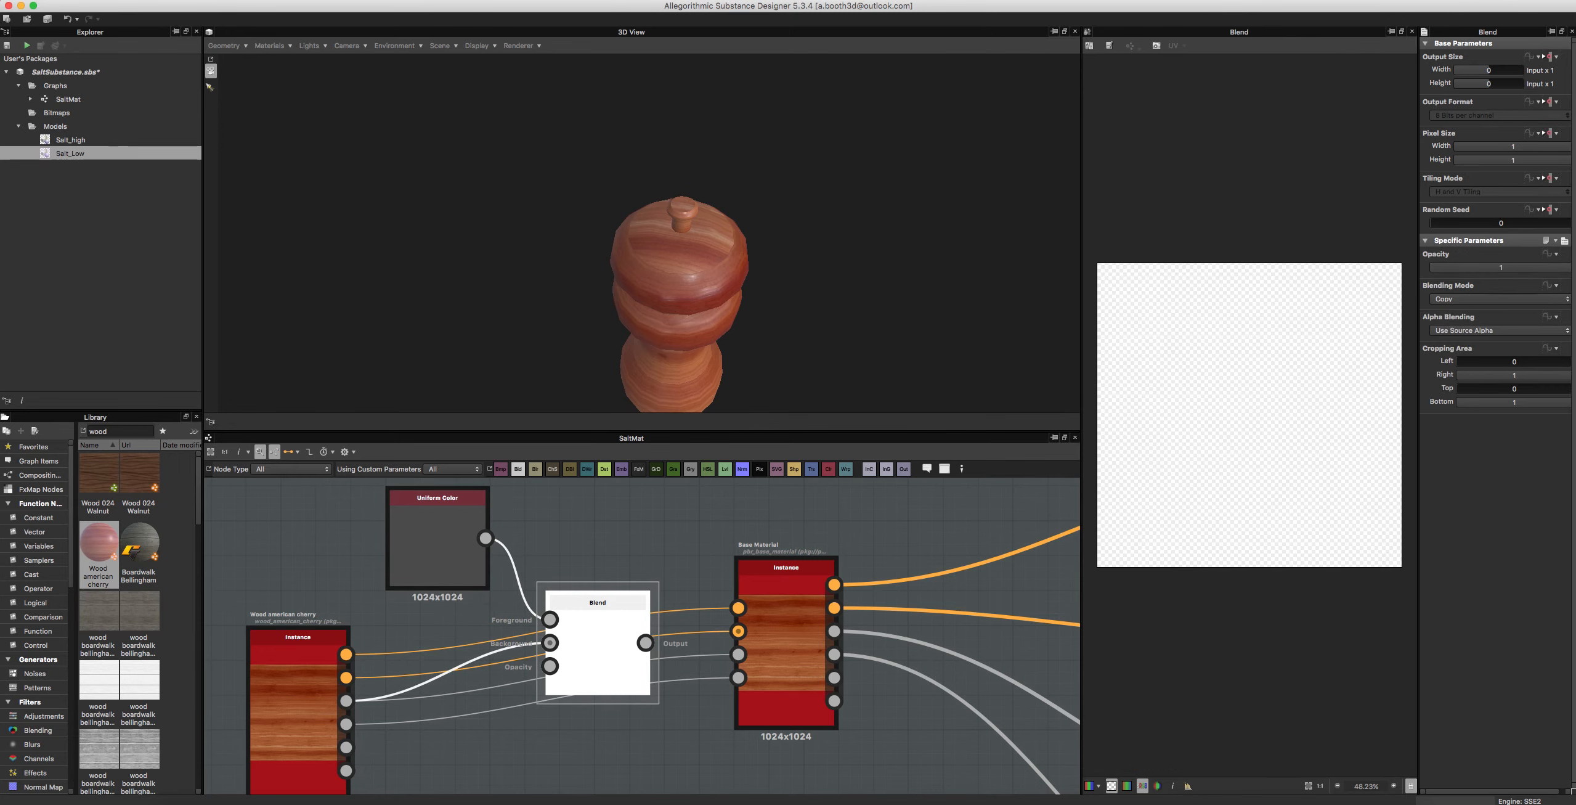
{"action": "left_click", "coordinate": [1448, 299]}
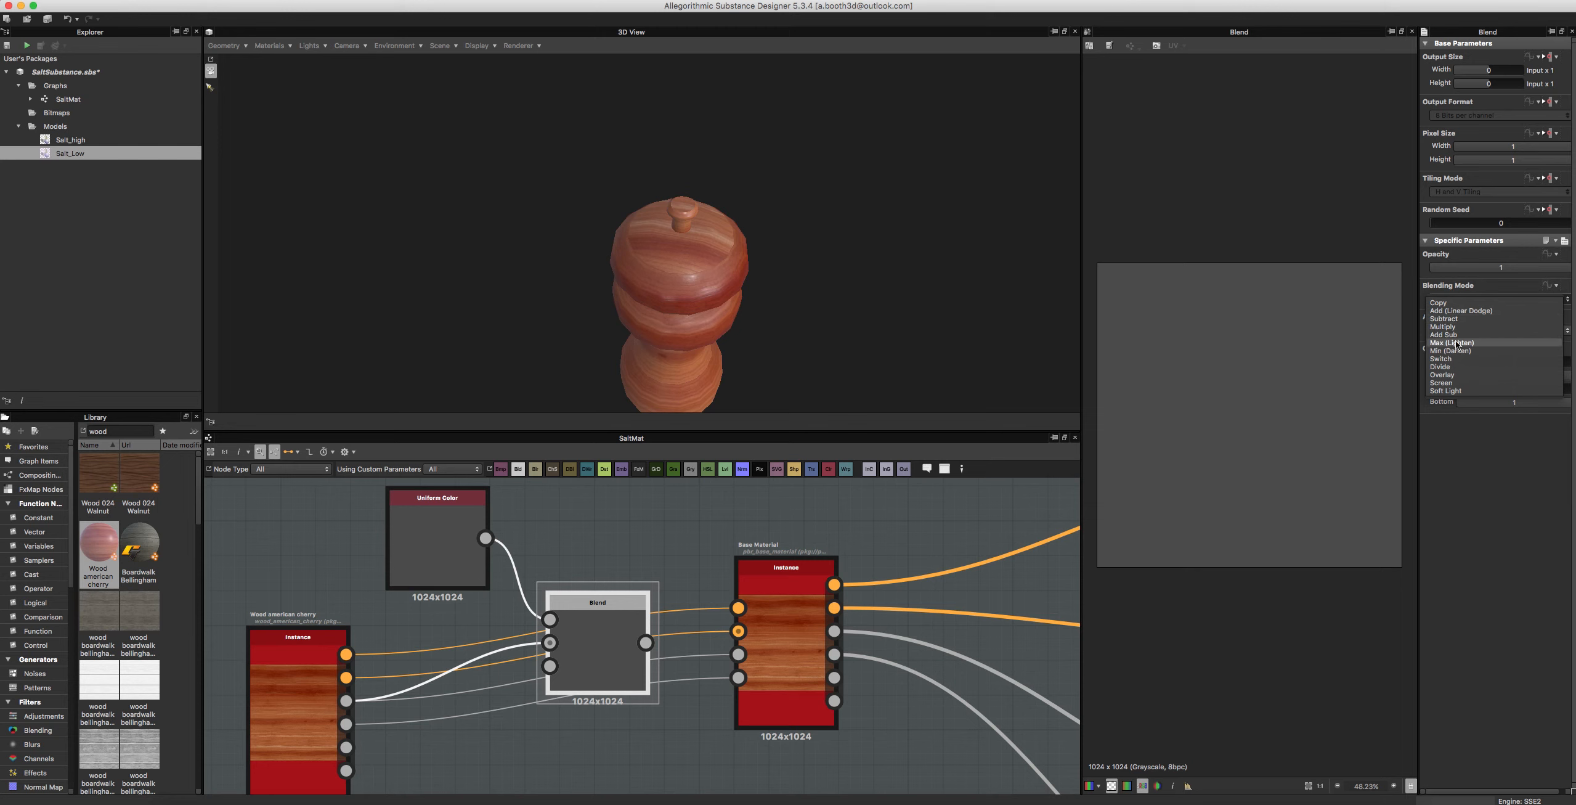
{"action": "left_click", "coordinate": [1442, 374]}
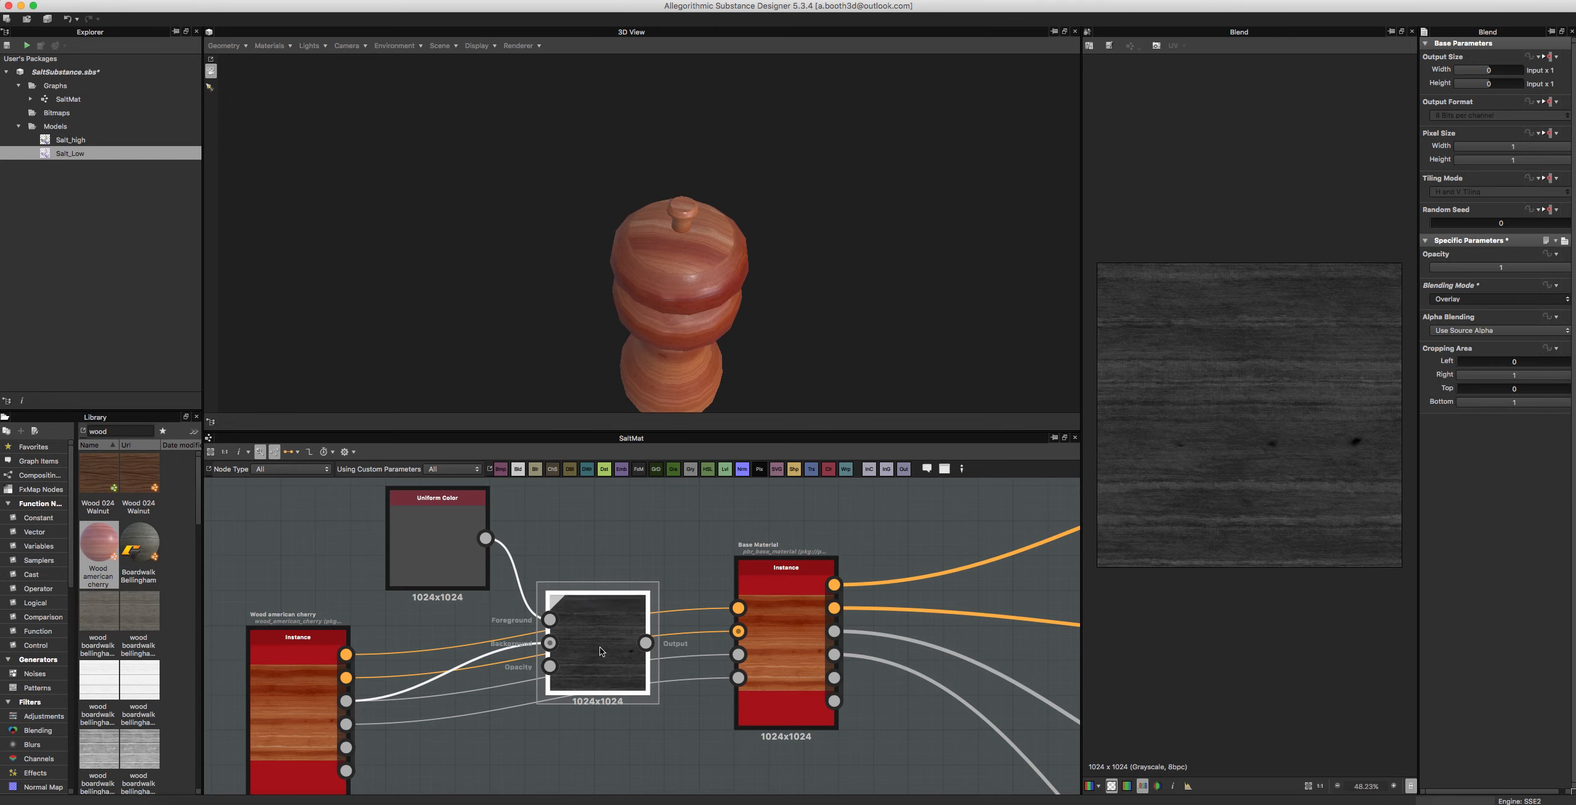
Step: Try Uniform Color values of 147 and 255 to compare their effect on the blended roughness, and return to 74
{"action": "left_click", "coordinate": [348, 701]}
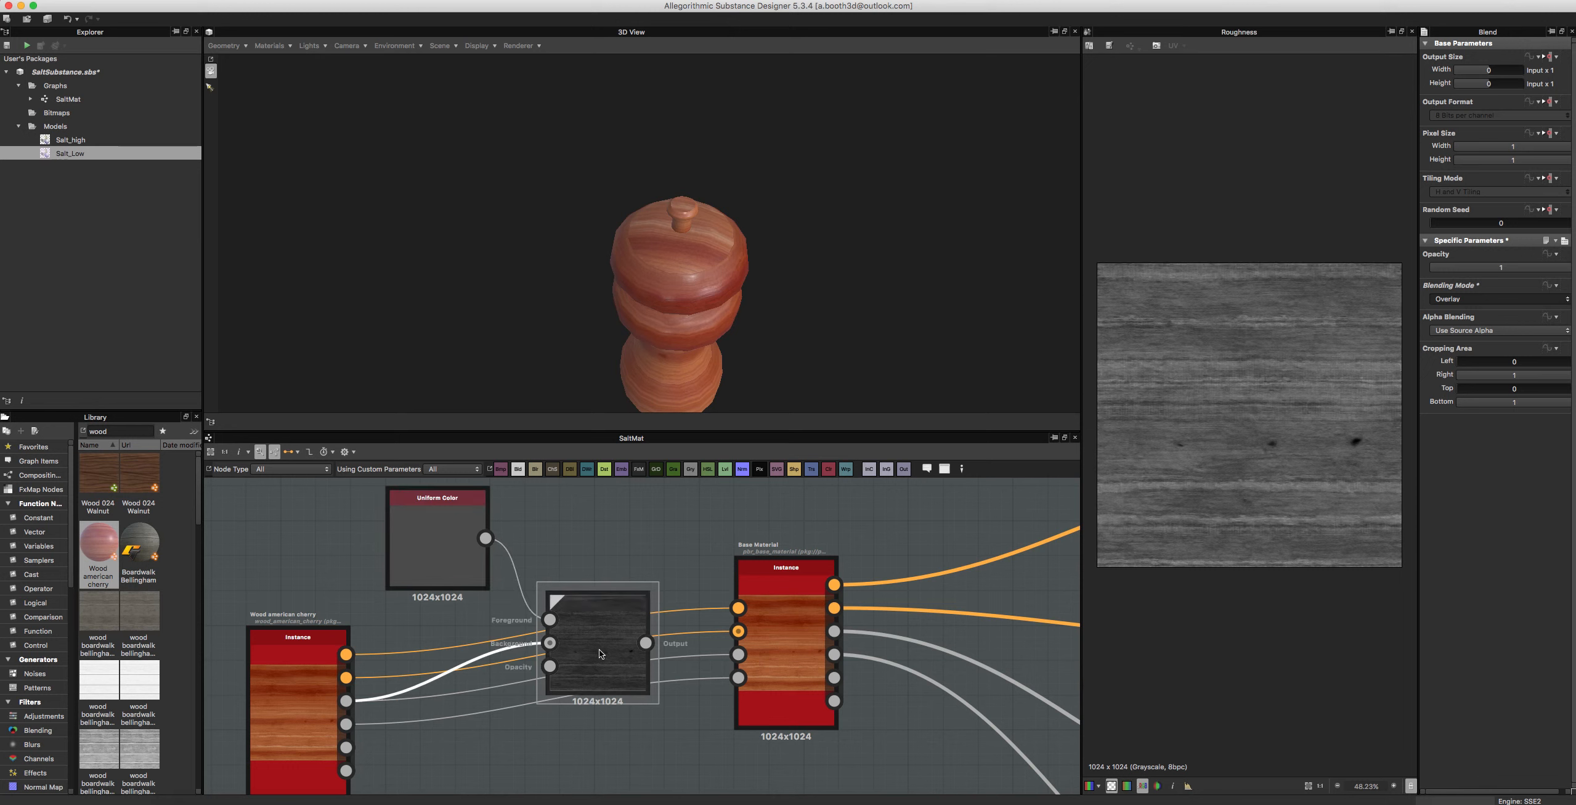
{"action": "left_click", "coordinate": [448, 545]}
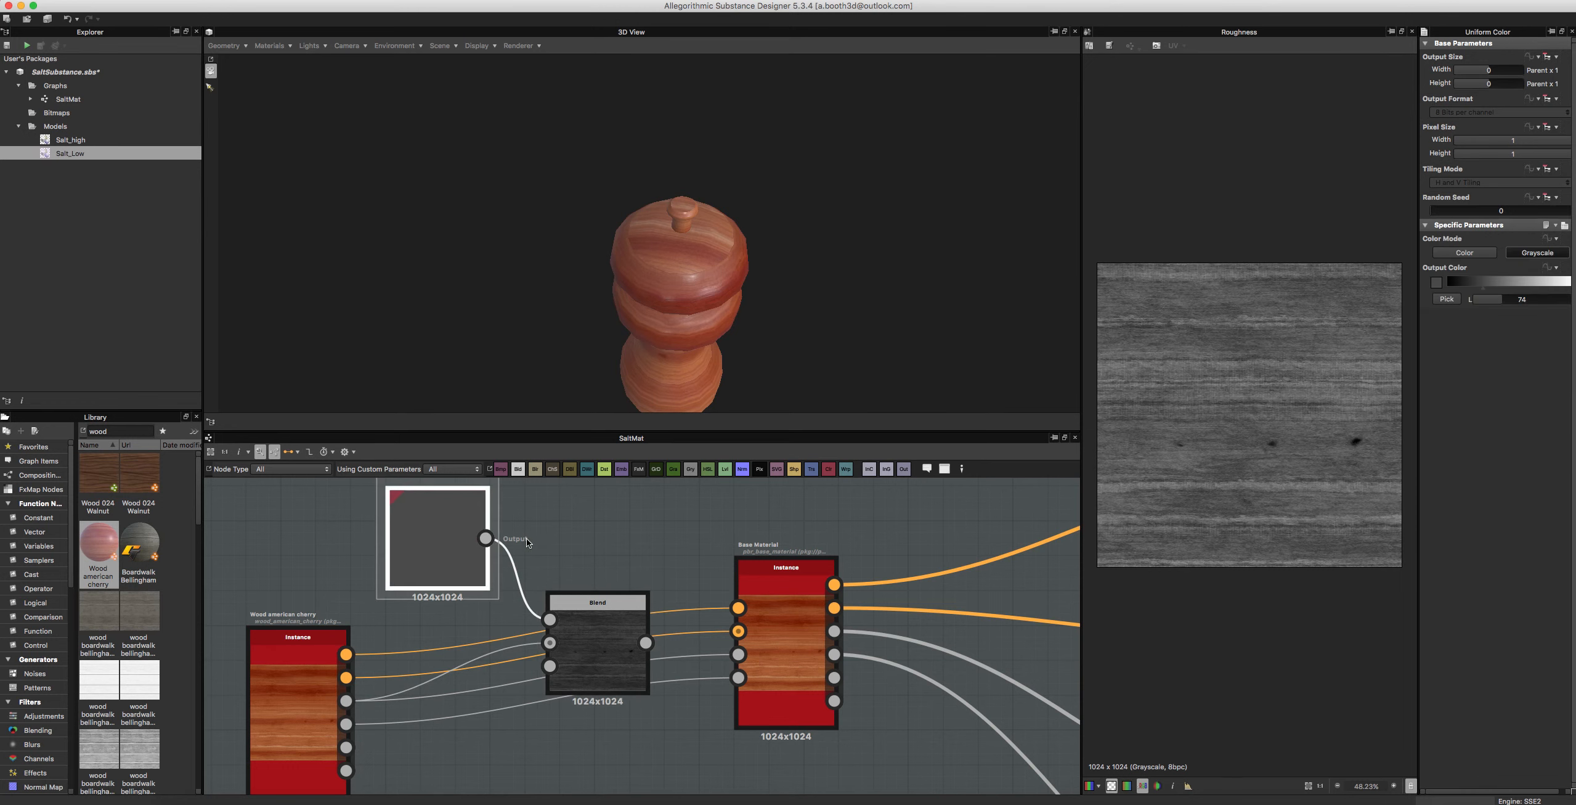
{"action": "double_click", "coordinate": [448, 546]}
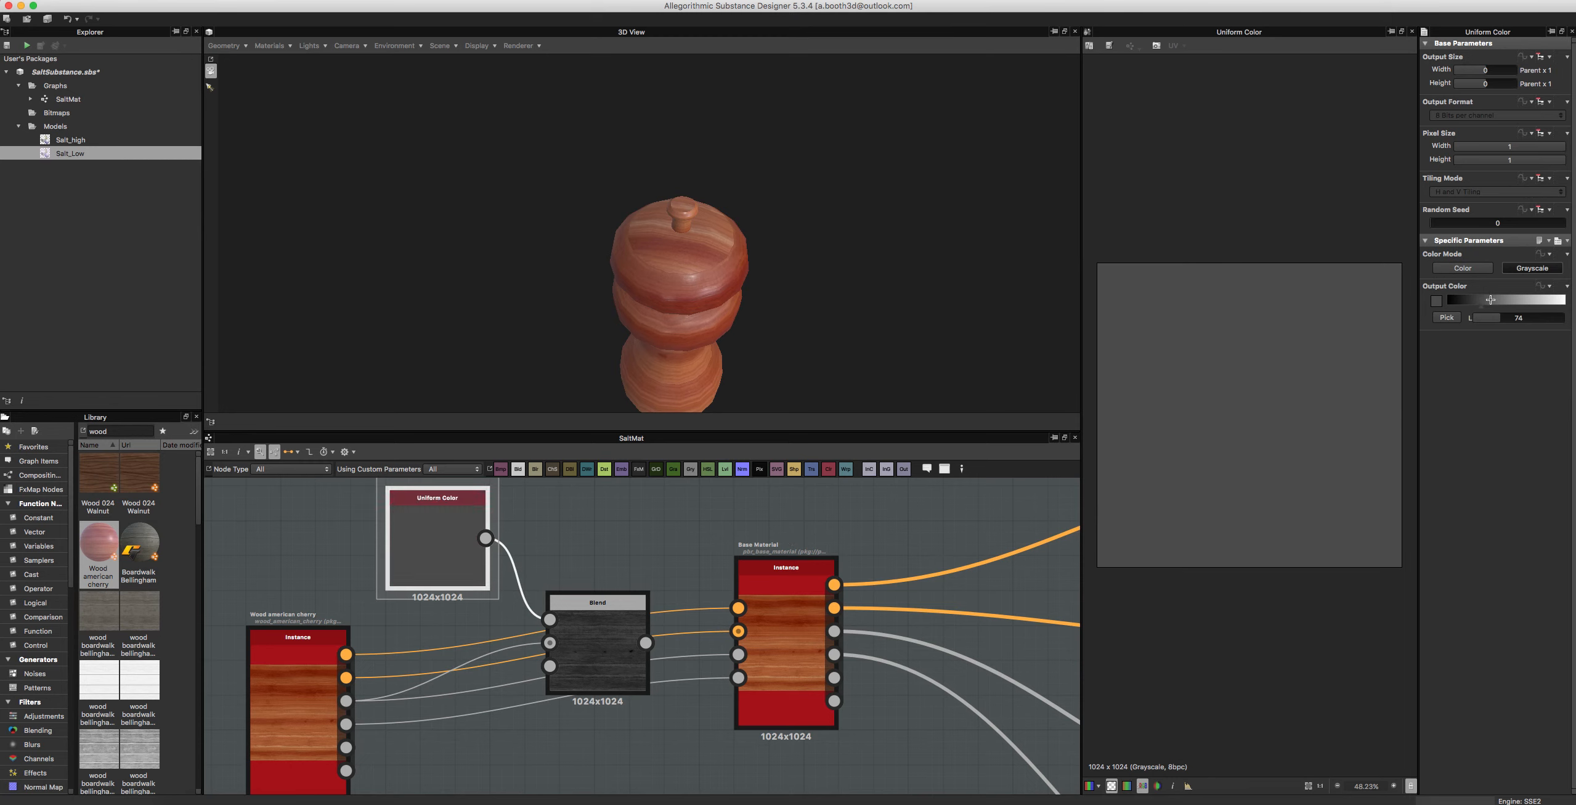
{"action": "left_click_drag", "start_coordinate": [1491, 299], "coordinate": [1516, 300]}
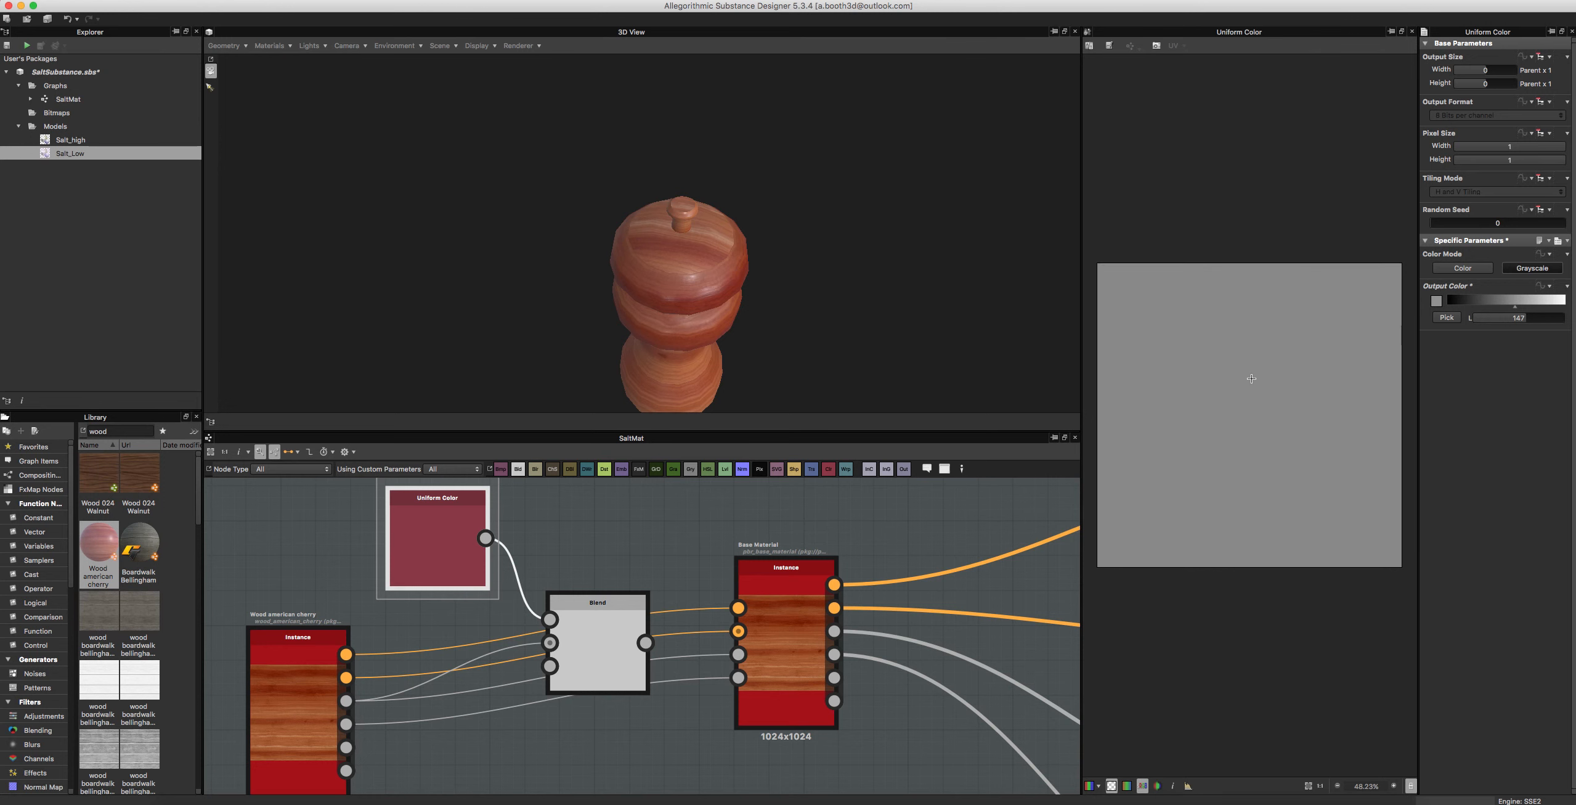
{"action": "double_click", "coordinate": [618, 641]}
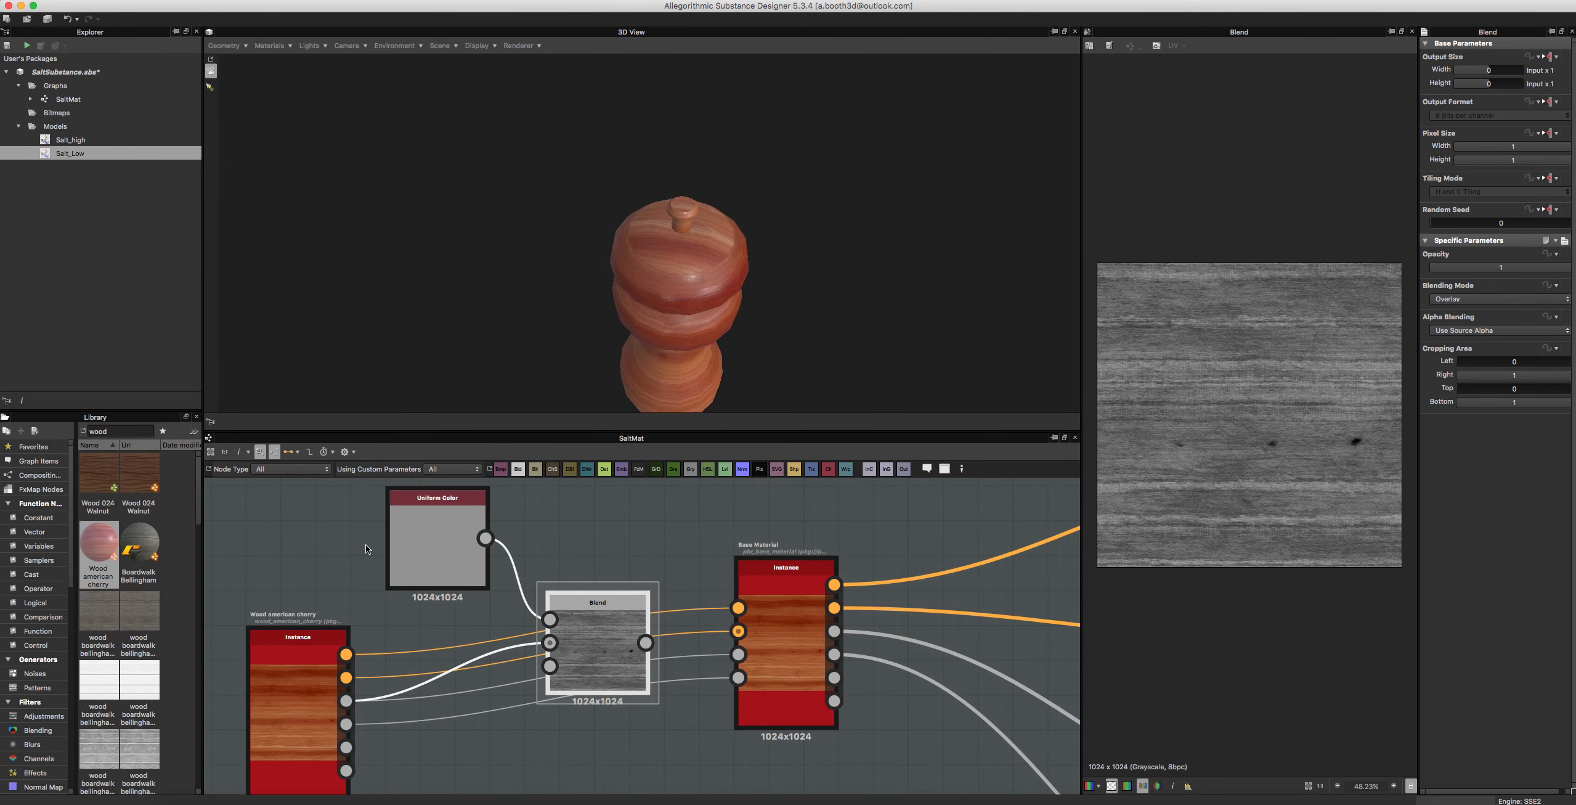
{"action": "left_click", "coordinate": [460, 545]}
{"action": "left_click_drag", "start_coordinate": [1516, 299], "coordinate": [1573, 299]}
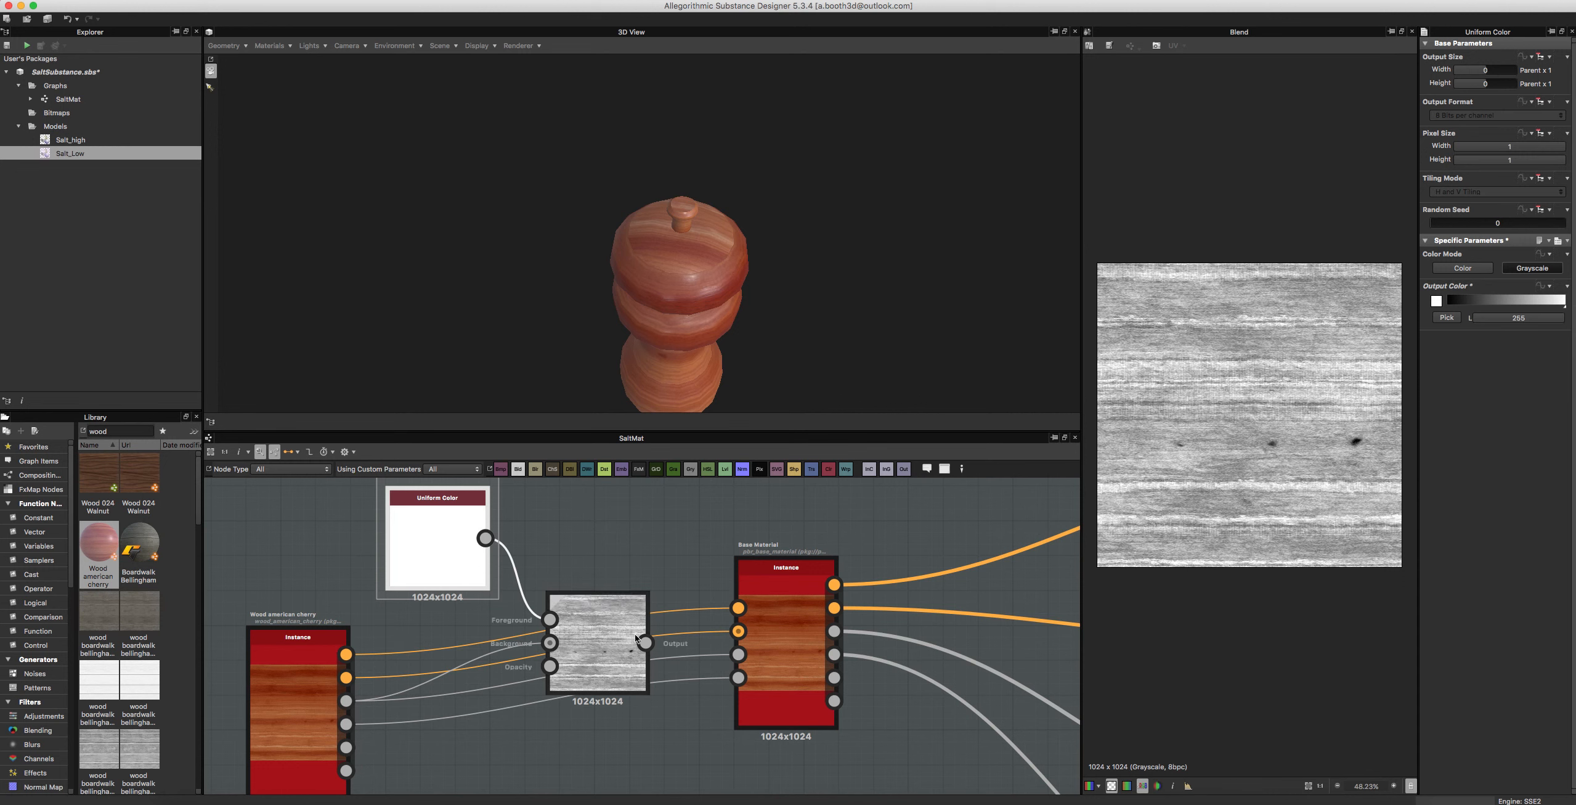
{"action": "left_click_drag", "start_coordinate": [603, 626], "coordinate": [601, 660]}
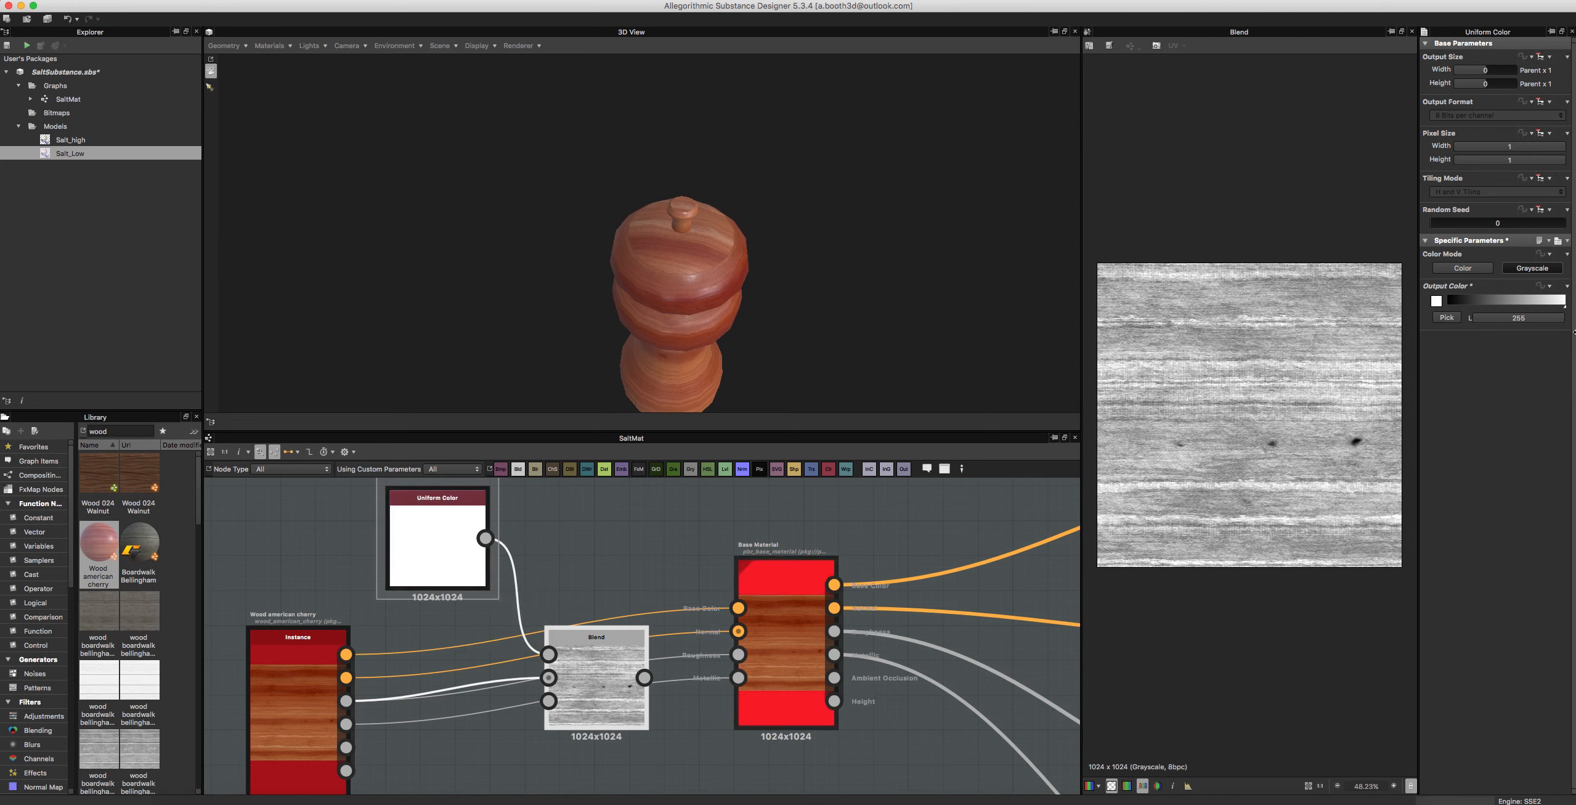
{"action": "left_click_drag", "start_coordinate": [1524, 295], "coordinate": [1482, 303]}
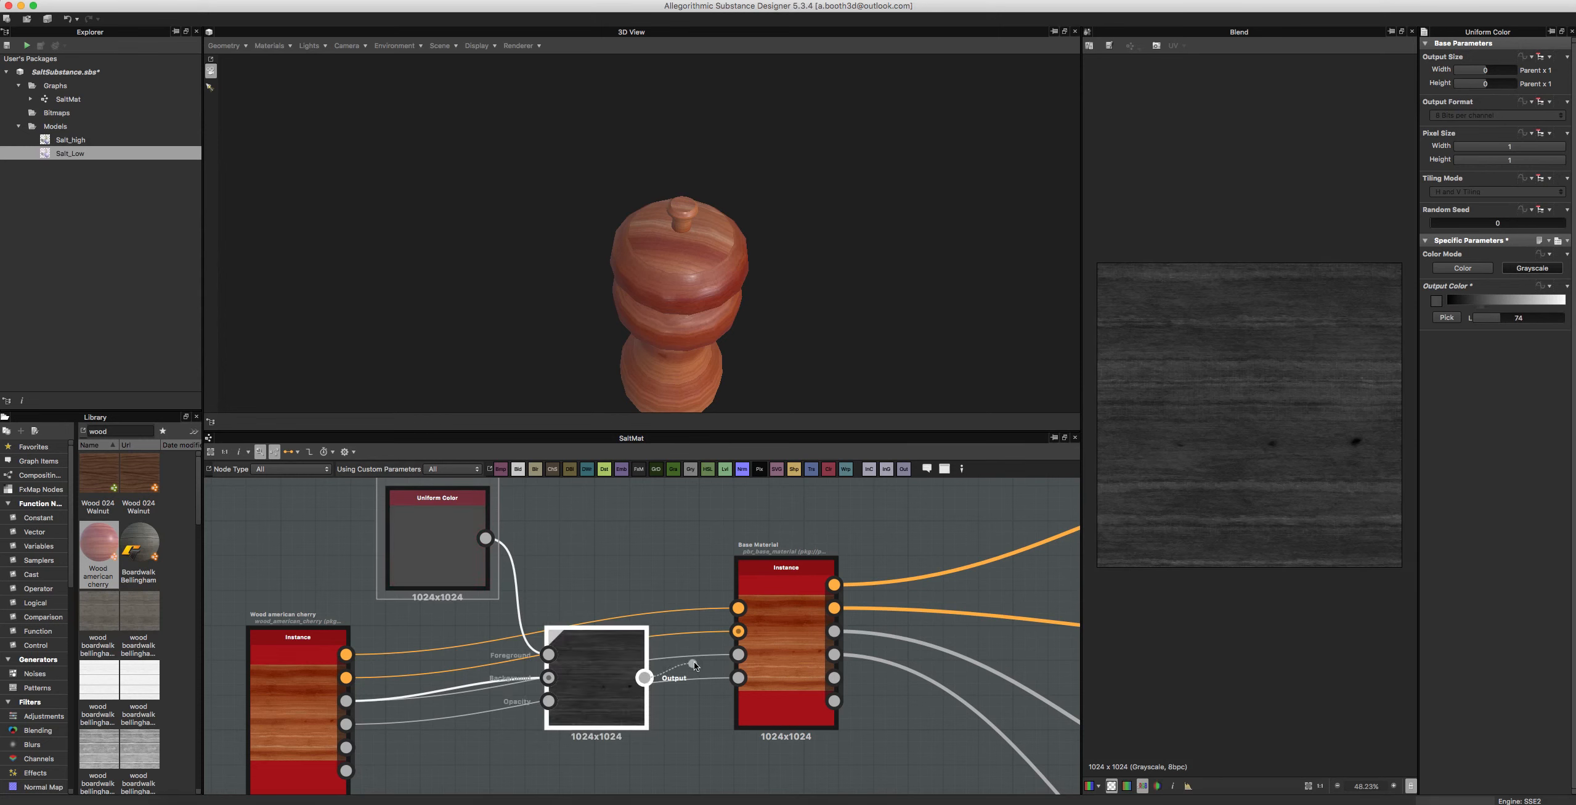
Step: Link the Blend's output to the Base Material's Roughness input and view the shaker from the side
{"action": "left_click_drag", "start_coordinate": [644, 677], "coordinate": [739, 655]}
{"action": "left_click_drag", "start_coordinate": [600, 646], "coordinate": [581, 609]}
{"action": "left_click_drag", "start_coordinate": [654, 348], "coordinate": [730, 234]}
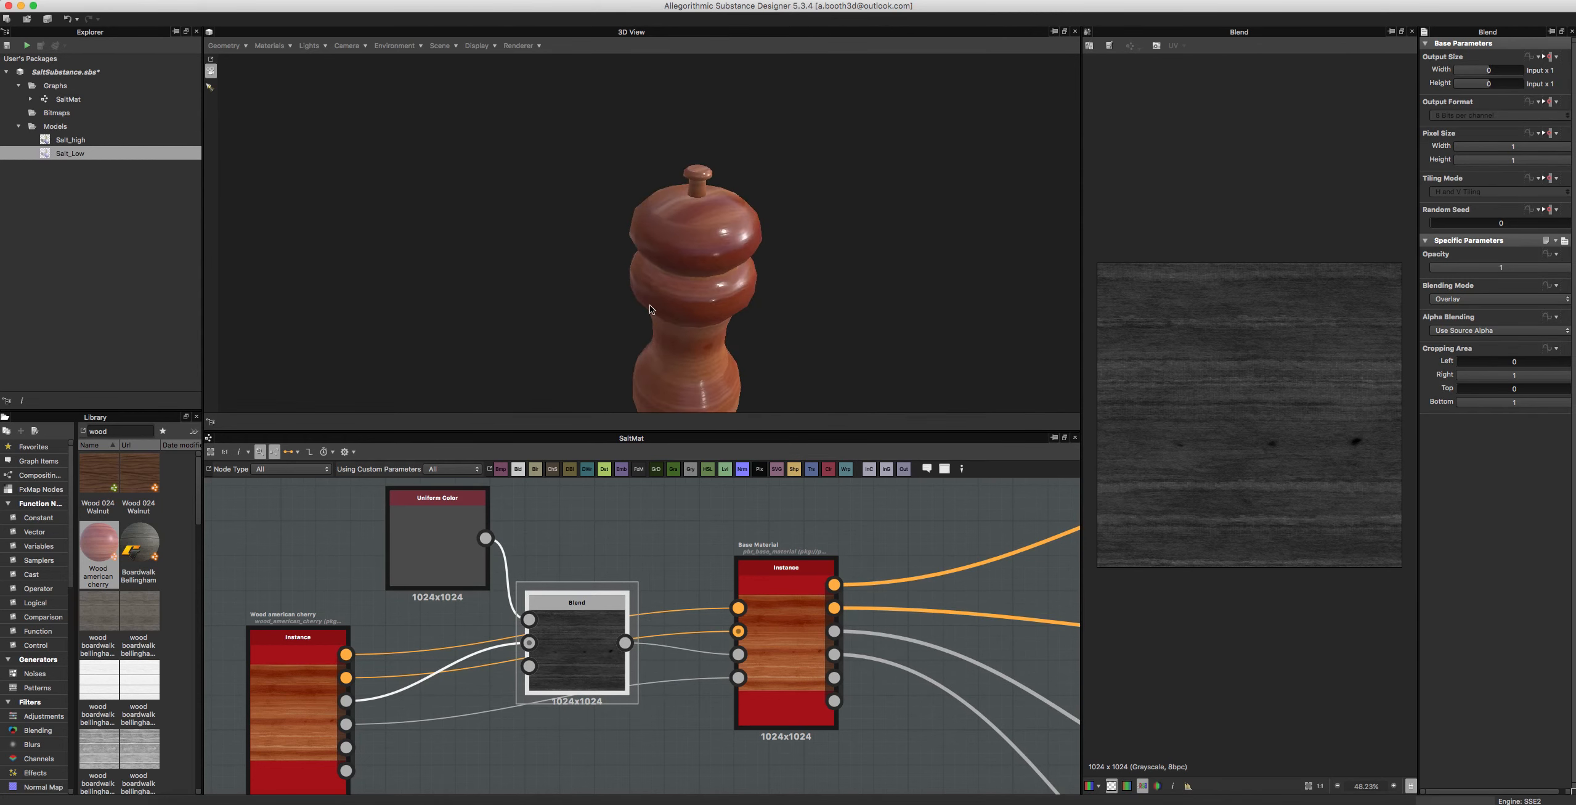
Step: Move the Blend and Uniform Color nodes slightly lower to tidy the roughness branch
{"action": "left_click", "coordinate": [458, 536]}
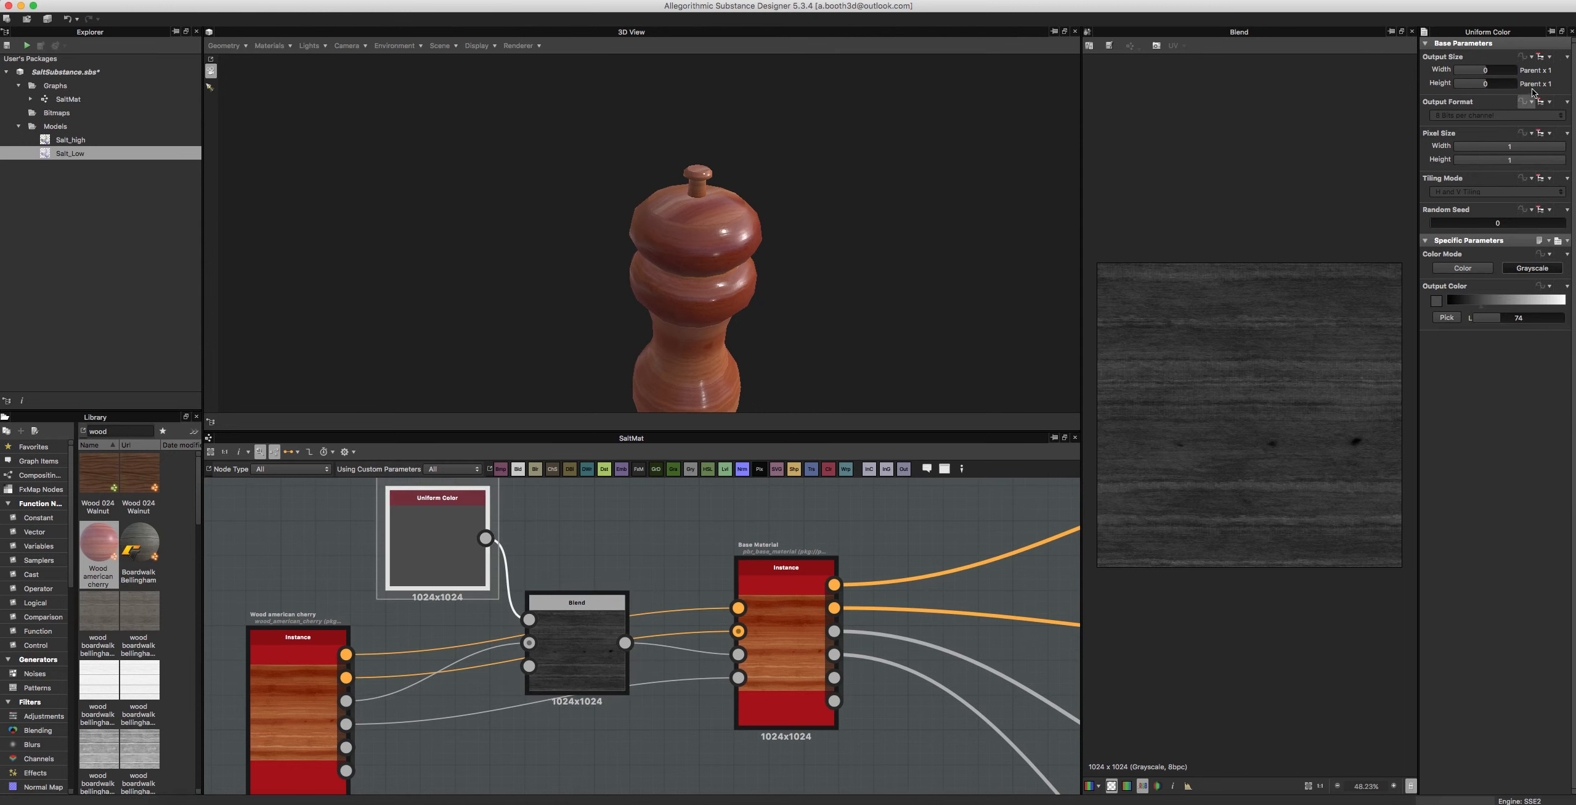
{"action": "left_click_drag", "start_coordinate": [596, 659], "coordinate": [617, 694]}
{"action": "left_click_drag", "start_coordinate": [454, 562], "coordinate": [443, 580]}
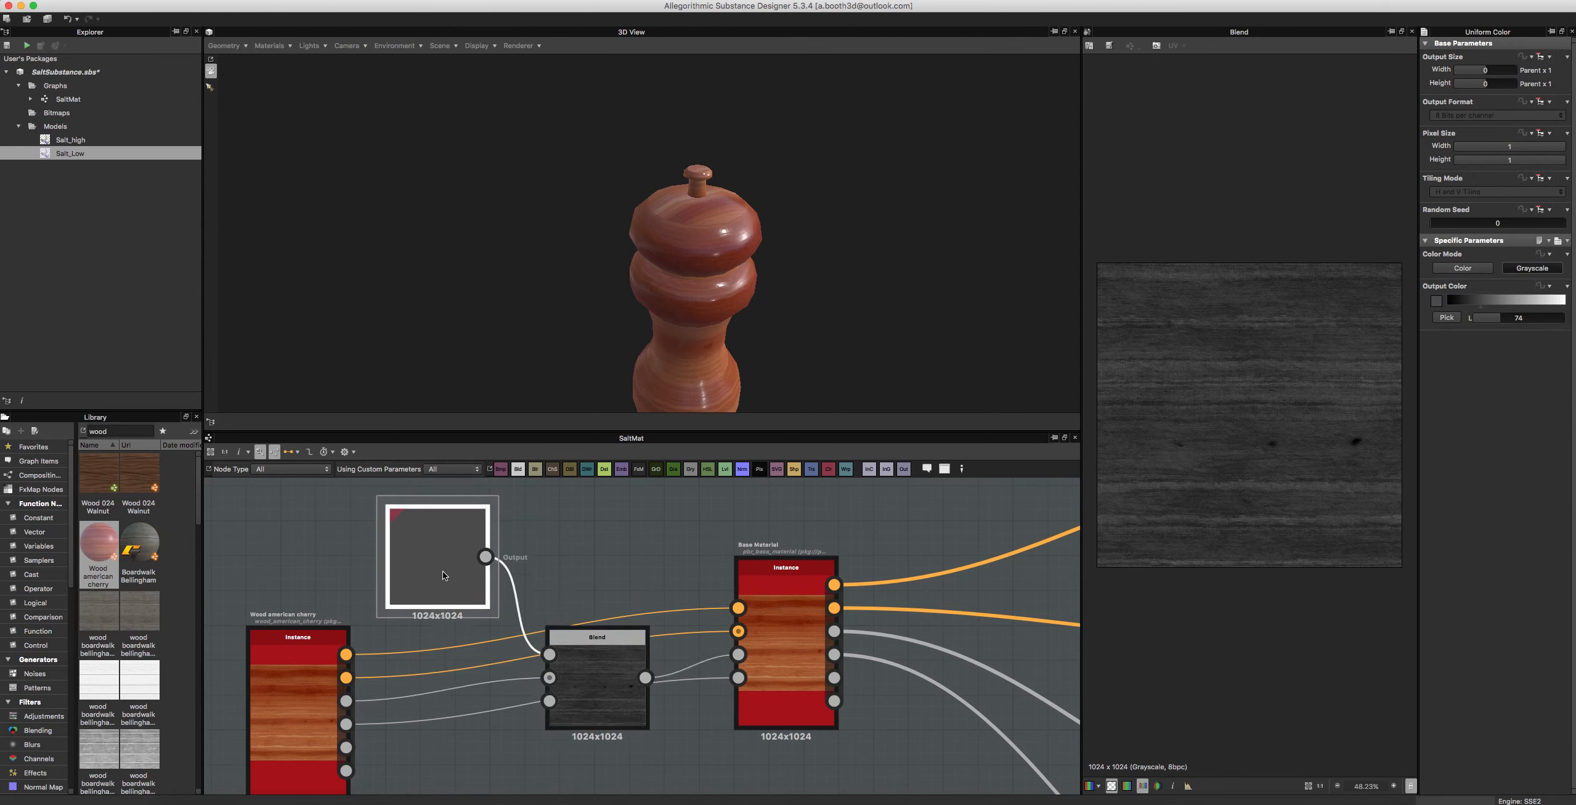
Step: Make room beside the cherry wood node, place the Uniform Color node between it and the Blend, and preview the Uniform Color output
{"action": "left_click", "coordinate": [303, 648]}
{"action": "left_click_drag", "start_coordinate": [303, 647], "coordinate": [269, 612]}
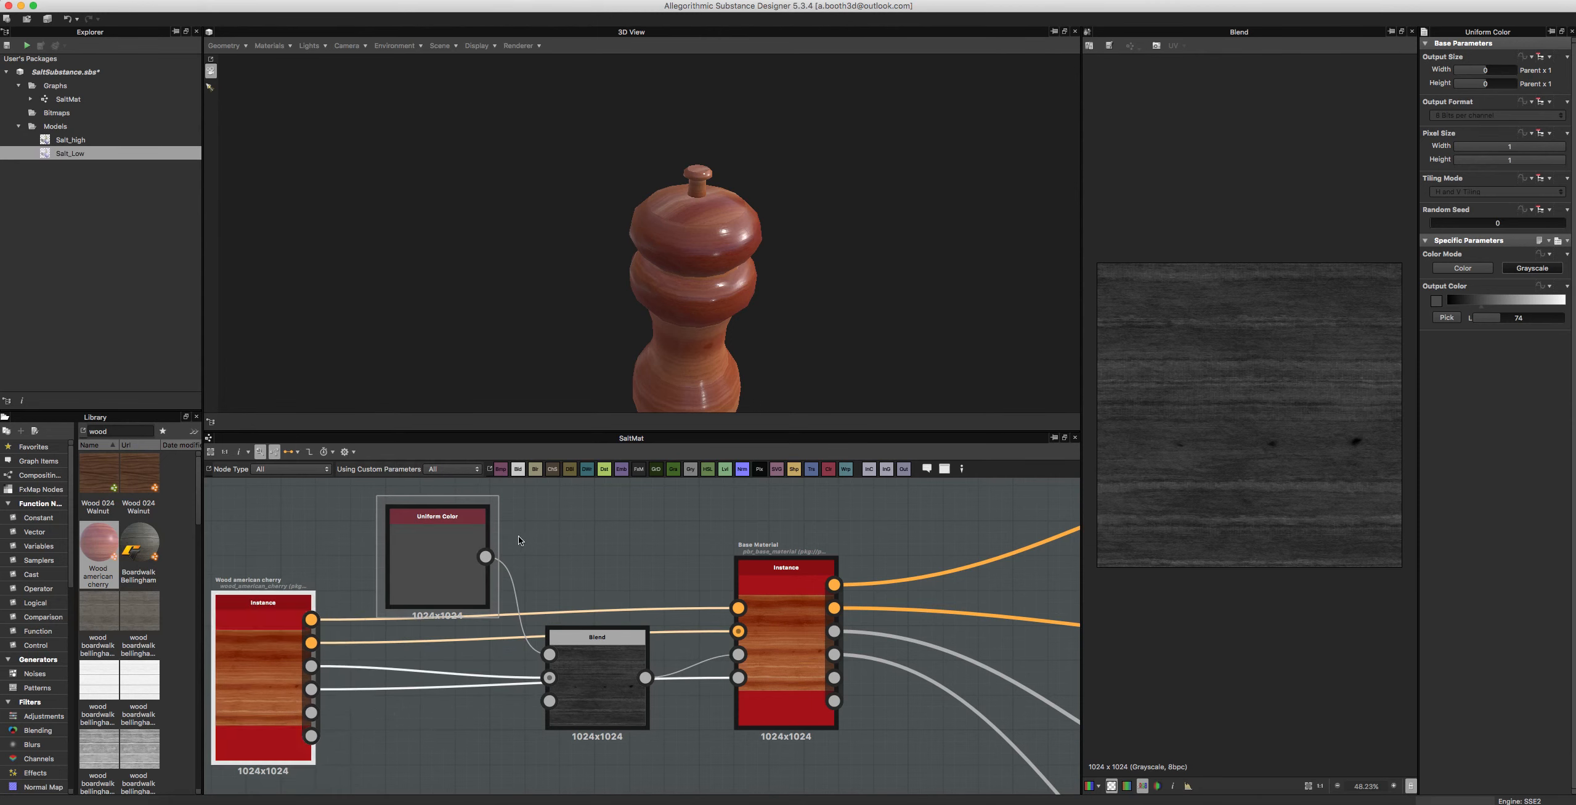
{"action": "left_click_drag", "start_coordinate": [467, 532], "coordinate": [459, 642]}
{"action": "double_click", "coordinate": [457, 641]}
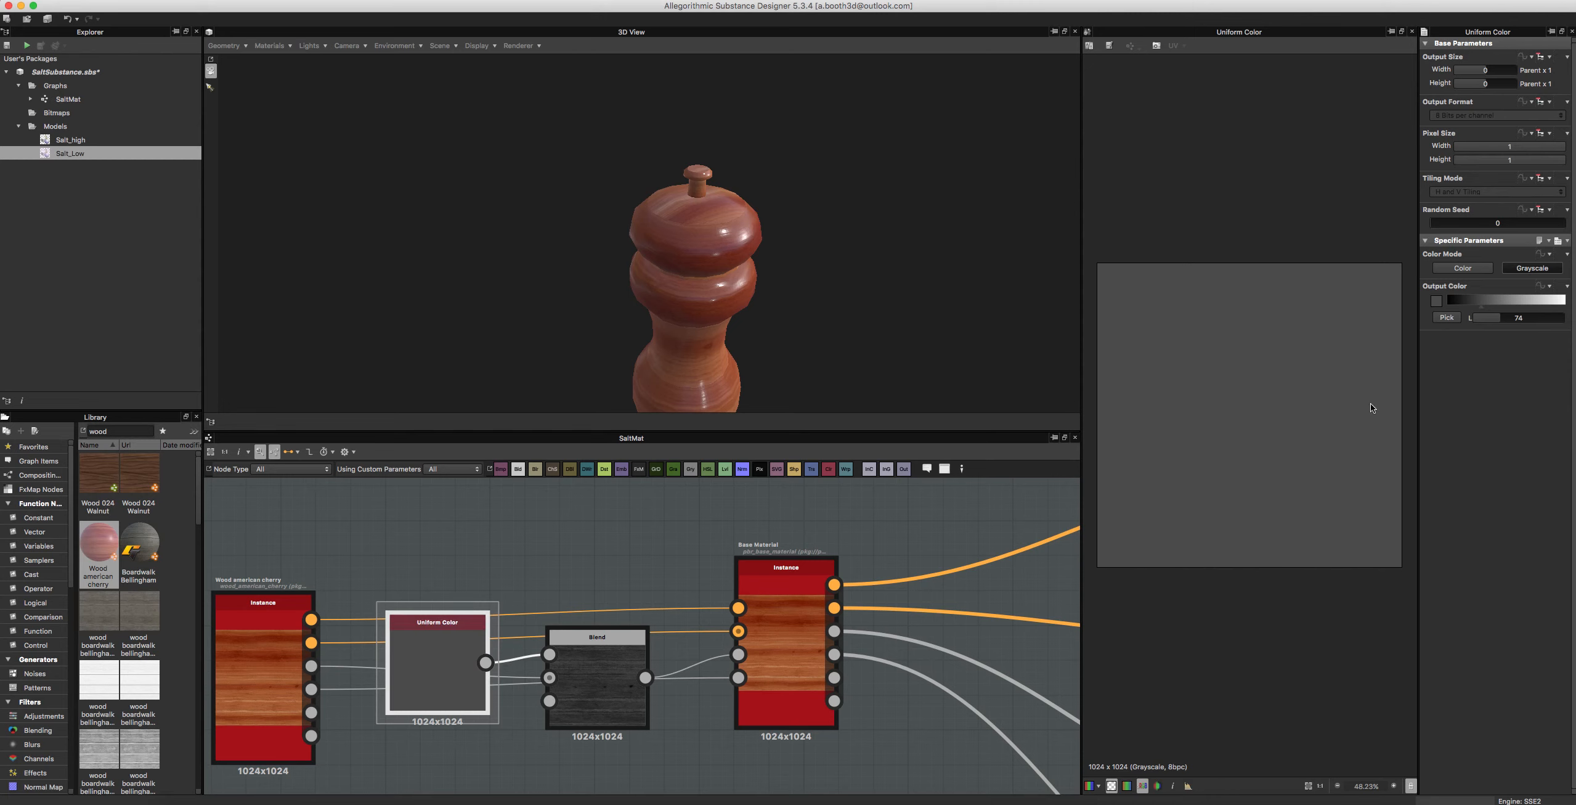
Step: Switch the Uniform Color node's output size to Absolute and set its width and height to 16 px
{"action": "left_click", "coordinate": [1542, 58]}
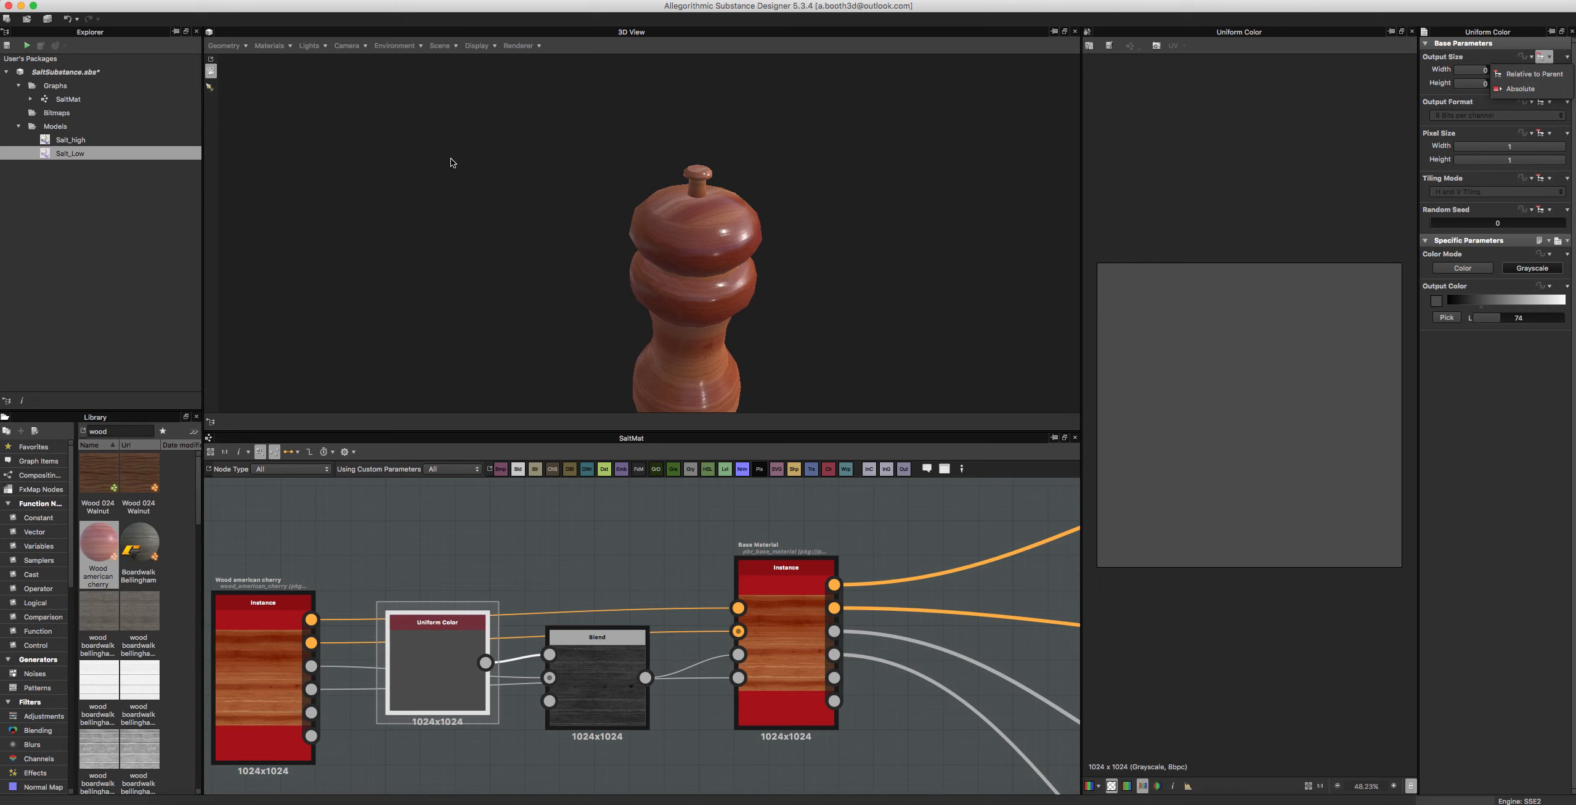
{"action": "left_click", "coordinate": [1521, 87]}
{"action": "left_click_drag", "start_coordinate": [1510, 71], "coordinate": [1496, 88]}
{"action": "left_click", "coordinate": [1496, 84]}
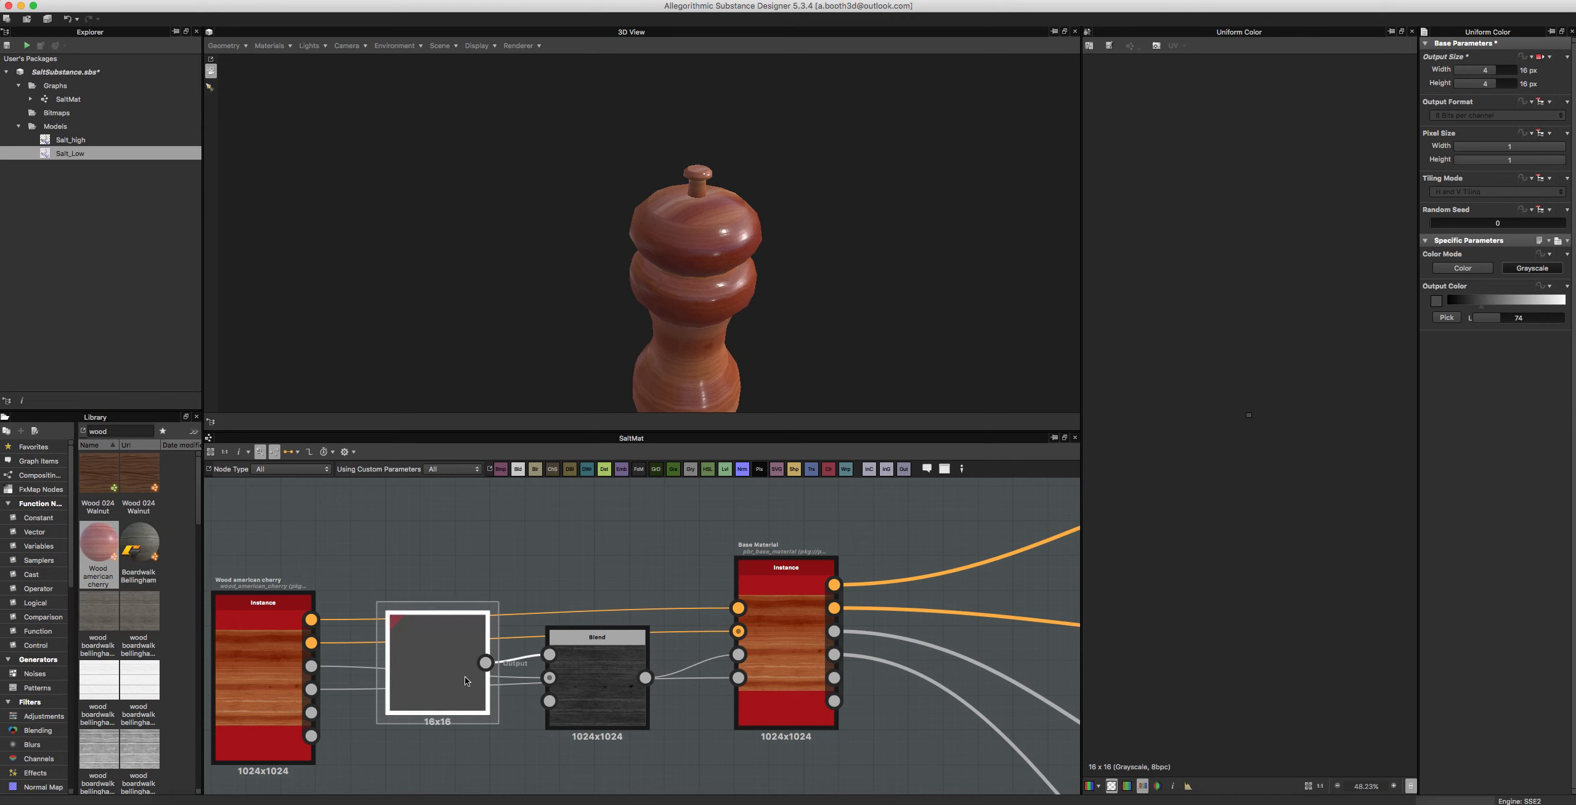
Step: Reposition the Uniform Color and Blend nodes between the cherry wood and Base Material nodes, and frame the whole shaker
{"action": "left_click_drag", "start_coordinate": [464, 676], "coordinate": [461, 613]}
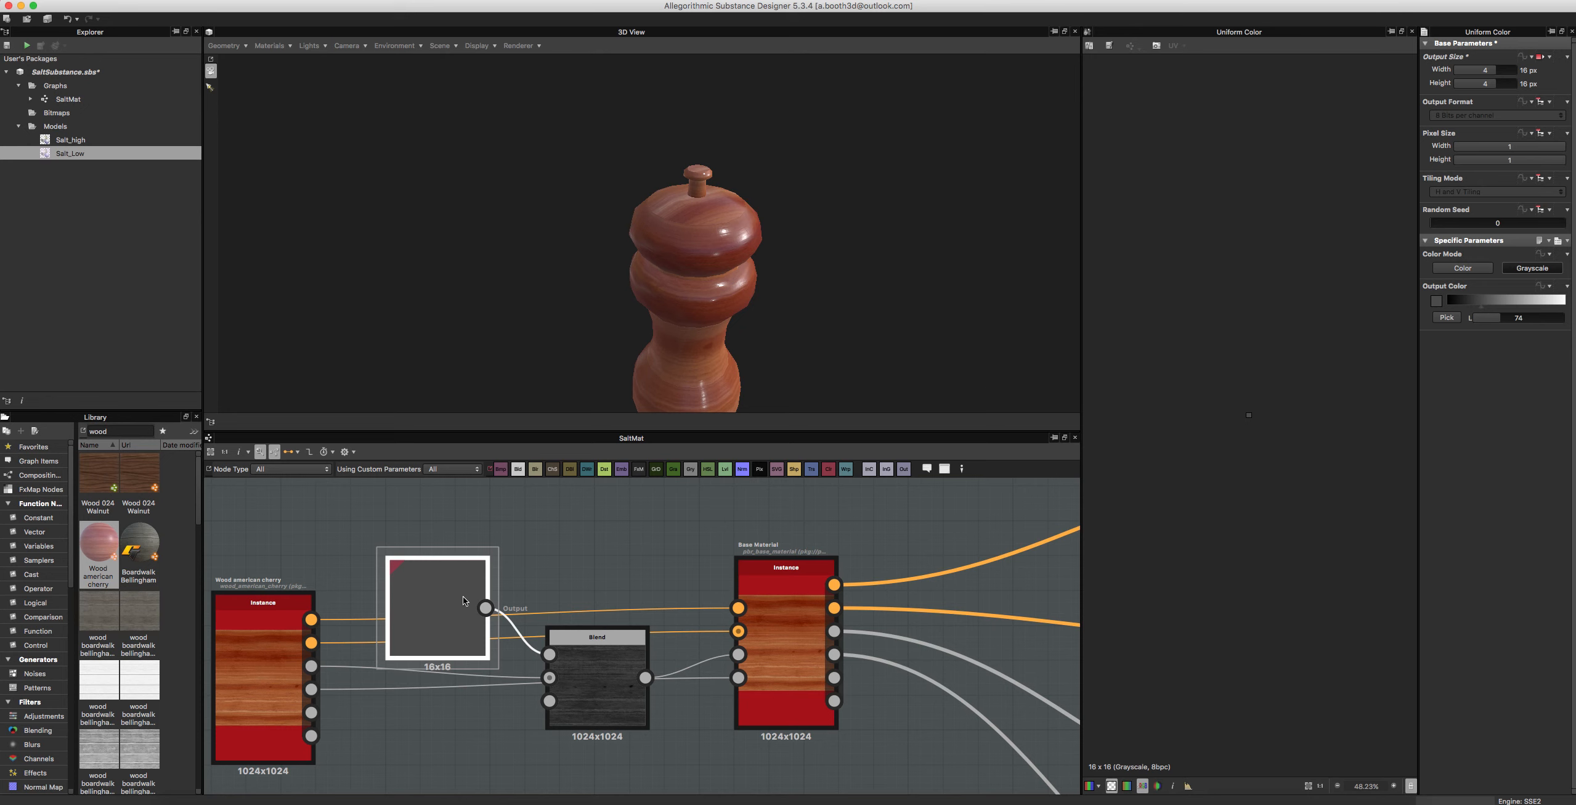
{"action": "left_click_drag", "start_coordinate": [576, 688], "coordinate": [575, 652]}
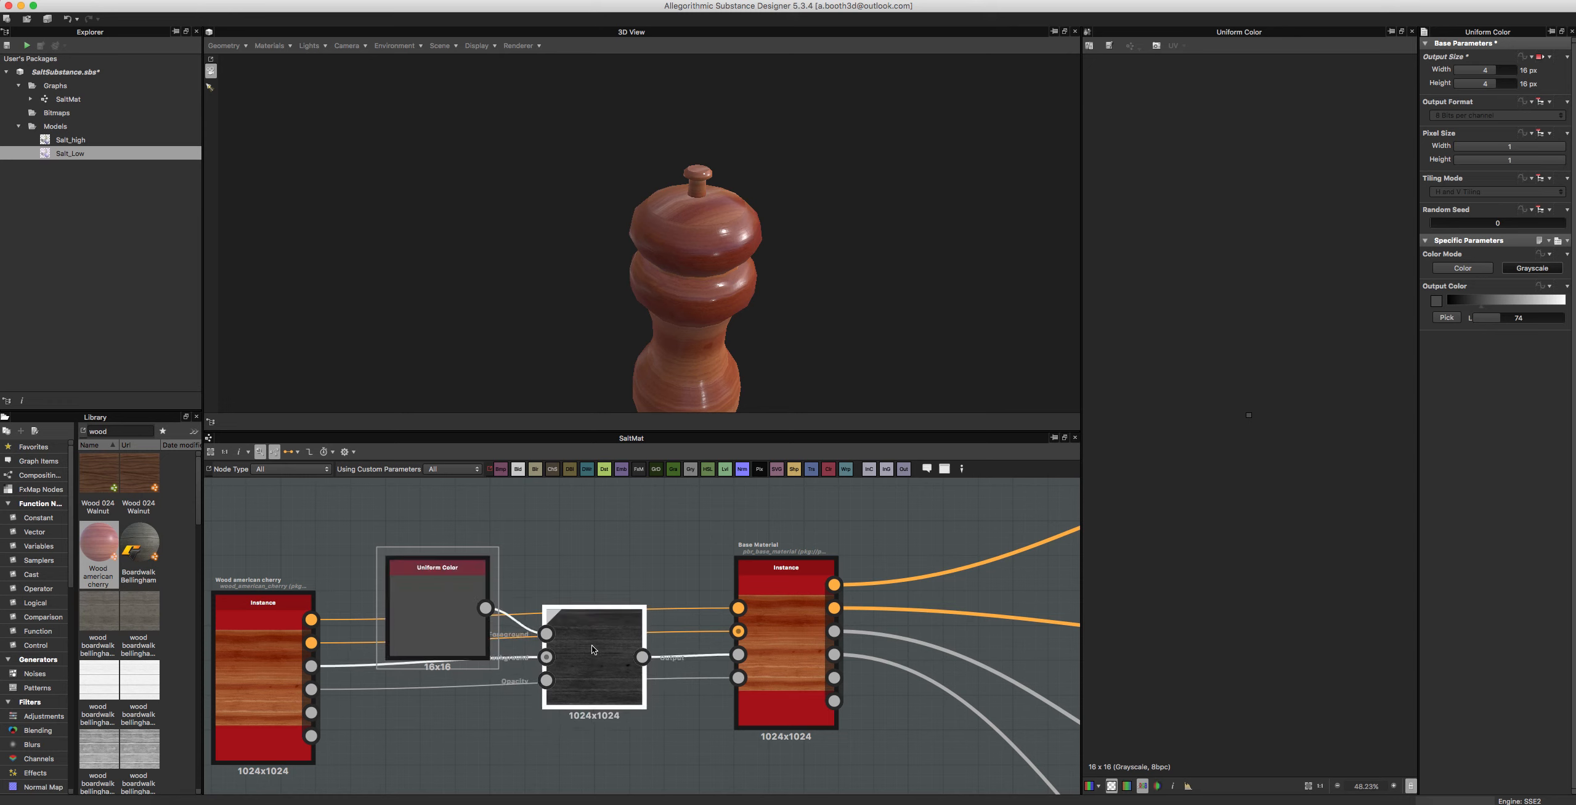
{"action": "left_click", "coordinate": [591, 645]}
{"action": "scroll", "coordinate": [620, 660], "scroll_direction": "up", "scroll_amount": 4}
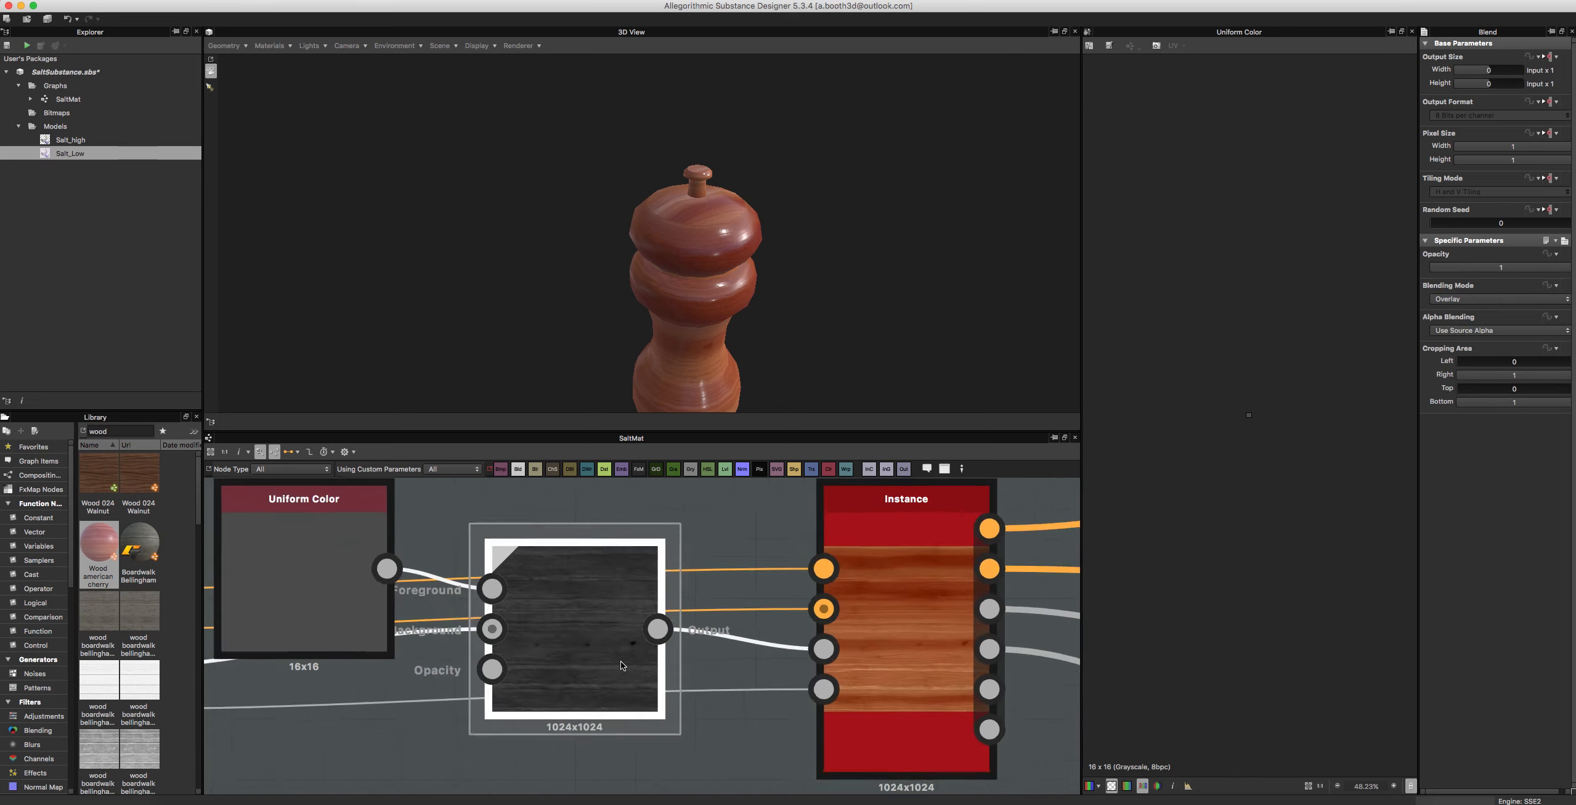
{"action": "scroll", "coordinate": [591, 617], "scroll_direction": "down", "scroll_amount": 5}
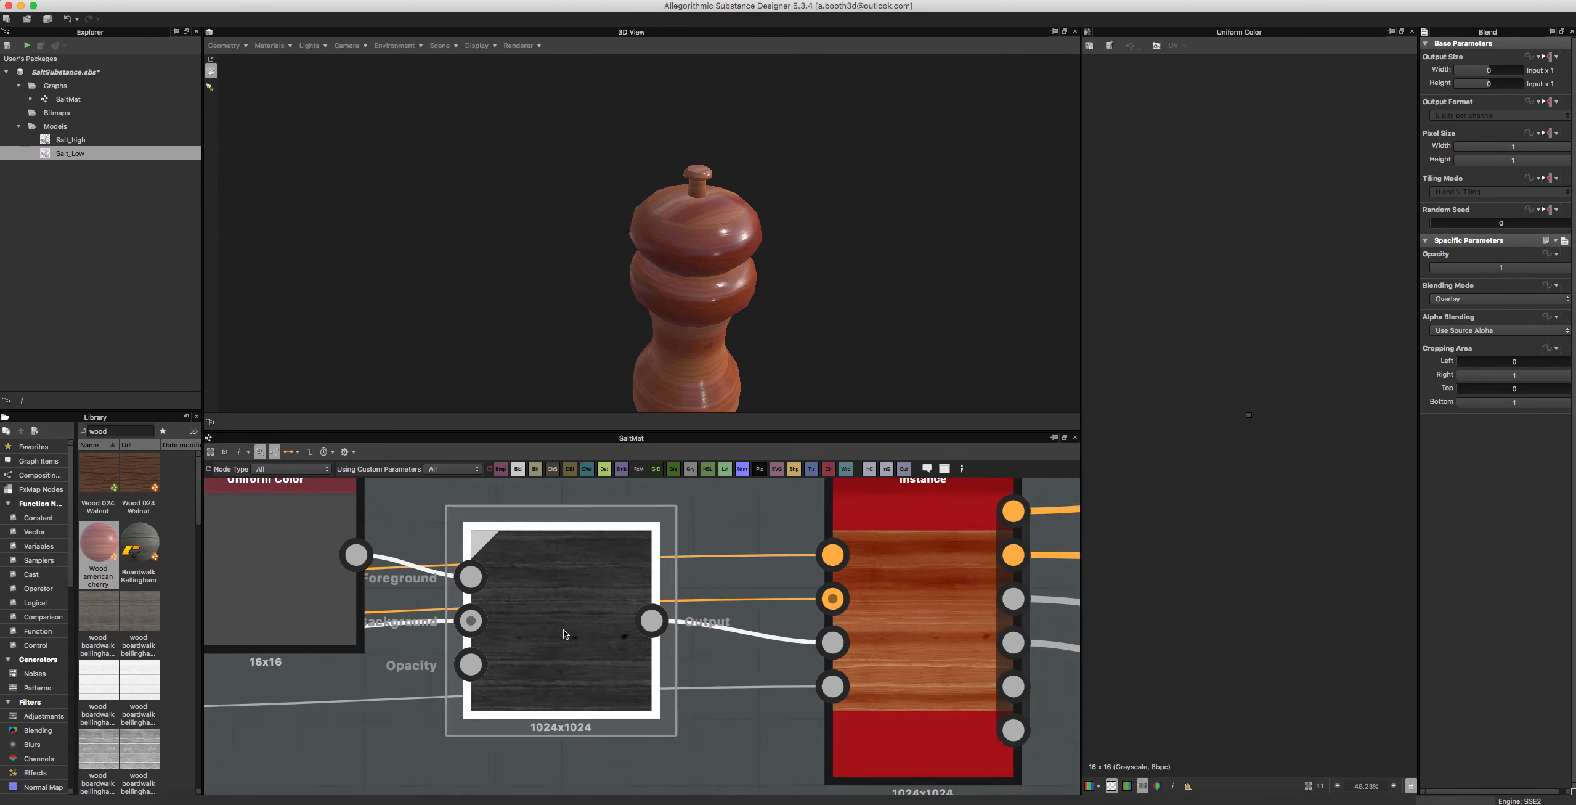
{"action": "left_click", "coordinate": [385, 565]}
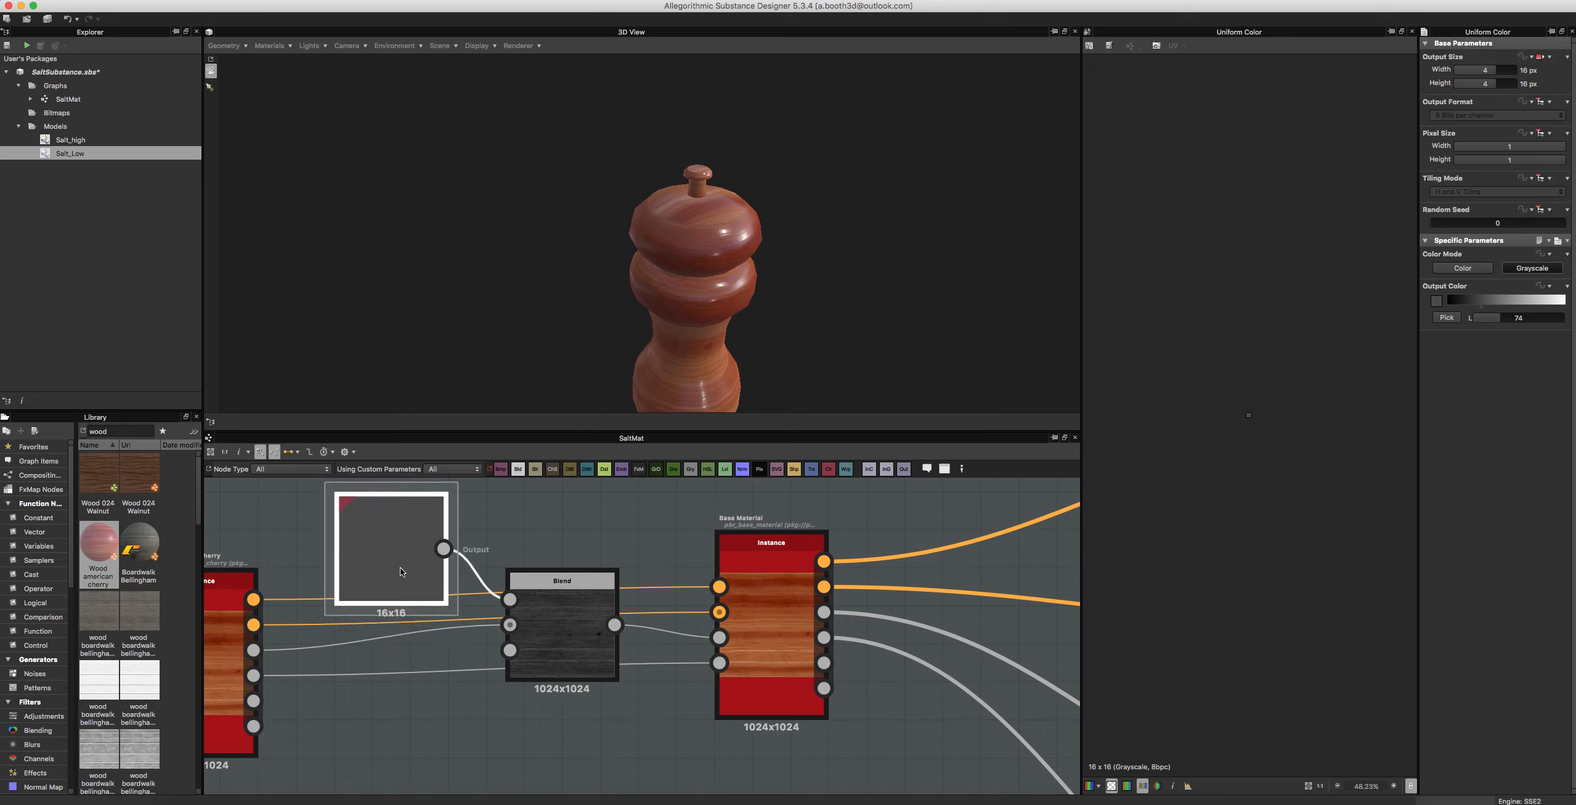
{"action": "mouse_move", "coordinate": [397, 607]}
{"action": "left_mouse_down"}
{"action": "mouse_move", "coordinate": [397, 589]}
{"action": "mouse_move", "coordinate": [404, 668]}
{"action": "mouse_move", "coordinate": [401, 609]}
{"action": "left_mouse_up"}
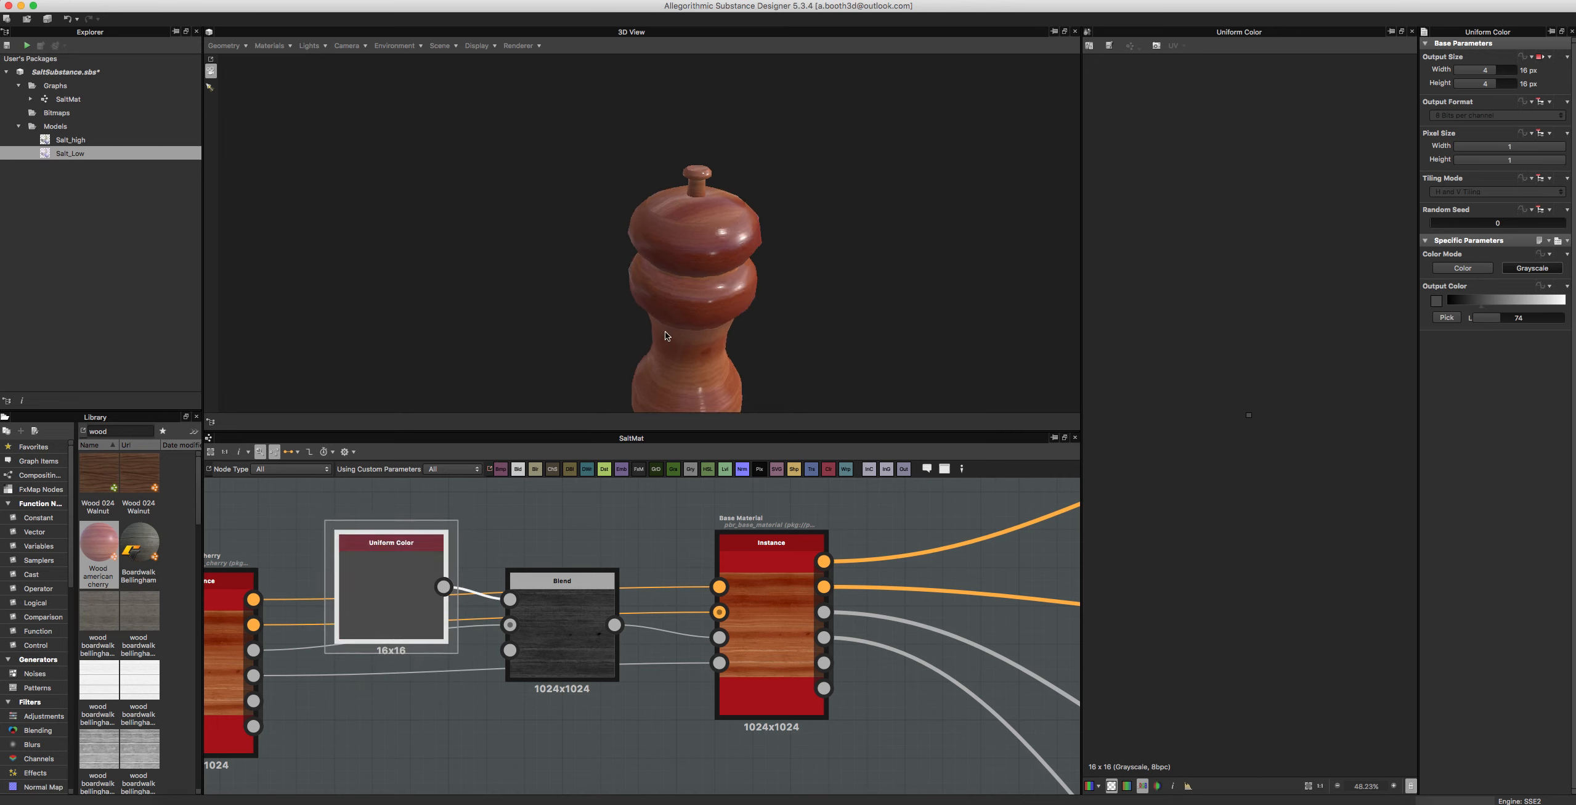
{"action": "middle_click_drag", "start_coordinate": [678, 322], "coordinate": [670, 270]}
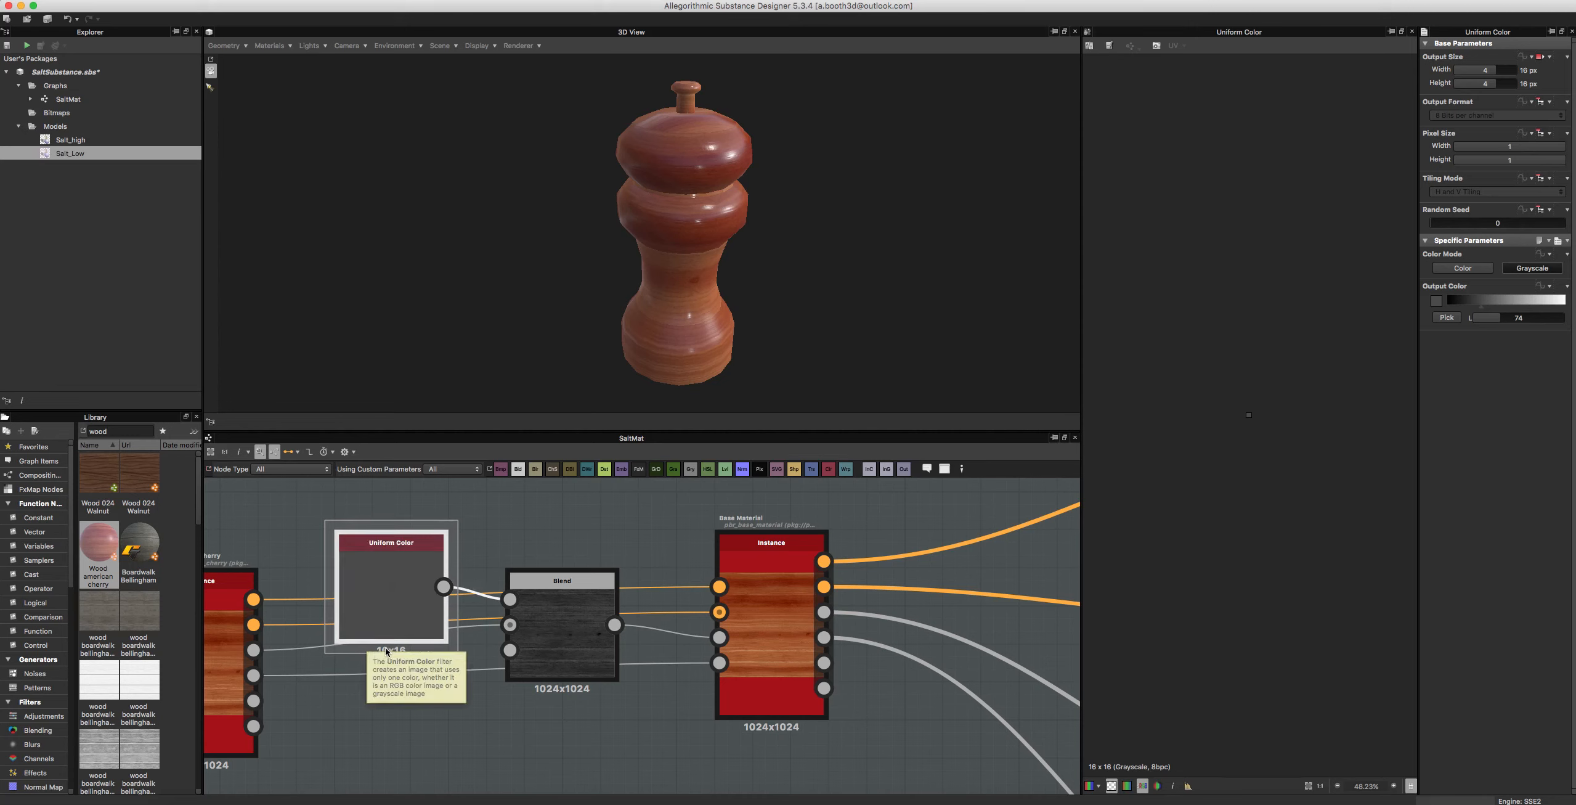
Step: Dock the Uniform Color node onto the Blend's Foreground input and shift the docked pair closer to the cherry wood node
{"action": "mouse_move", "coordinate": [584, 628]}
{"action": "left_mouse_down"}
{"action": "mouse_move", "coordinate": [597, 634]}
{"action": "mouse_move", "coordinate": [565, 647]}
{"action": "left_mouse_up"}
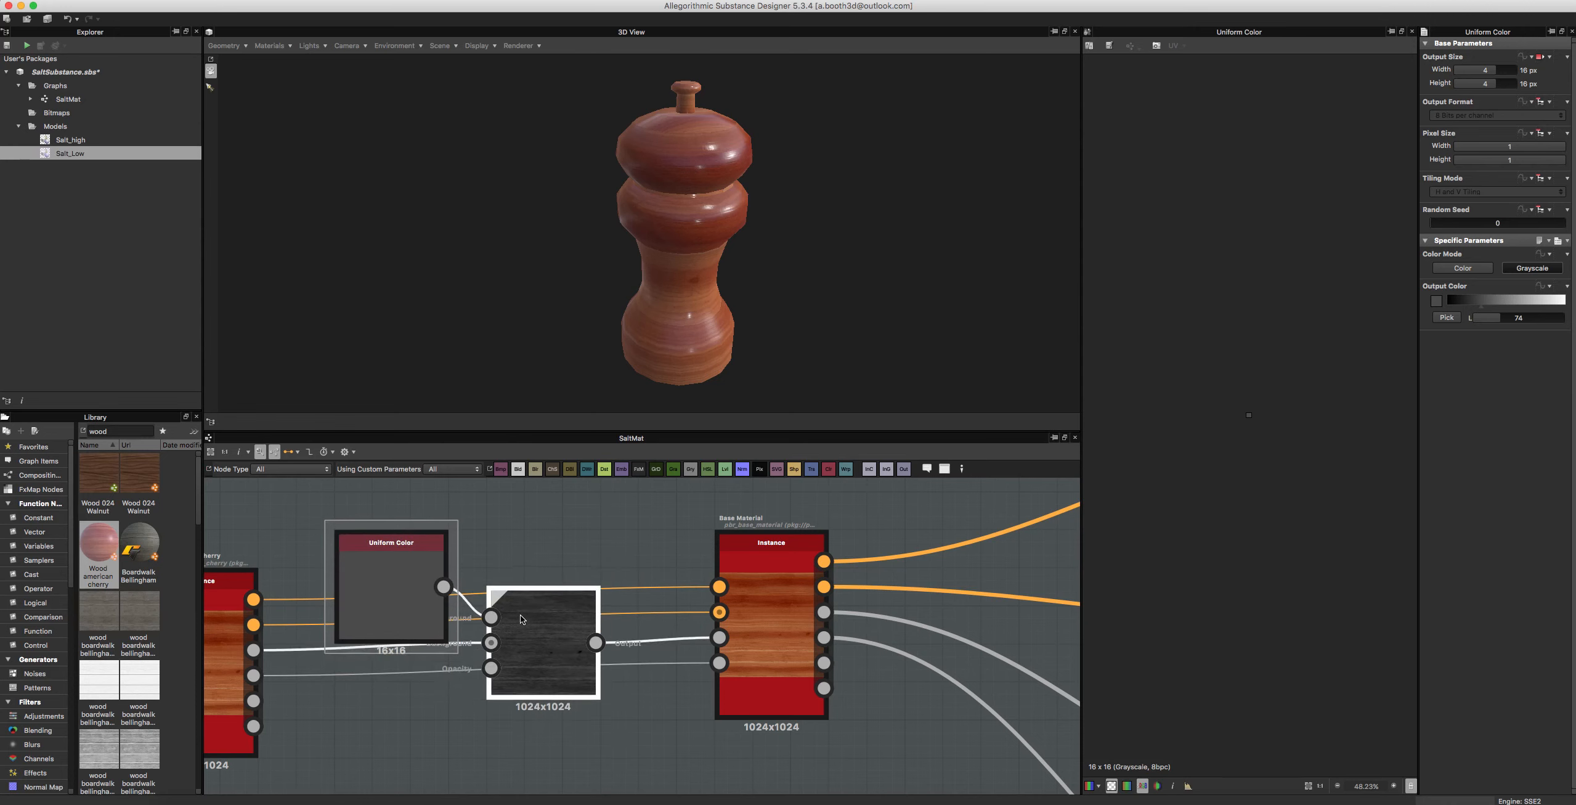
{"action": "left_click_drag", "start_coordinate": [427, 585], "coordinate": [389, 626]}
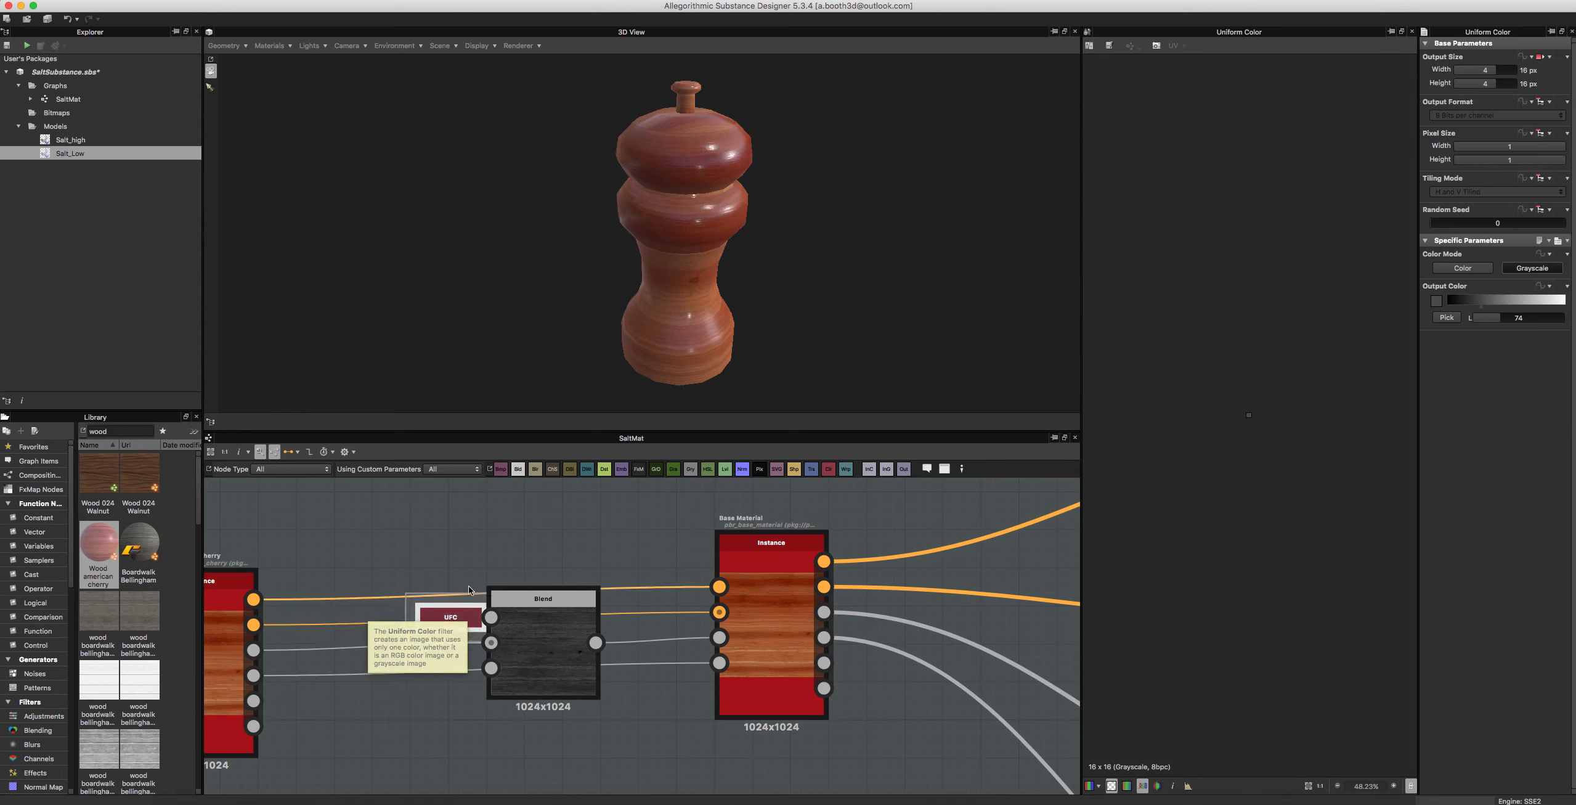
{"action": "left_click_drag", "start_coordinate": [560, 613], "coordinate": [525, 615]}
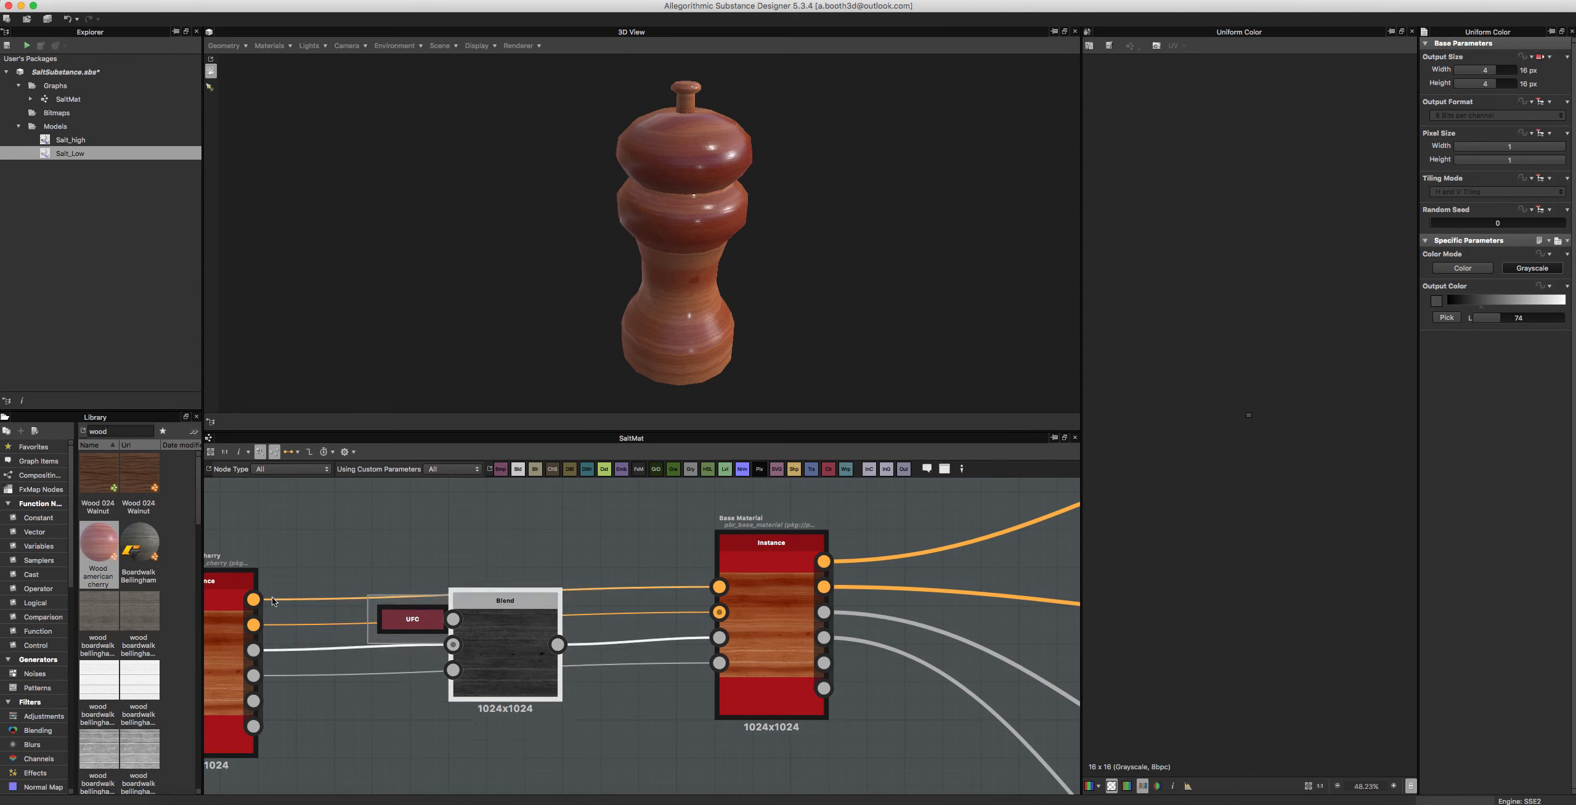
{"action": "left_click", "coordinate": [481, 632]}
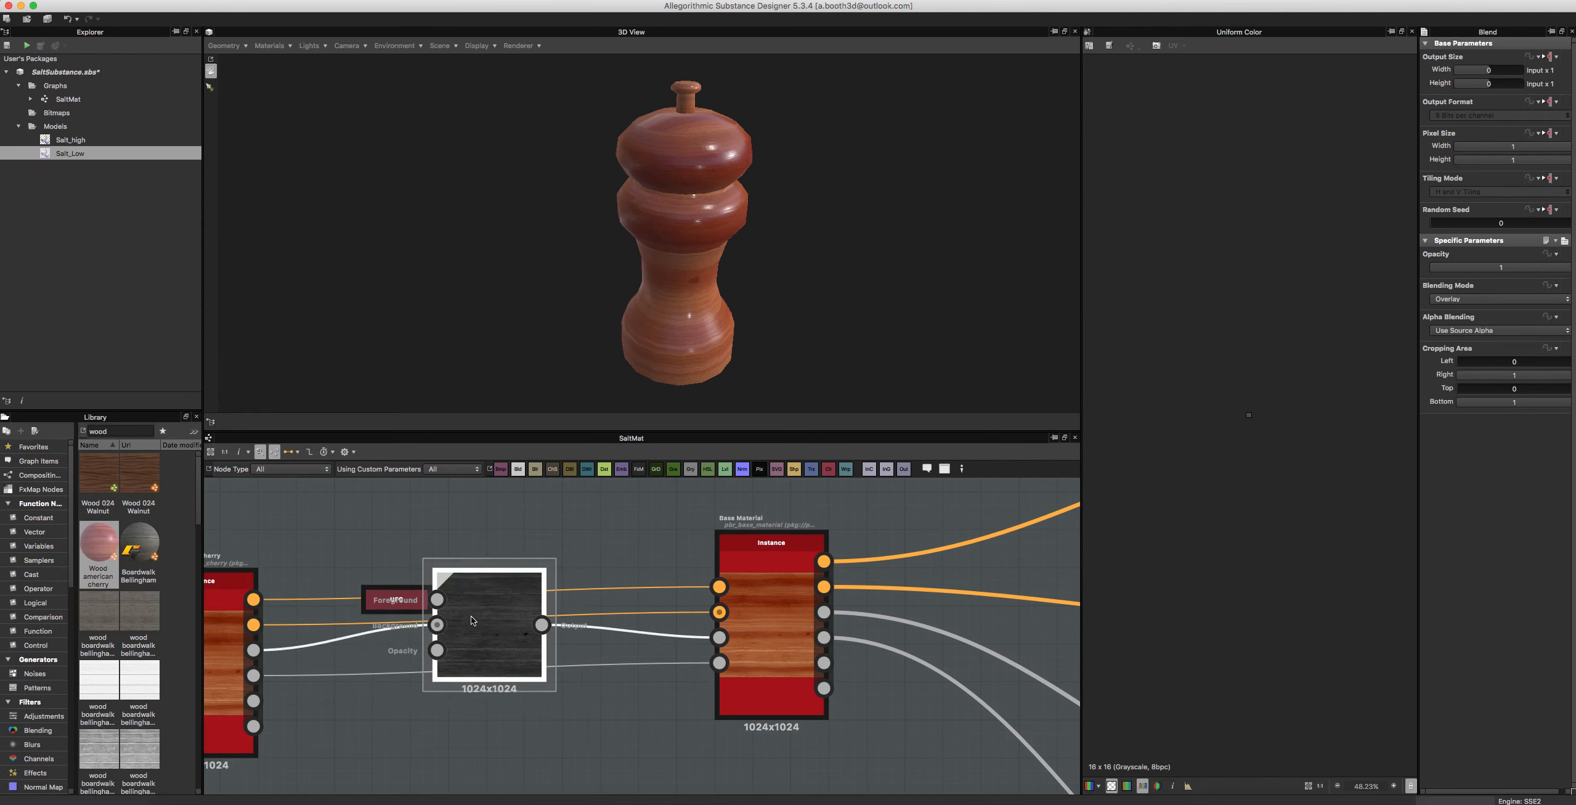
{"action": "left_click_drag", "start_coordinate": [684, 318], "coordinate": [616, 285]}
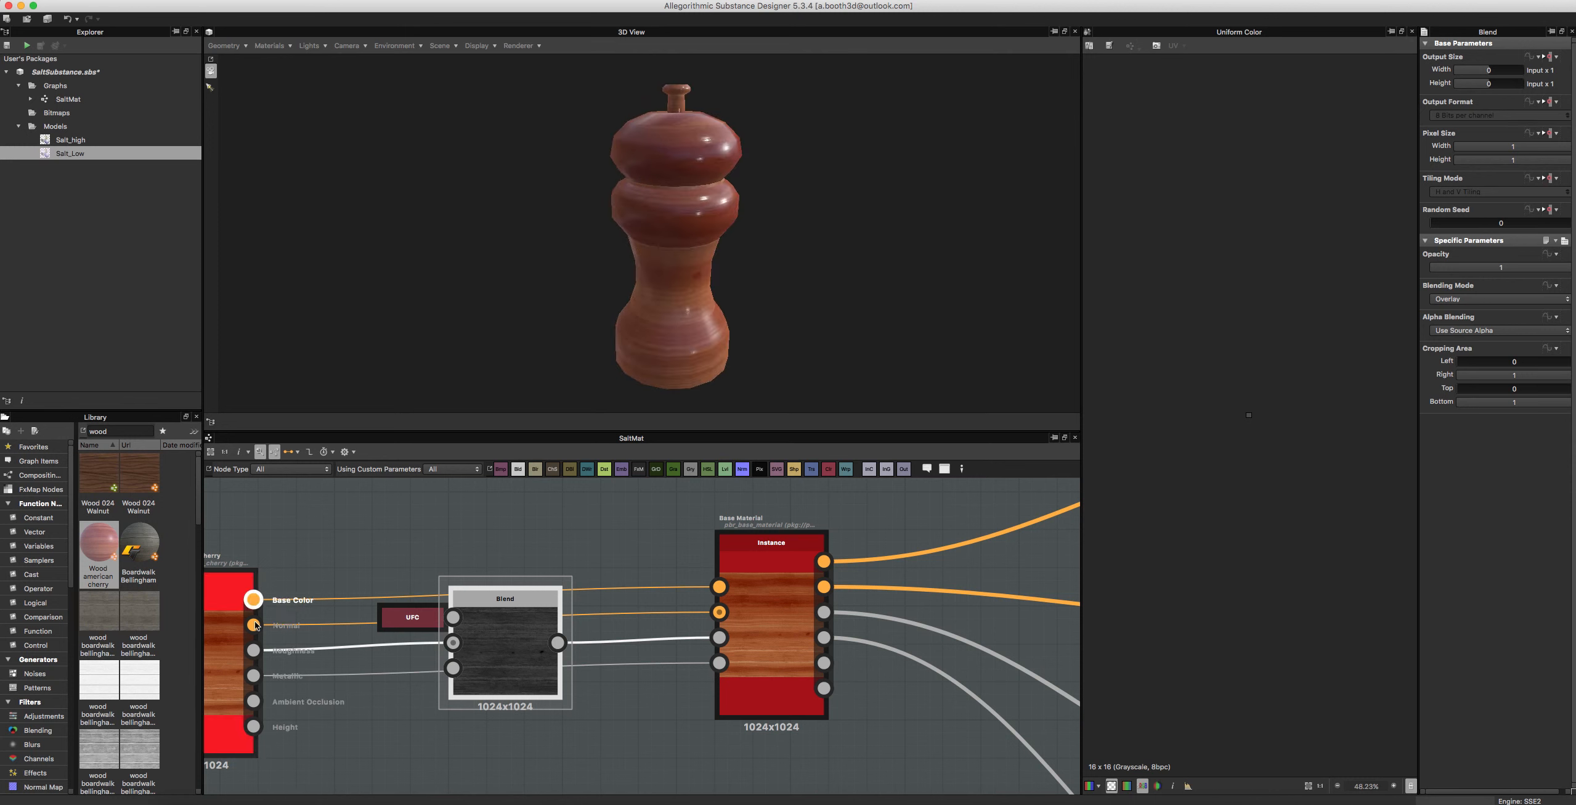
Step: Preview the cherry wood's Normal output and set the wood's Knots to 0.65 and Fibers to 0.85
{"action": "double_click", "coordinate": [256, 630]}
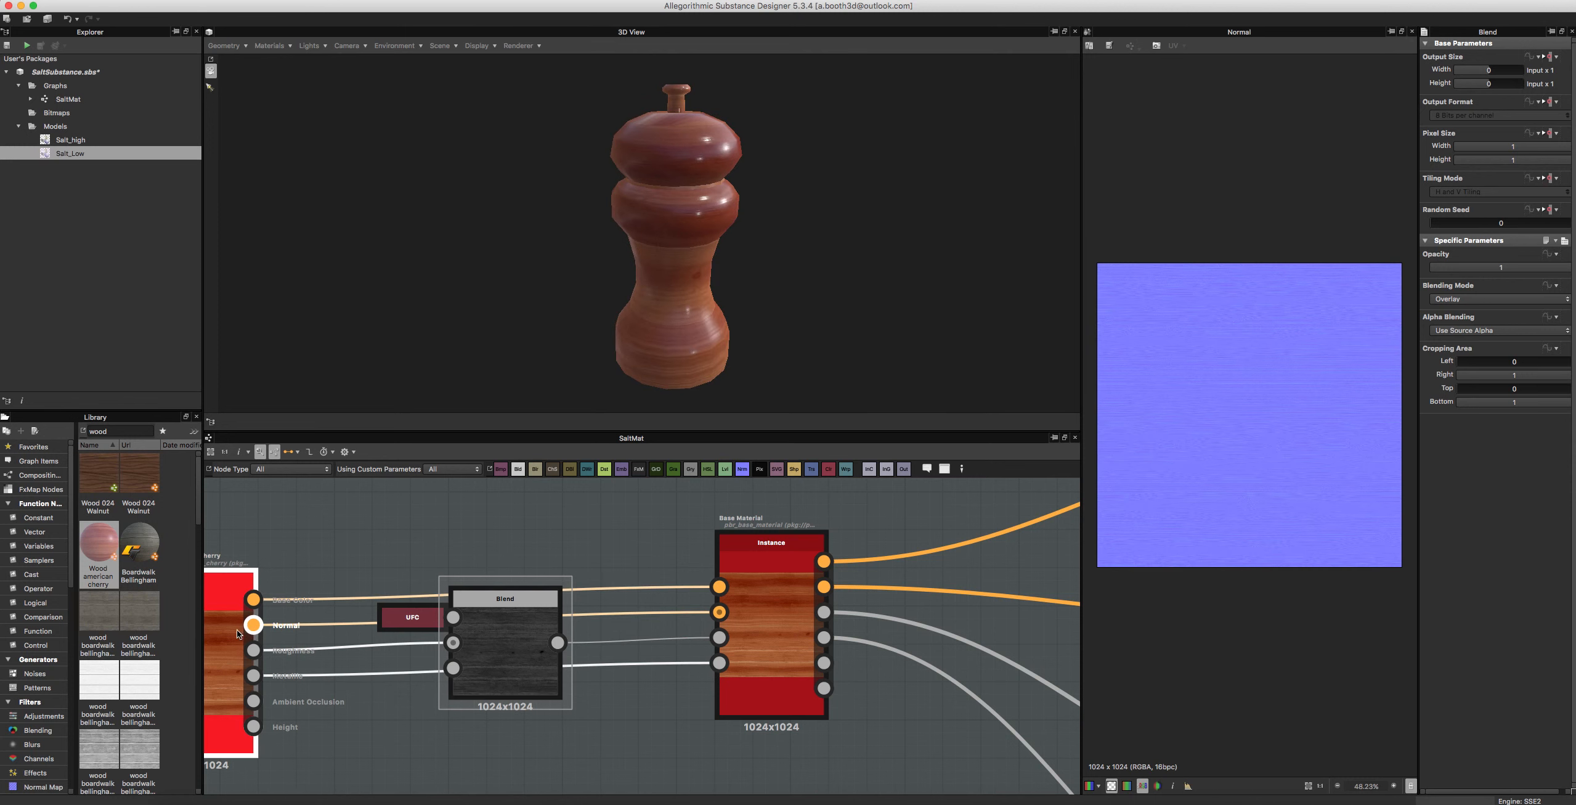
{"action": "double_click", "coordinate": [235, 631]}
{"action": "scroll", "coordinate": [1466, 665], "scroll_direction": "down", "scroll_amount": 5}
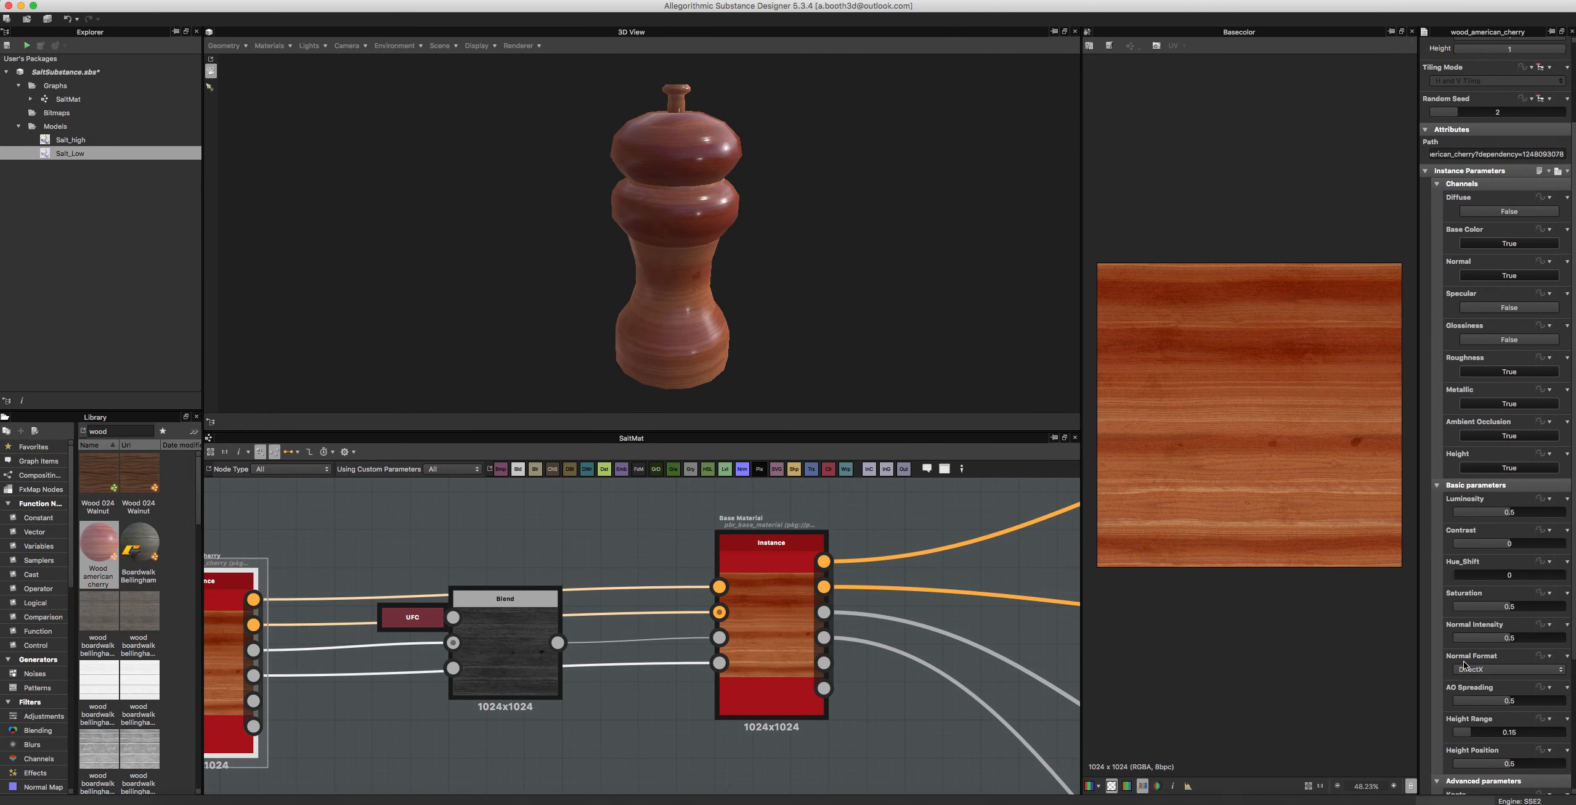
{"action": "scroll", "coordinate": [1475, 673], "scroll_direction": "down", "scroll_amount": 3}
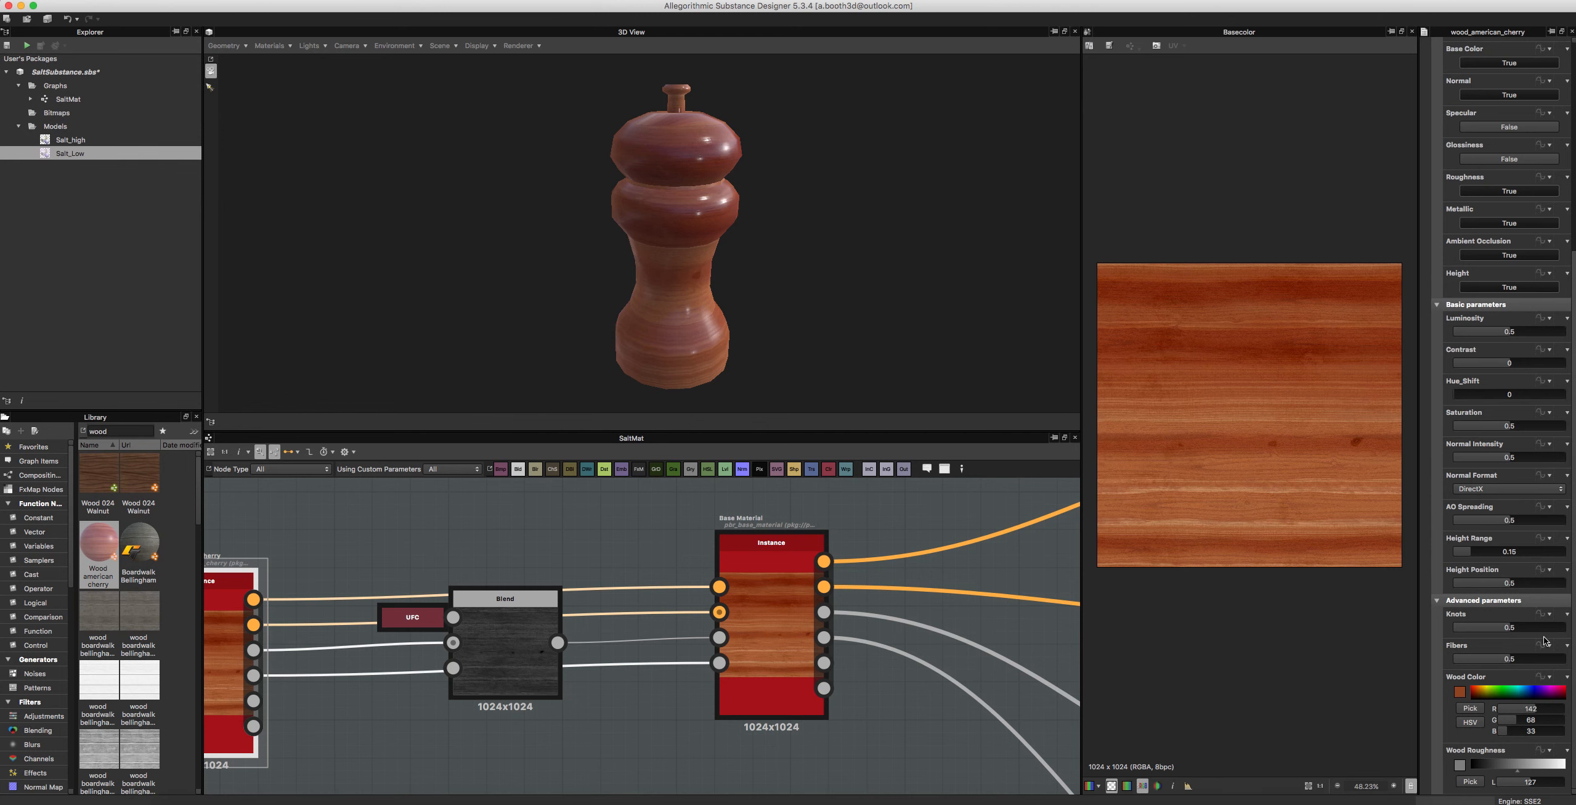
{"action": "scroll", "coordinate": [1545, 641], "scroll_direction": "up", "scroll_amount": 1}
{"action": "scroll", "coordinate": [1498, 579], "scroll_direction": "up", "scroll_amount": 4}
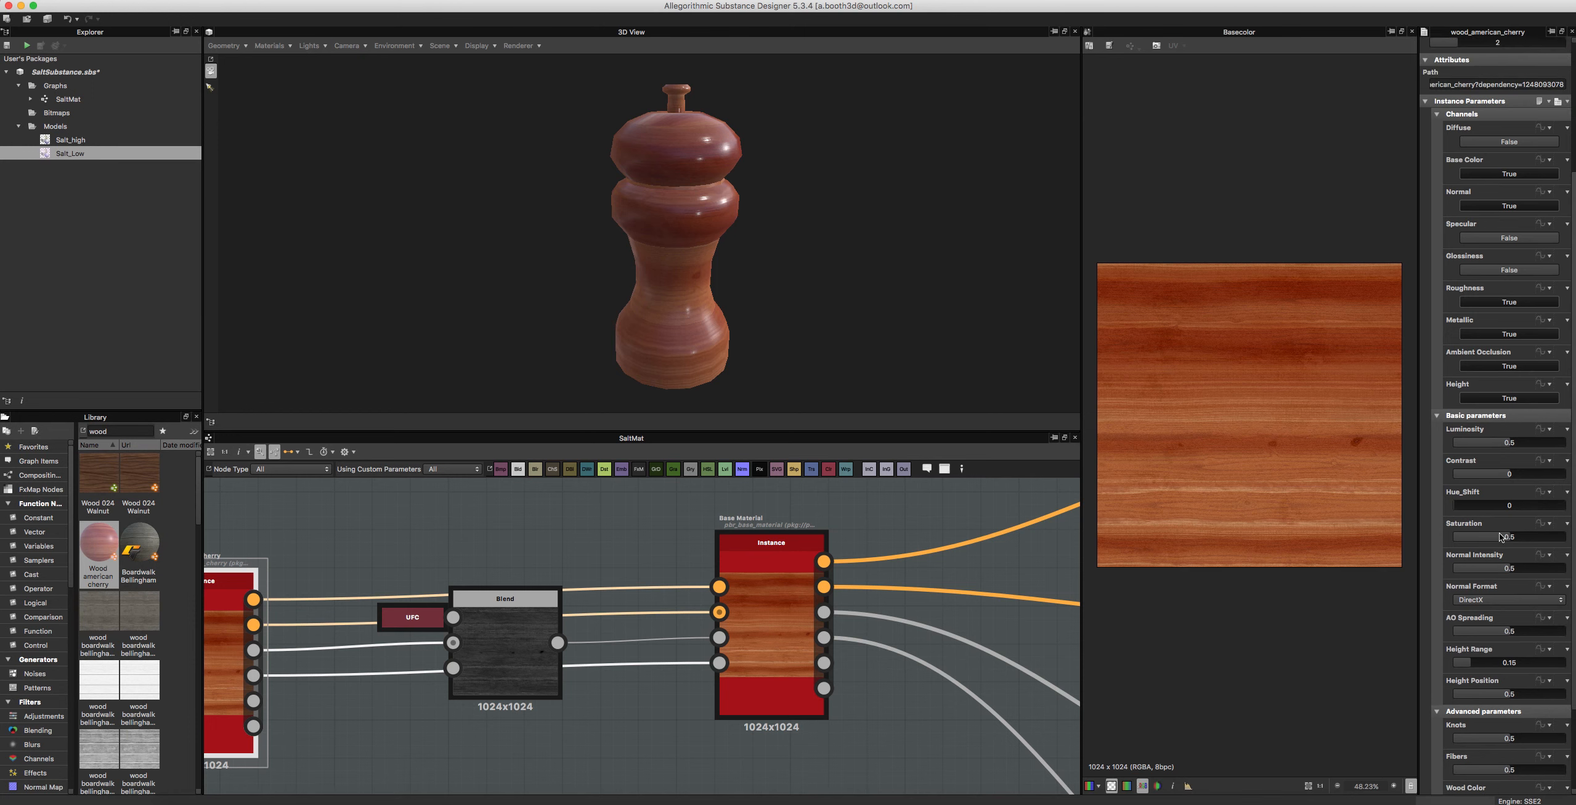
{"action": "scroll", "coordinate": [1496, 684], "scroll_direction": "down", "scroll_amount": 4}
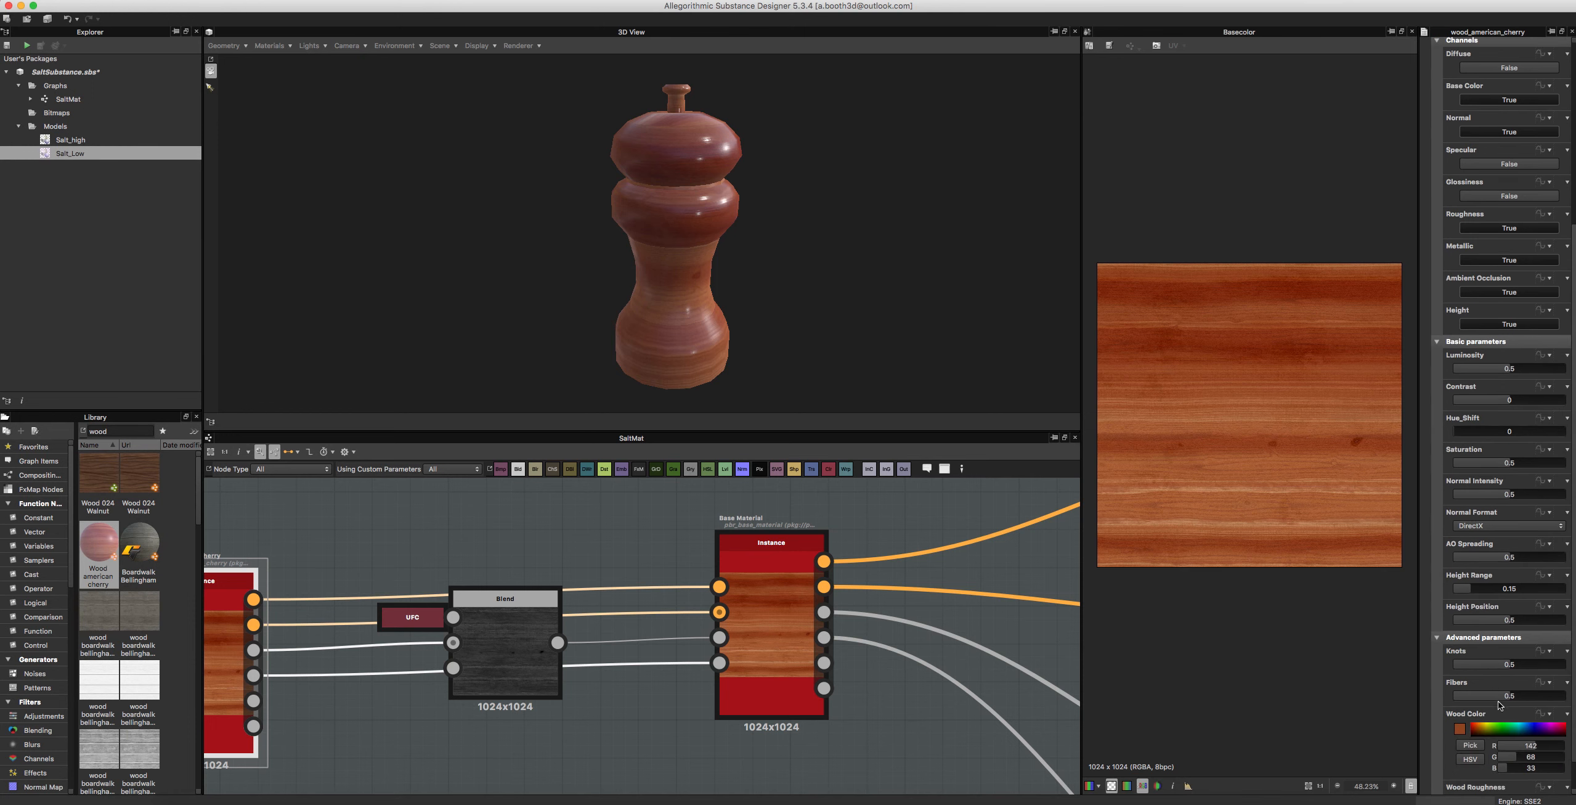
{"action": "left_click_drag", "start_coordinate": [1500, 664], "coordinate": [1526, 662]}
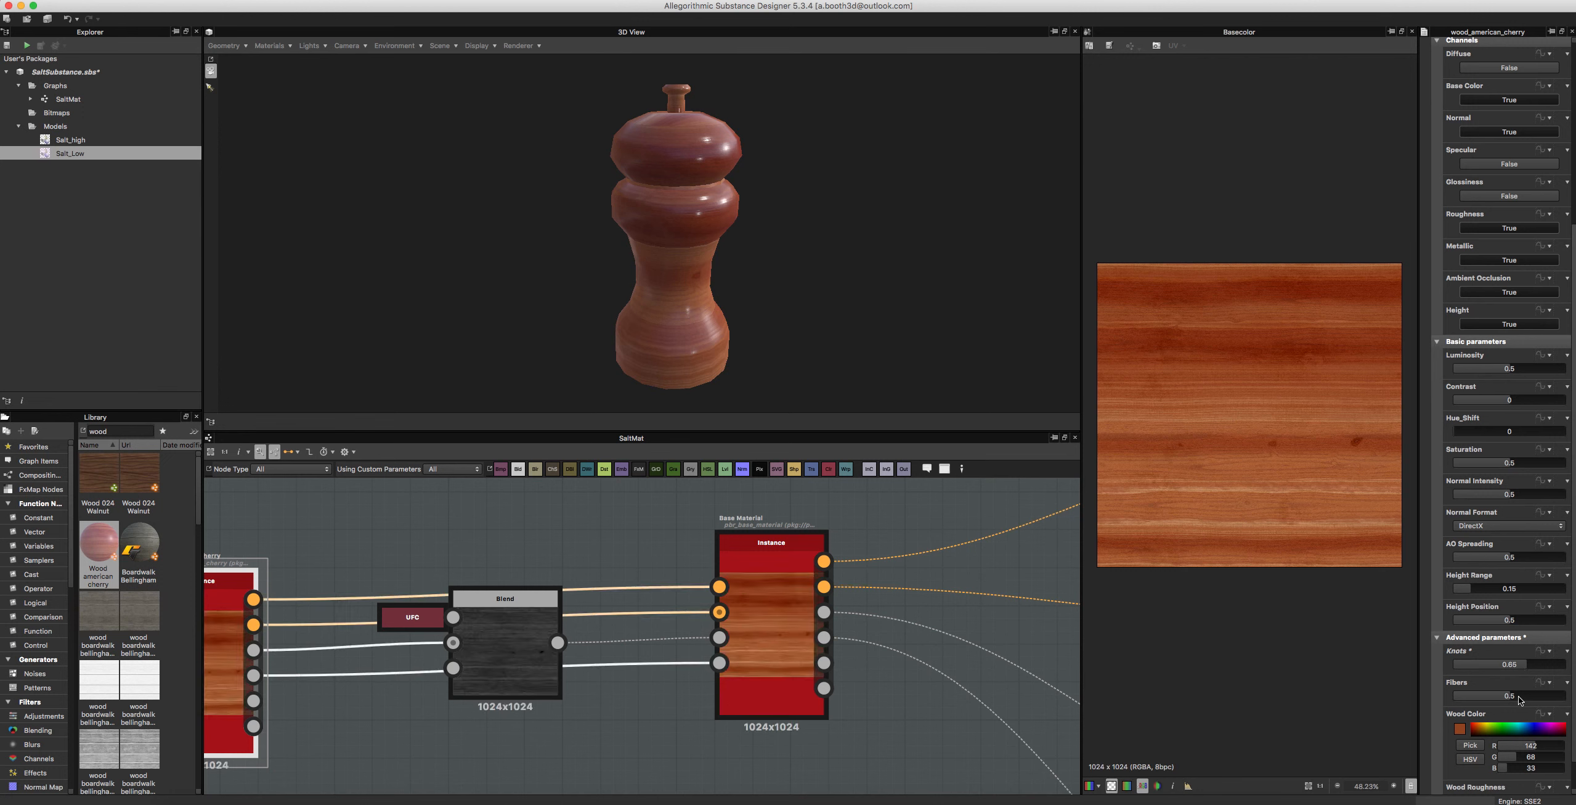
{"action": "left_click_drag", "start_coordinate": [1518, 696], "coordinate": [1554, 698]}
Step: Move the Base Material node closer to the Blend to tidy the graph and check the shaker preview
{"action": "left_click_drag", "start_coordinate": [787, 578], "coordinate": [647, 607]}
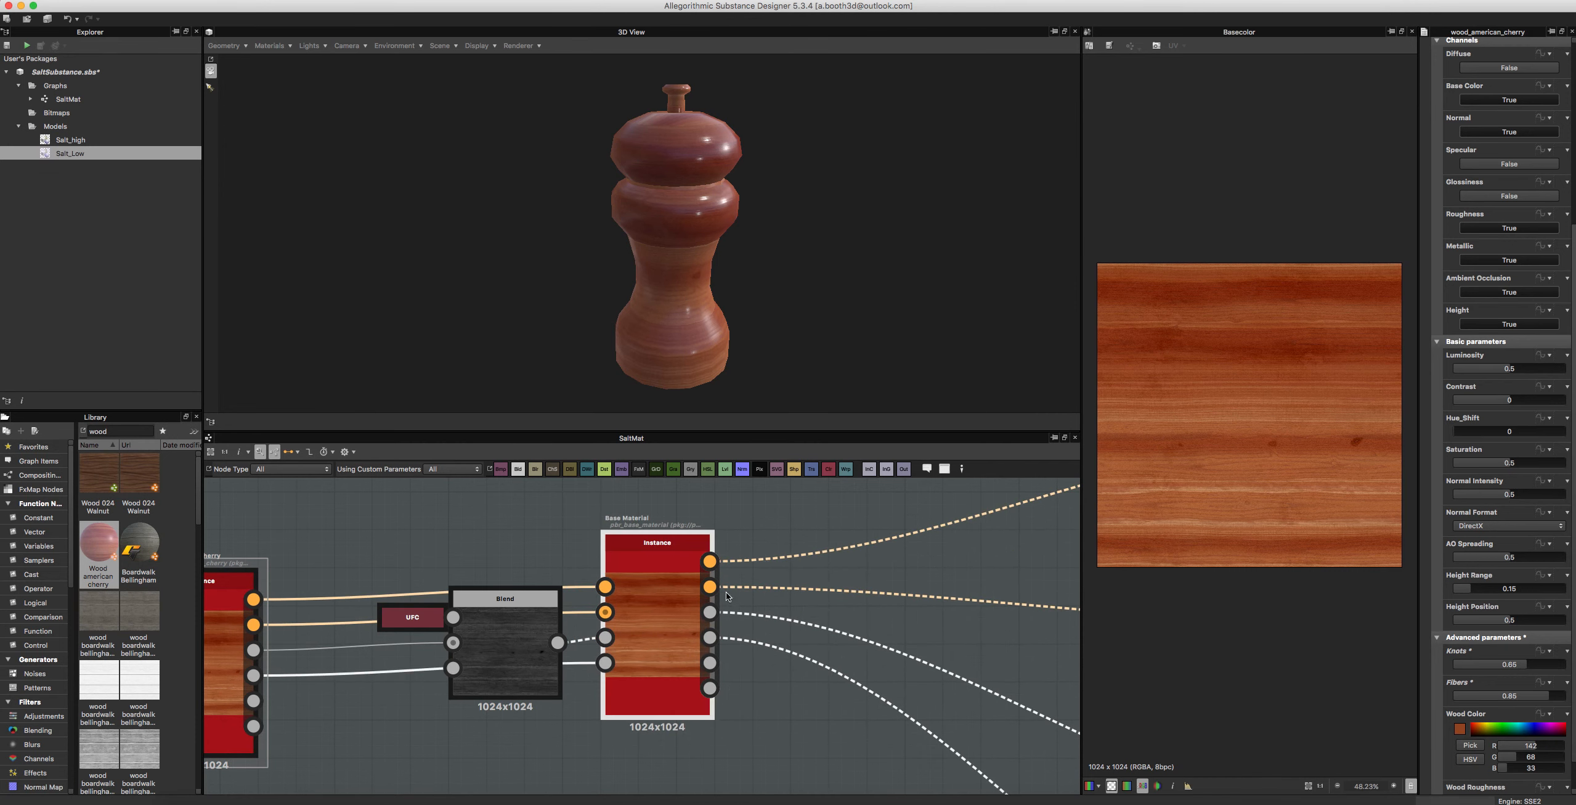
{"action": "left_click_drag", "start_coordinate": [745, 600], "coordinate": [777, 601]}
{"action": "mouse_move", "coordinate": [537, 645]}
{"action": "left_mouse_down"}
{"action": "mouse_move", "coordinate": [540, 606]}
{"action": "mouse_move", "coordinate": [527, 654]}
{"action": "left_mouse_up"}
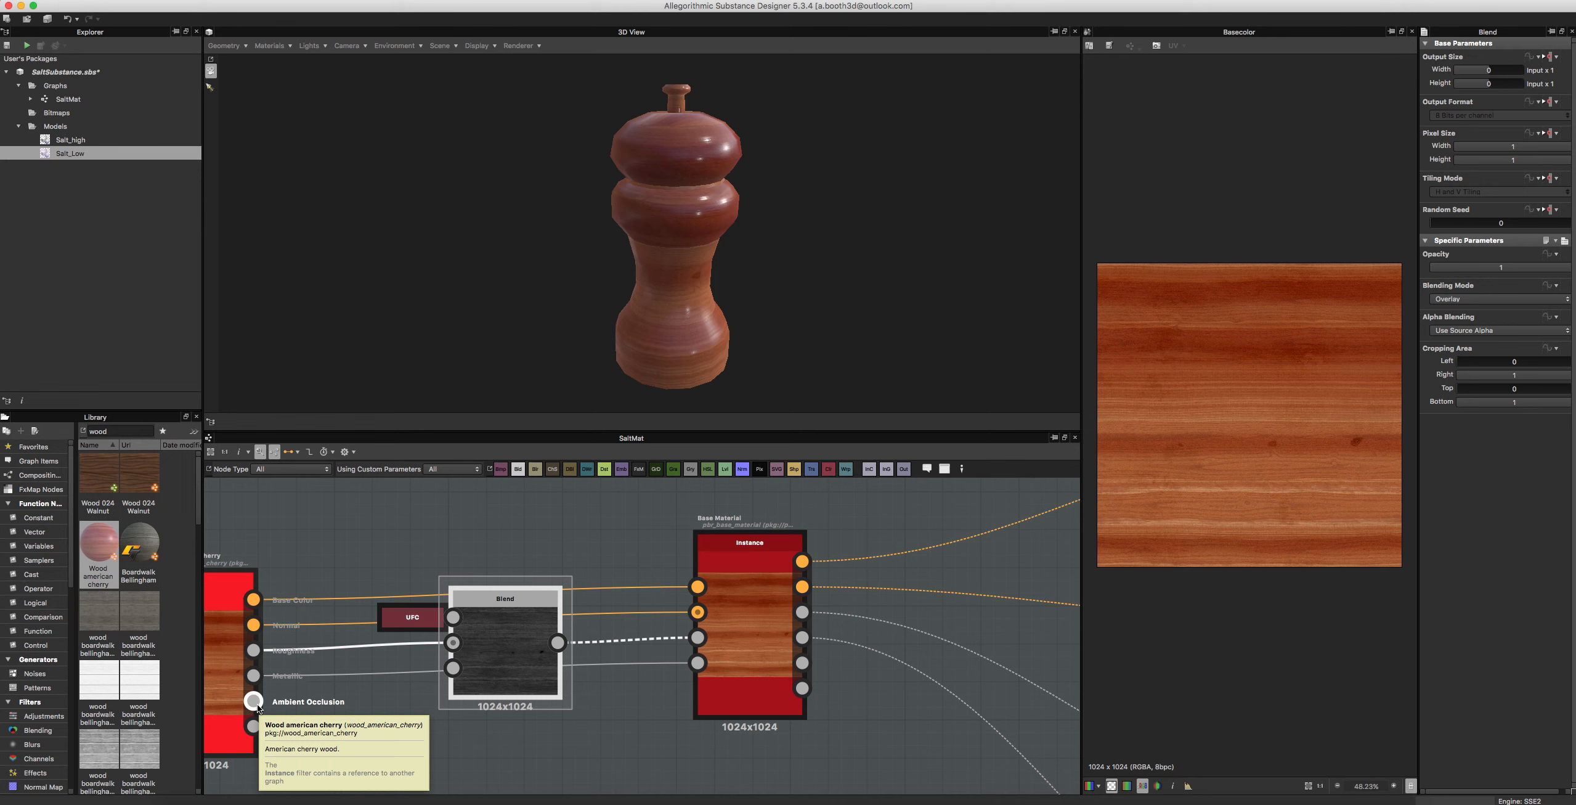
{"action": "left_click_drag", "start_coordinate": [493, 253], "coordinate": [526, 229]}
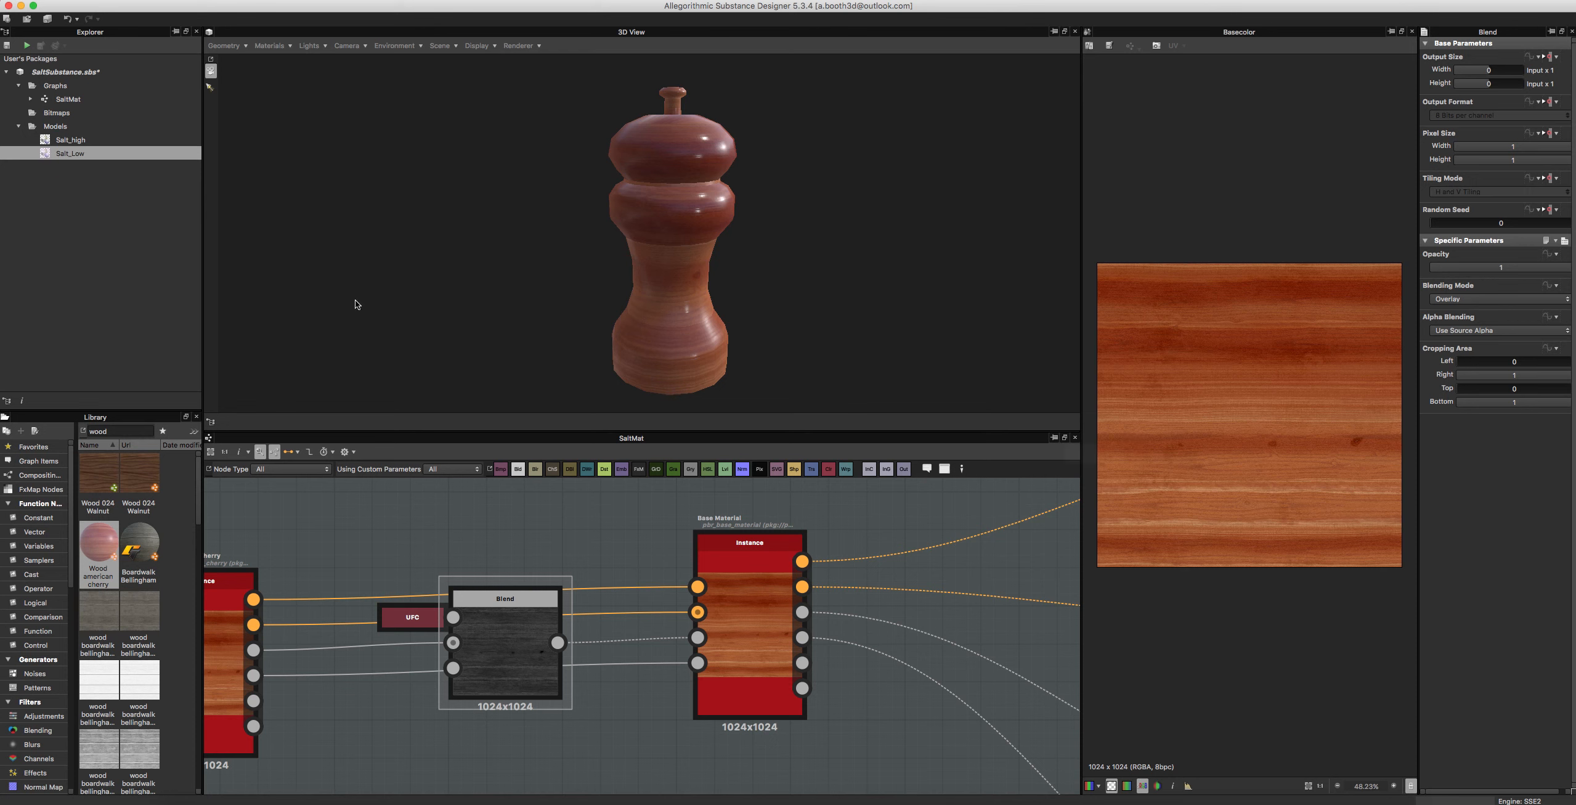
Step: Save the SaltSubstance.sbs package
{"action": "right_click", "coordinate": [70, 72]}
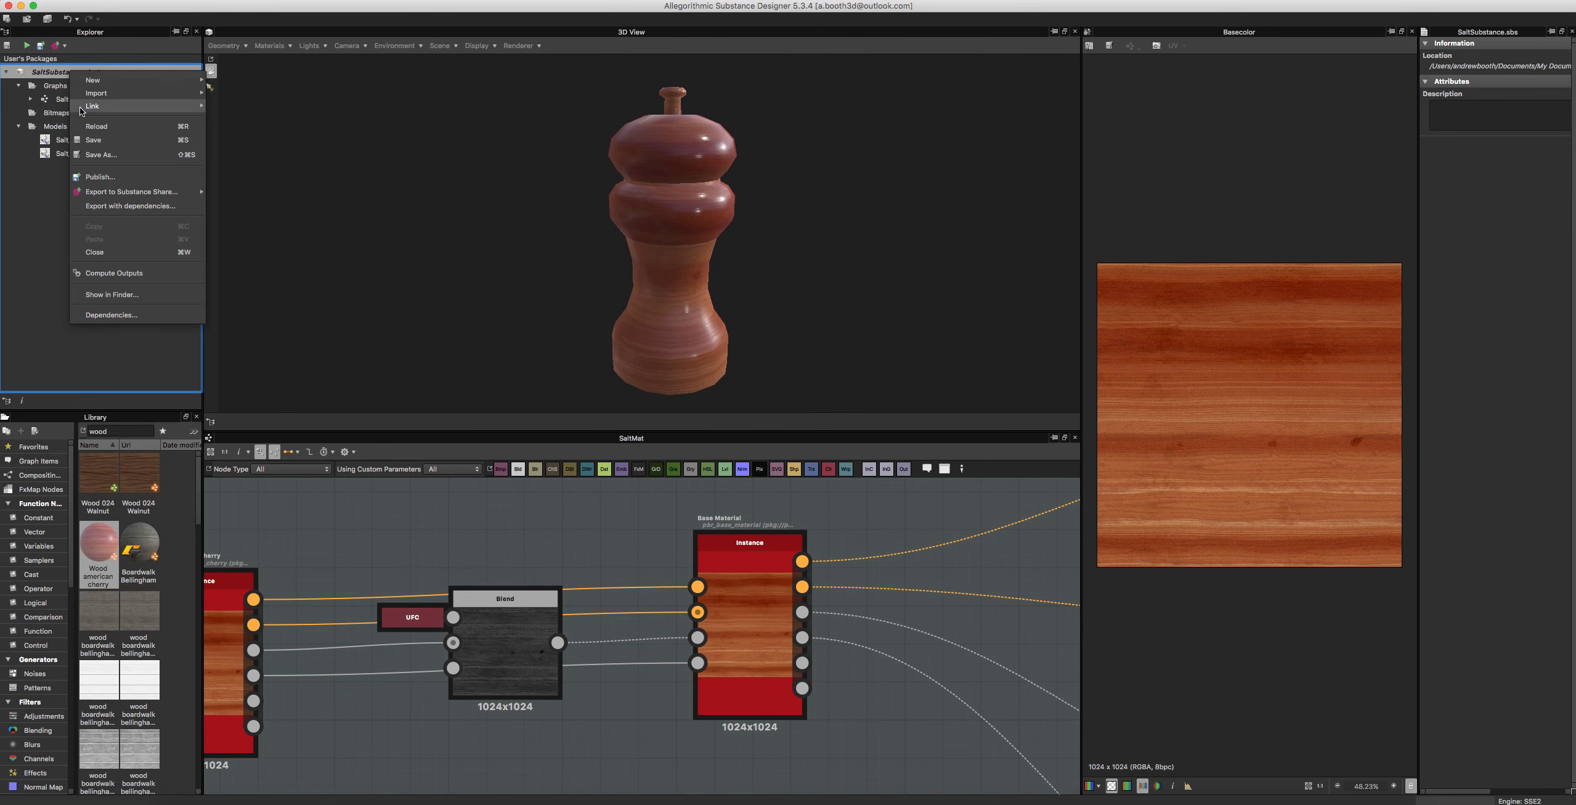
{"action": "left_click", "coordinate": [96, 143]}
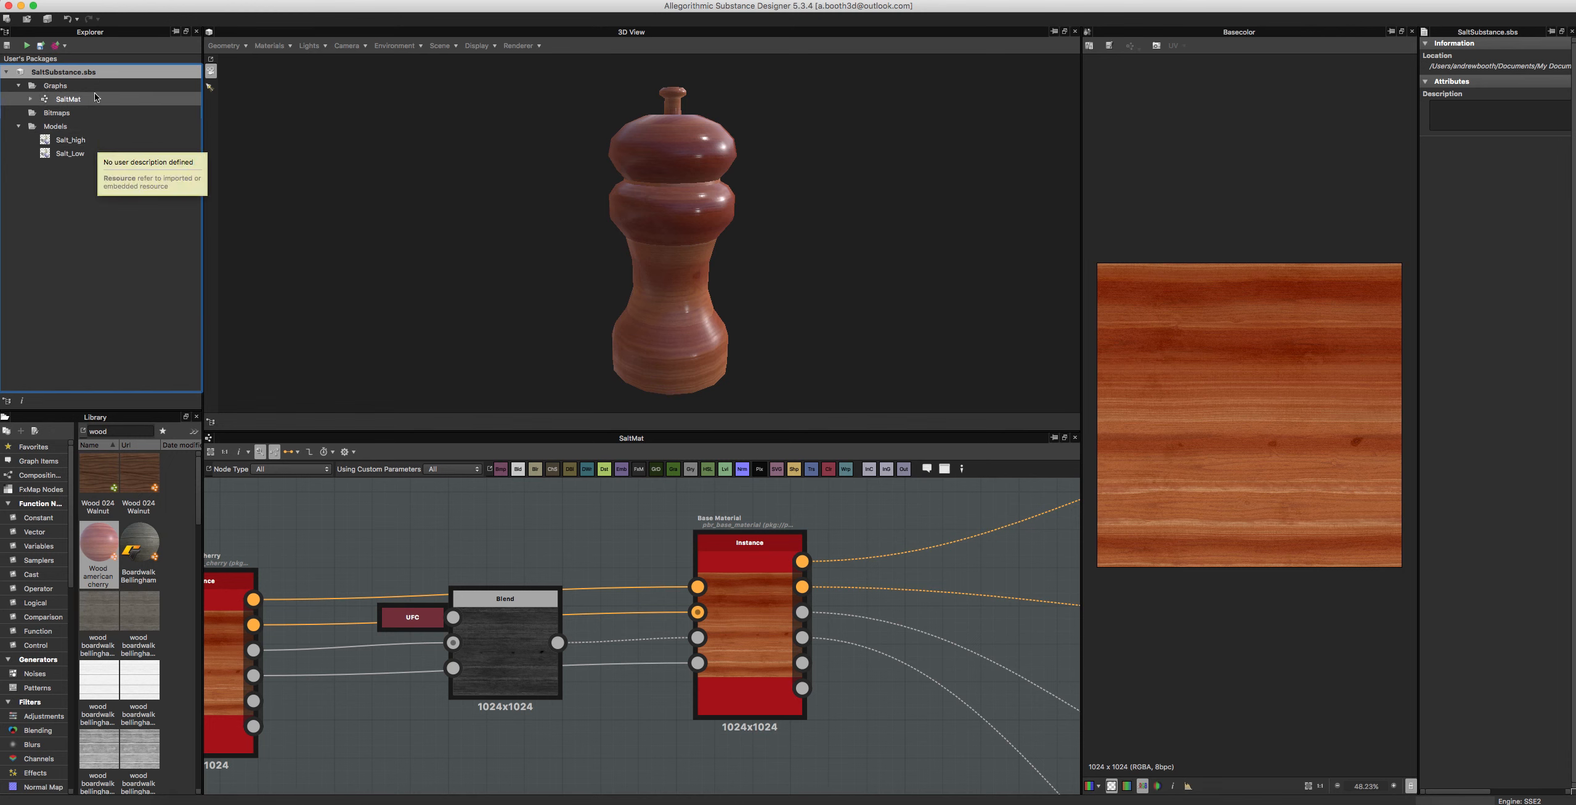
{"action": "right_click", "coordinate": [313, 799]}
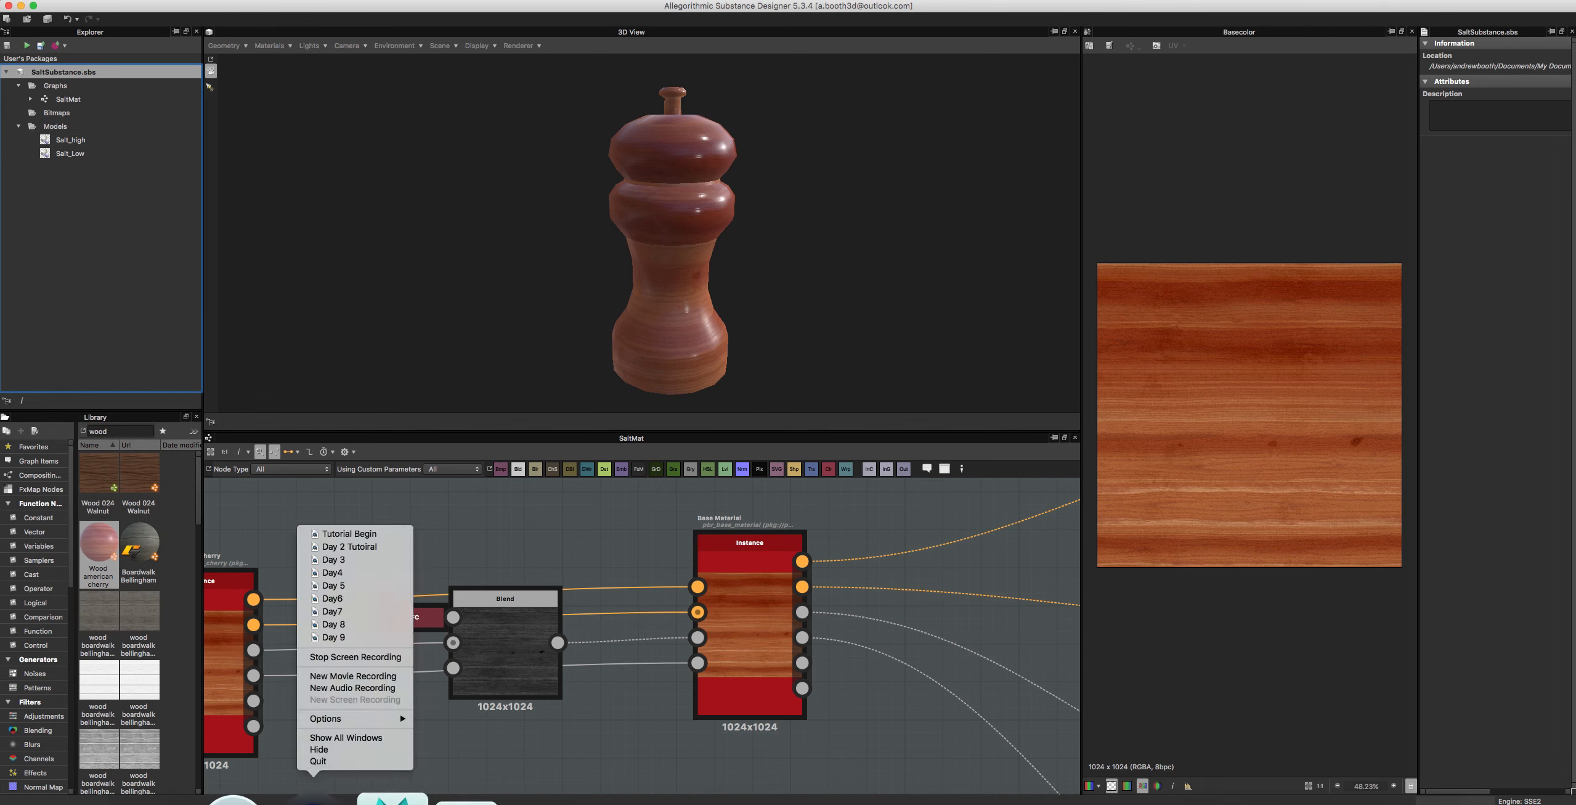